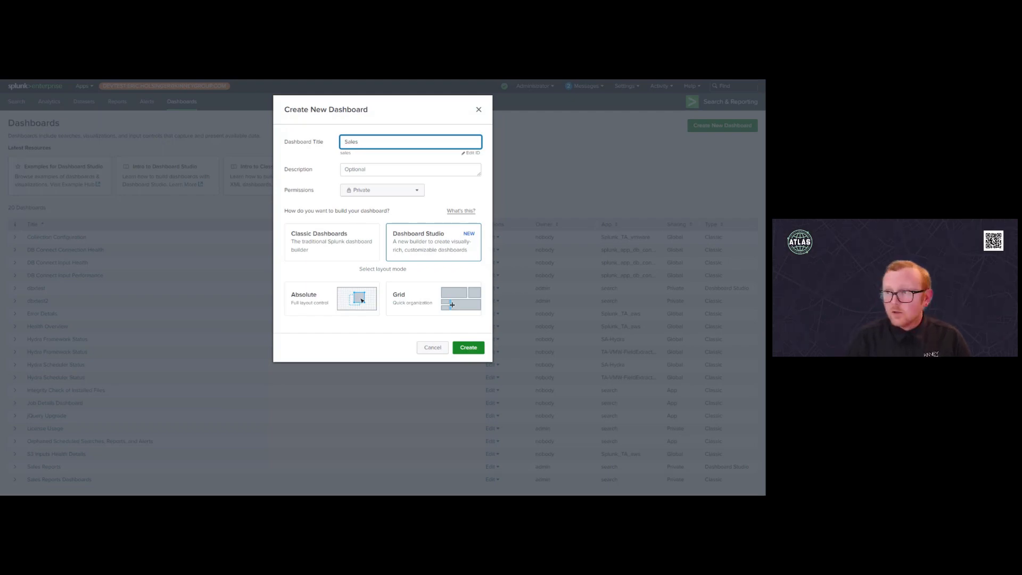
Step: Create the Dashboard Studio dashboard titled Sales Report with the Absolute layout mode
left_click(346, 304)
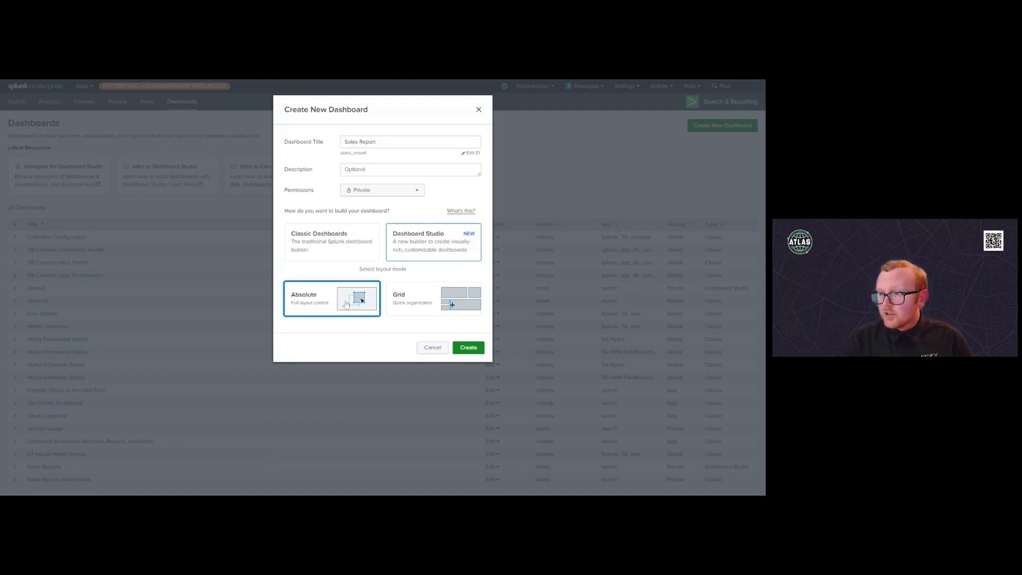
left_click(469, 348)
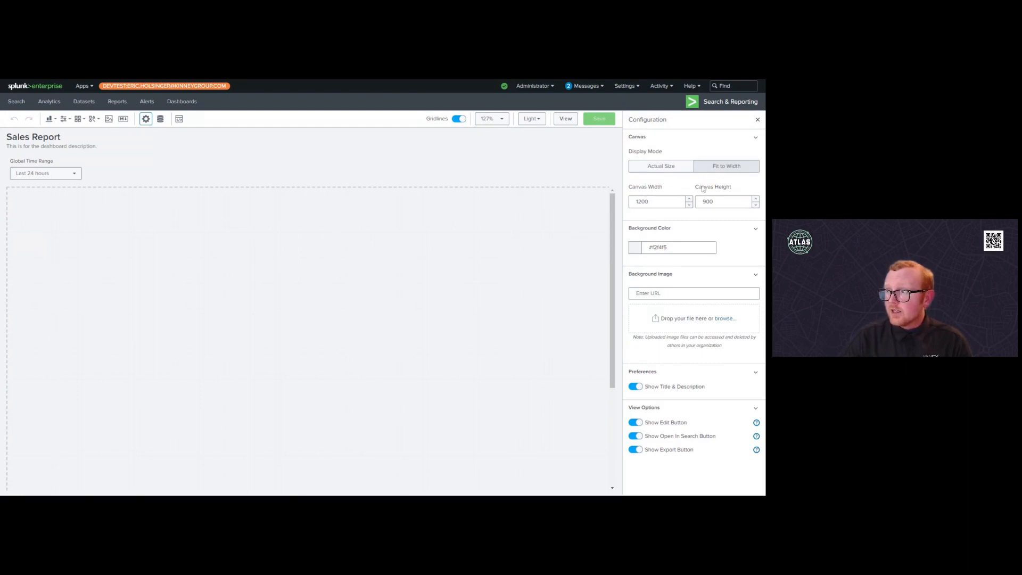
Step: Try an orange and a green background color on the dashboard canvas
left_click(634, 247)
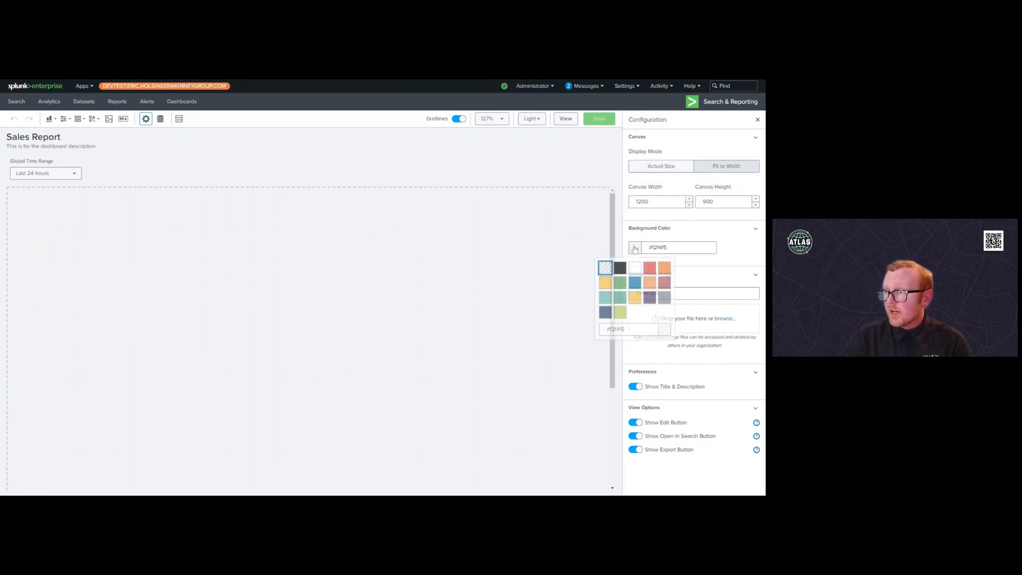
left_click(645, 282)
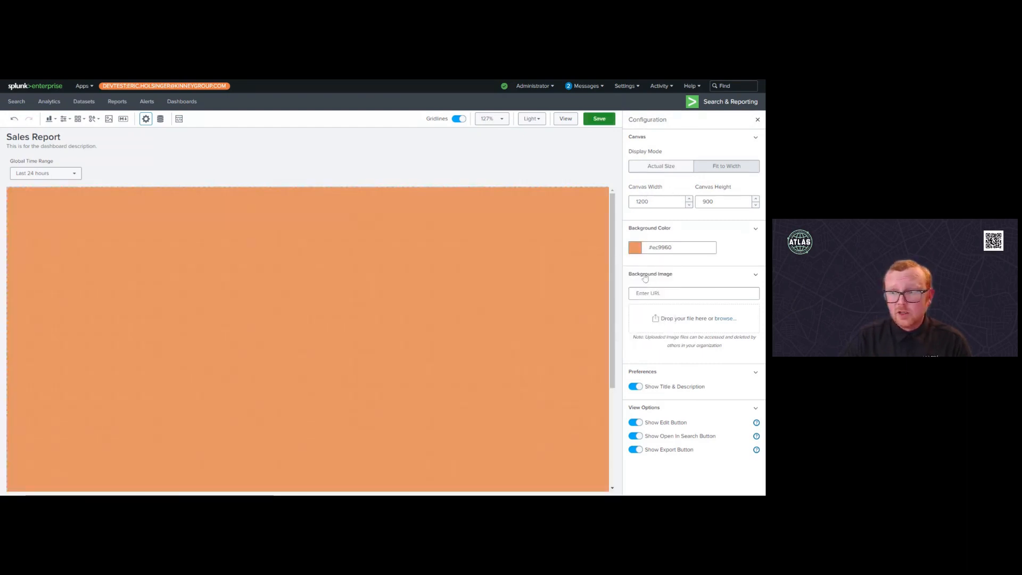
left_click(639, 256)
left_click(635, 285)
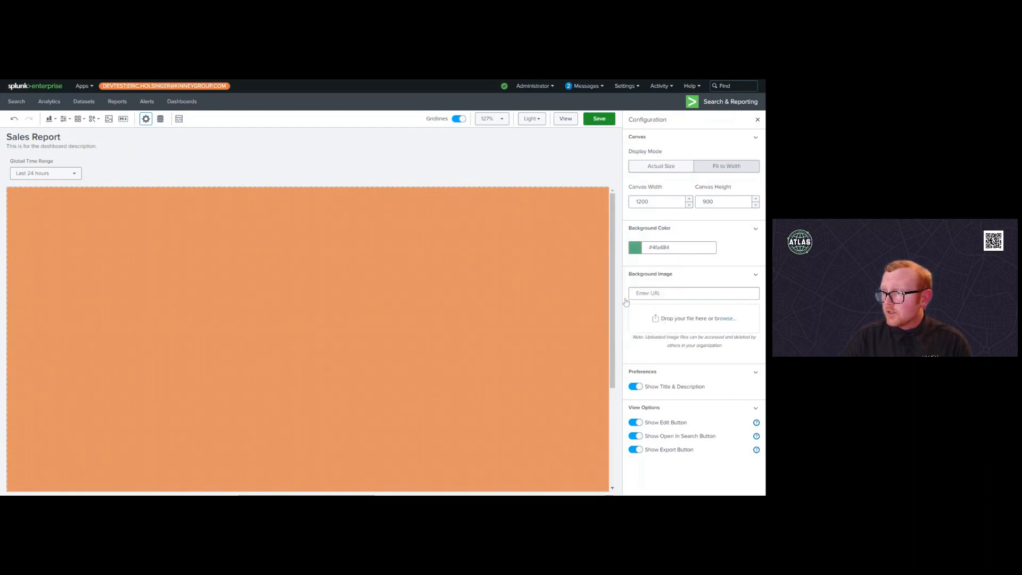
left_click(635, 254)
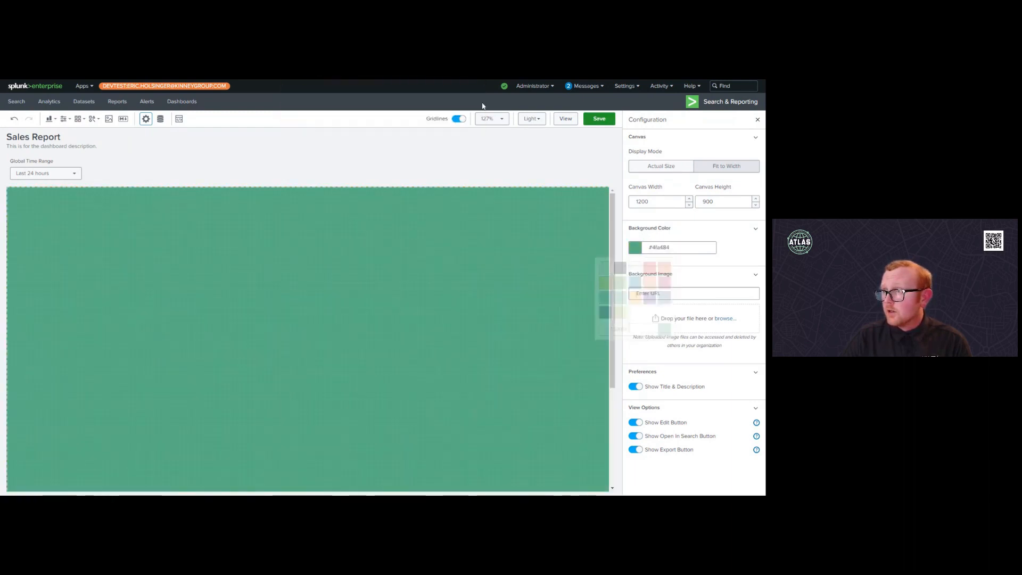
Step: Set the canvas background color to transparent and upload ButtercupGames_RectanglesBG2png.png as the background image
left_click(634, 249)
left_click(610, 267)
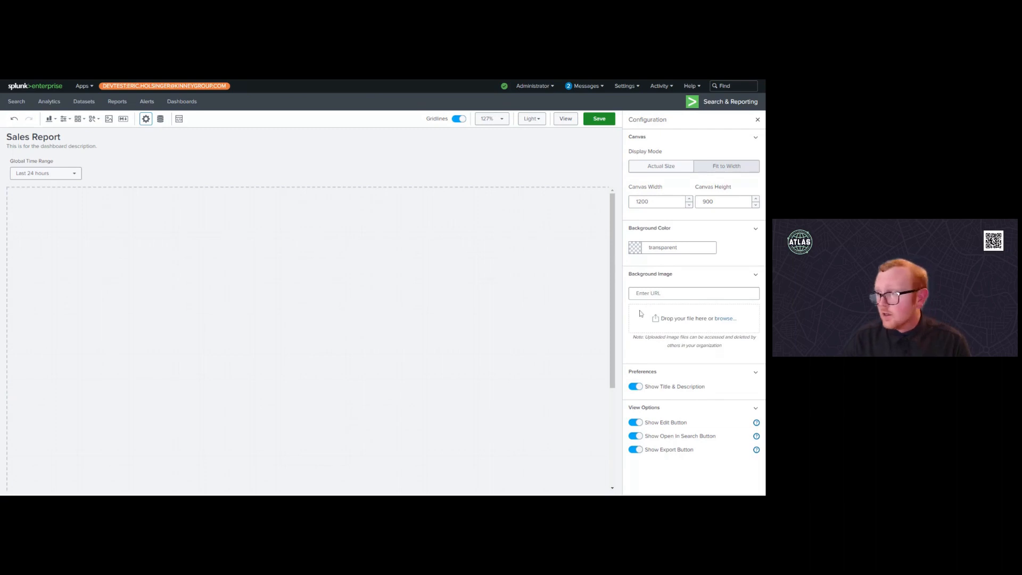
left_click(723, 321)
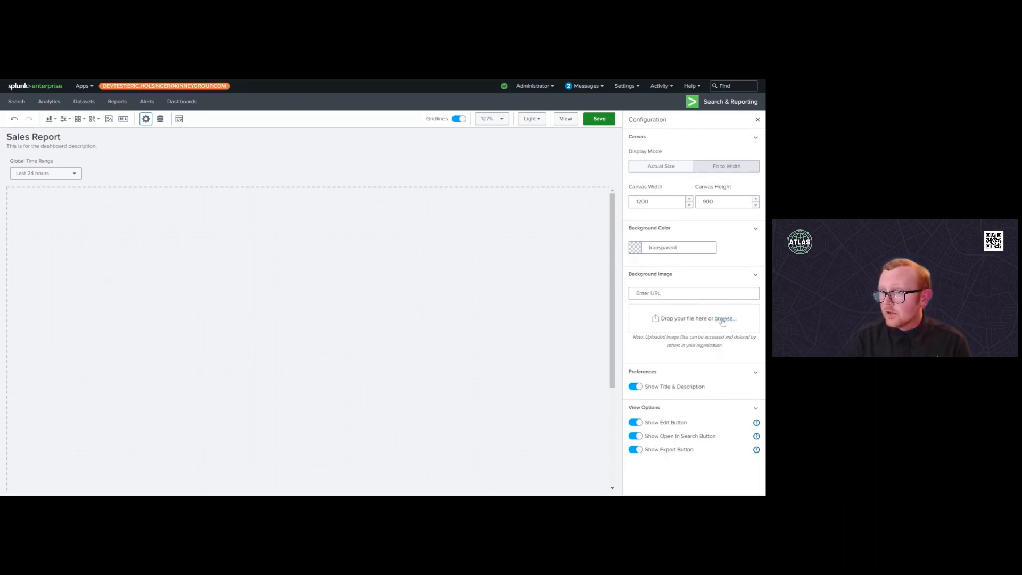
double_click(194, 189)
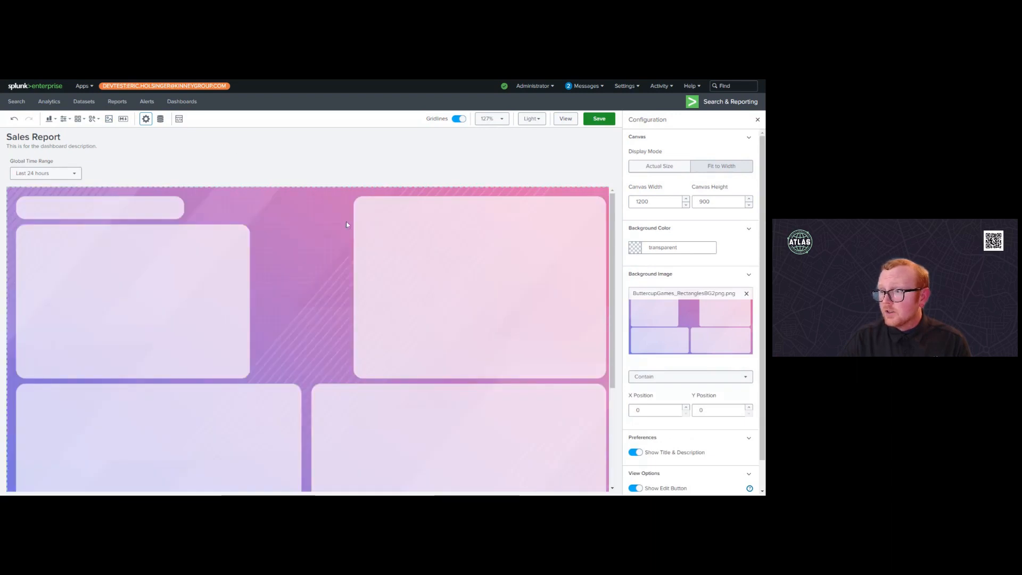
scroll(346, 221, "down", 3)
scroll(352, 266, "up", 3)
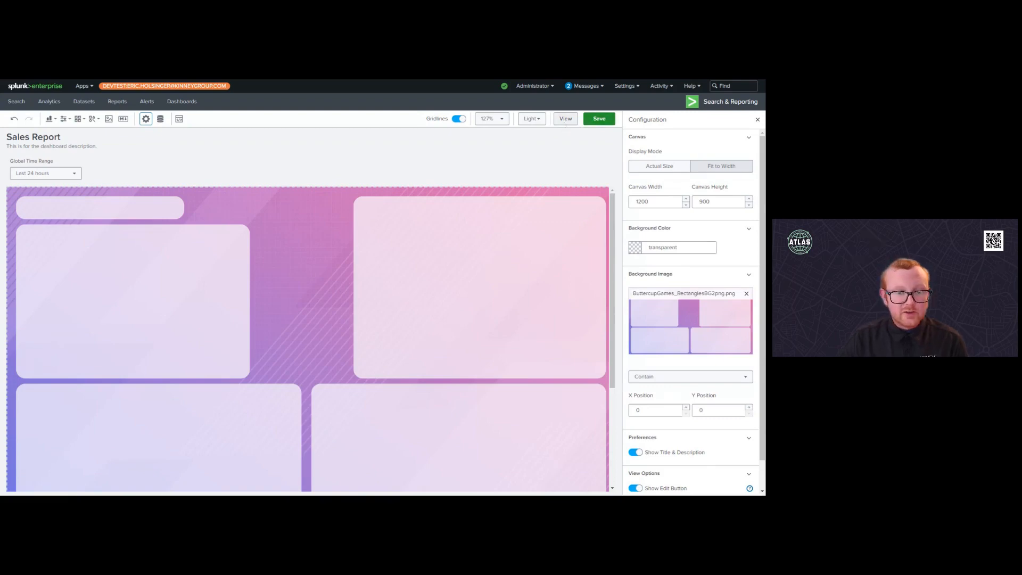
Step: Preview the dashboard's background in view mode, and back in editing set the canvas height to 650 and save
left_click(565, 119)
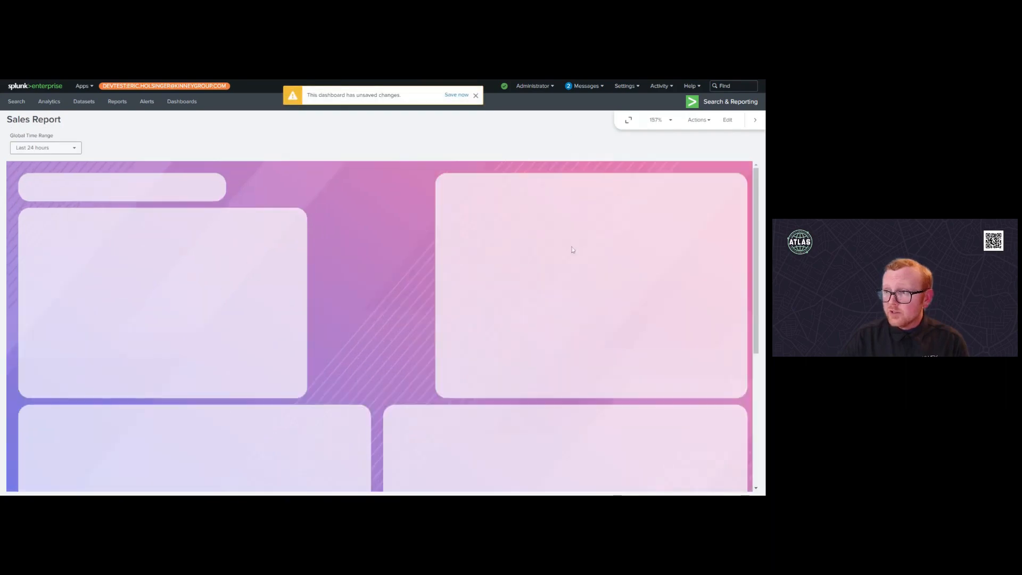
left_click_drag(762, 192, 762, 335)
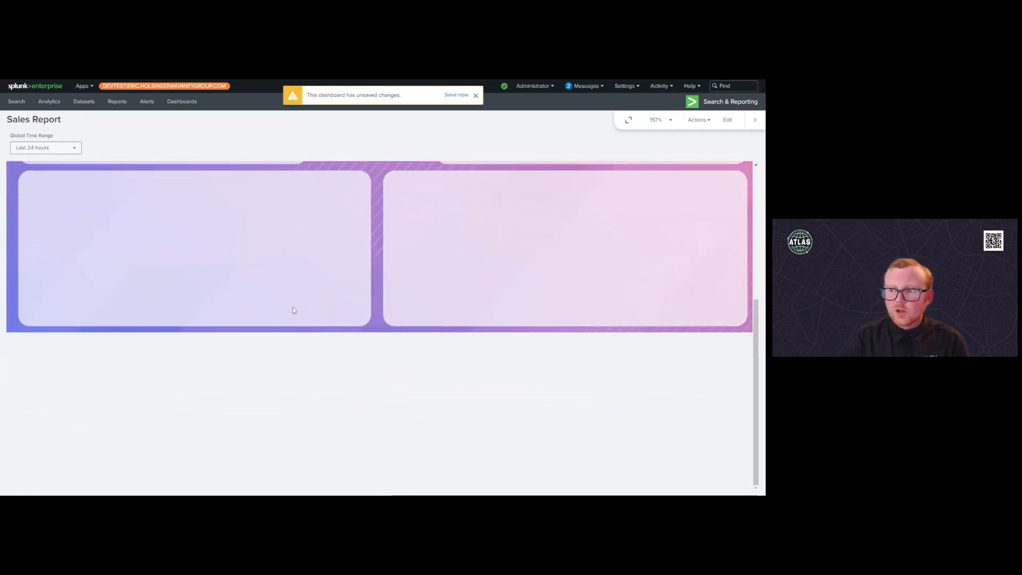
scroll(426, 320, "up", 5)
left_click(727, 119)
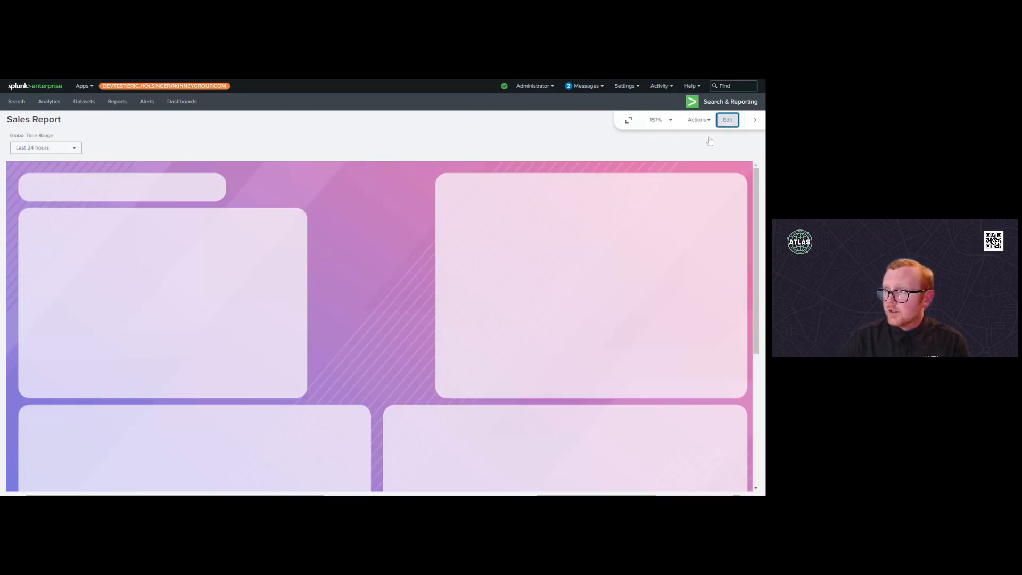
left_click_drag(713, 203, 691, 203)
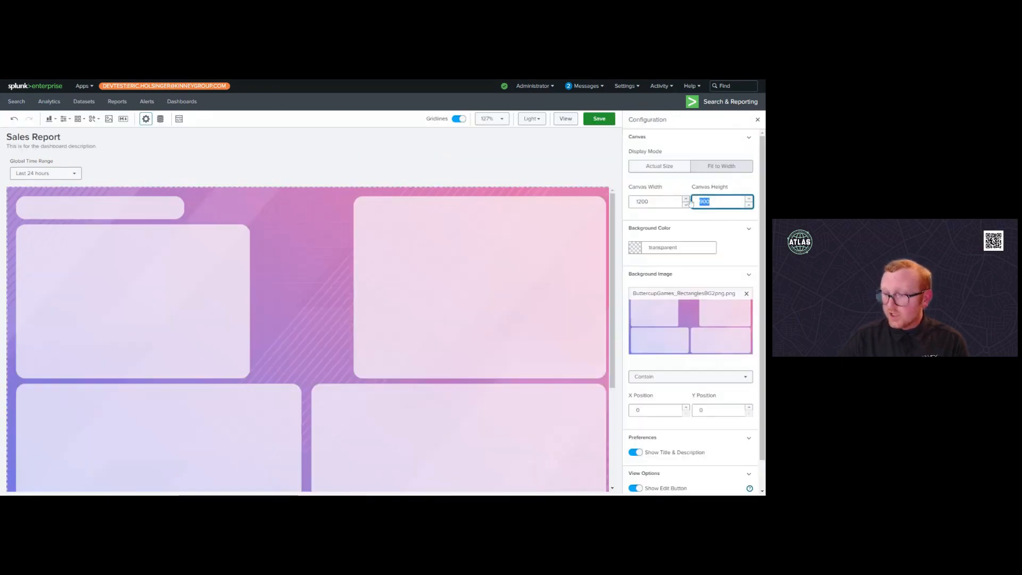
type("650")
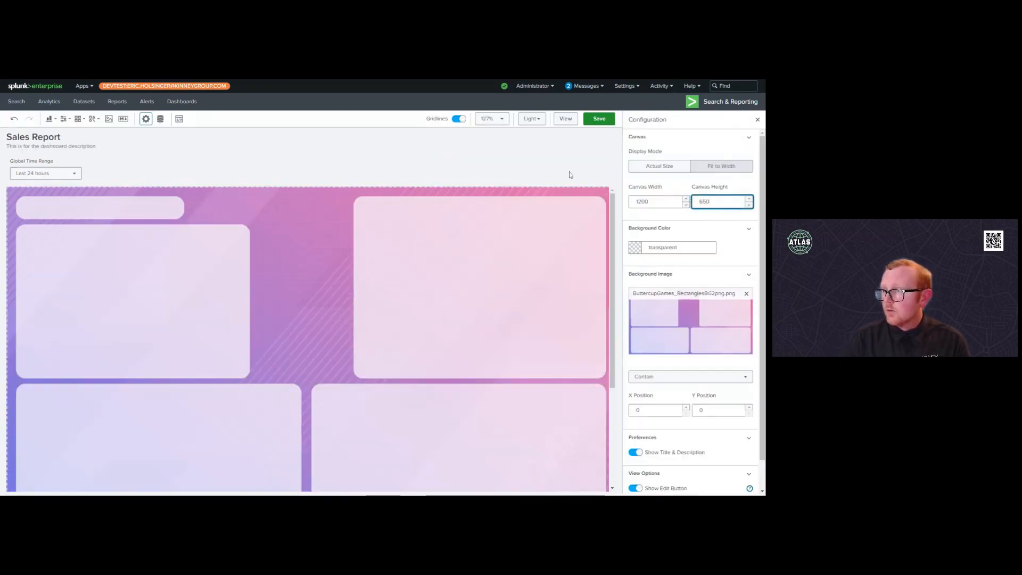
left_click(566, 169)
left_click(592, 123)
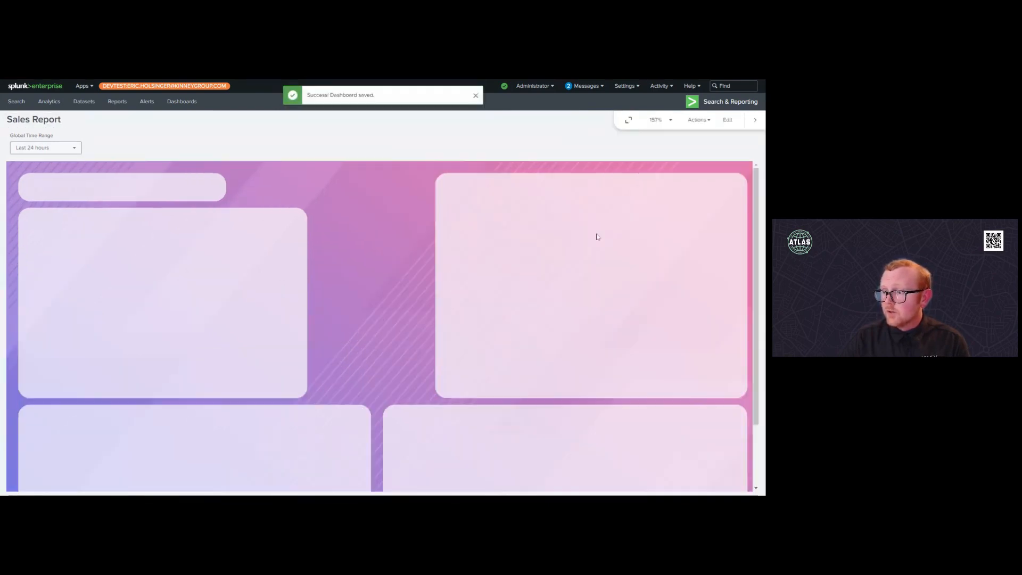
Step: Check the full height of the saved canvas in view mode and return to editing the dashboard
scroll(600, 239, "down", 2)
scroll(602, 277, "up", 2)
scroll(598, 279, "down", 2)
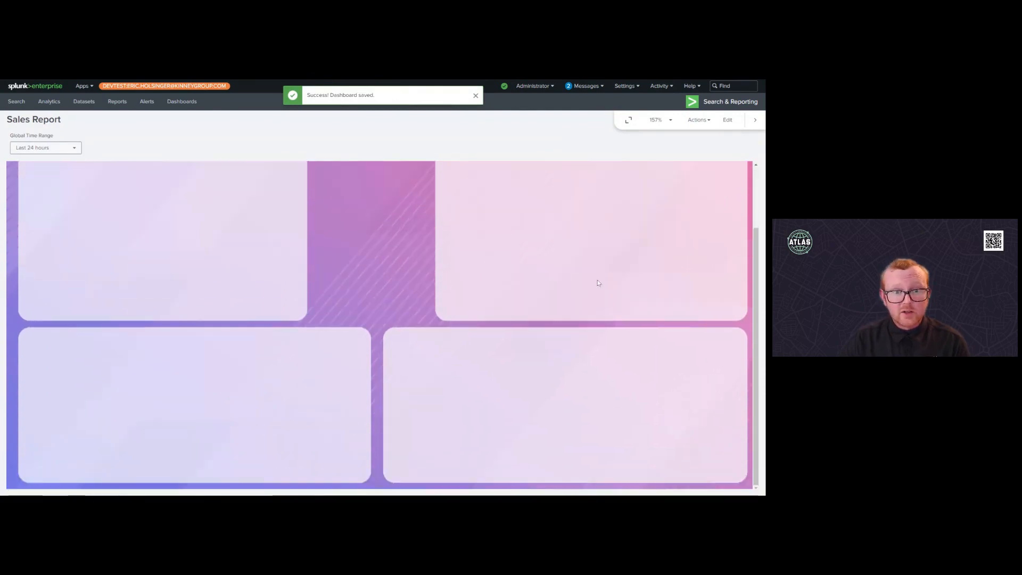
scroll(599, 283, "up", 2)
left_click(726, 120)
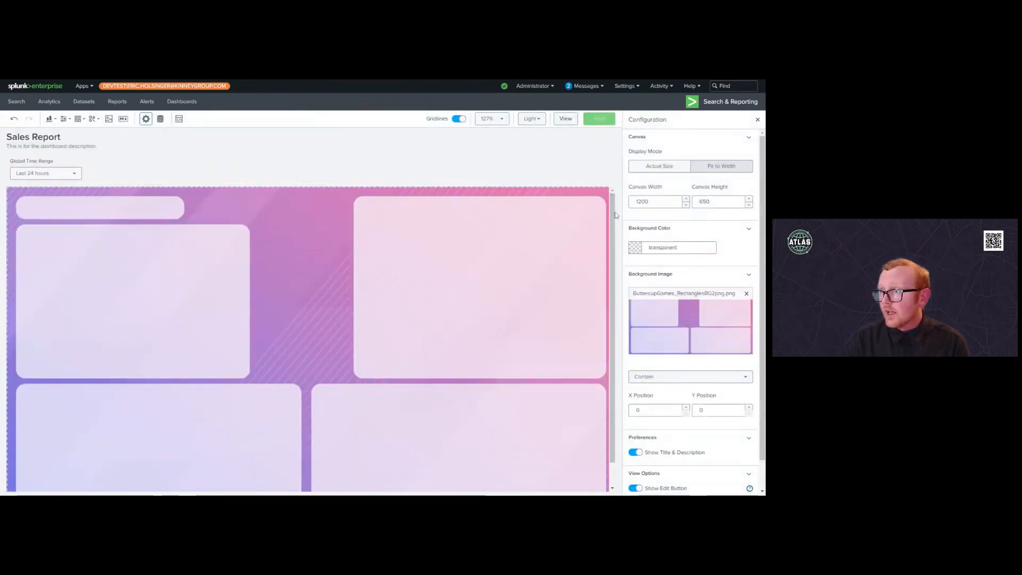
scroll(615, 215, "down", 1)
scroll(612, 210, "up", 1)
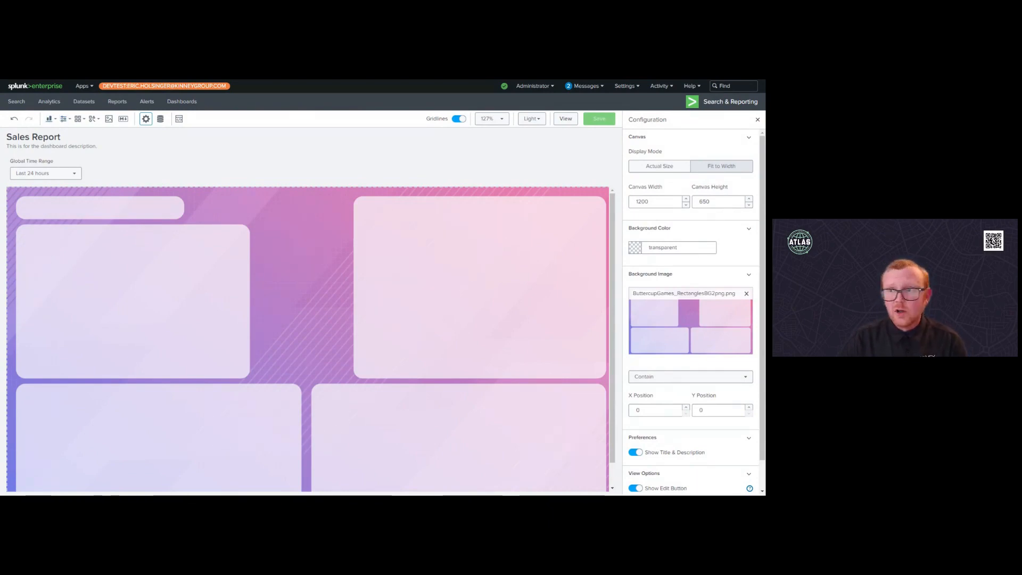
Step: Review the visualization, input, icon and shape types that can be added to the dashboard
left_click(54, 120)
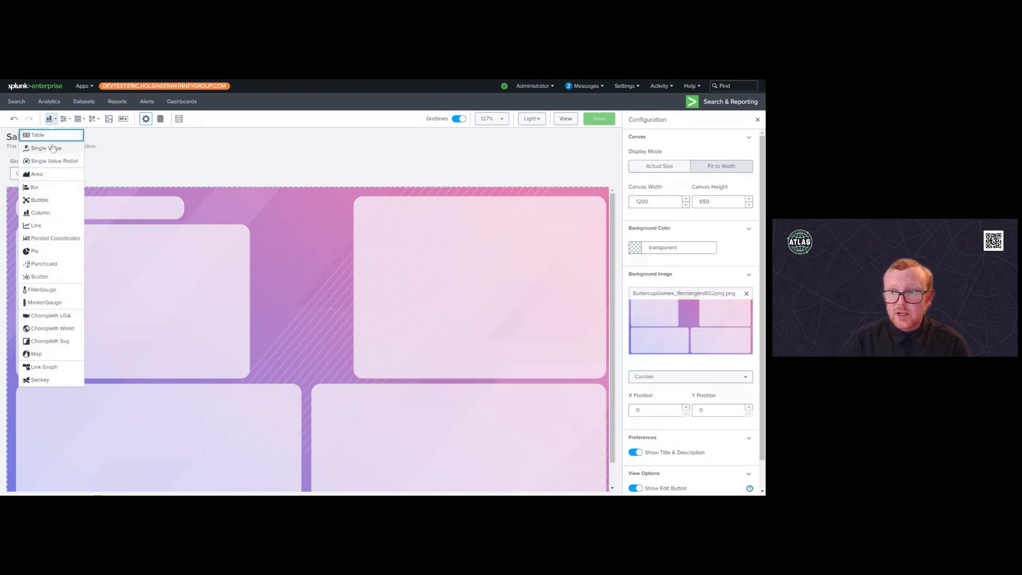
left_click(64, 120)
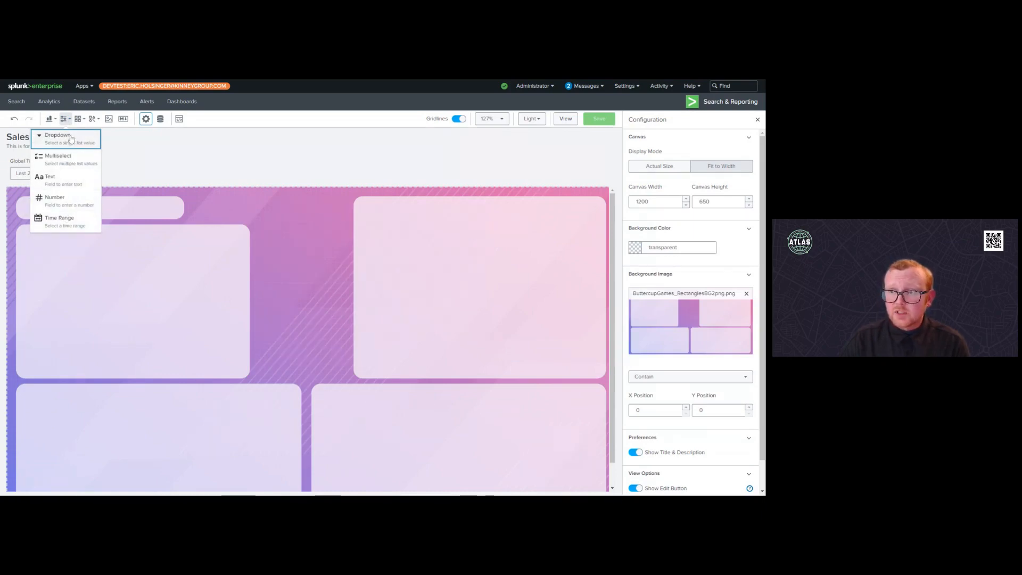
left_click(79, 119)
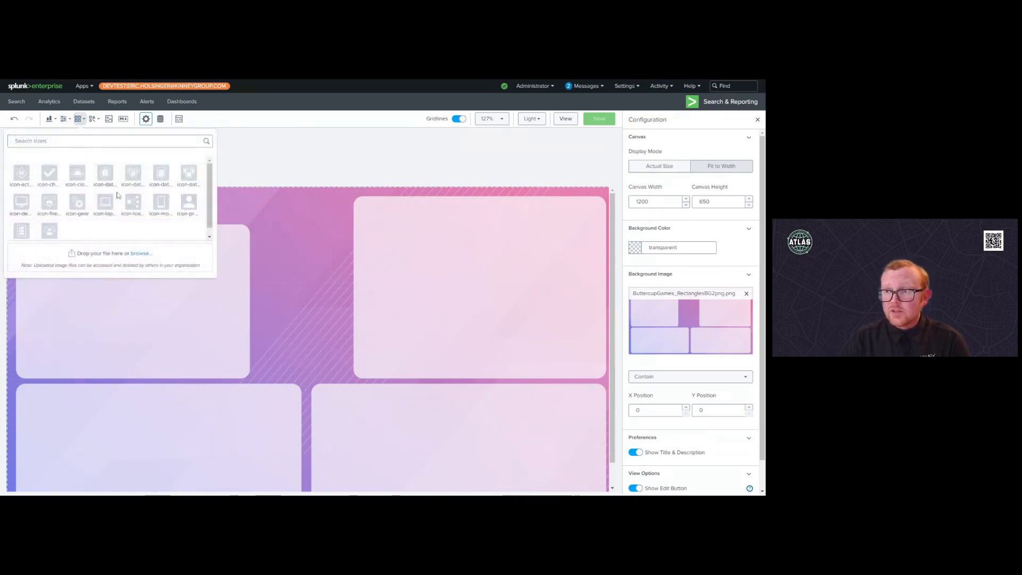
scroll(134, 223, "down", 1)
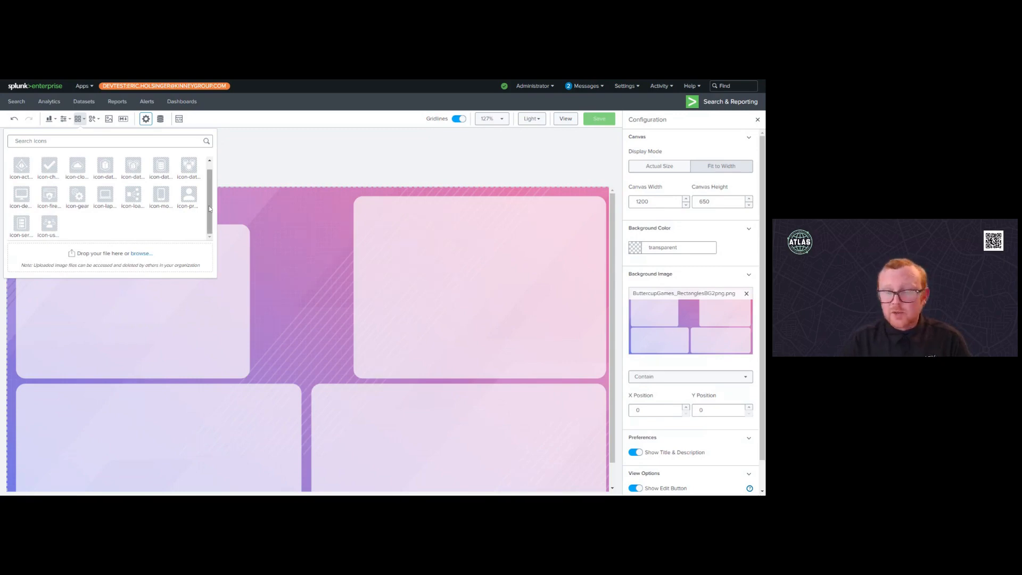
left_click_drag(209, 208, 210, 187)
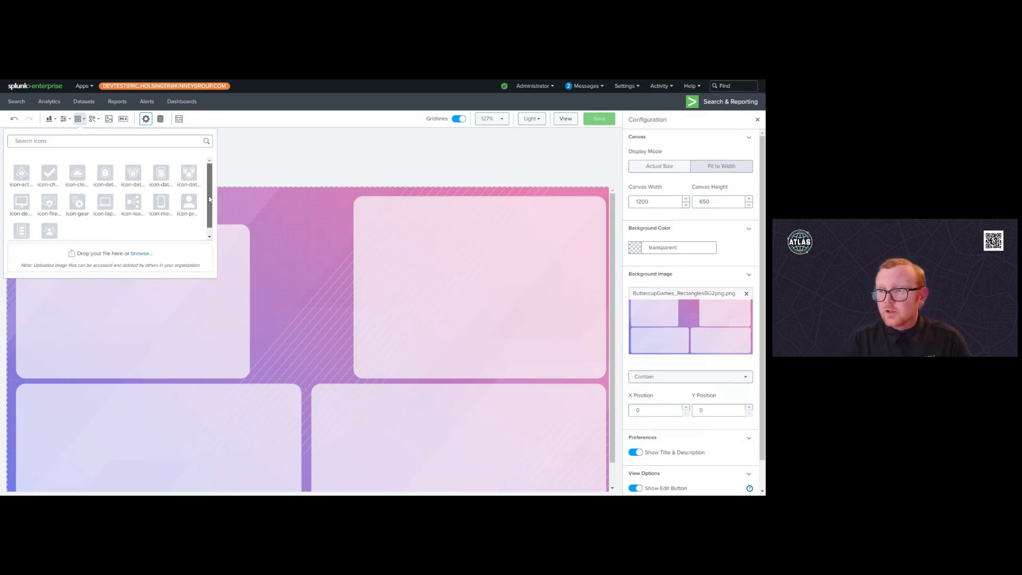
left_click(92, 118)
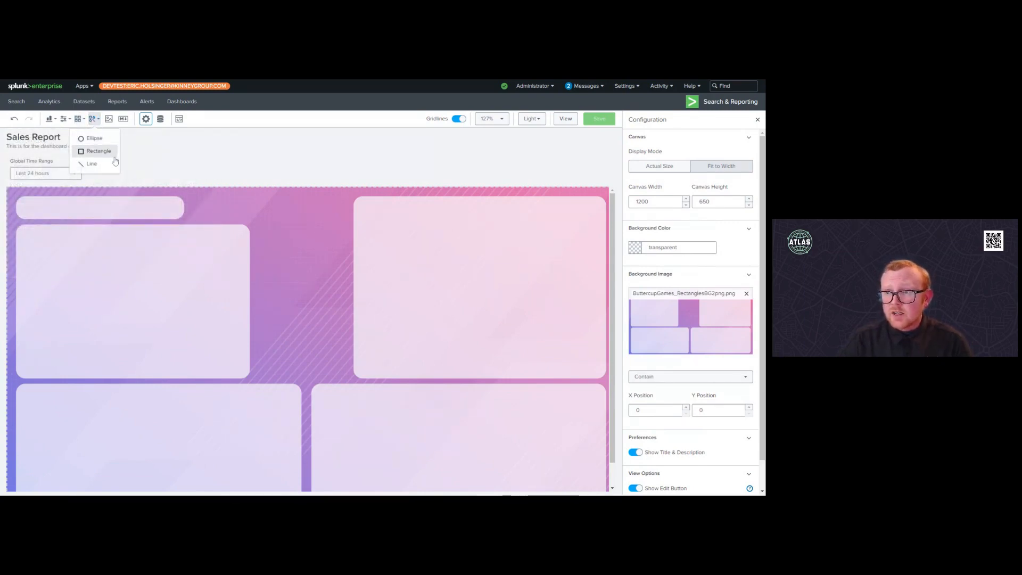
Step: Place an empty 300 by 300 image placeholder on the canvas and delete it
left_click(112, 123)
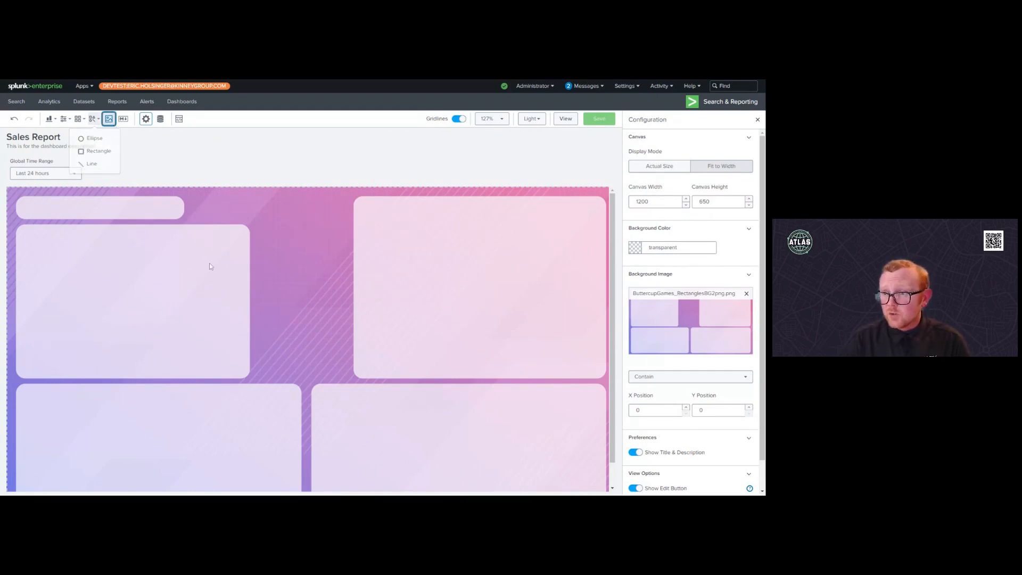
left_click_drag(103, 261, 269, 309)
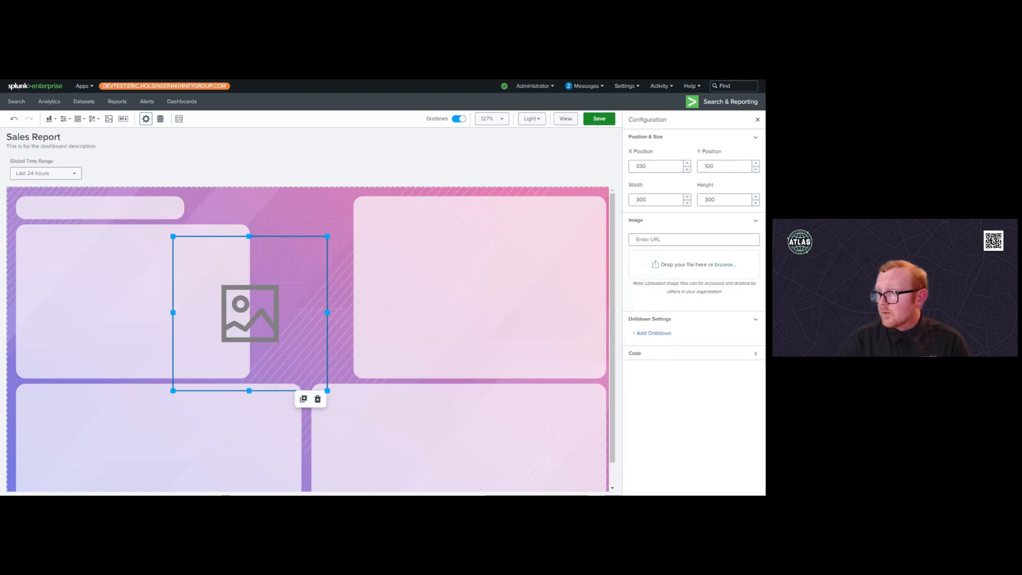
left_click(317, 398)
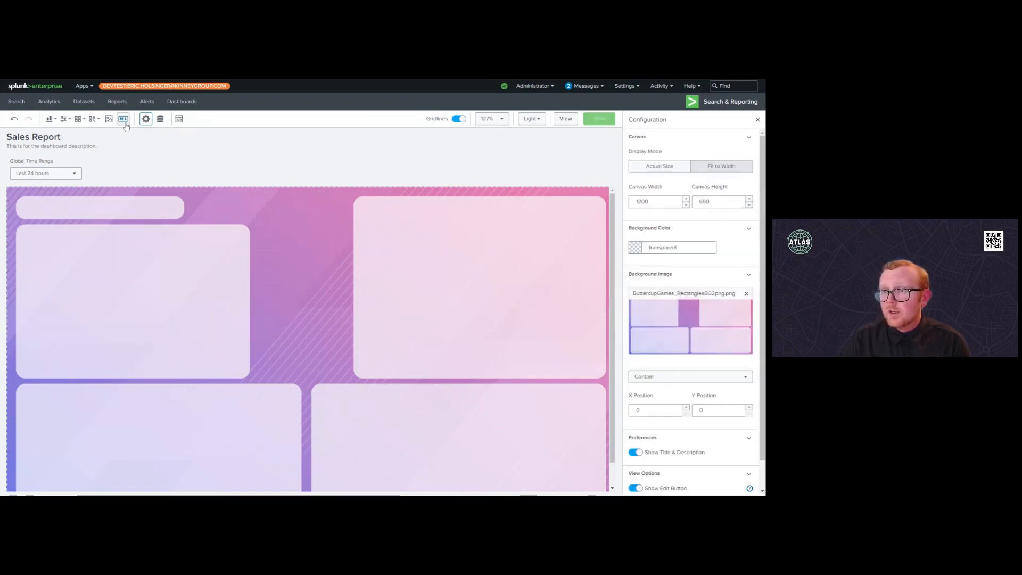
Step: Add a markdown text block to the canvas containing Sales Report in bold
left_click(125, 124)
left_click_drag(135, 245, 192, 271)
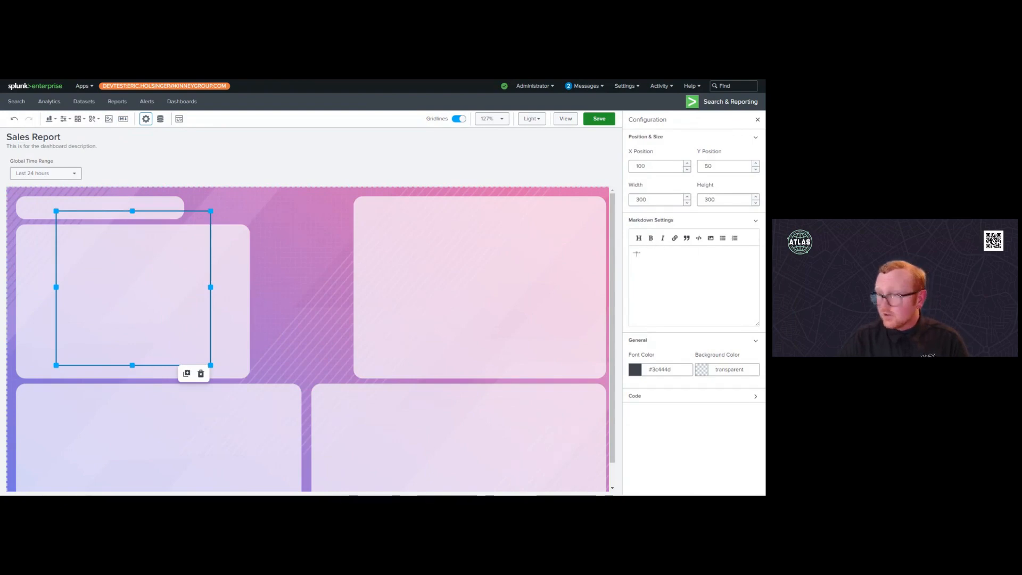
type("les Report")
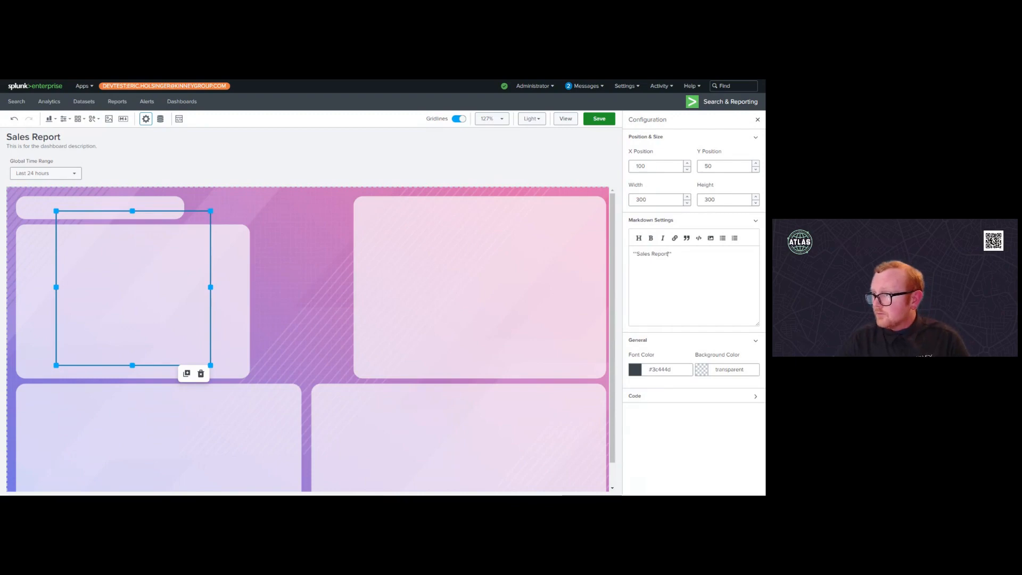
left_click(168, 240)
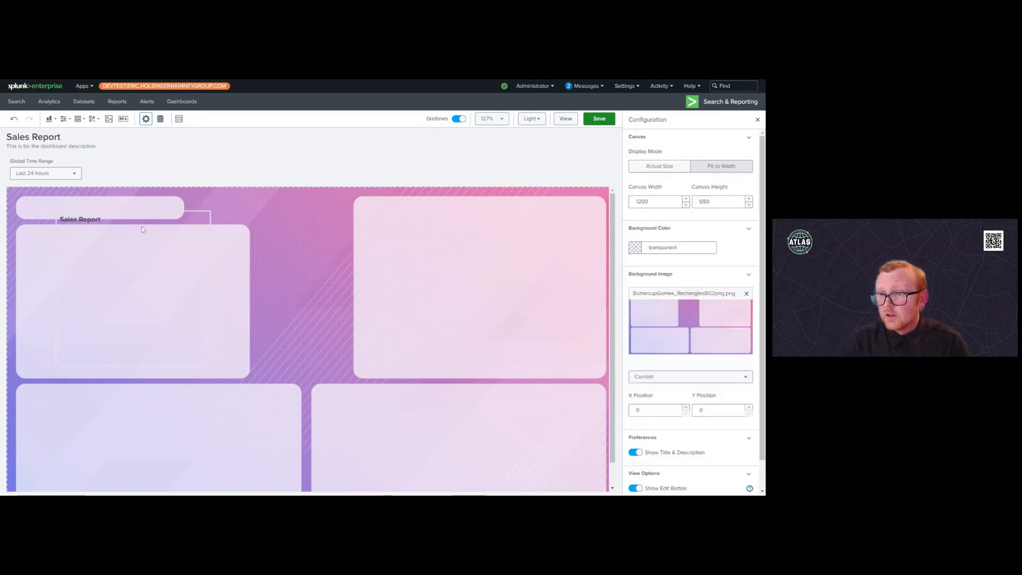
Step: Shrink the Sales Report text block to about 170 by 50 and position it inside the background's small header box
left_click(139, 227)
left_click_drag(211, 365, 135, 218)
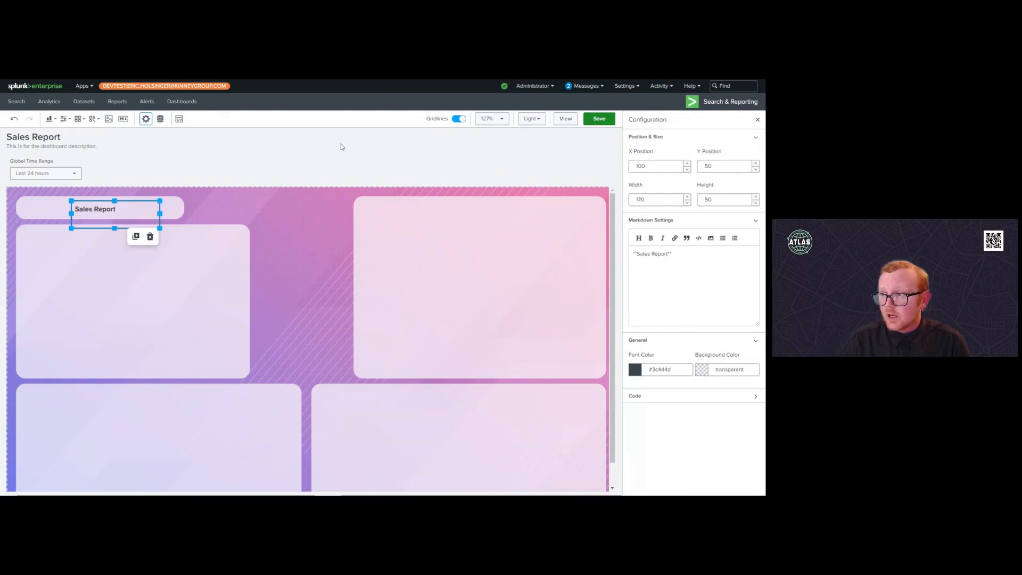
left_click(288, 164)
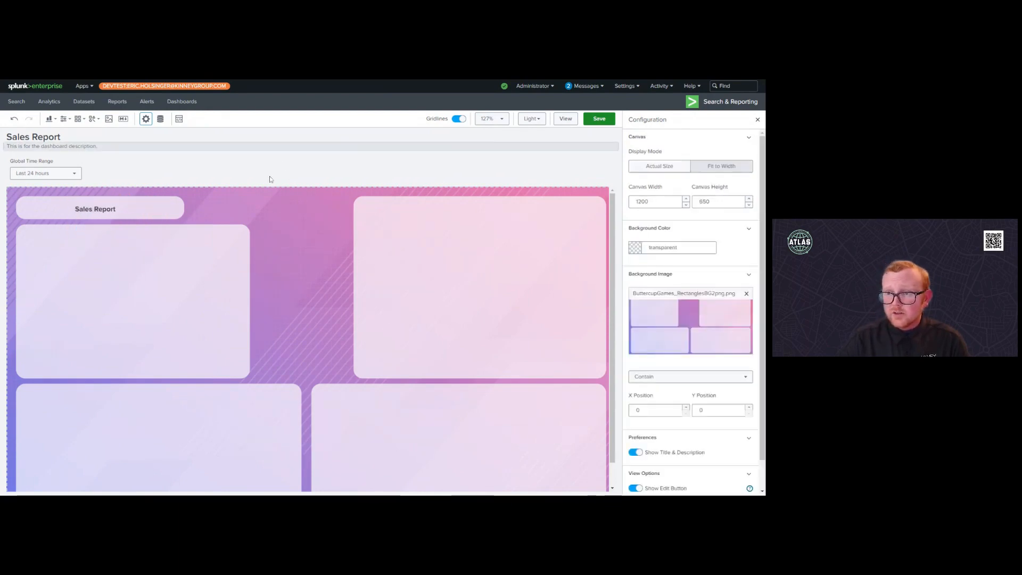
Step: Set the Global Time Range input's default value to All time and switch its current selection to All time
mouse_move(109, 217)
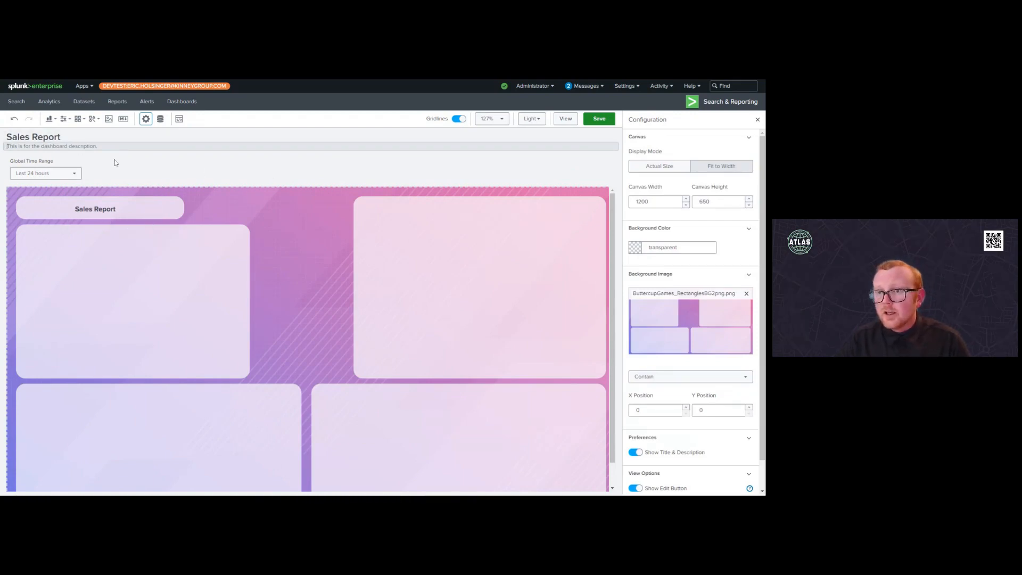
left_click(56, 163)
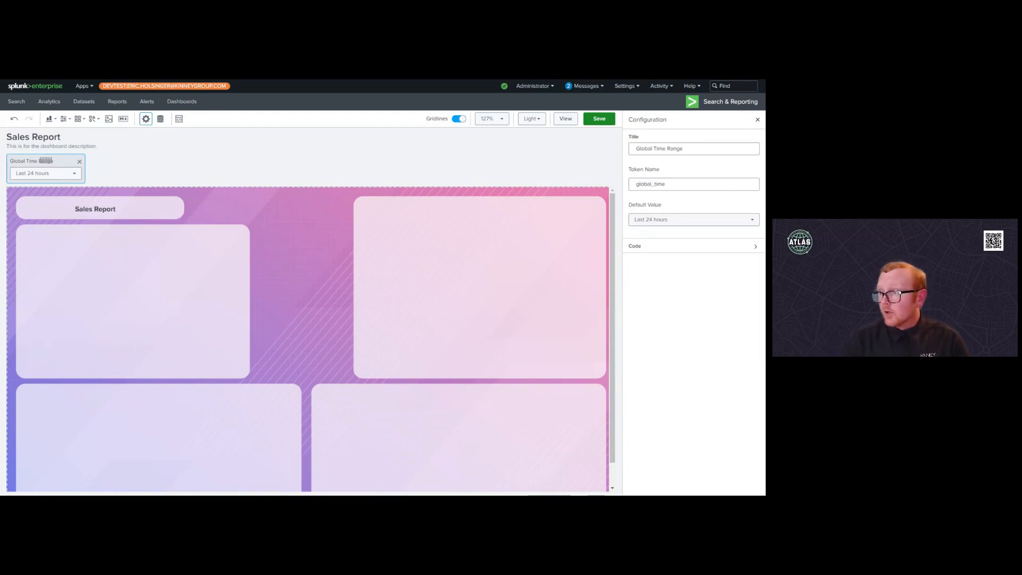
left_click(653, 220)
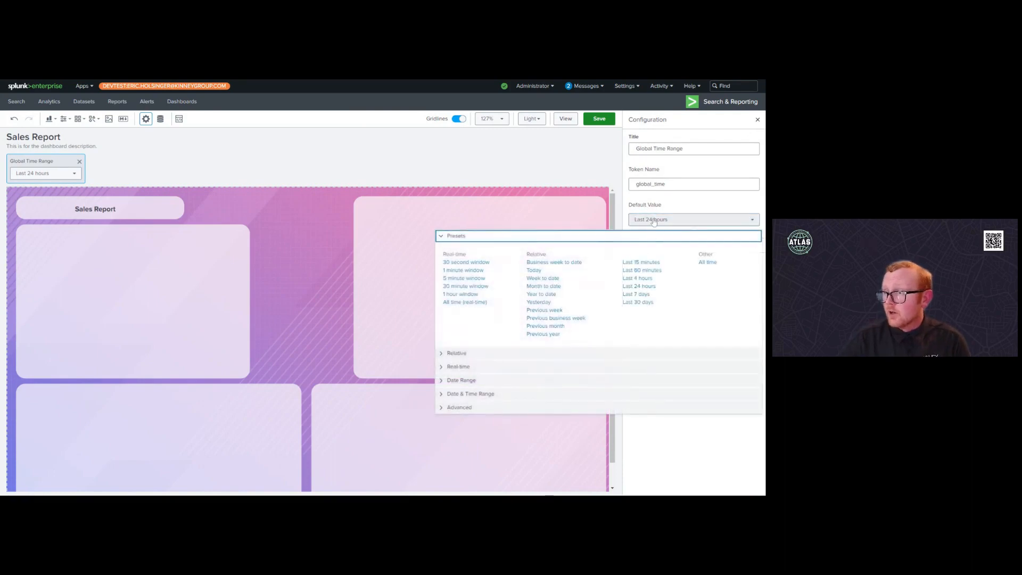
left_click(713, 268)
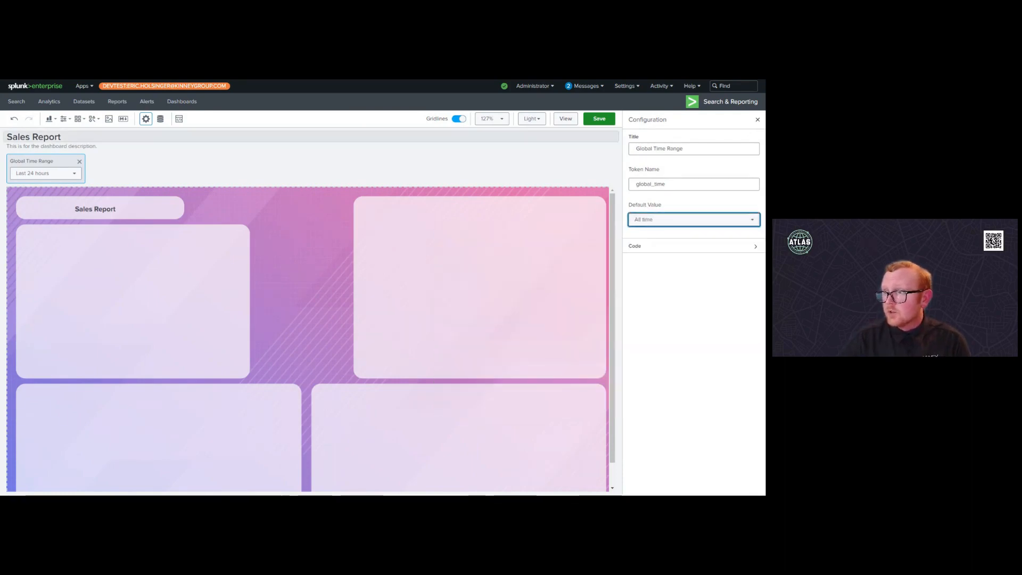
left_click(393, 172)
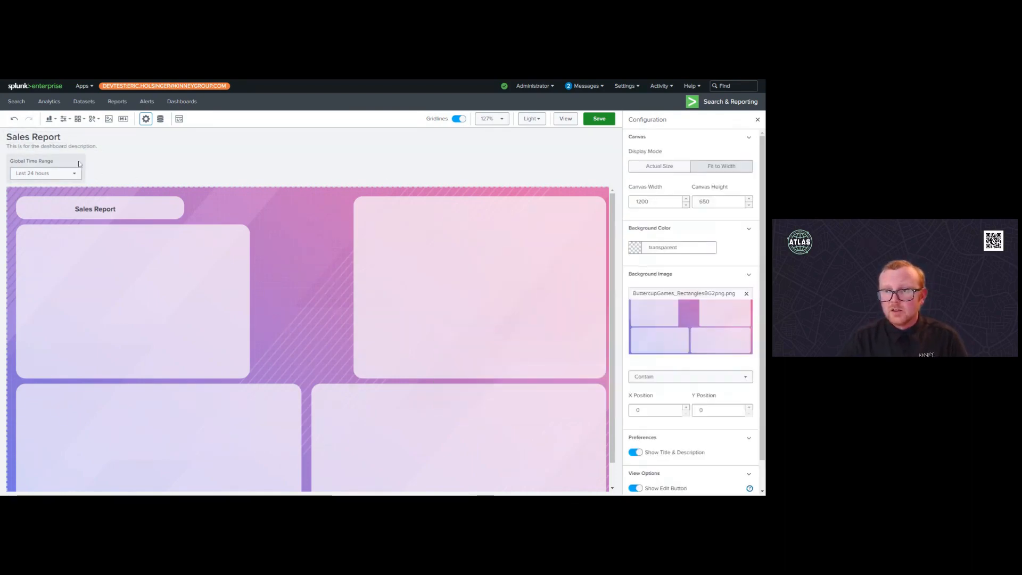
left_click(45, 173)
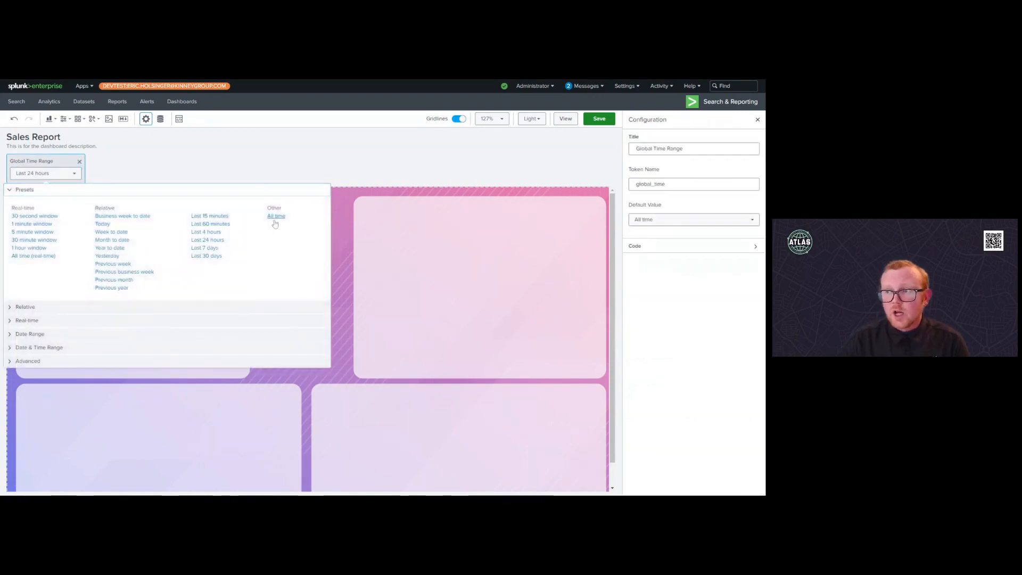
left_click(275, 217)
left_click(232, 155)
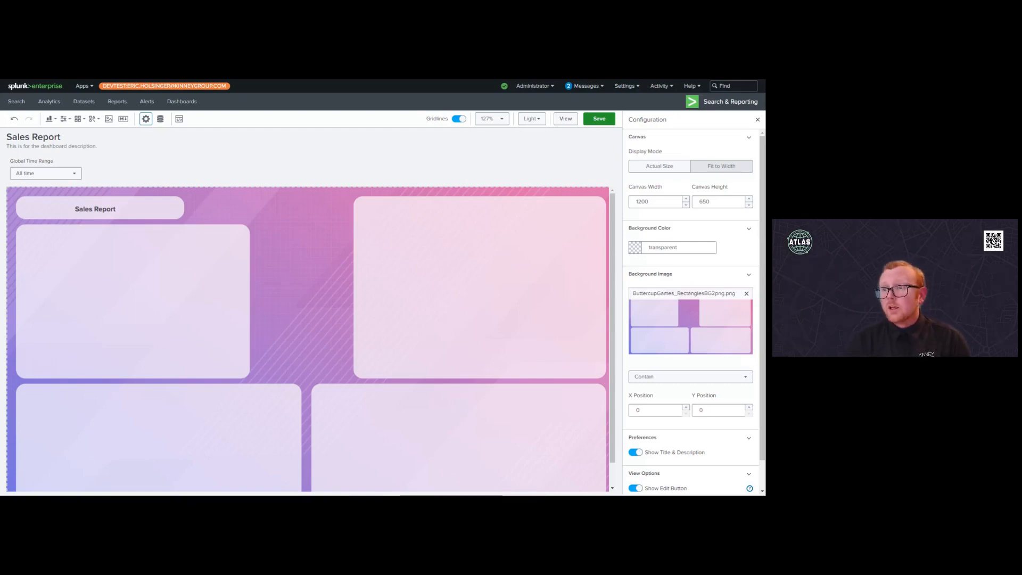
Step: Create a search data source with the default time range and the query index="demo_data" sourcetype=access_combined_wcookie status=200 action=purchase | stats count by categoryId
left_click(160, 119)
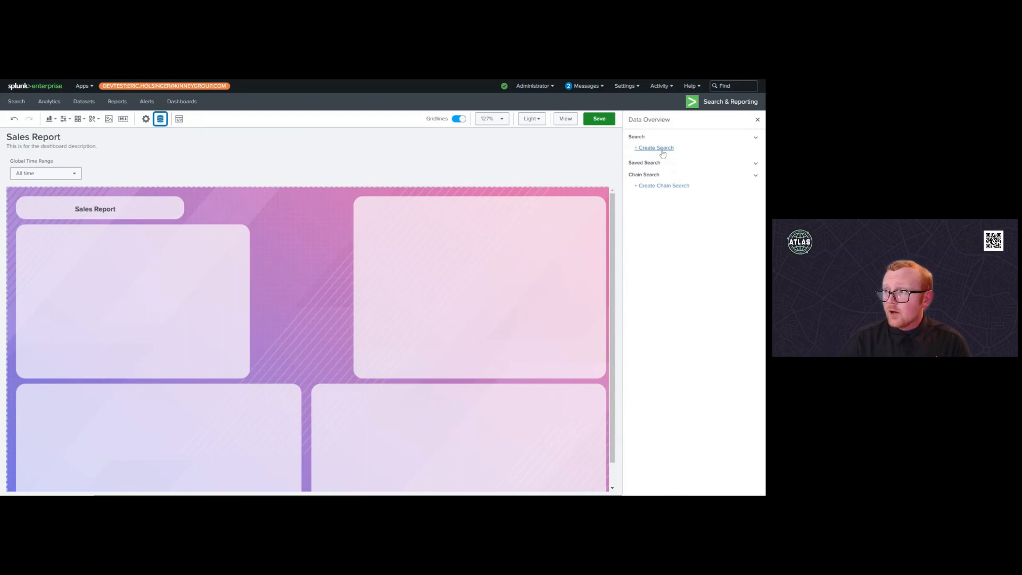
left_click(661, 151)
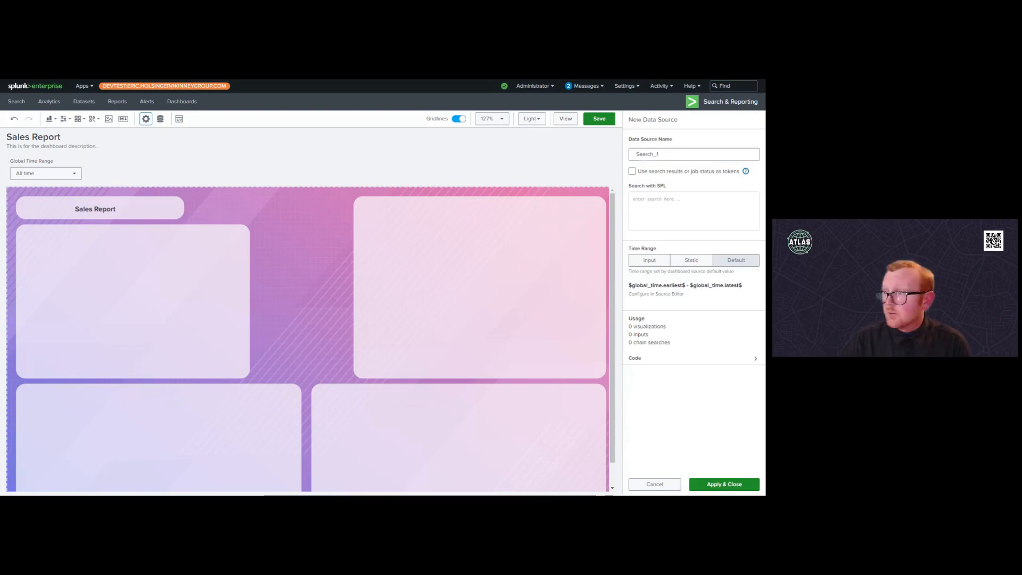
type("index=\"demo_data\" sourcetype=access_combined_wcookie status=200 action=purchase | stats count by categoryId")
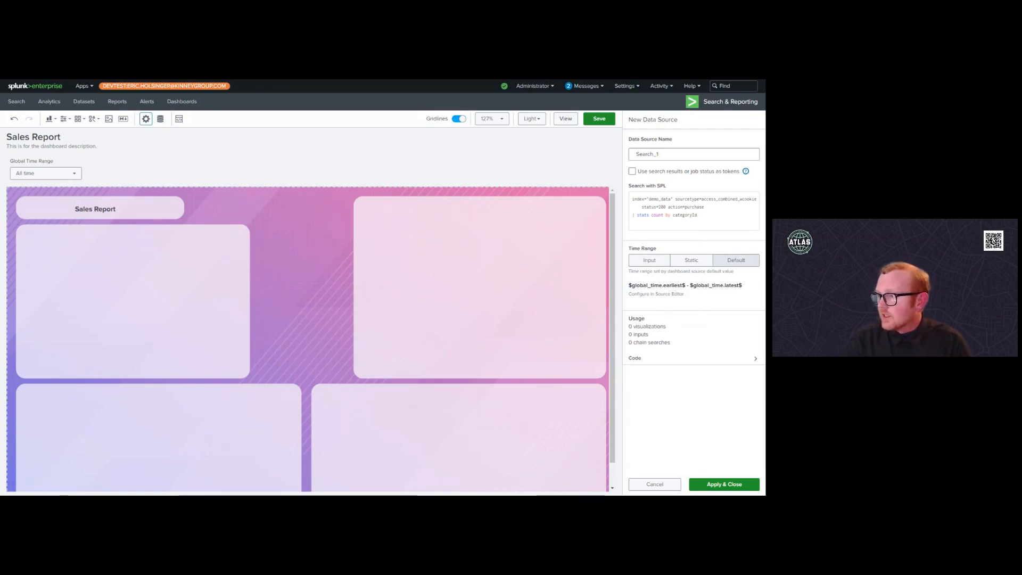
left_click_drag(628, 285, 743, 285)
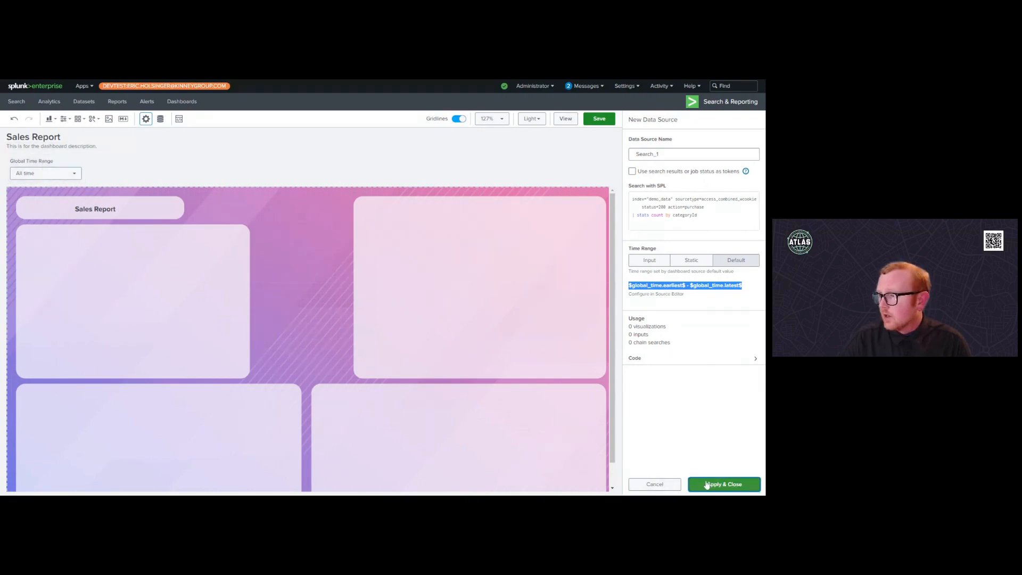
left_click(707, 485)
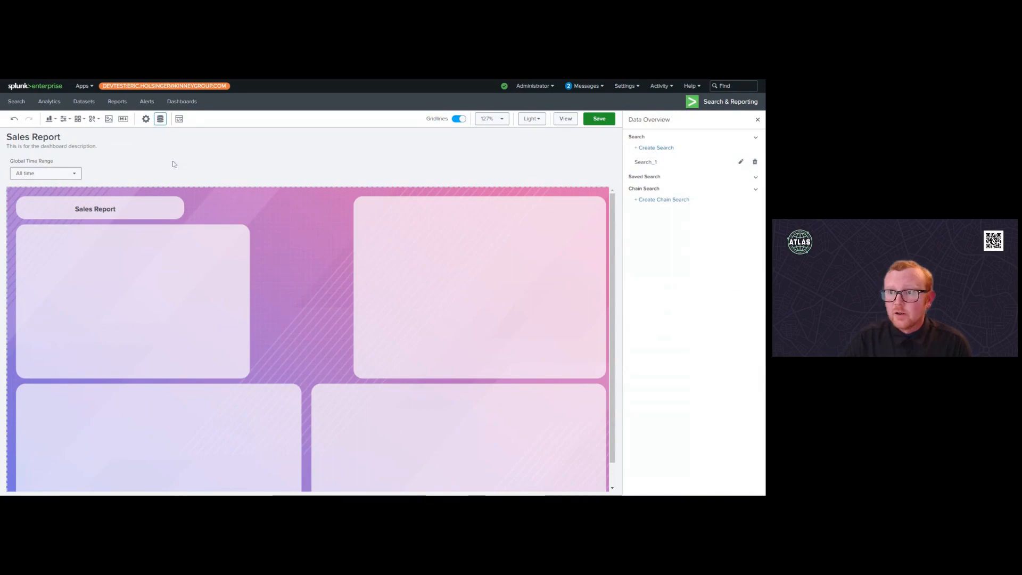
Step: Add a column chart to the canvas and move it into the background's upper-right box
left_click(49, 119)
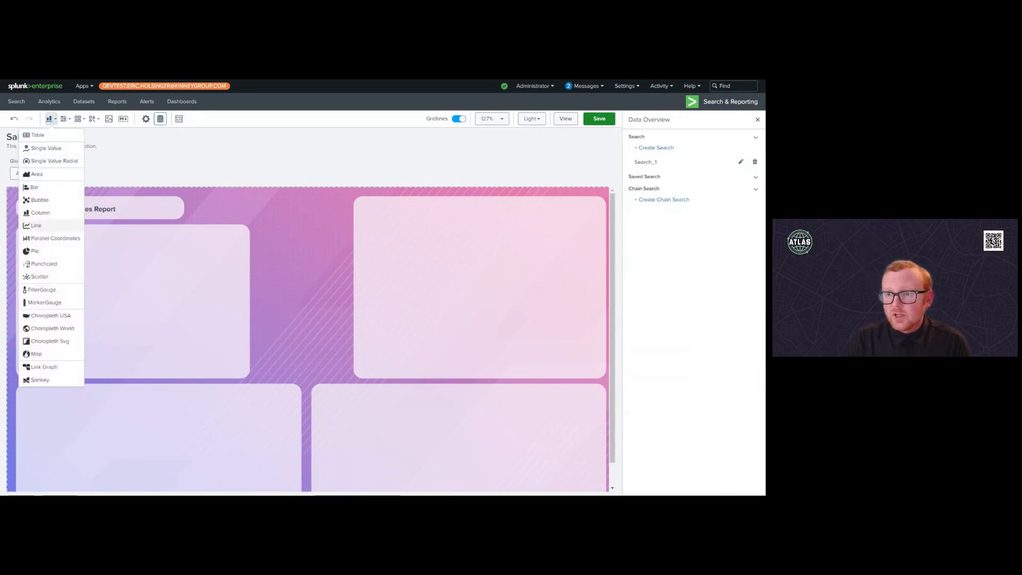
left_click(47, 215)
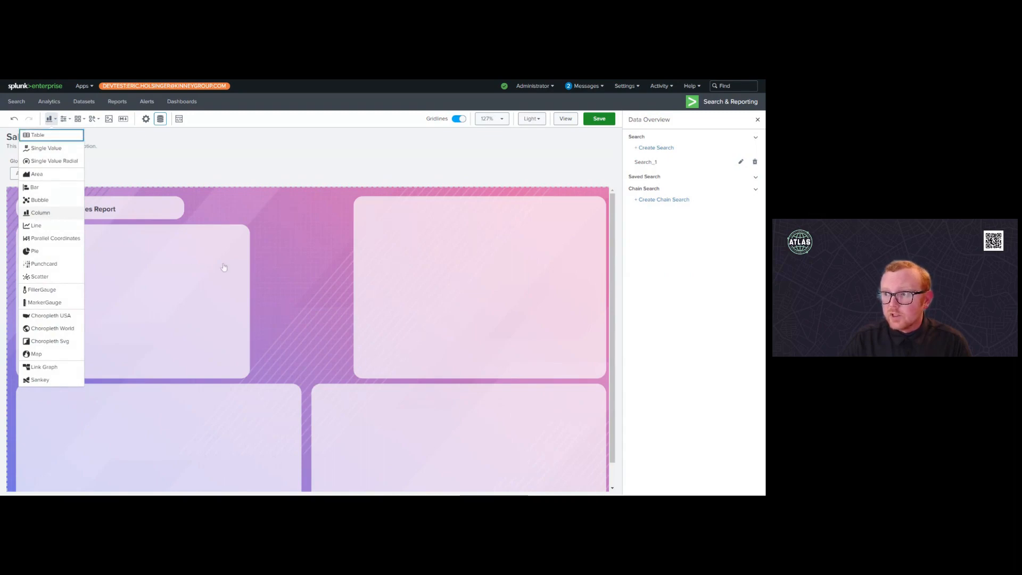
left_click_drag(254, 290, 501, 298)
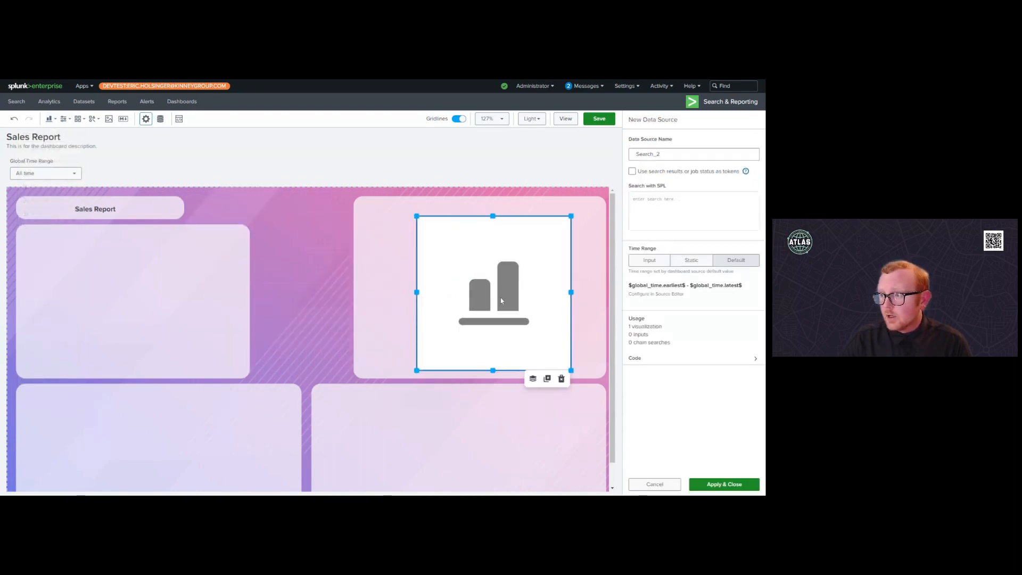
Step: Enlarge the column chart to about 460 by 310 and position it at about X 700, Y 40 inside the upper-right box
left_click_drag(422, 292, 370, 292)
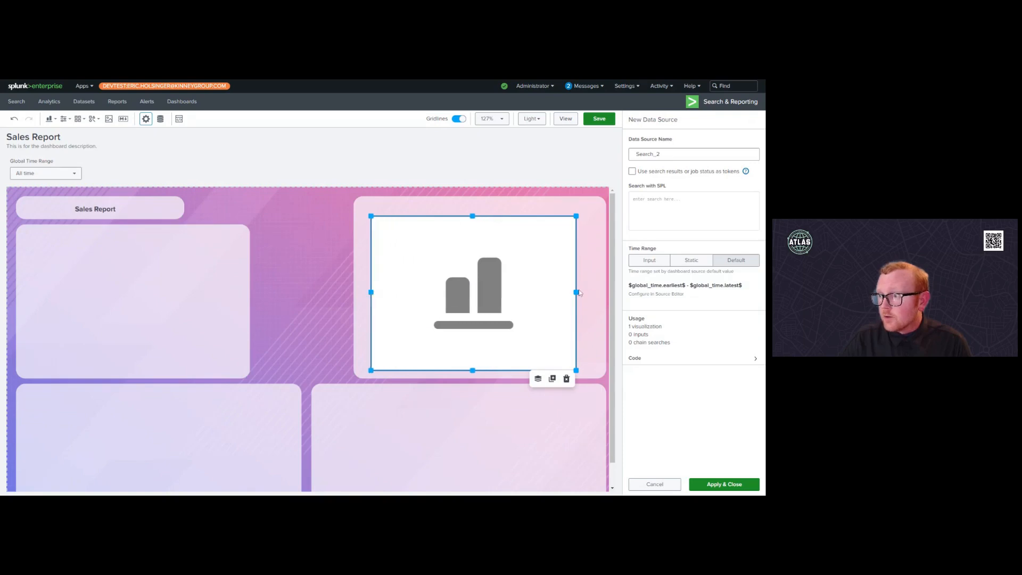
left_click_drag(578, 292, 592, 293)
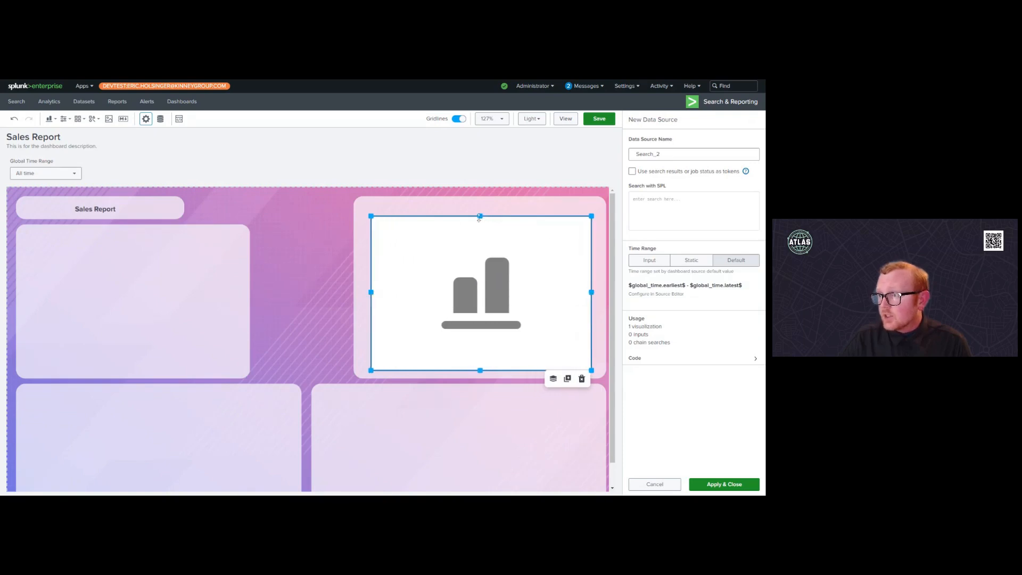
left_click_drag(479, 217, 480, 212)
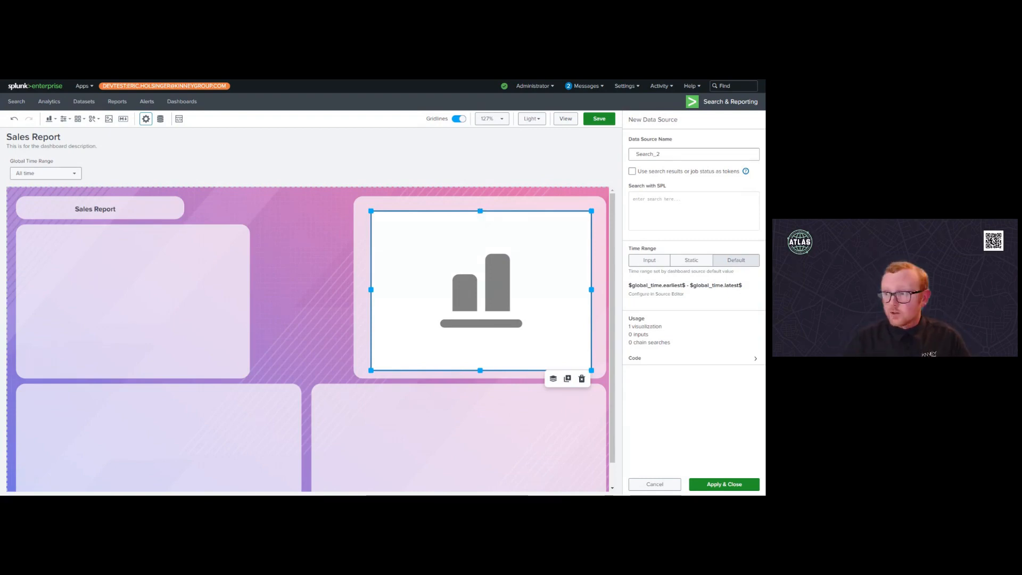
mouse_move(515, 235)
left_mouse_down()
mouse_move(326, 241)
mouse_move(350, 233)
mouse_move(323, 299)
mouse_move(501, 233)
mouse_move(516, 242)
left_mouse_up()
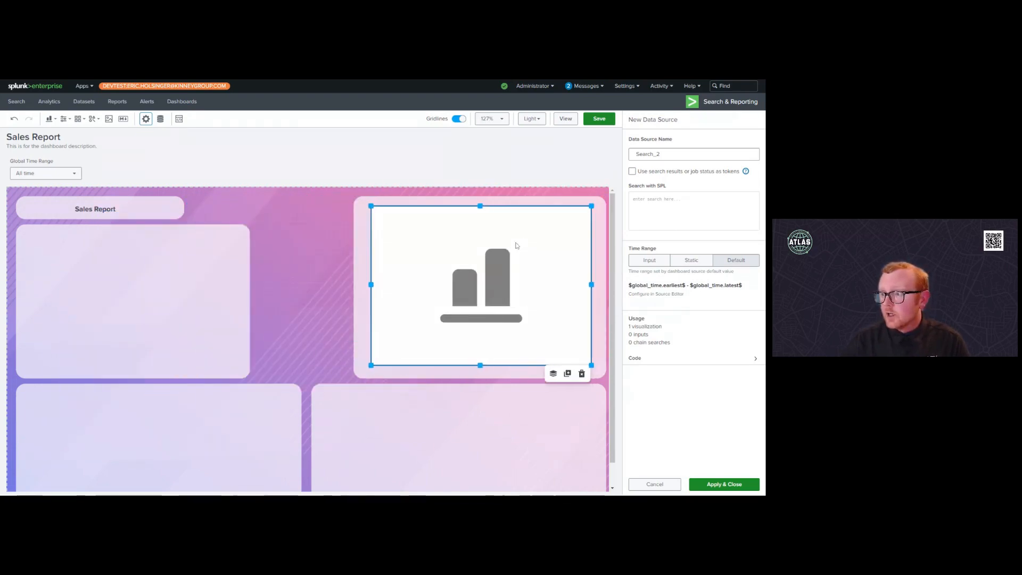
left_click_drag(371, 365, 361, 365)
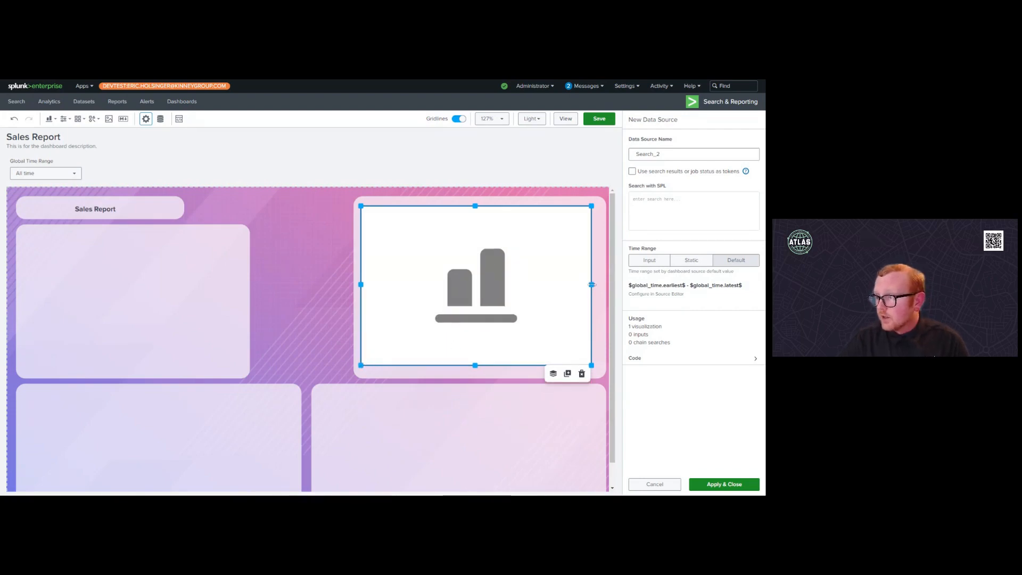
left_click_drag(591, 285, 596, 284)
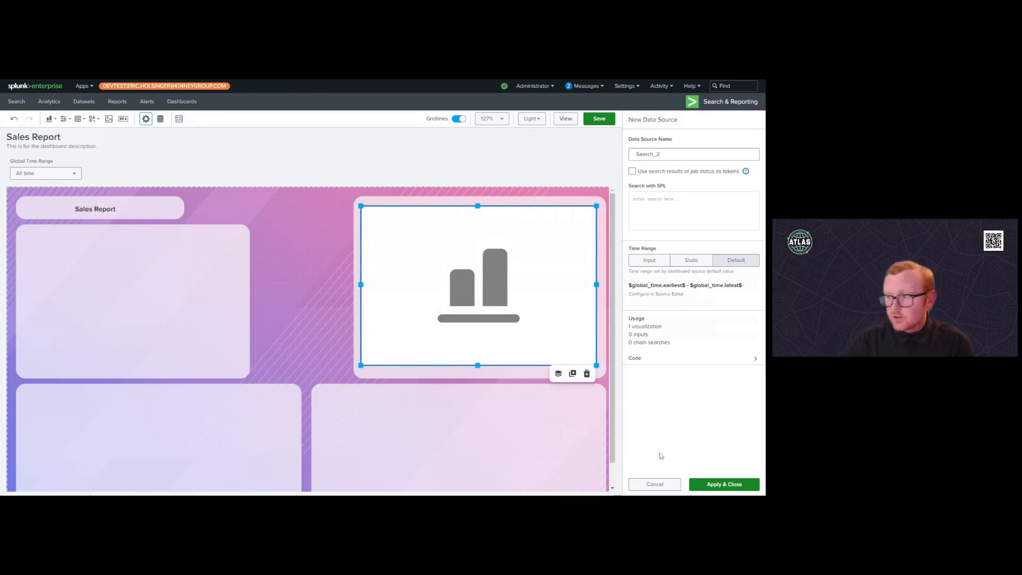
Step: Discard the new data source form and assign the existing Search_1 as the column chart's primary data source
left_click(656, 484)
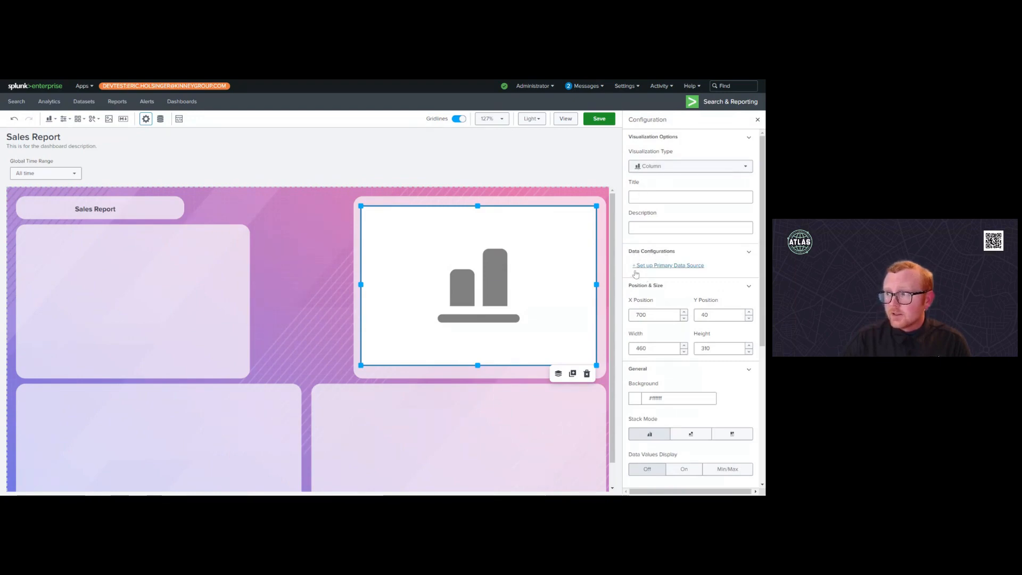
left_click(685, 271)
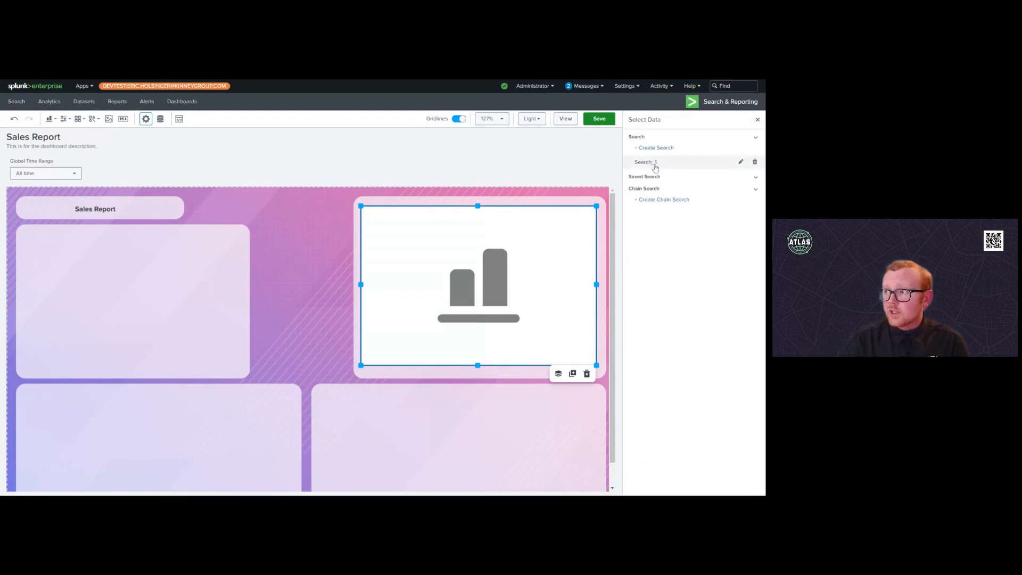
left_click(654, 166)
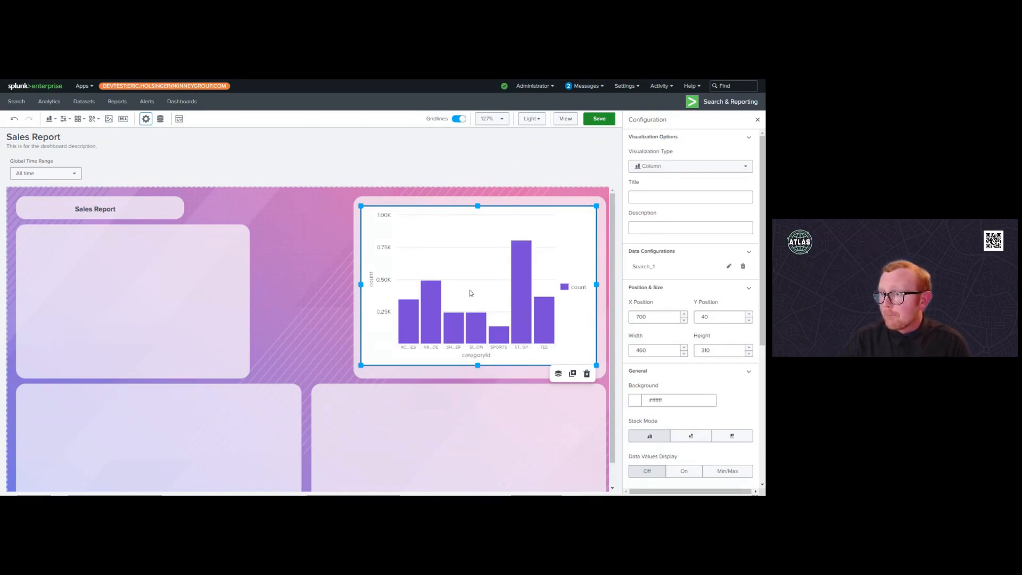
Step: Title the column chart Sales by Category
left_click(742, 197)
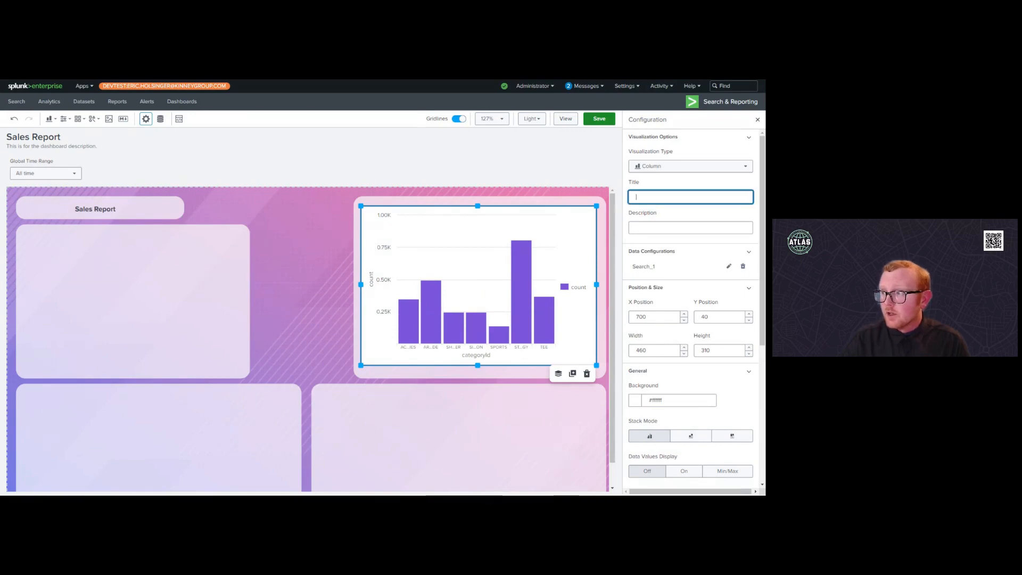
type("Sal")
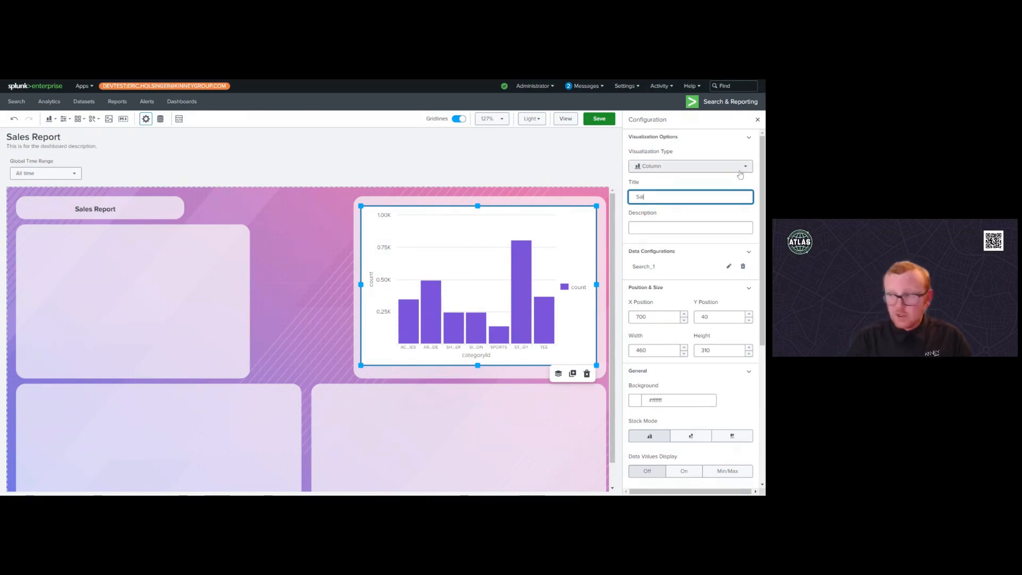
type("es by Category")
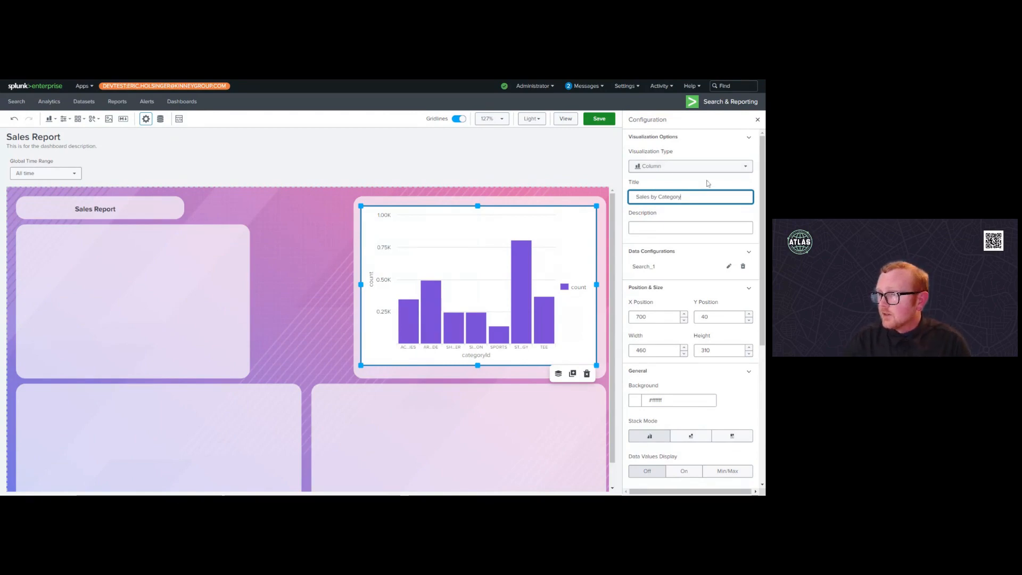
left_click(580, 197)
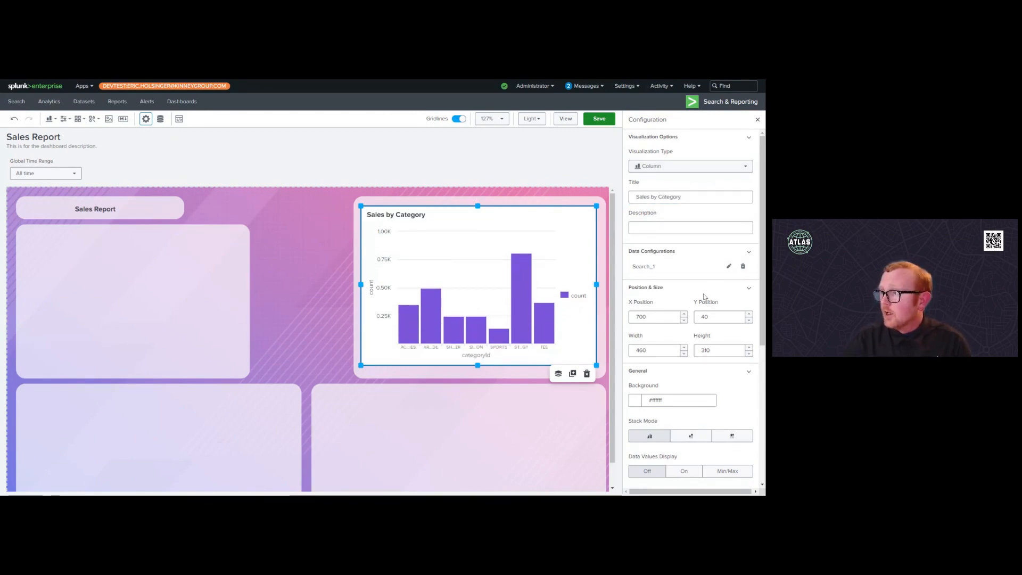
left_click(299, 236)
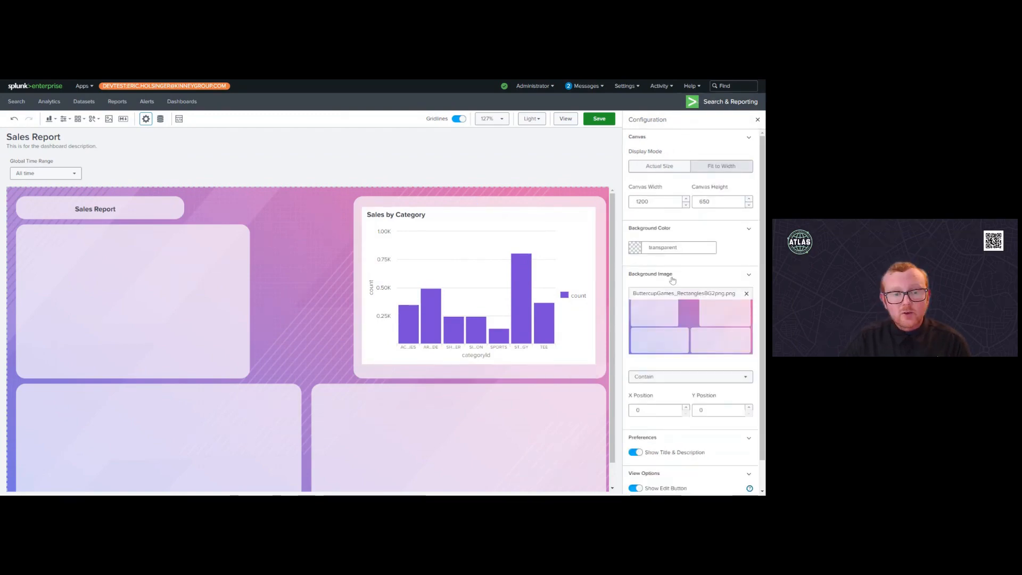
Step: Make the Sales by Category chart's background transparent
left_click(424, 220)
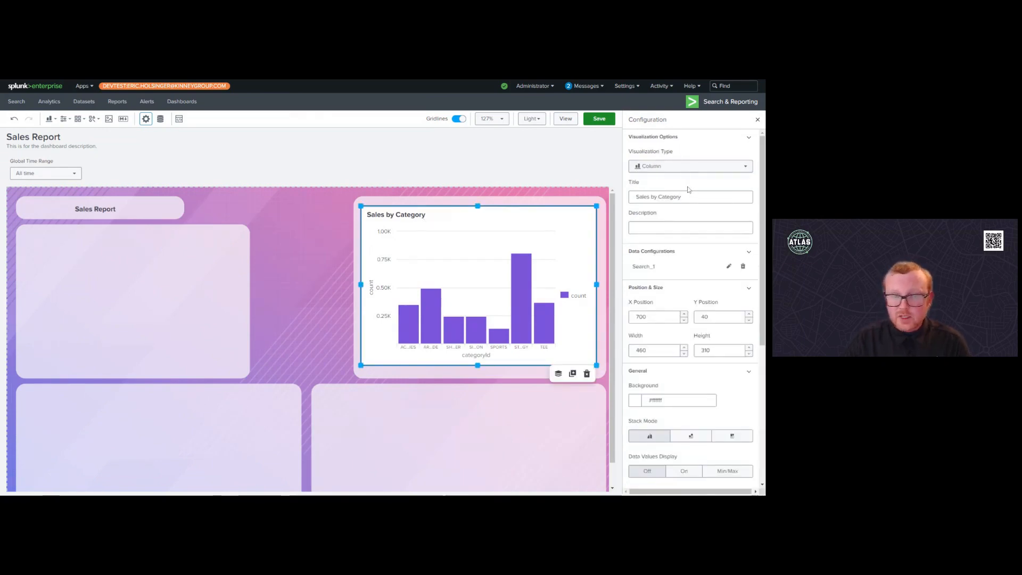
scroll(693, 237, "down", 2)
scroll(693, 238, "up", 2)
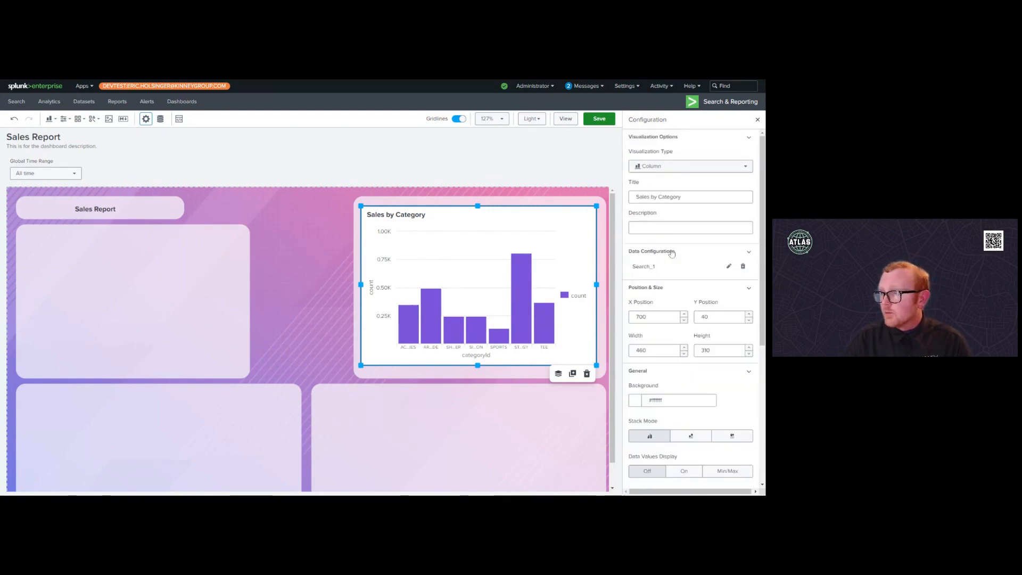
scroll(674, 253, "down", 1)
scroll(673, 253, "down", 1)
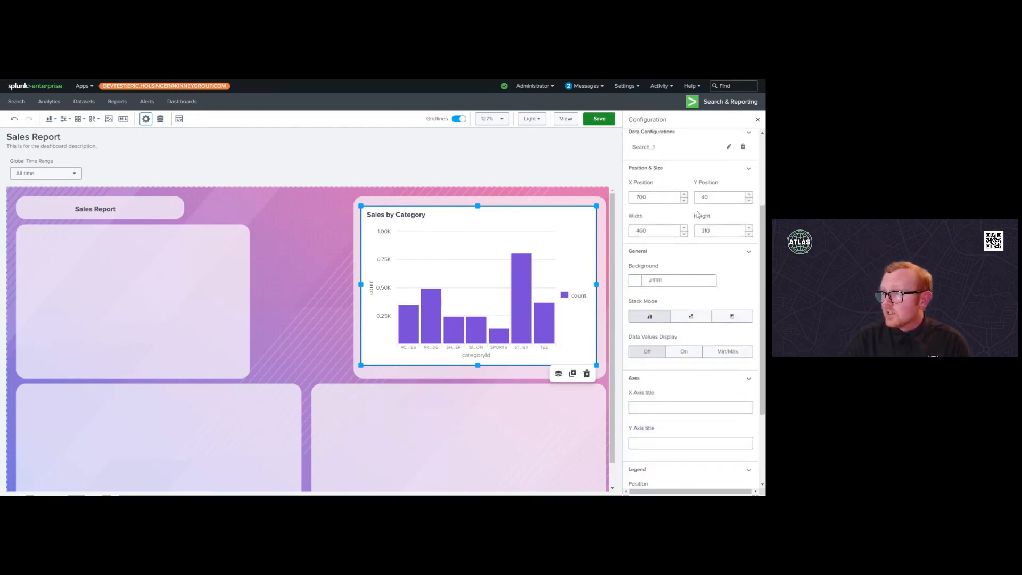
scroll(634, 246, "down", 1)
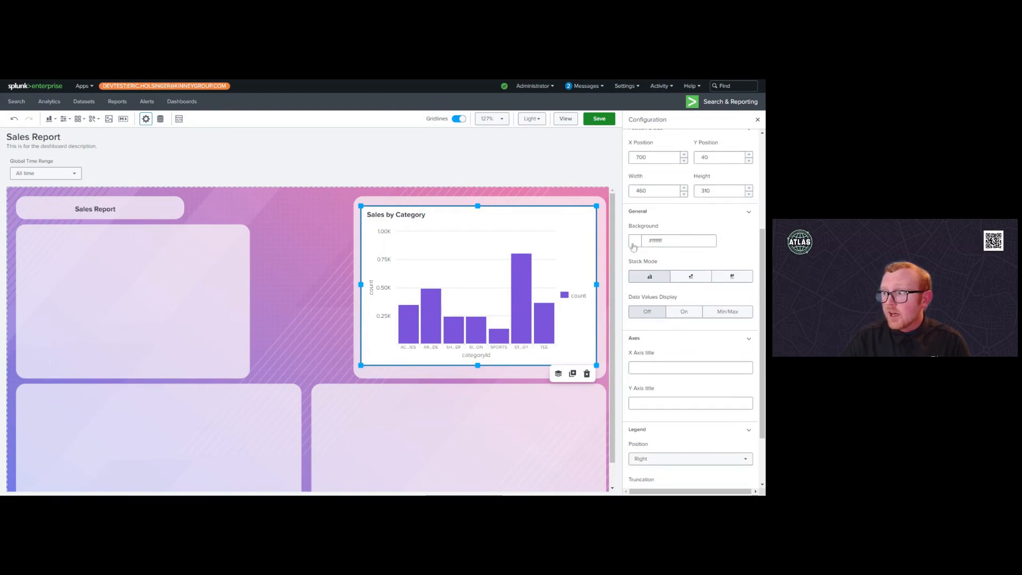
left_click(634, 241)
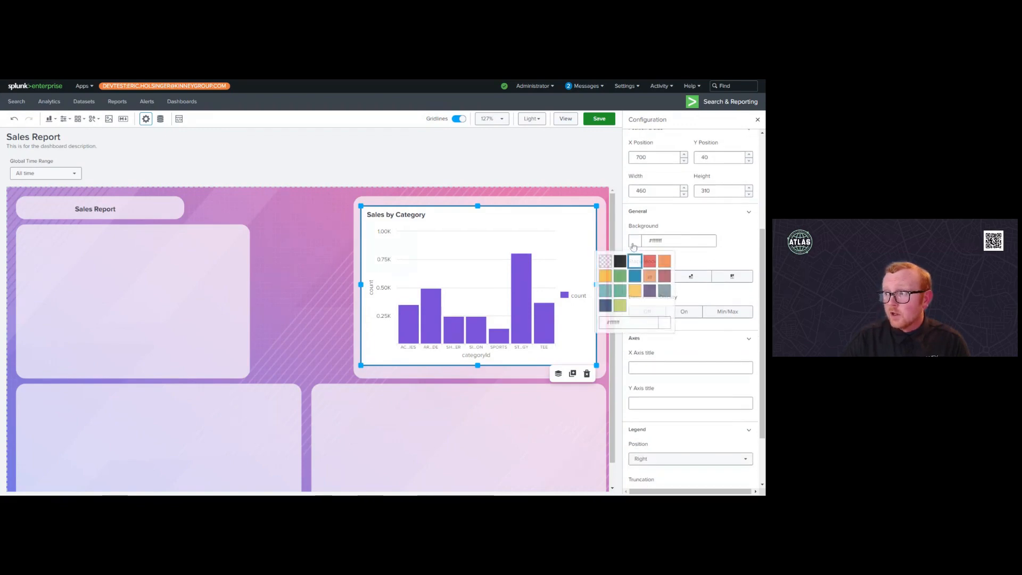
left_click(604, 261)
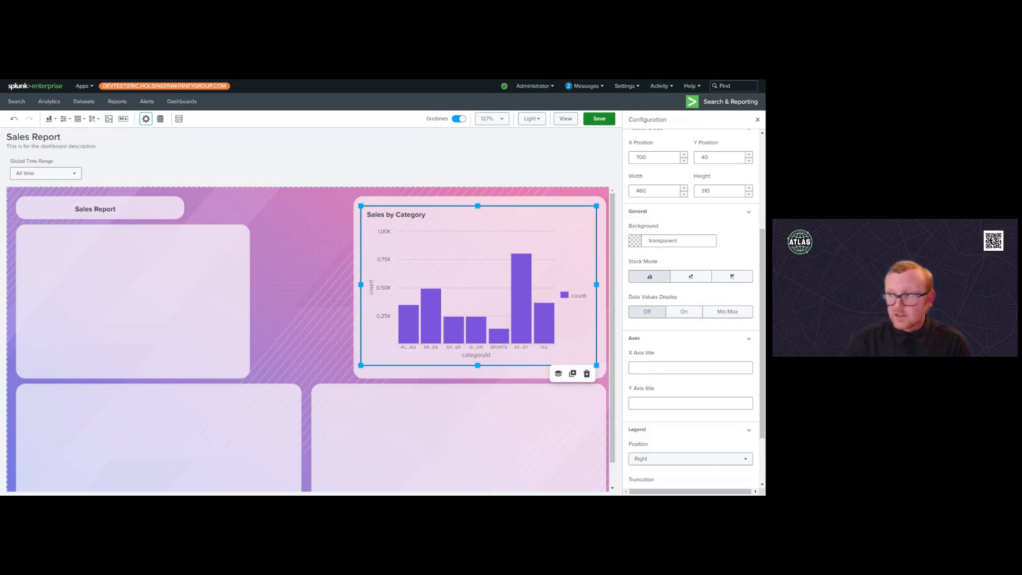
Step: Set the Sales by Category chart's X axis title to Category ID and its Y axis title to Count
scroll(643, 287, "down", 2)
left_click(674, 294)
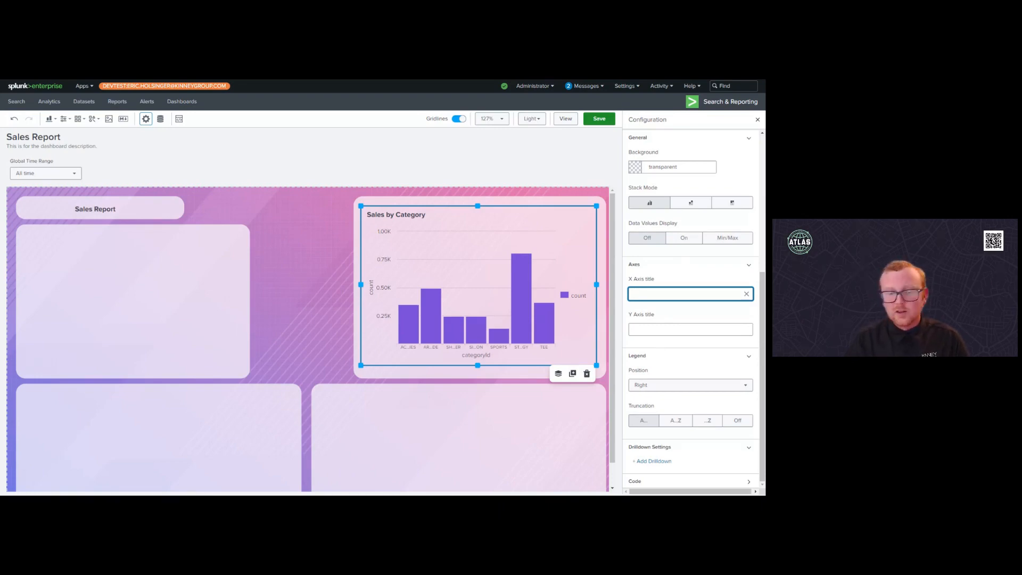
type("Cate")
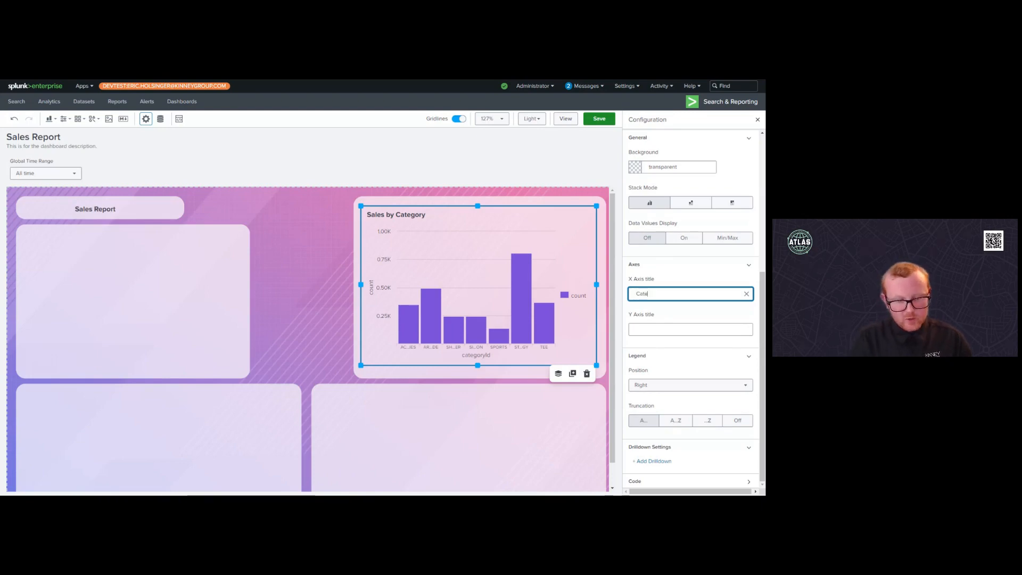
type("gory ID")
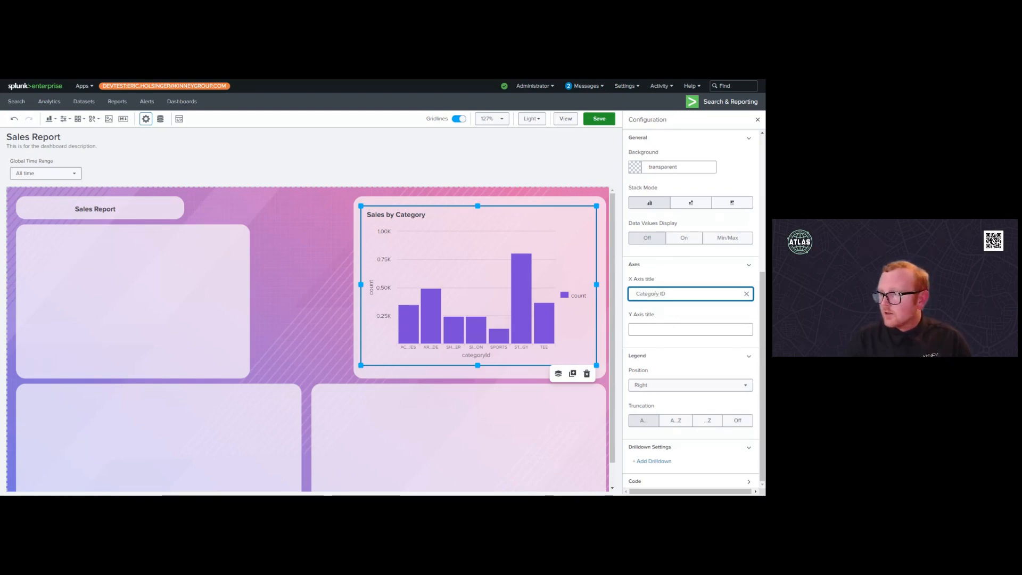
key("Tab")
type("Count")
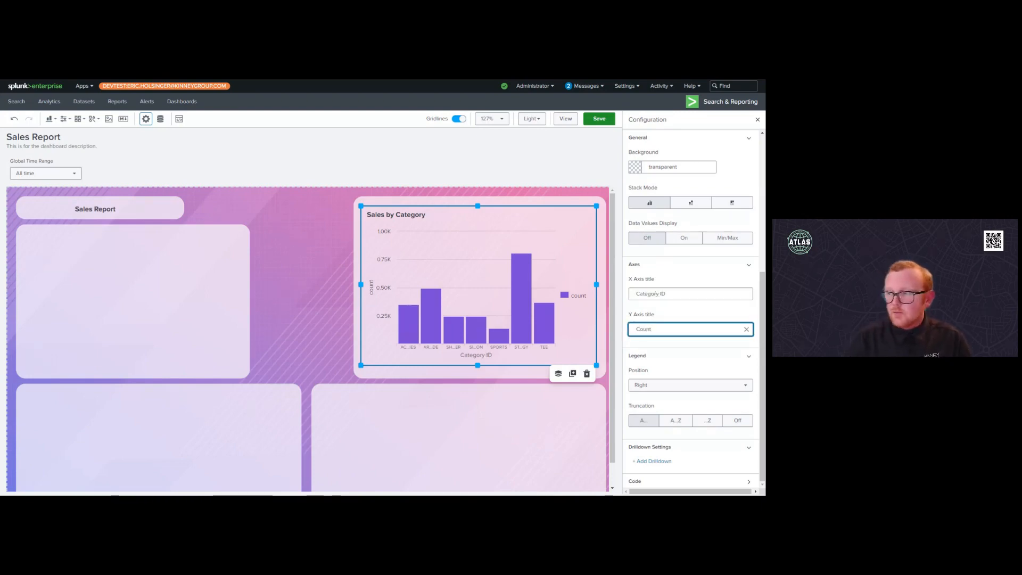
left_click(668, 357)
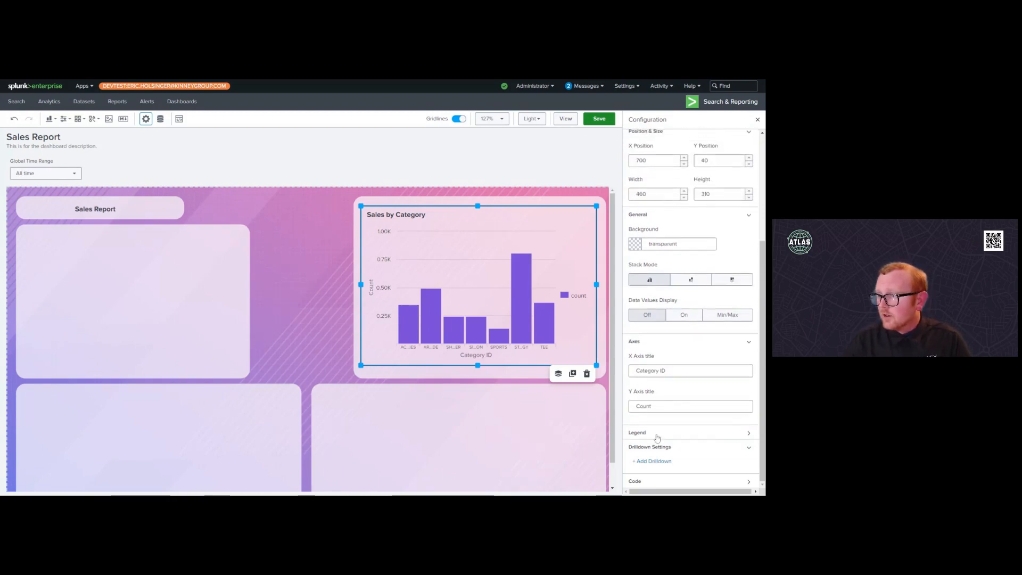
left_click(658, 435)
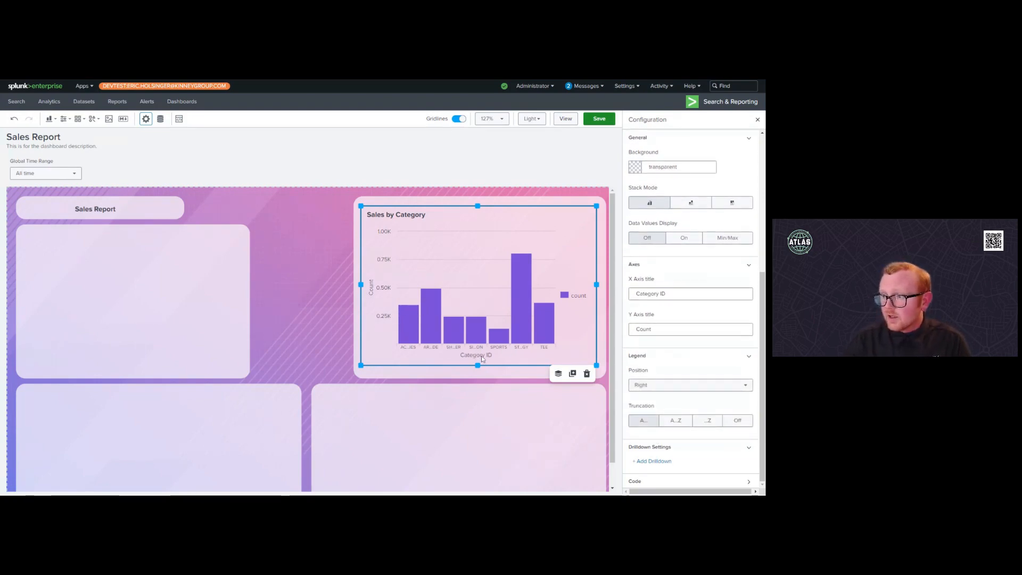
Step: Examine the column chart's legend position setting, its underlying code and its visualization ID
left_click(654, 392)
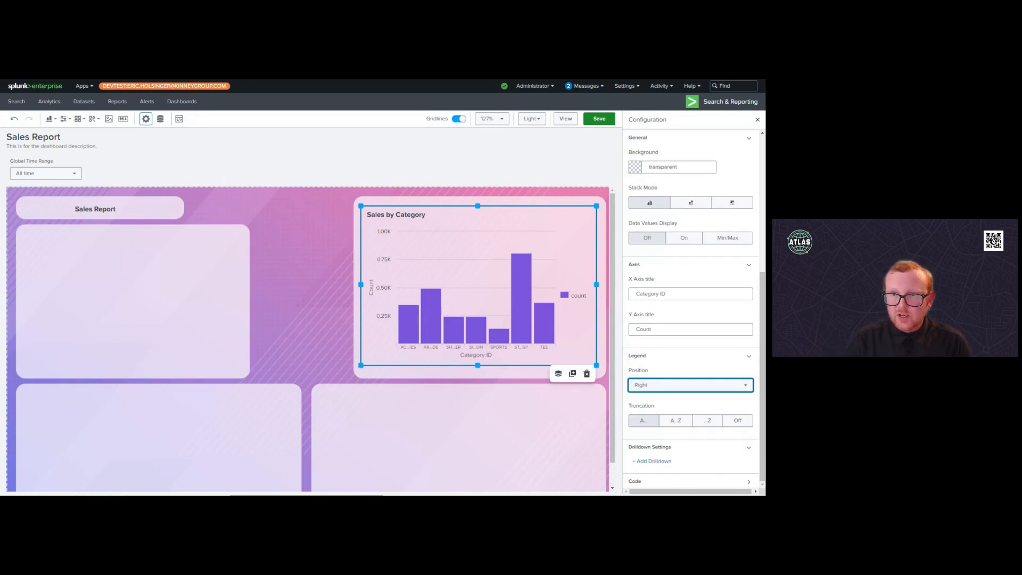
left_click(655, 484)
scroll(672, 451, "down", 4)
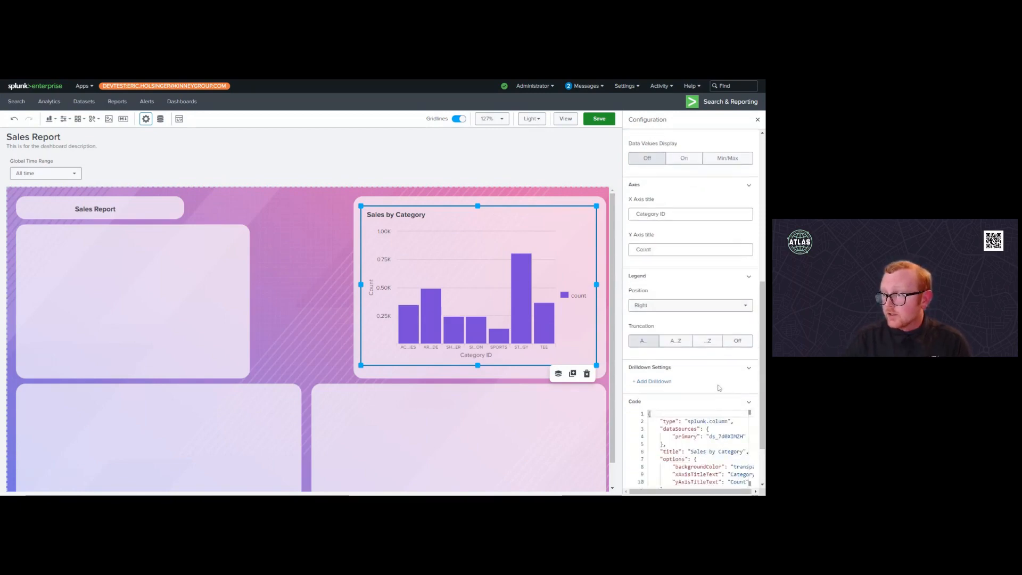
scroll(705, 321, "up", 1)
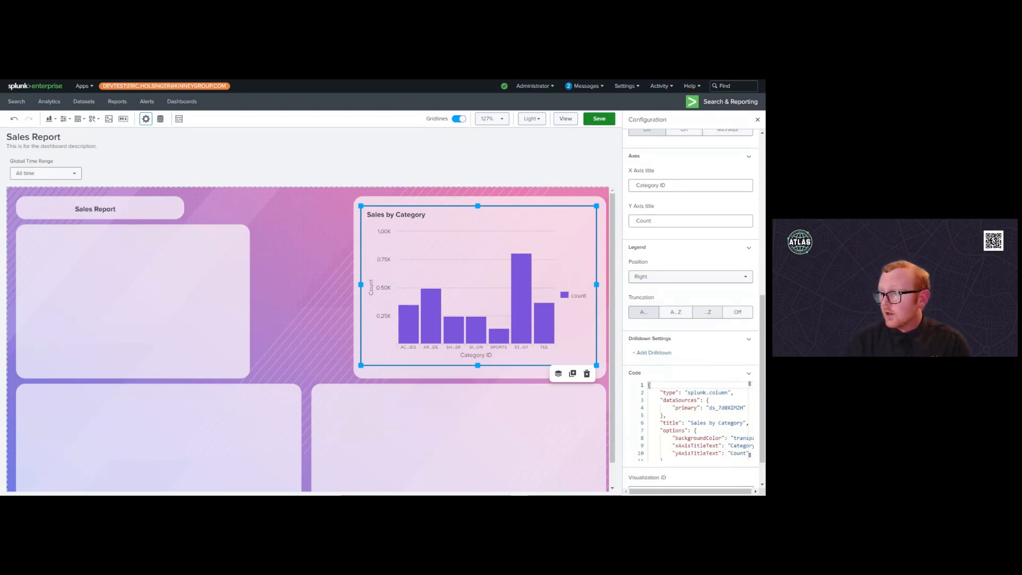
scroll(687, 318, "down", 1)
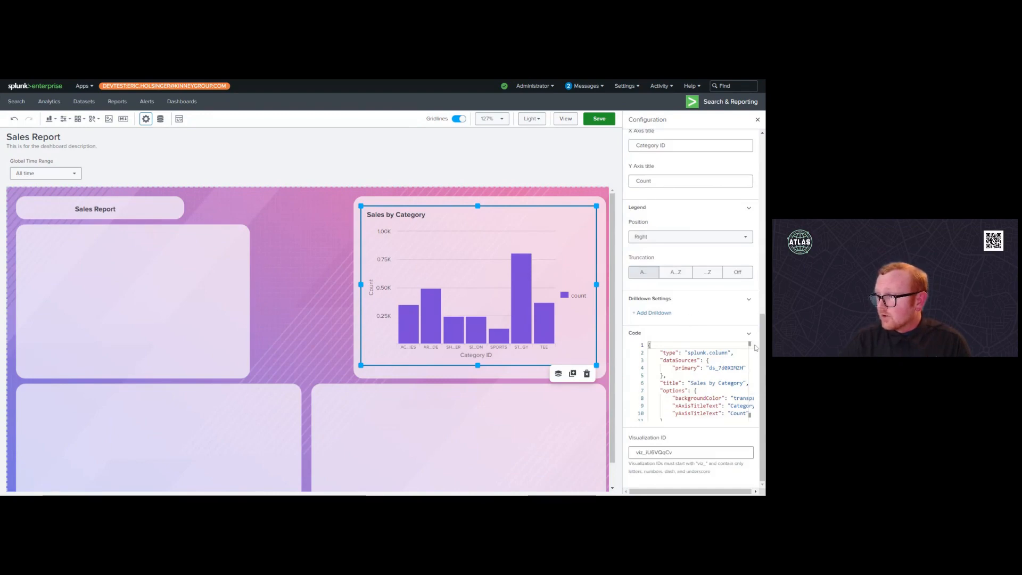
scroll(751, 372, "down", 2)
scroll(751, 372, "up", 2)
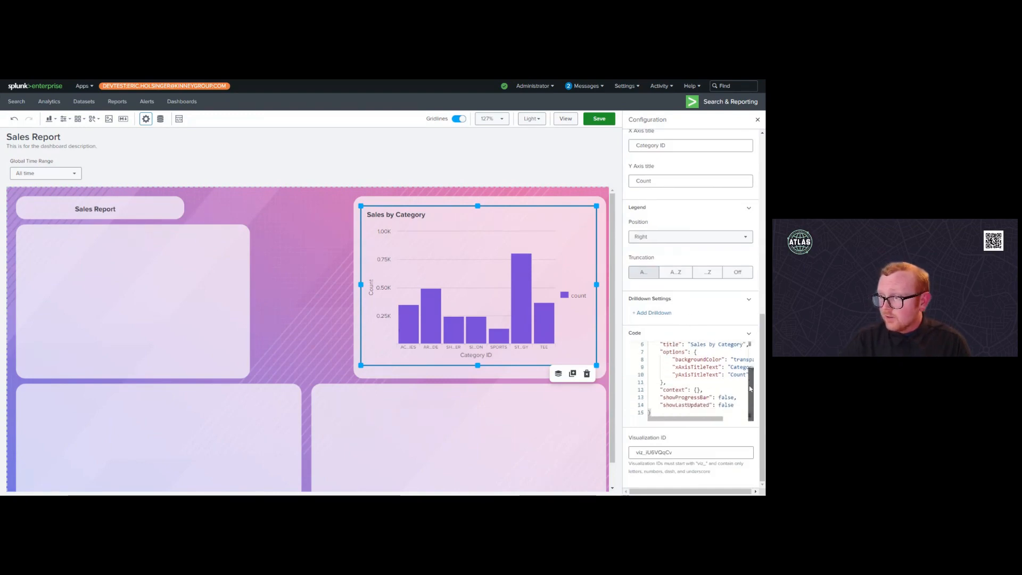
left_click(676, 453)
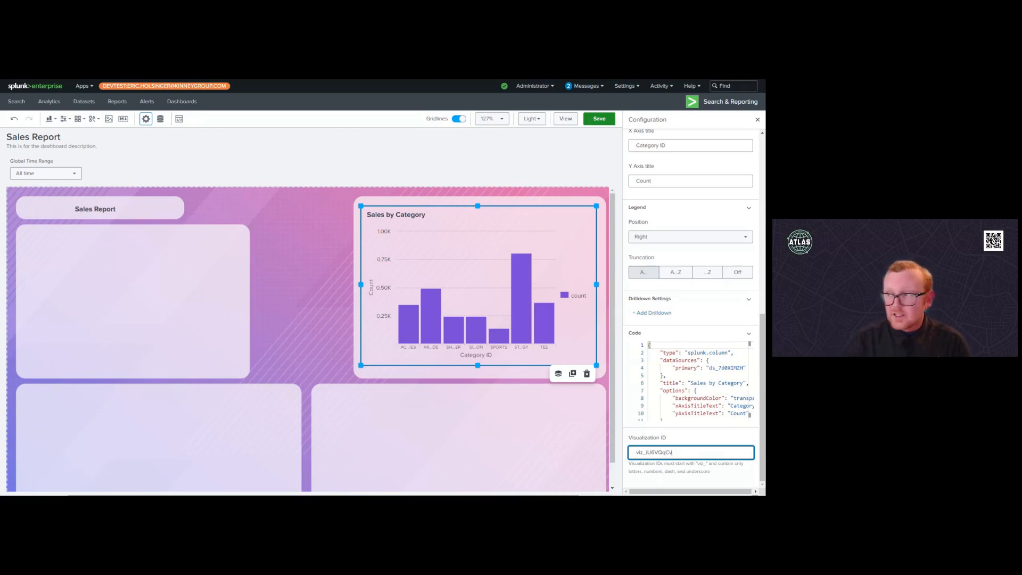
Step: Deselect the chart and save the Sales Report dashboard
left_click(560, 164)
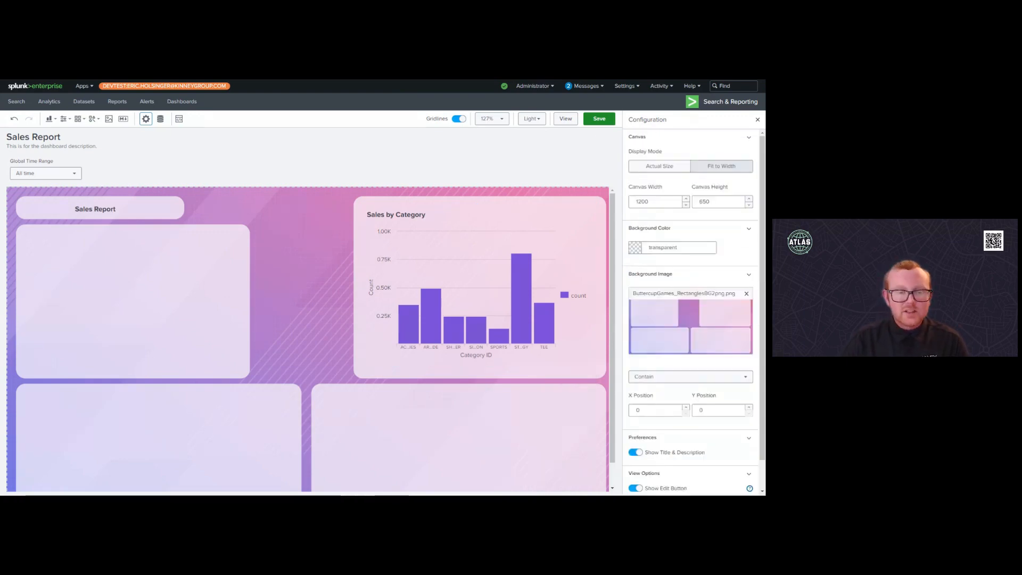
left_click(599, 118)
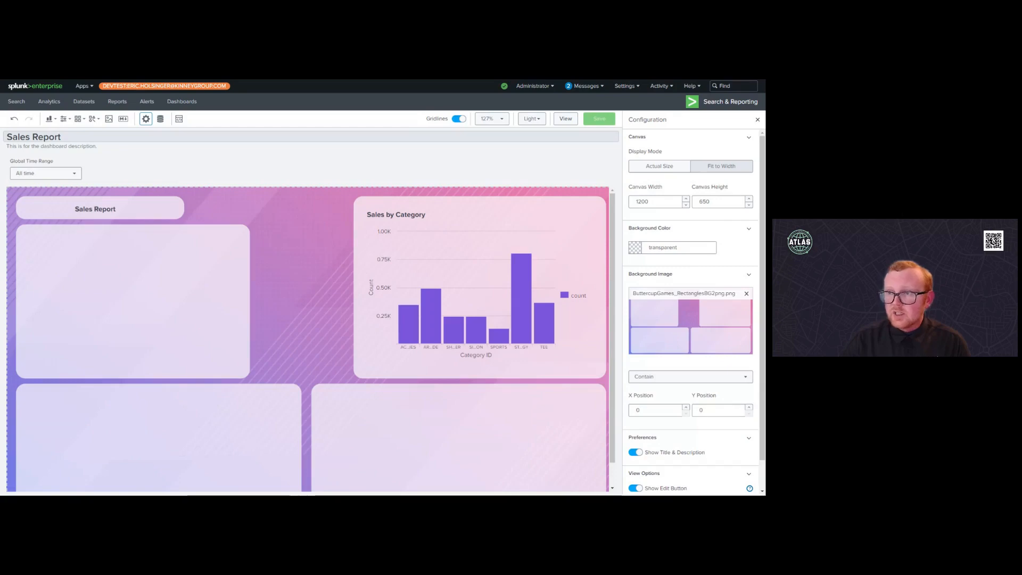
Step: Inspect the visualization and data source IDs in the dashboard's source code, then return to the visual editor
left_click(179, 119)
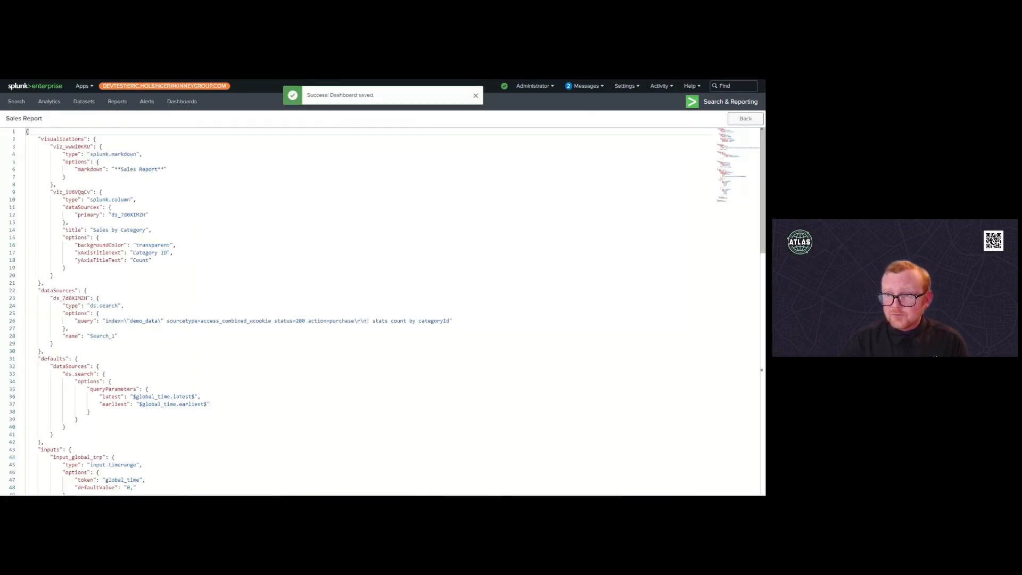
left_click_drag(51, 193, 87, 192)
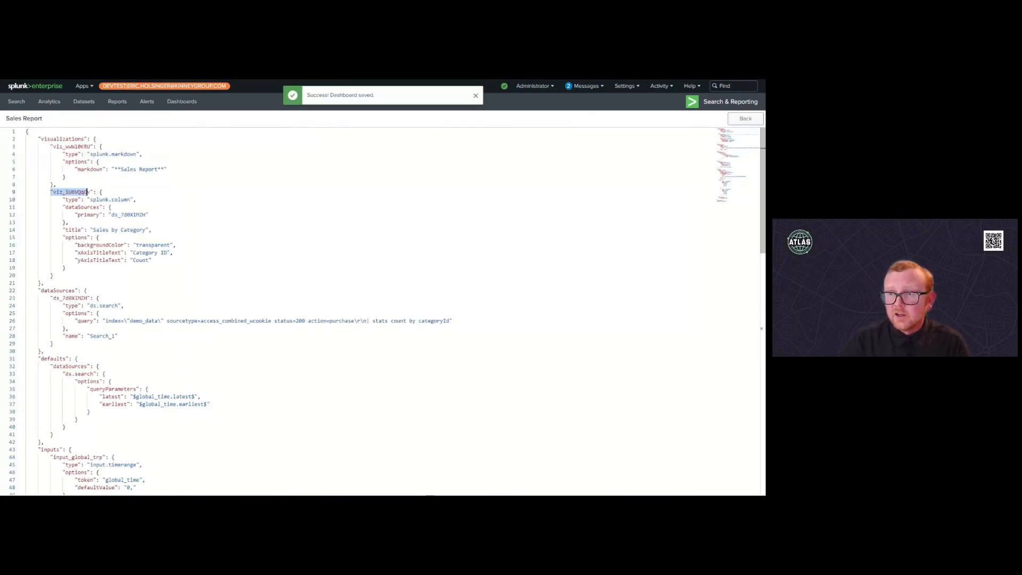
left_click_drag(51, 147, 93, 147)
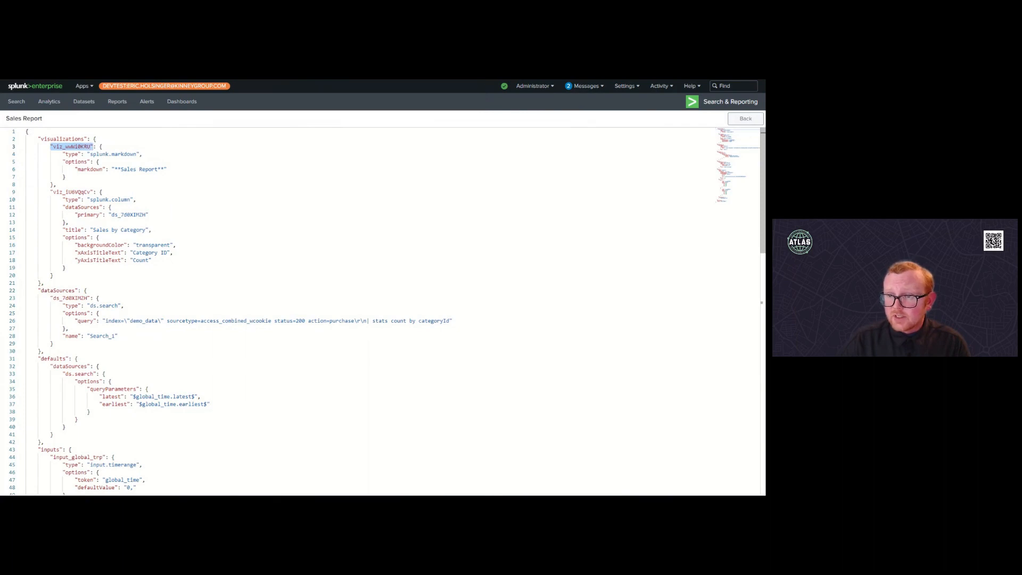
left_click_drag(51, 298, 91, 298)
left_click(86, 298)
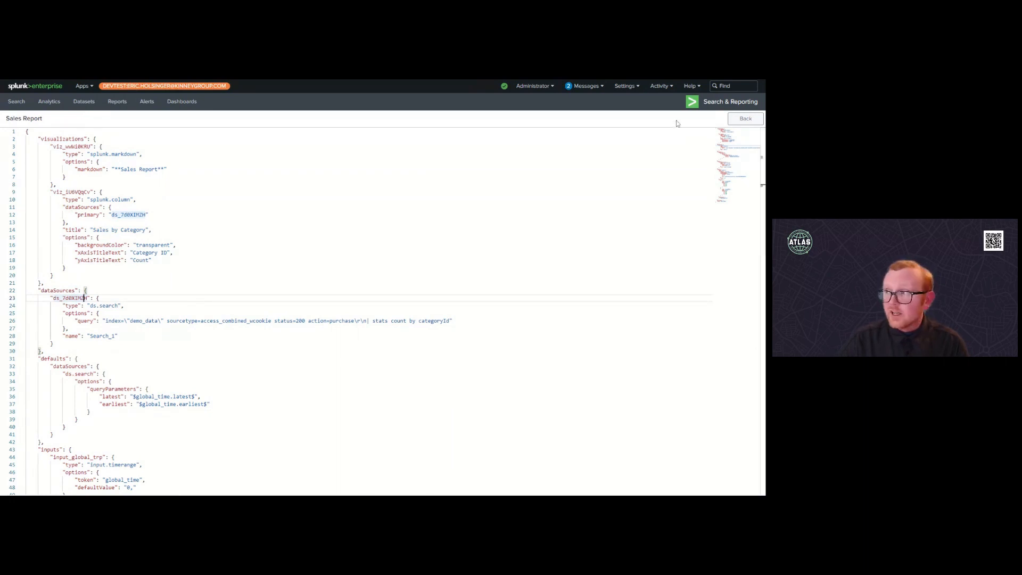
left_click(745, 119)
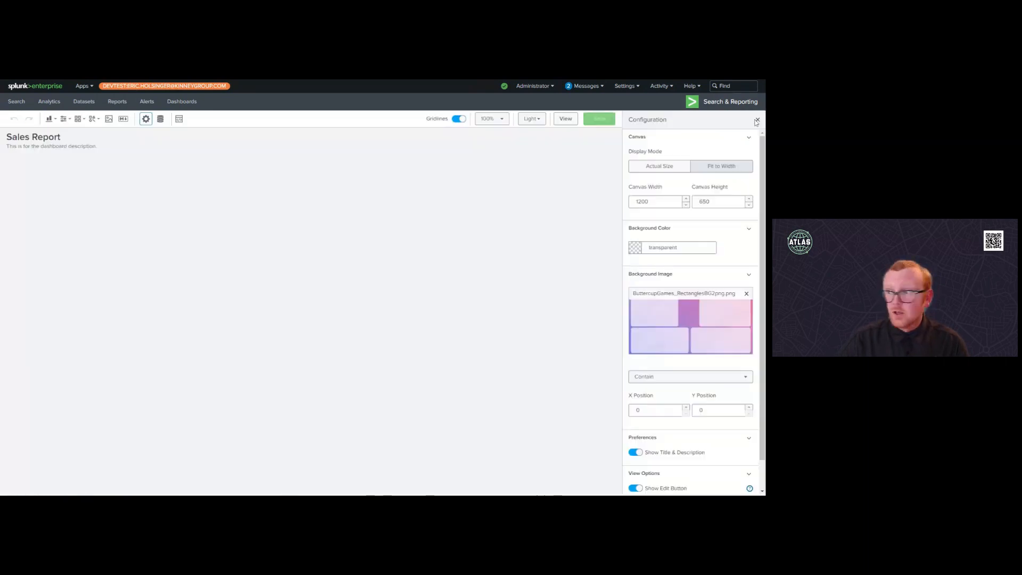
Step: Replace the Sales by Category chart's visualization ID with a descriptive one beginning with viz_category_
left_click(505, 266)
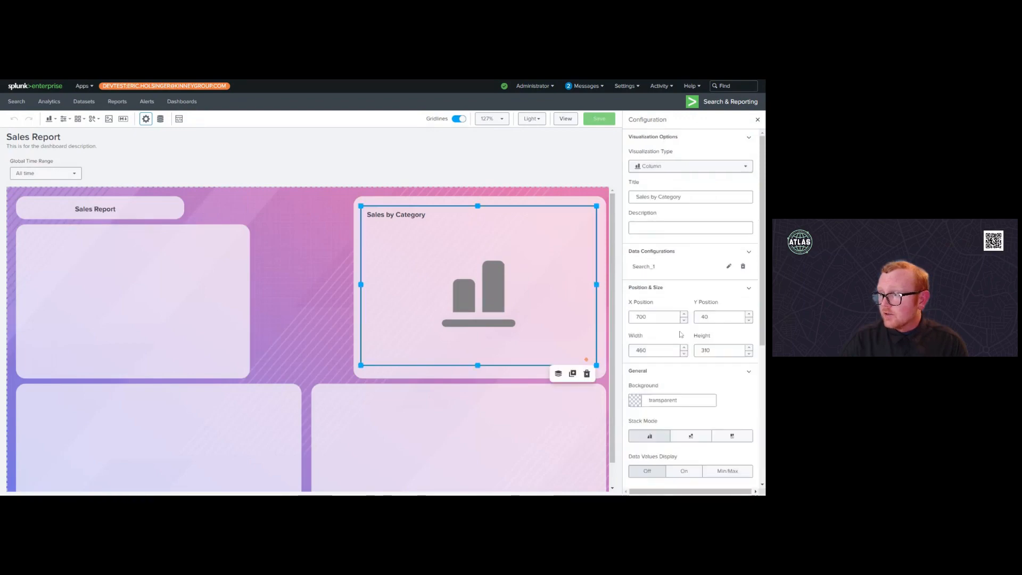
scroll(682, 334, "down", 5)
left_click(680, 483)
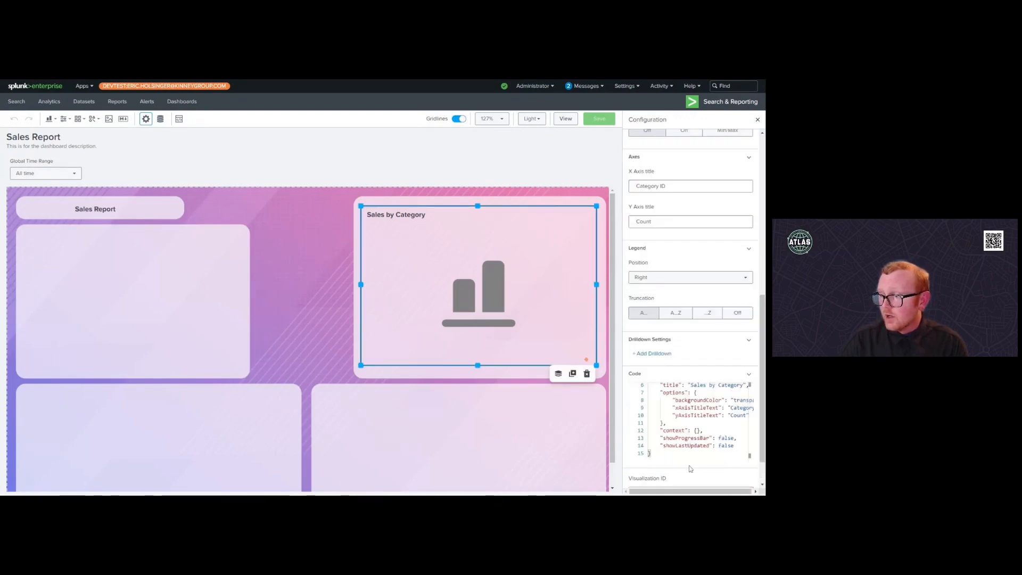
scroll(680, 452, "down", 3)
left_click_drag(673, 452, 645, 452)
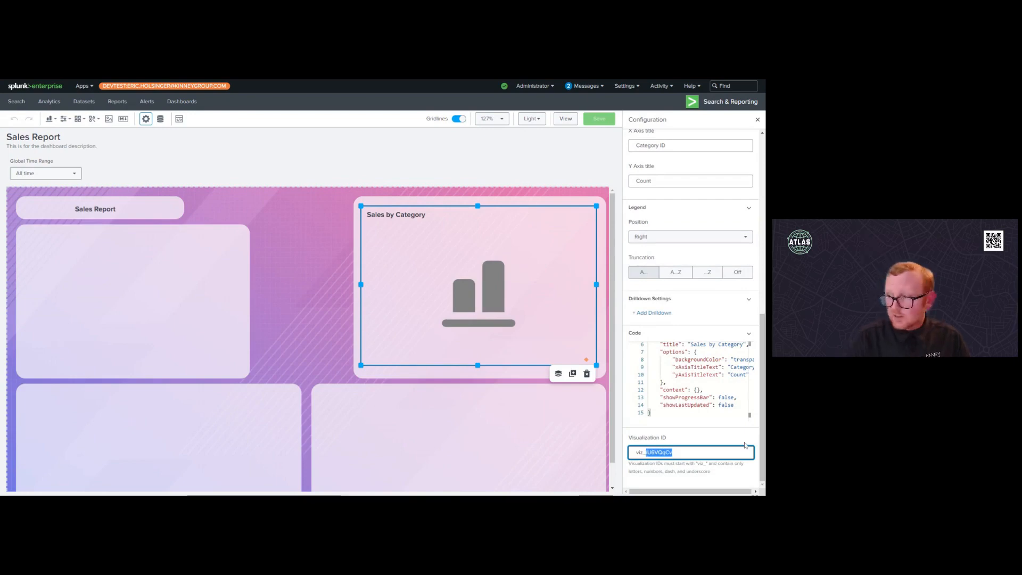
type("category_")
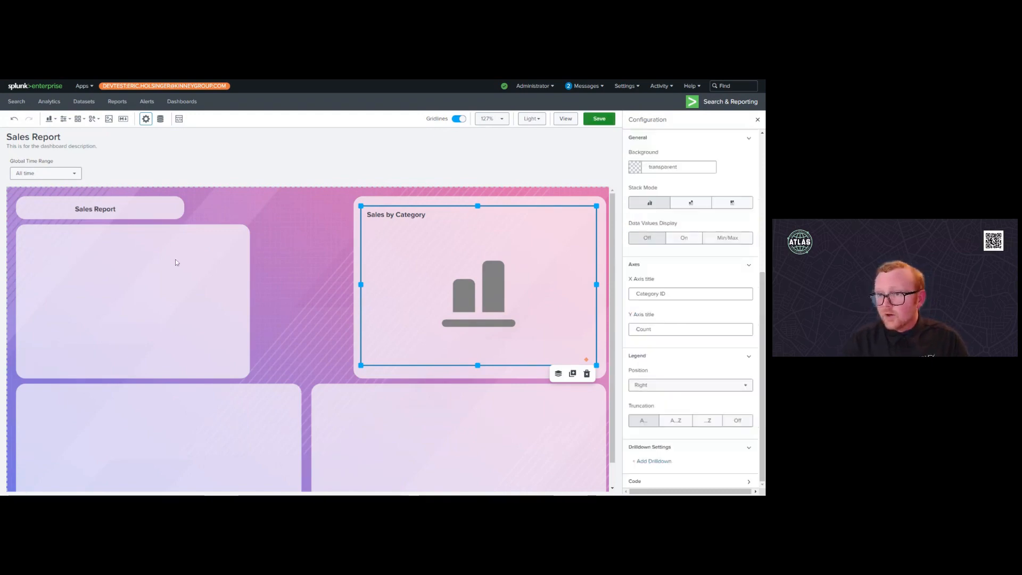
Step: Change the visualization ID of the Sales Report title text to viz_title
left_click(114, 213)
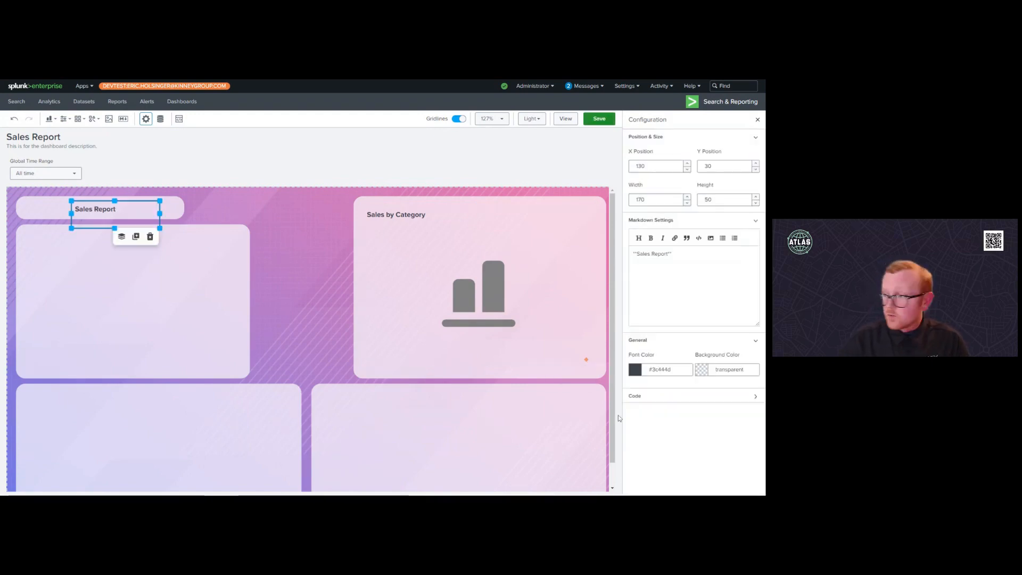
left_click(660, 397)
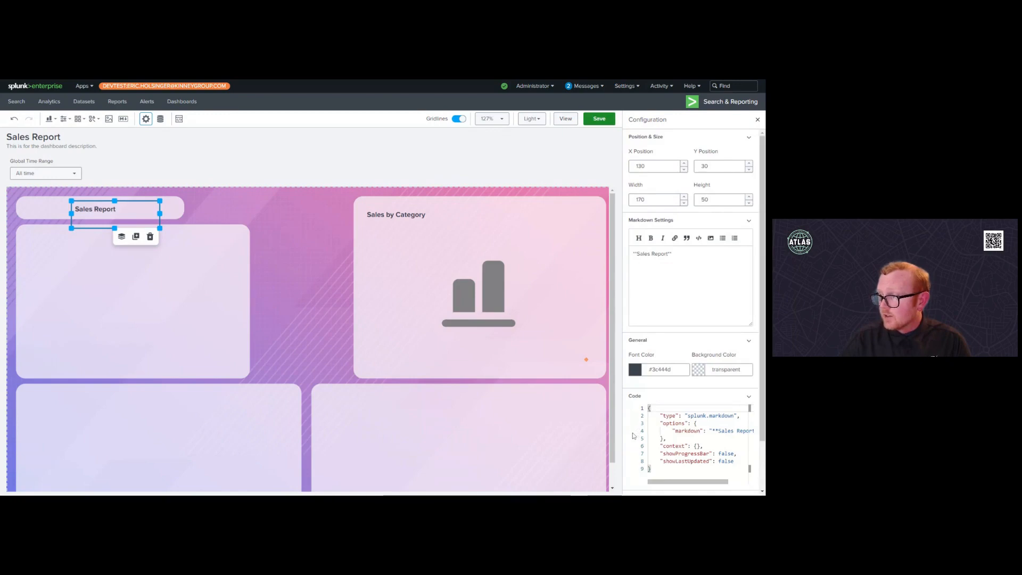
scroll(636, 434, "down", 1)
left_click(675, 459)
key("ctrl+a")
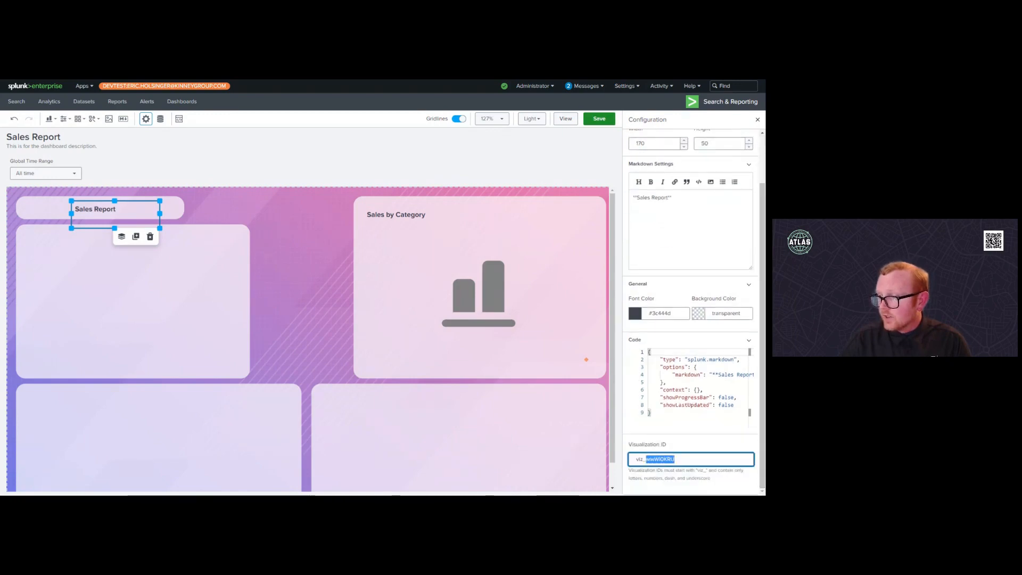
type("viz_title")
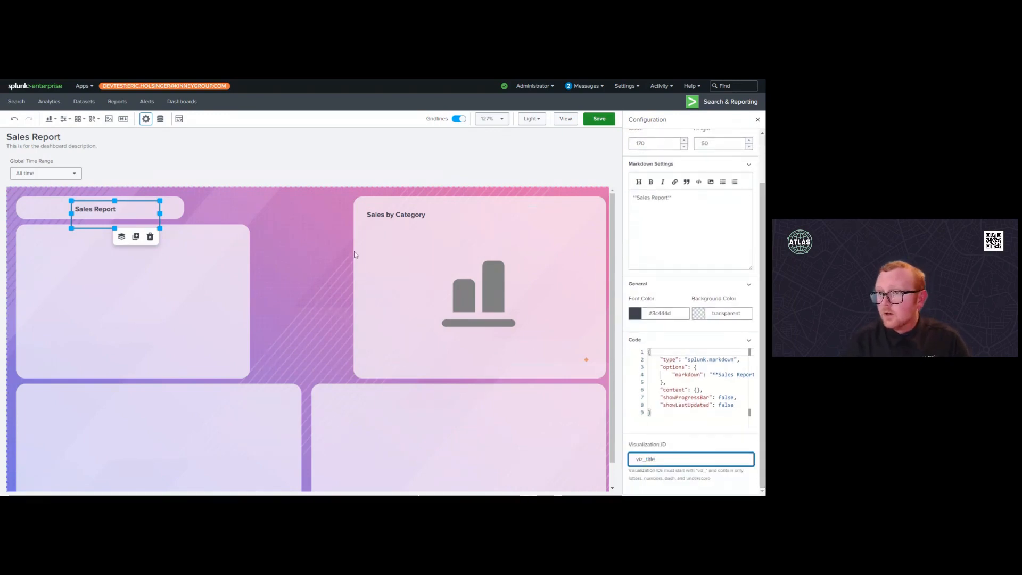
Step: Change the data source ID of Search_1 to ds_category_count and apply the update
left_click(161, 118)
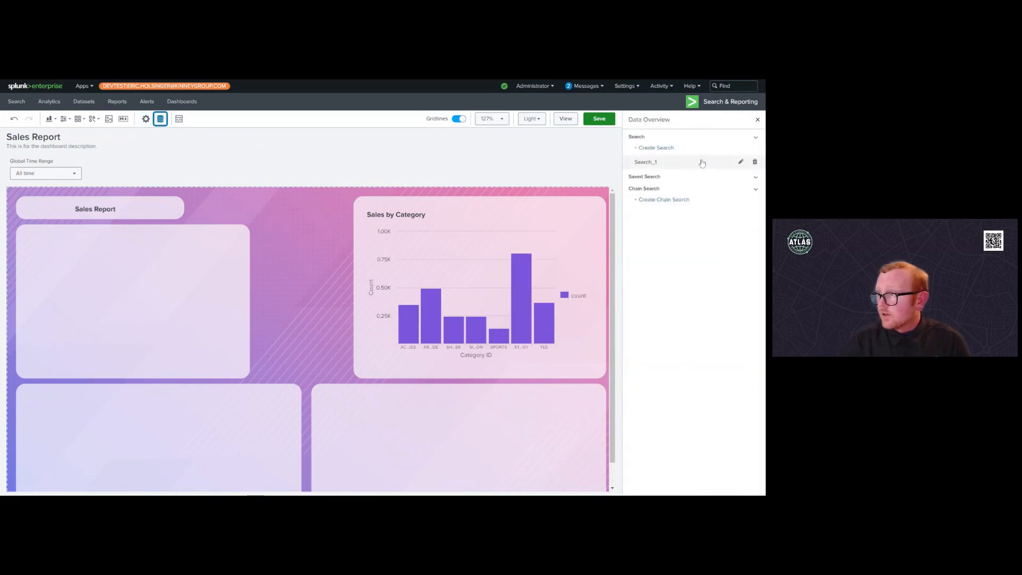
left_click(735, 167)
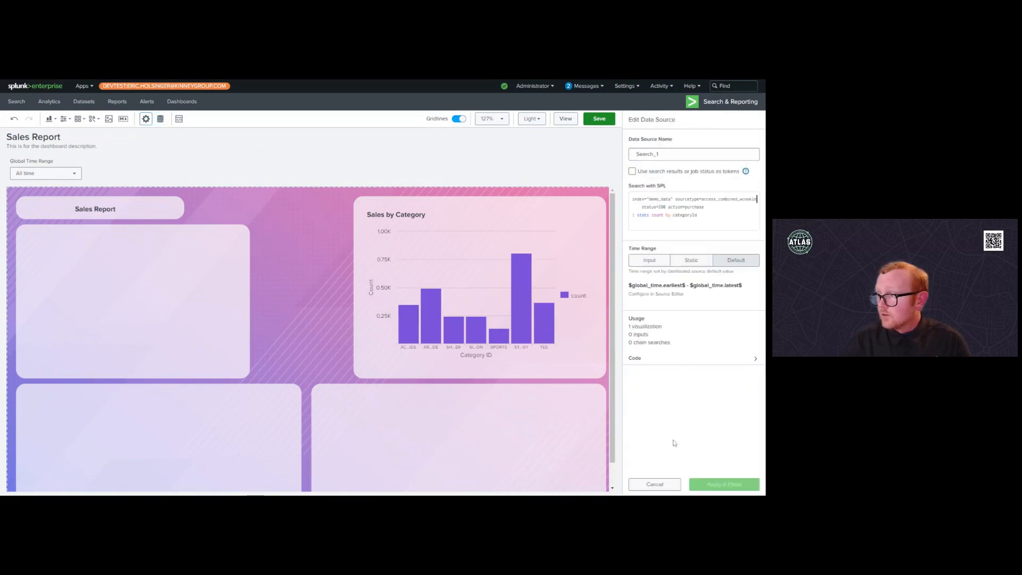
left_click(674, 360)
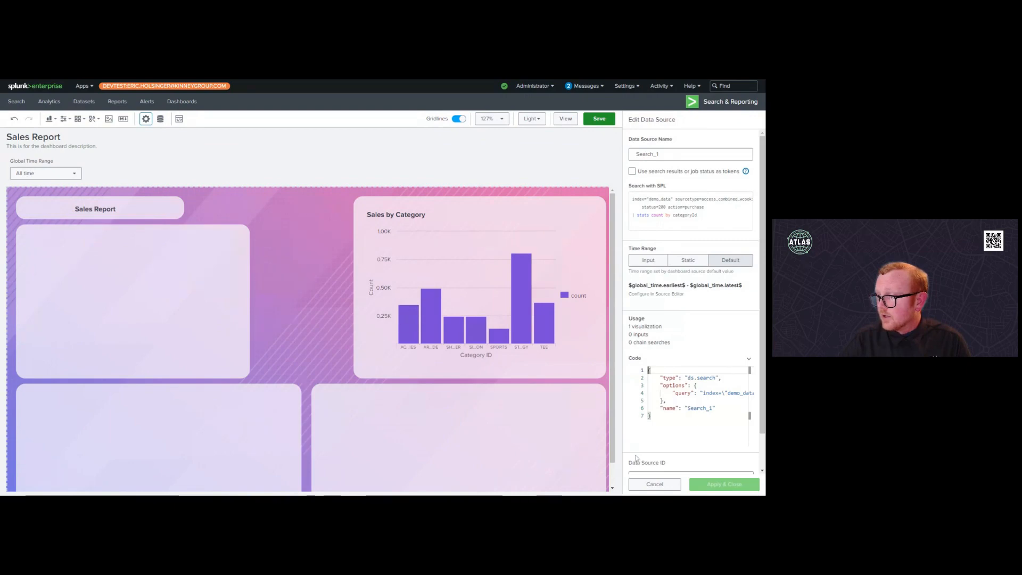
scroll(637, 458, "down", 1)
left_click_drag(673, 439, 645, 439)
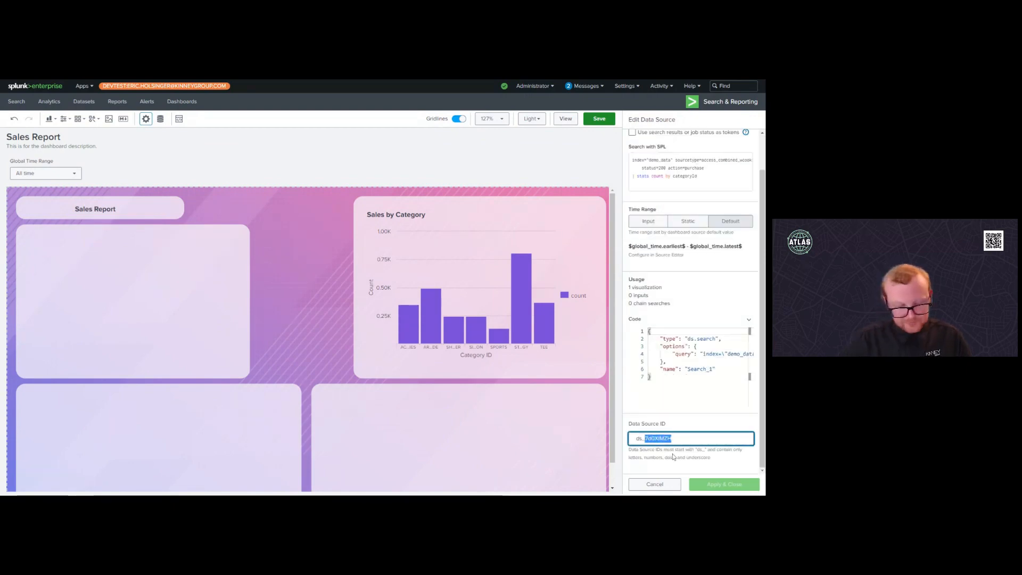
type("category")
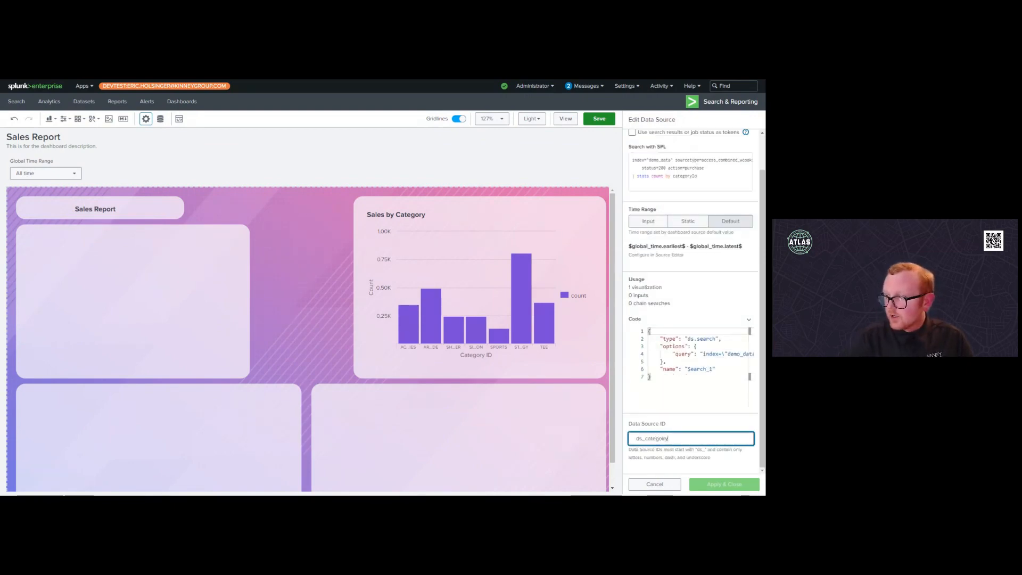
type("ry")
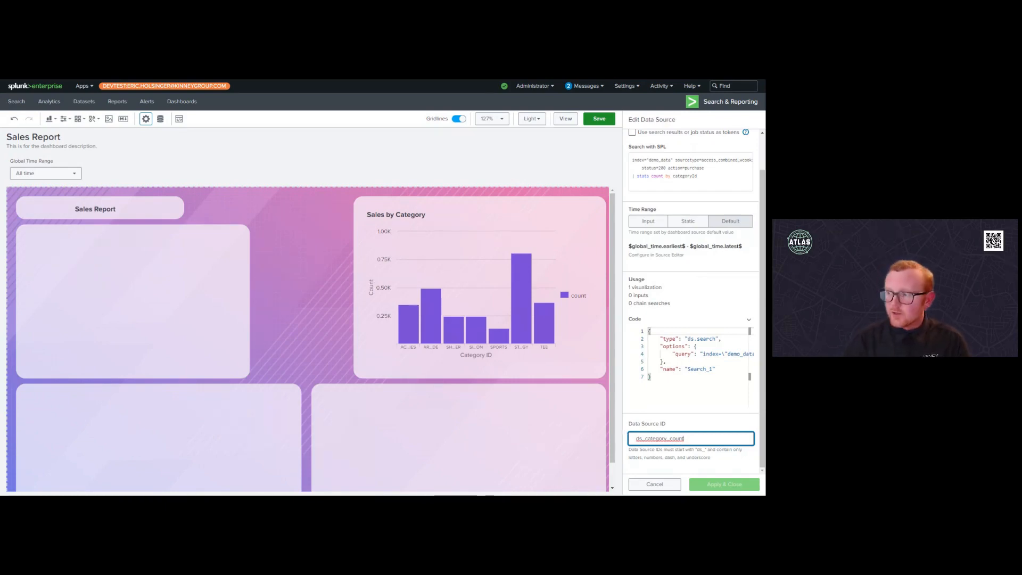
left_click(685, 426)
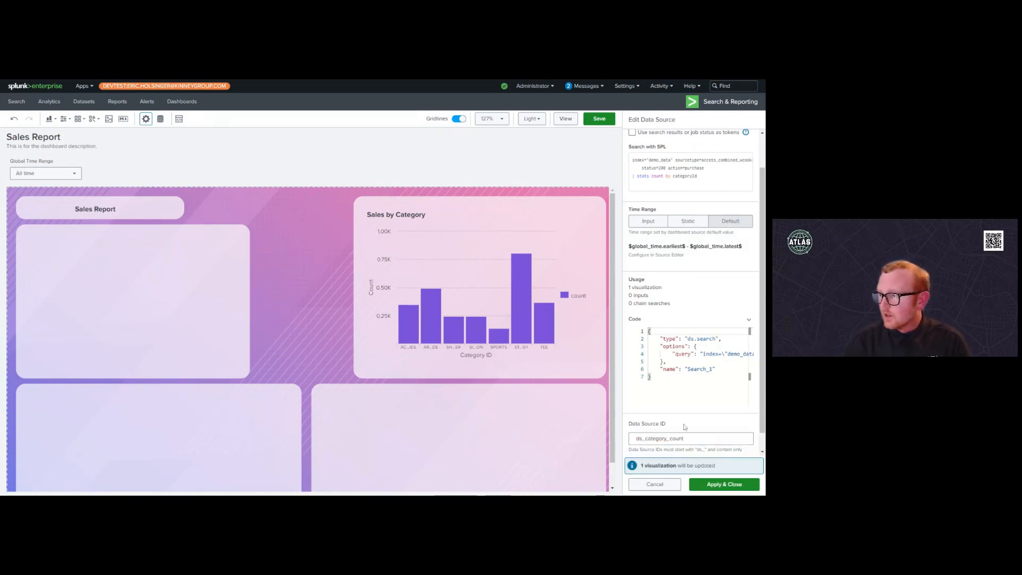
left_click(727, 488)
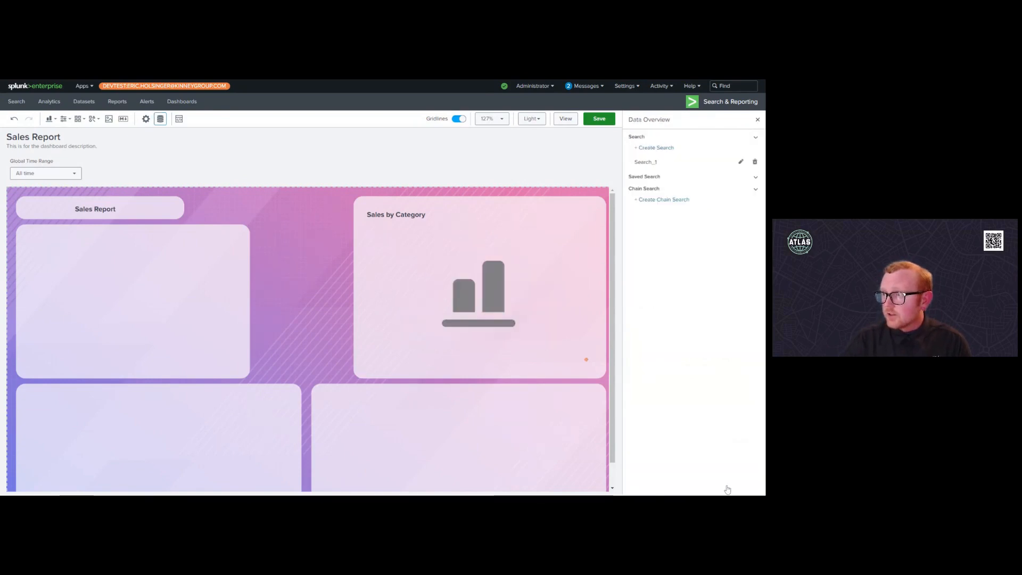
Step: Check the viz_title, viz_category_chart and ds_category_count IDs in the dashboard's source code, then return to the visual editor and save the dashboard
left_click(178, 123)
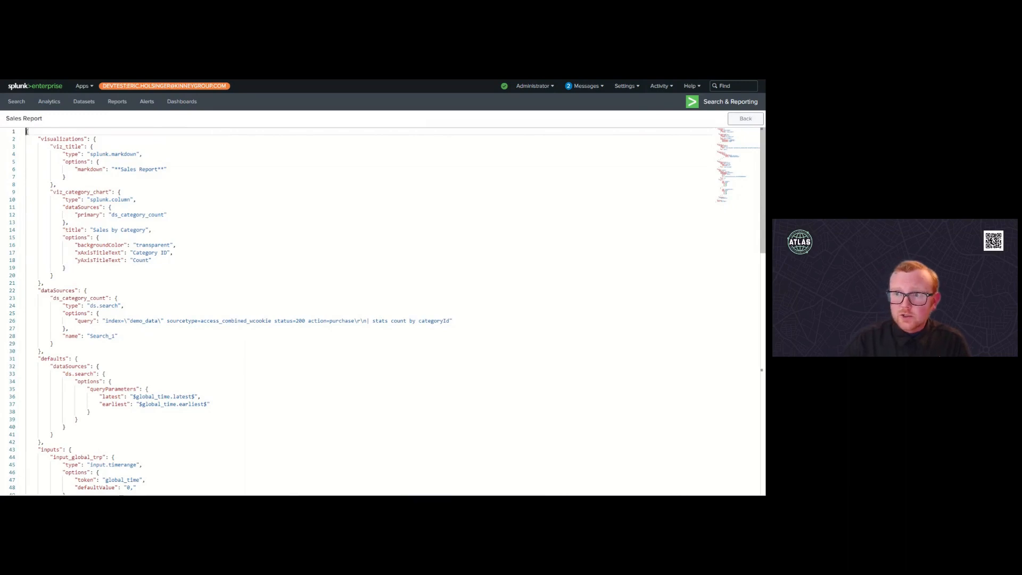
left_click_drag(50, 146, 87, 146)
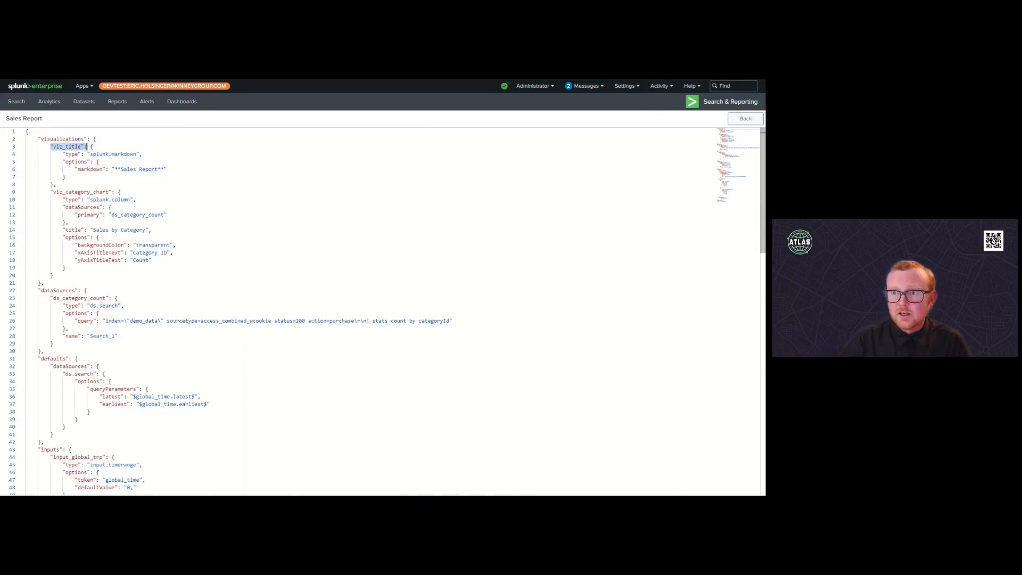
left_click_drag(52, 192, 106, 192)
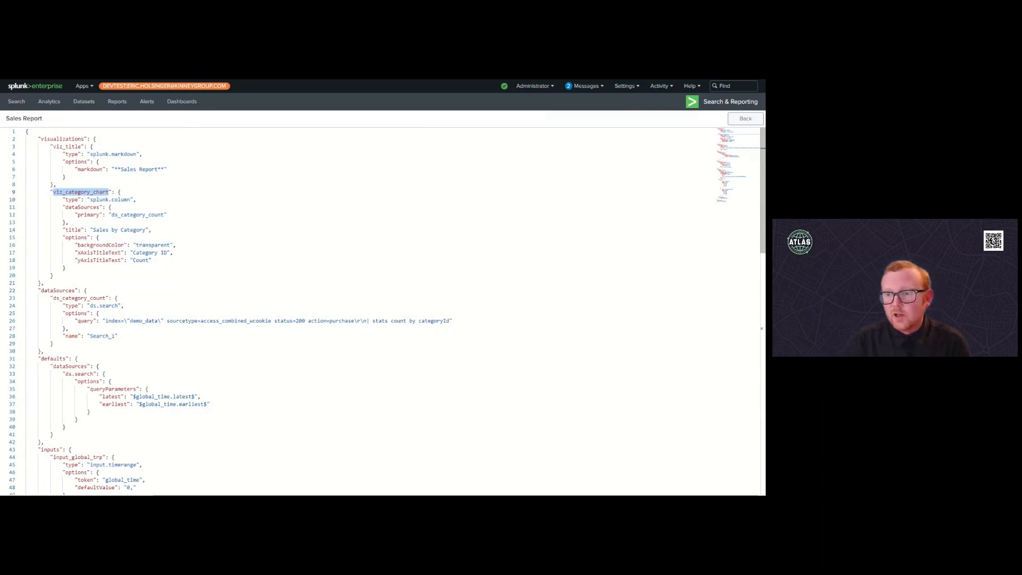
left_click_drag(62, 298, 99, 298)
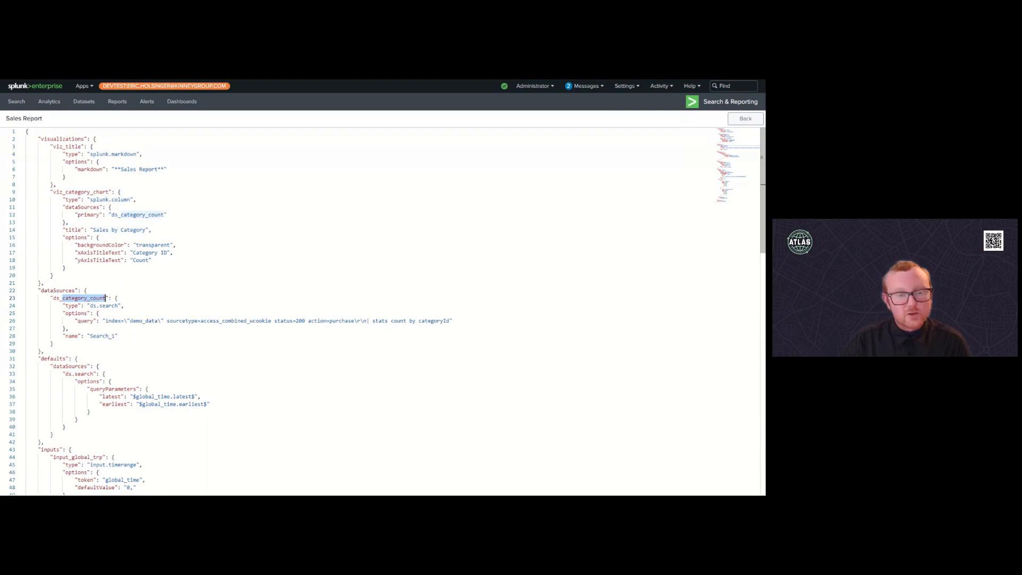
left_click(740, 120)
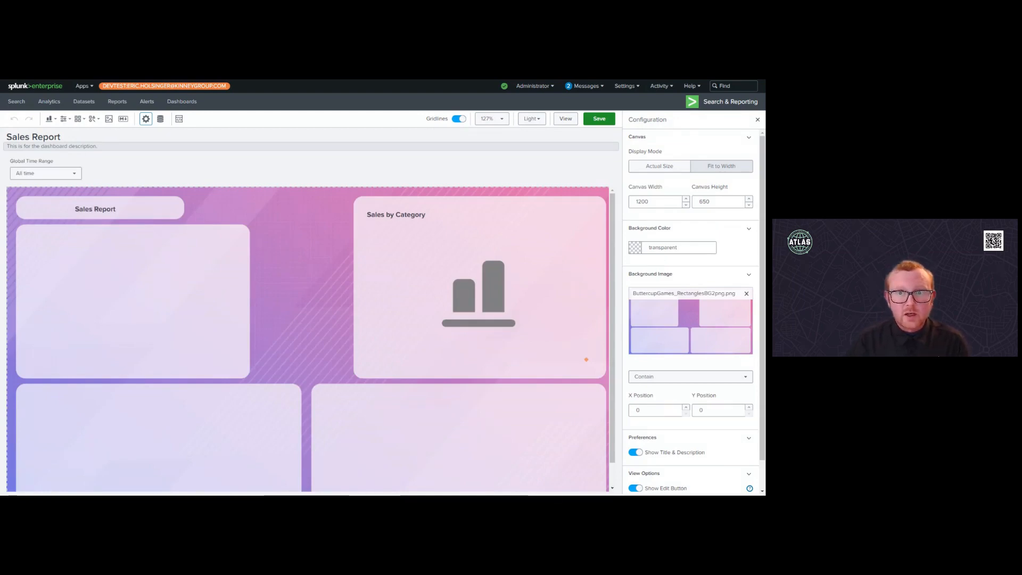
left_click(596, 122)
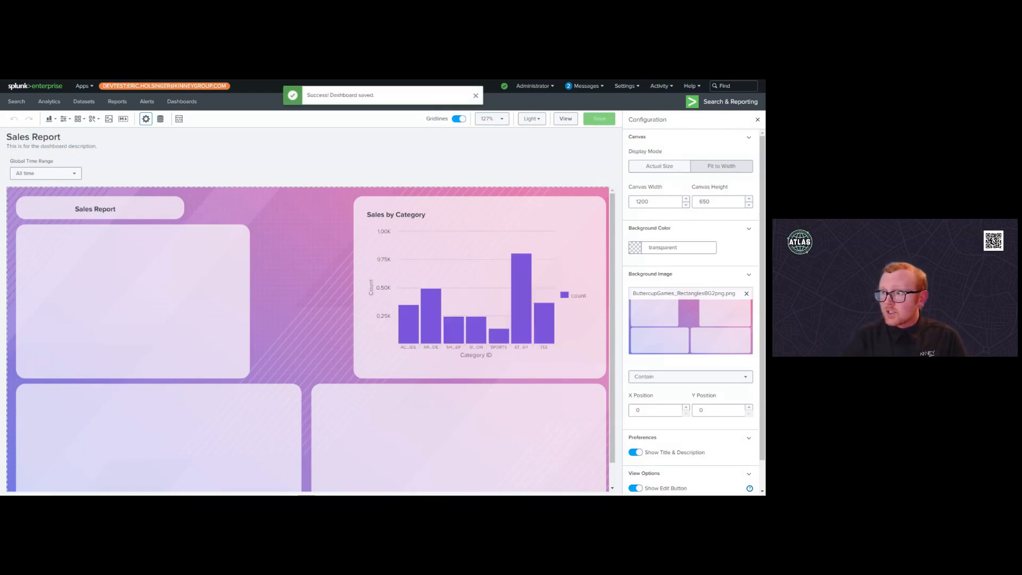
Step: Delete the Sales by Category chart from the canvas and delete its Search_1 data source
left_click(500, 260)
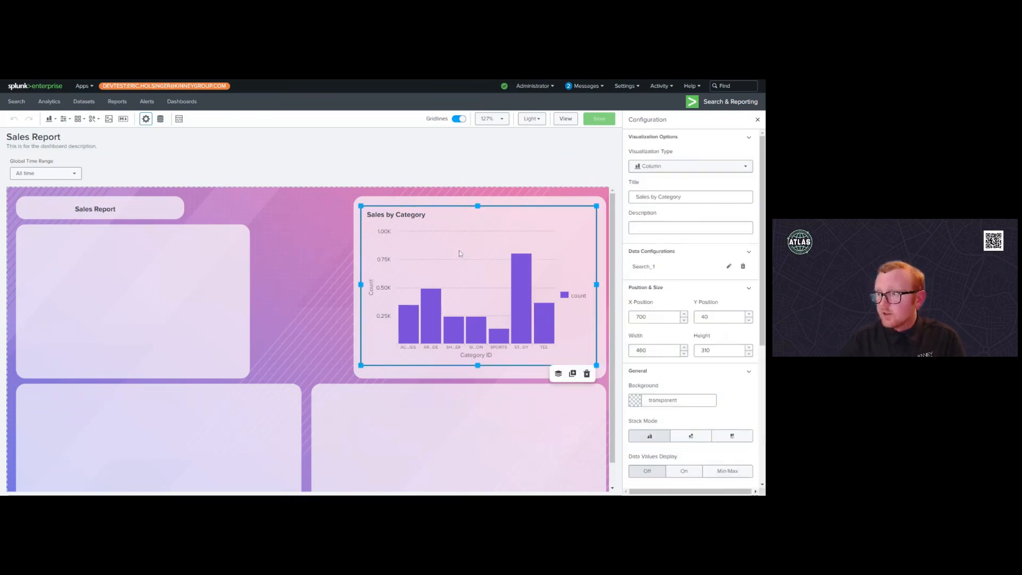
key("Delete")
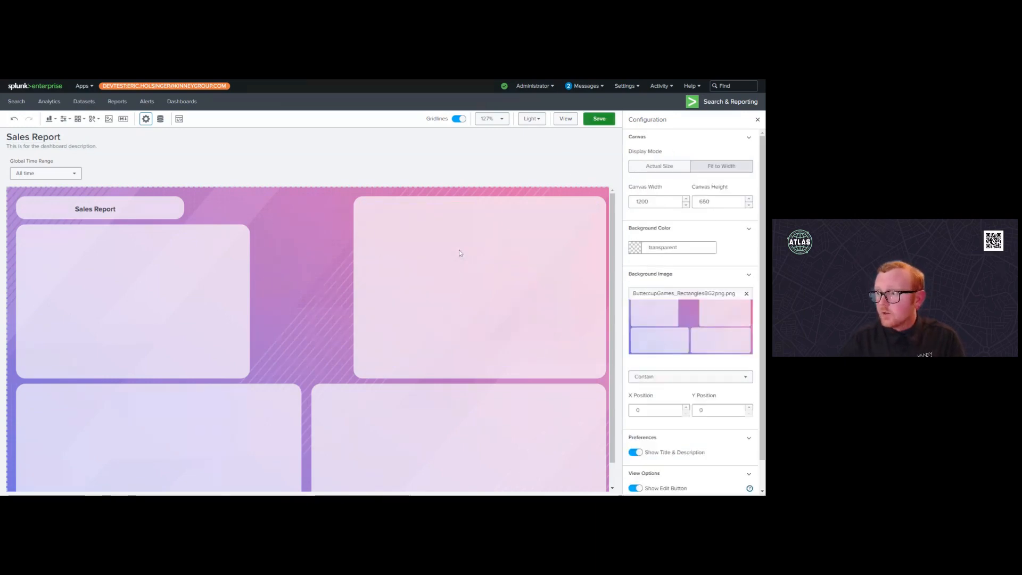
left_click(160, 118)
left_click(755, 161)
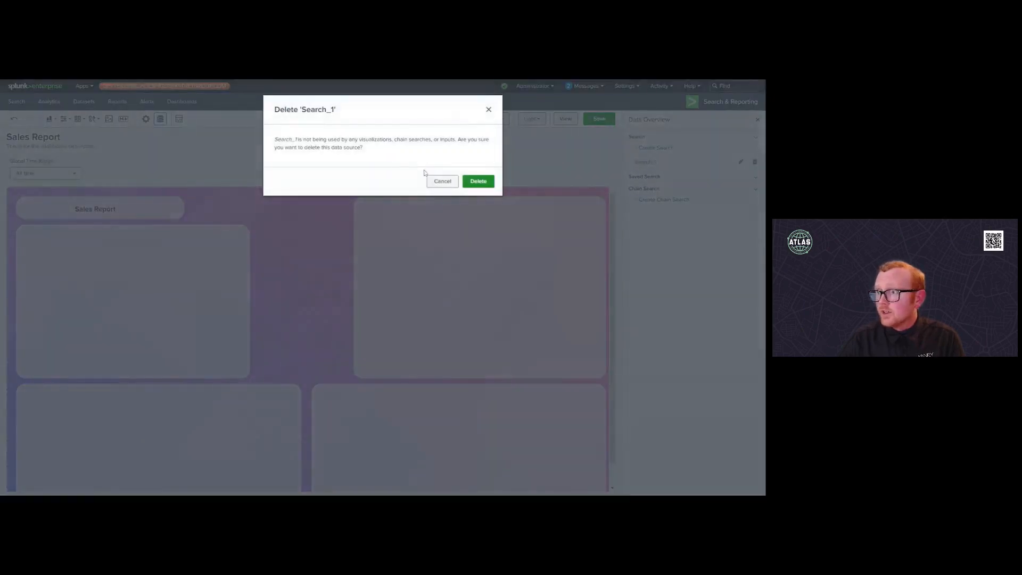
left_click(479, 181)
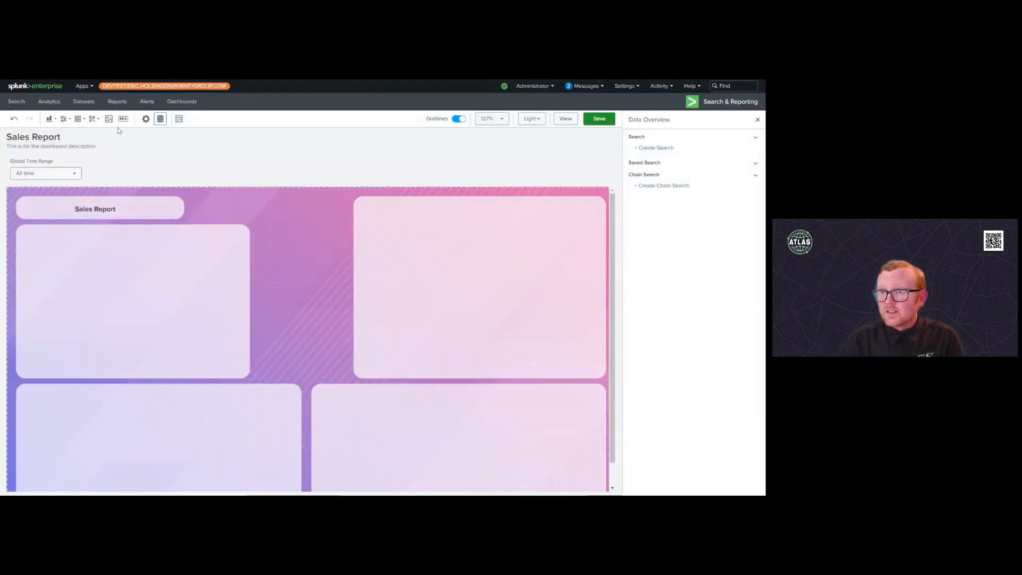
Step: Add a column chart about 470 by 300 in the upper-right panel, using search index="demo_data" sourcetype=access_combined_wcookie status=200 action=purchase | stats count by categoryId
left_click(52, 122)
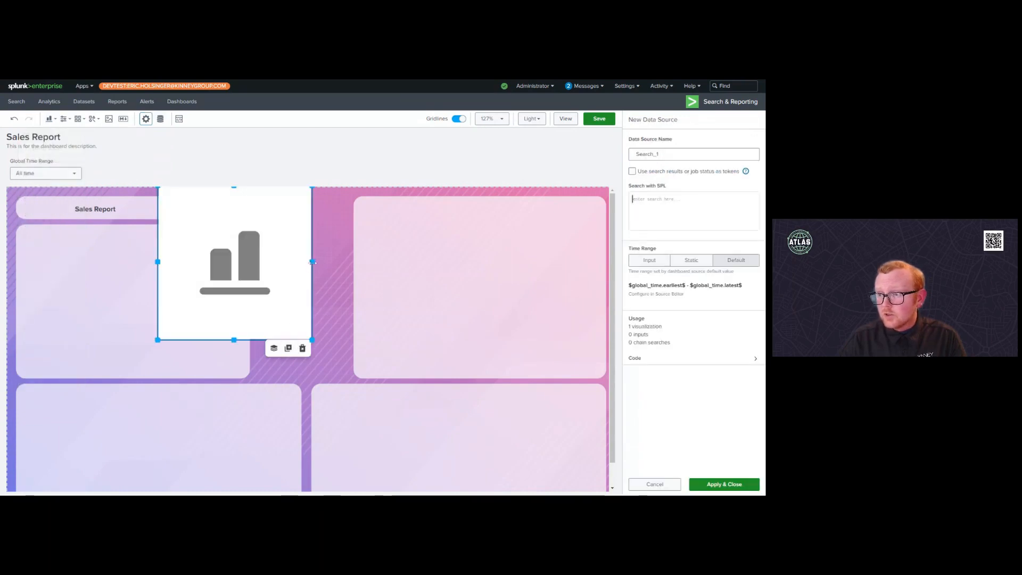
left_click_drag(312, 262, 522, 289)
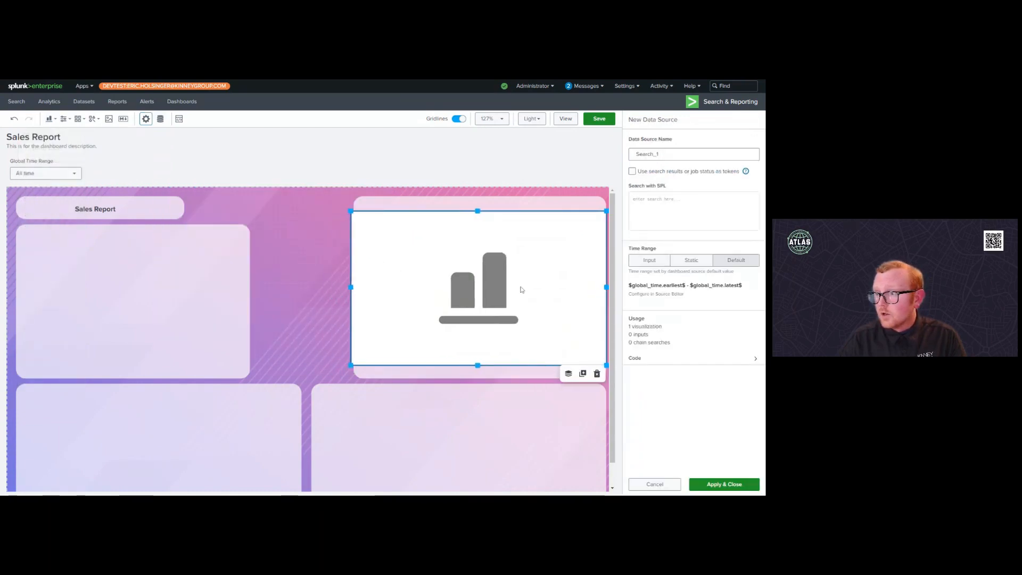
left_click_drag(607, 287, 571, 288)
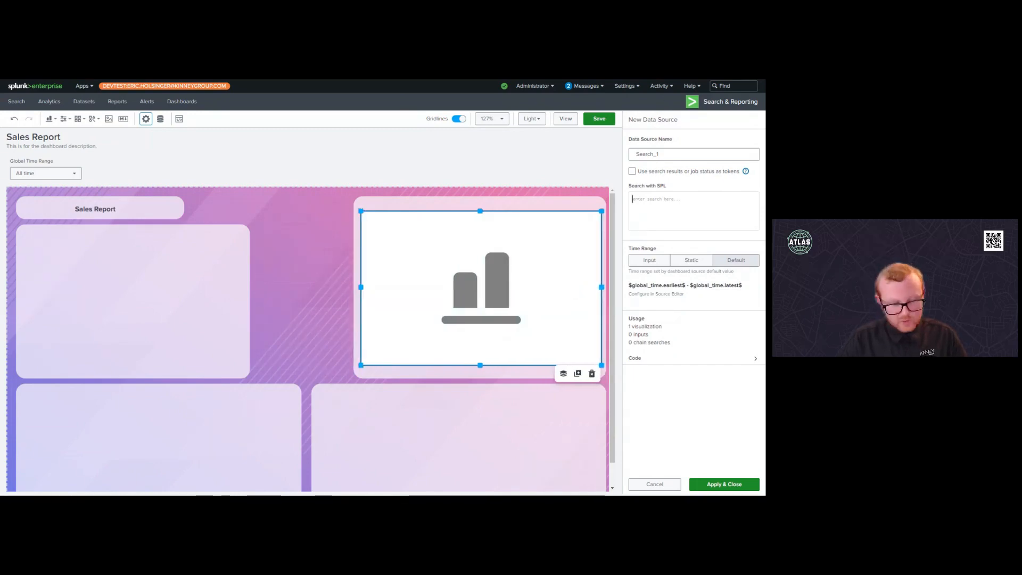
type("index=\"demo_data\" sourcetype=access_combined_wcookie status=200 action=purchase | stats count by categoryId")
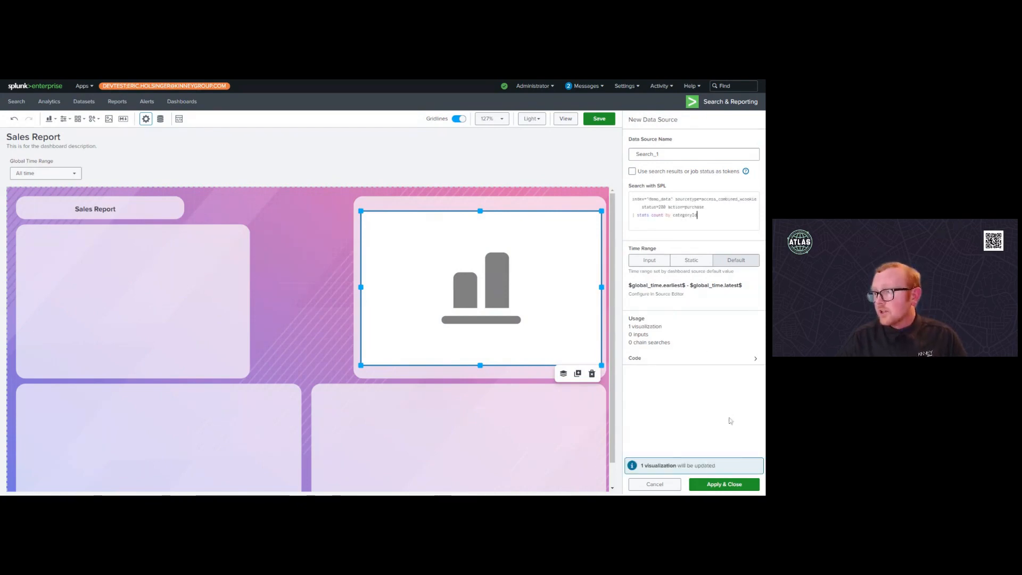
left_click(729, 485)
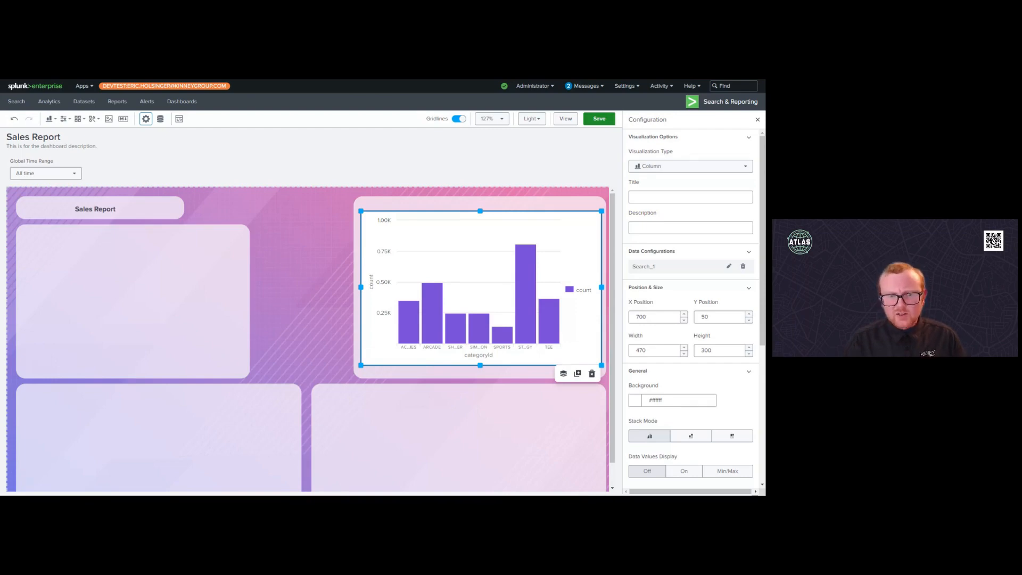
Step: Set the new column chart's visualization ID to viz_category_chart
scroll(701, 424, "down", 5)
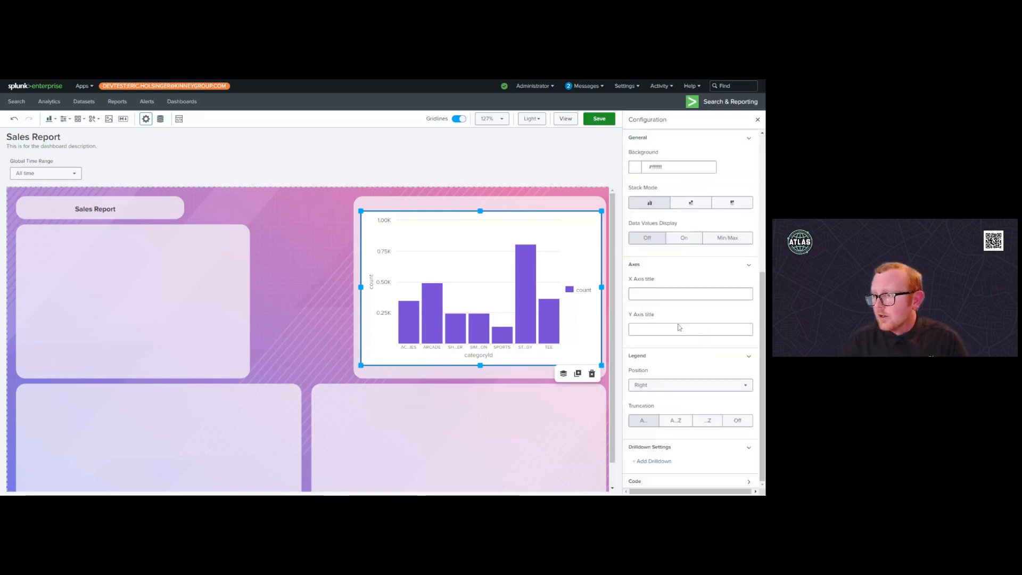
scroll(701, 423, "down", 2)
scroll(701, 423, "down", 2)
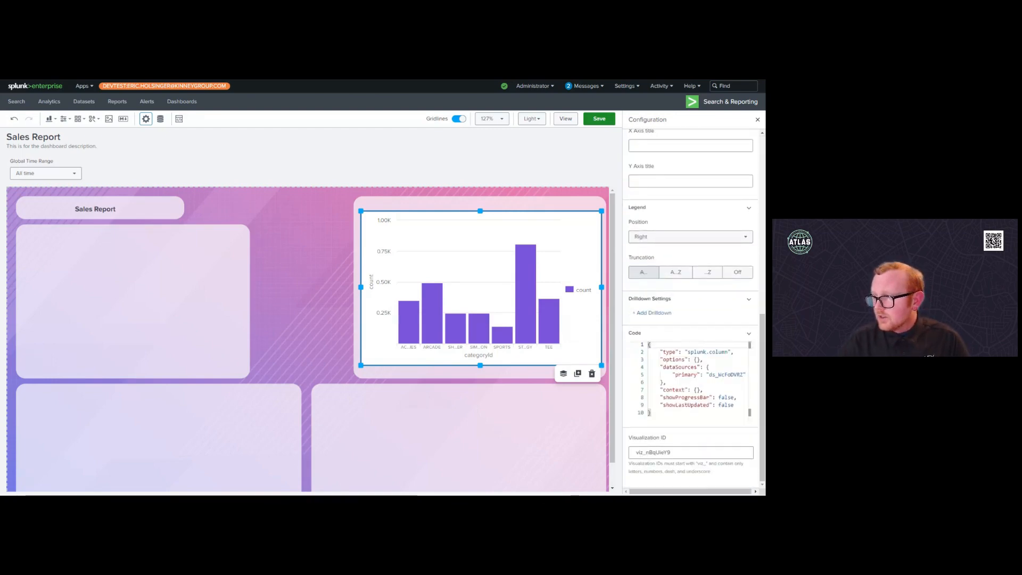
left_click_drag(672, 451, 645, 451)
type("ca")
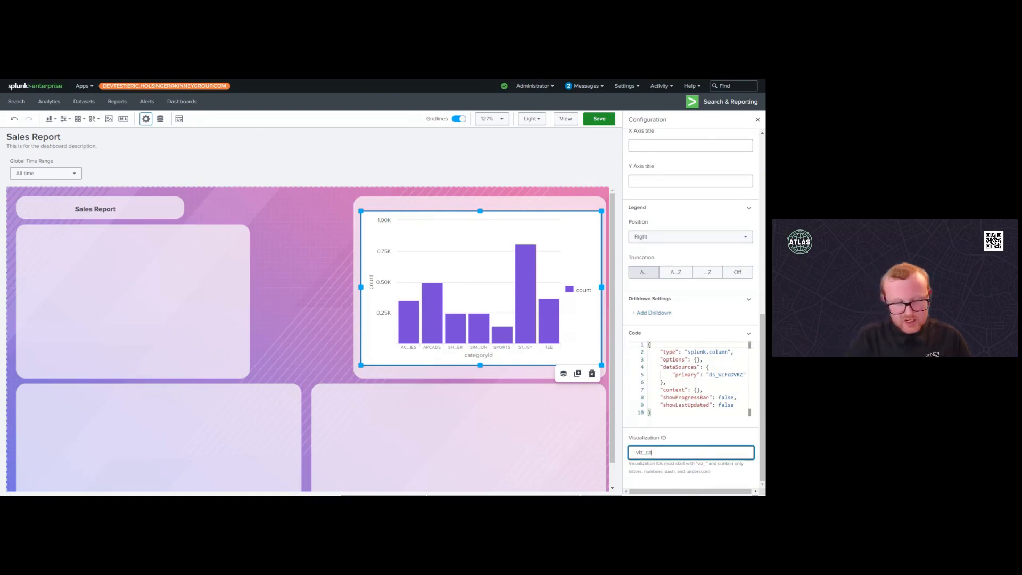
type("tegory_char")
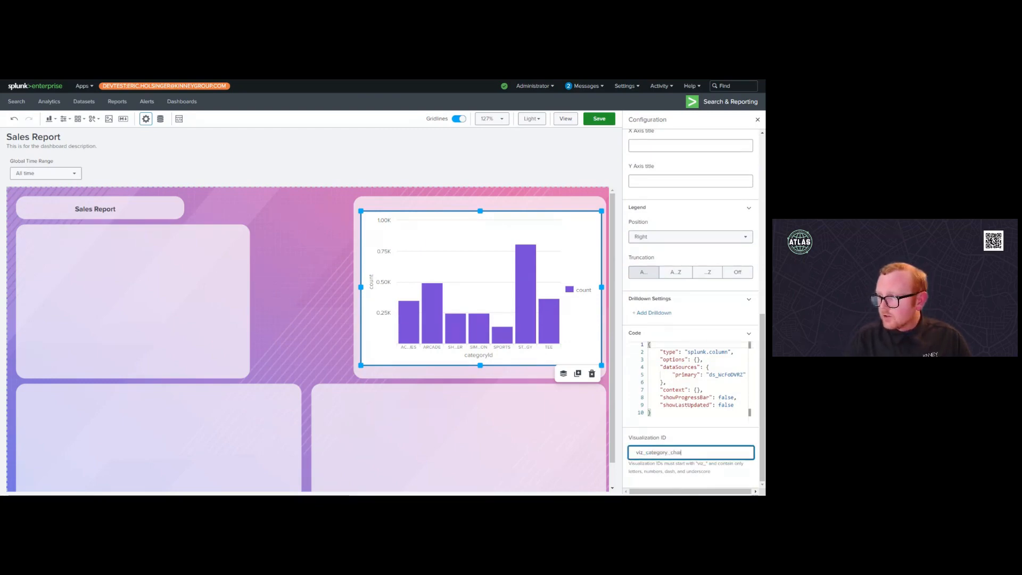
Step: Change the data source ID of the chart's Search_1 to ds_category_total and apply the update
scroll(717, 264, "up", 10)
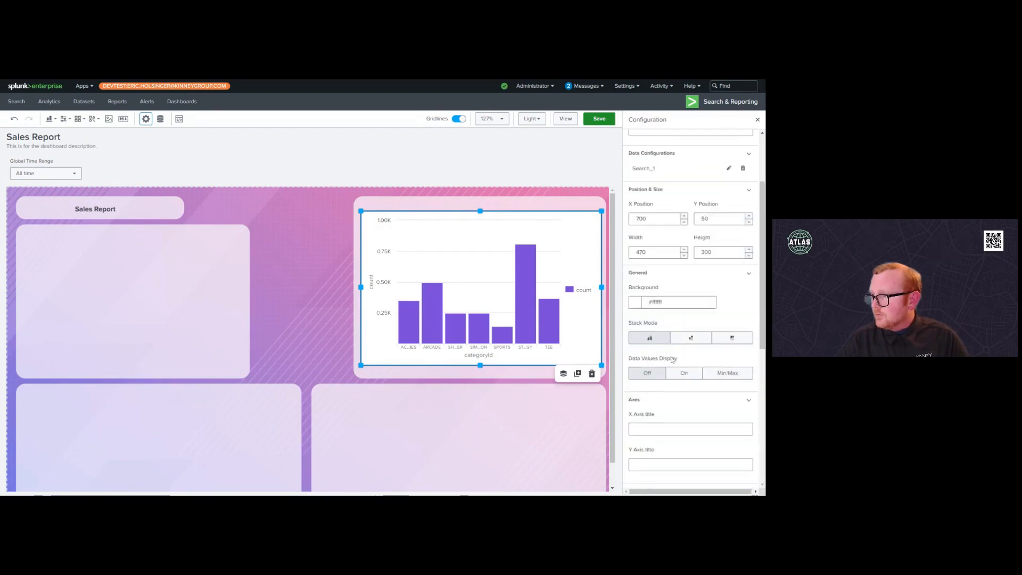
left_click(729, 243)
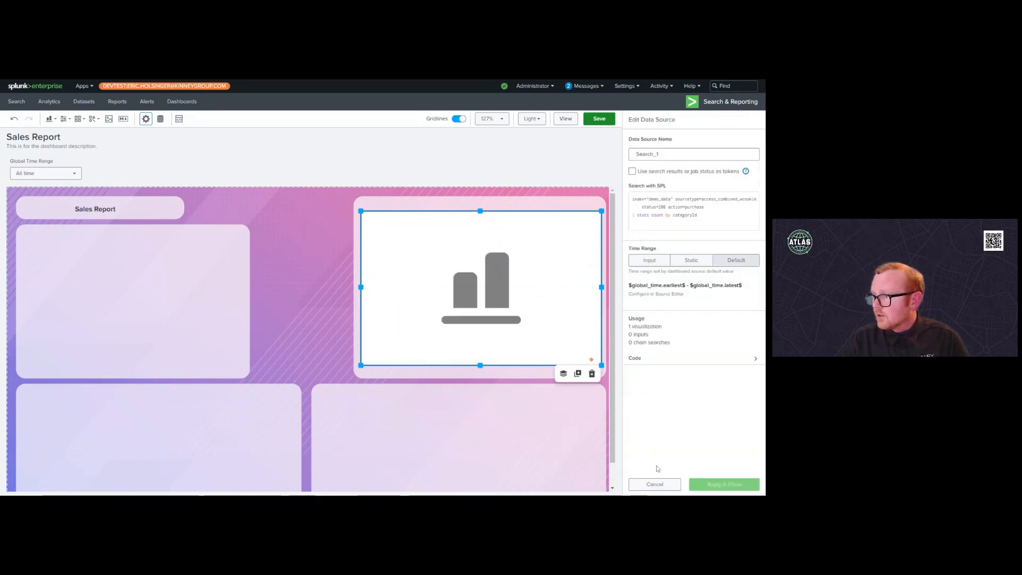
left_click(644, 366)
scroll(650, 453, "down", 2)
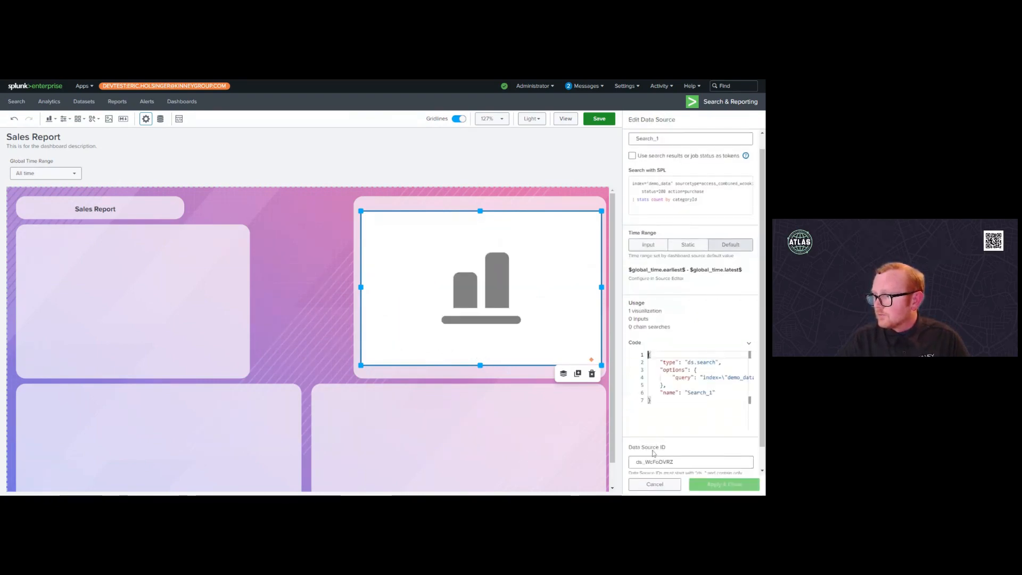
left_click_drag(675, 439, 645, 438)
type("c")
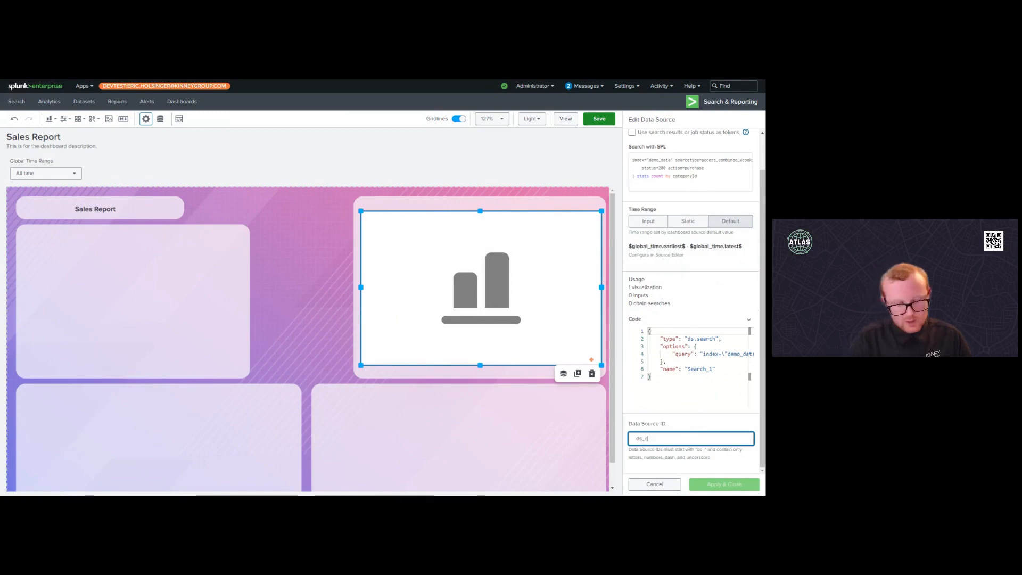
type("ategory_total")
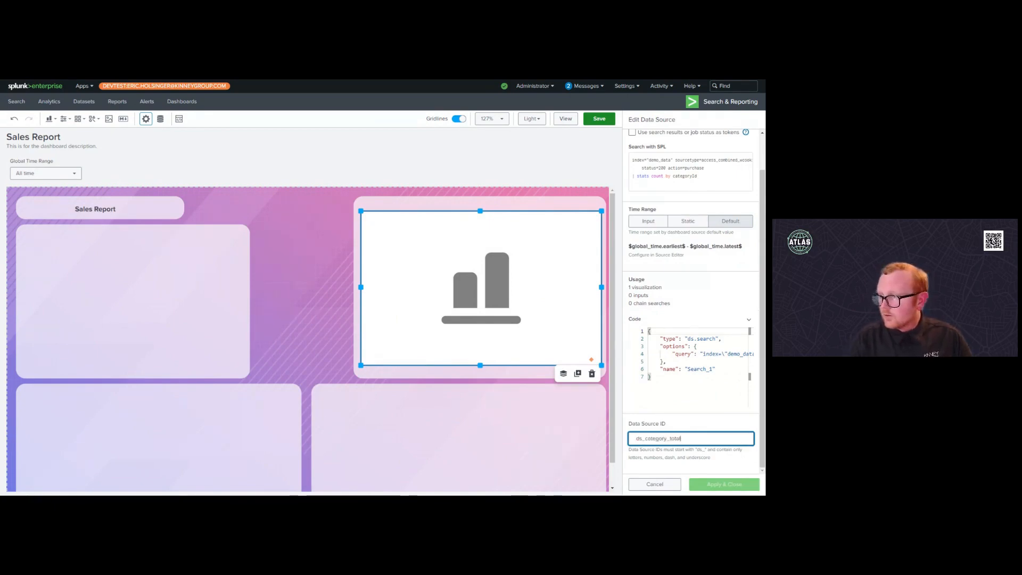
left_click(723, 485)
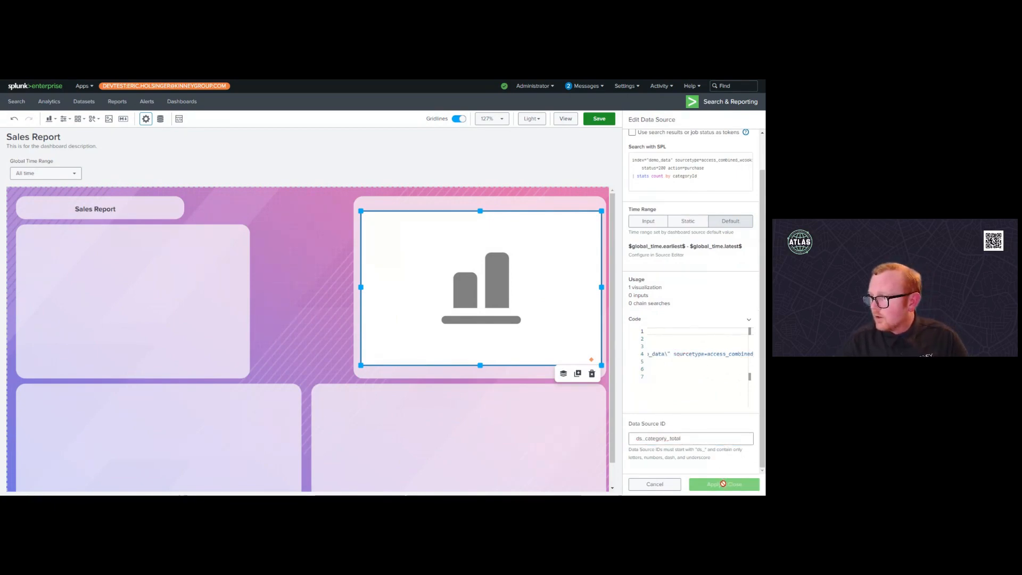
left_click(722, 486)
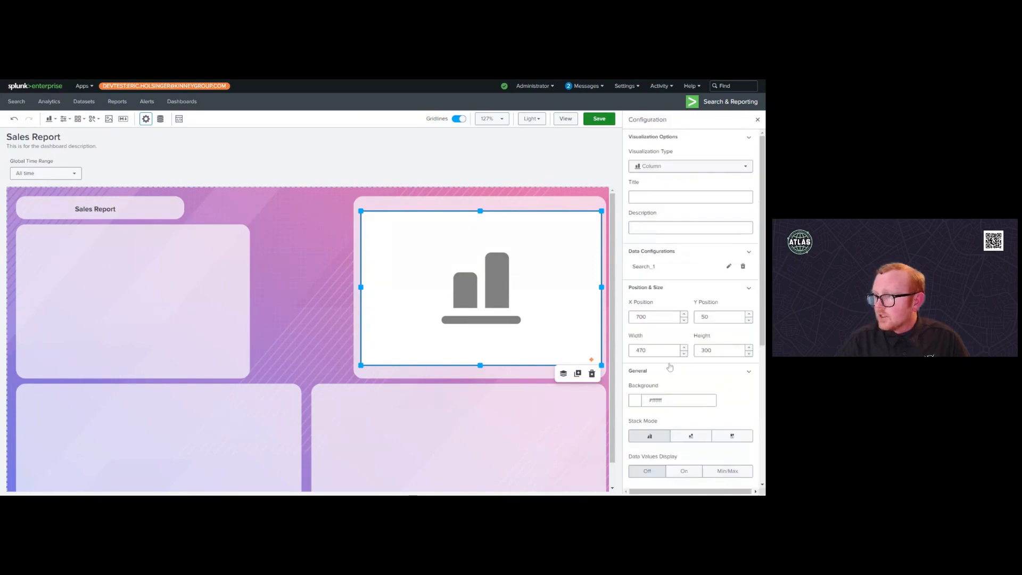
Step: Set the column chart's background to transparent and deselect the chart
scroll(700, 325, "down", 5)
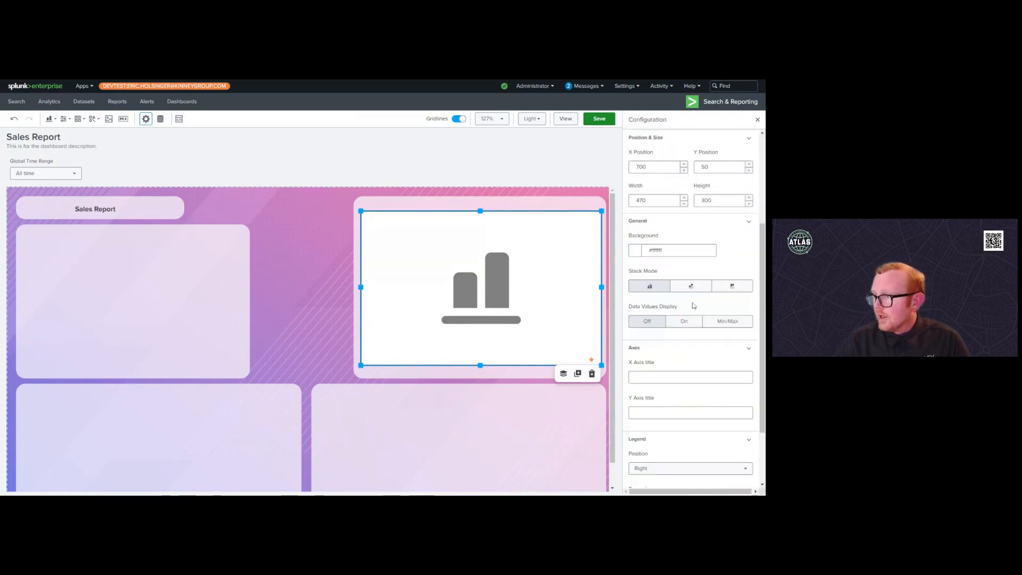
scroll(700, 324, "up", 5)
scroll(697, 335, "down", 8)
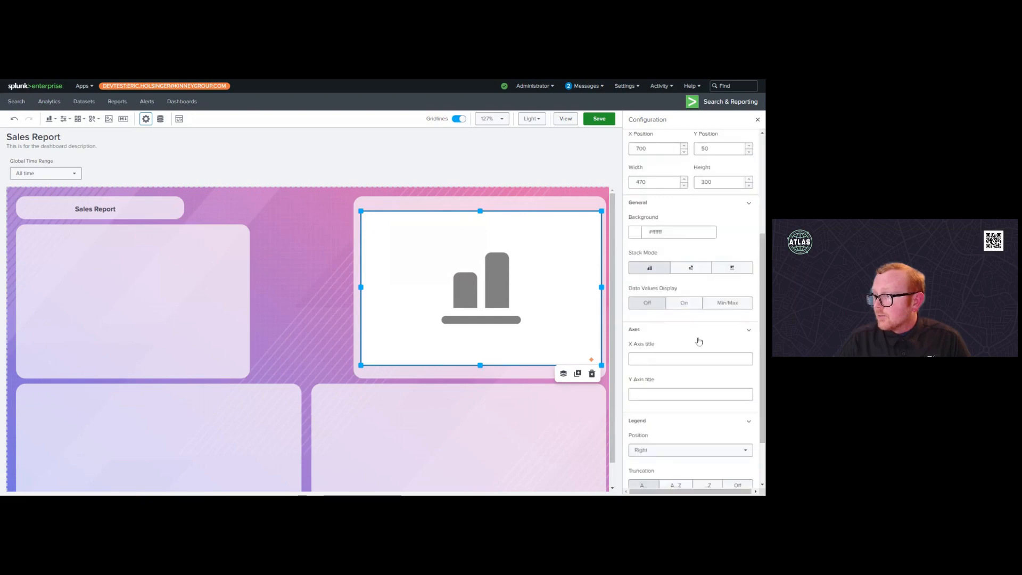
scroll(702, 343, "up", 5)
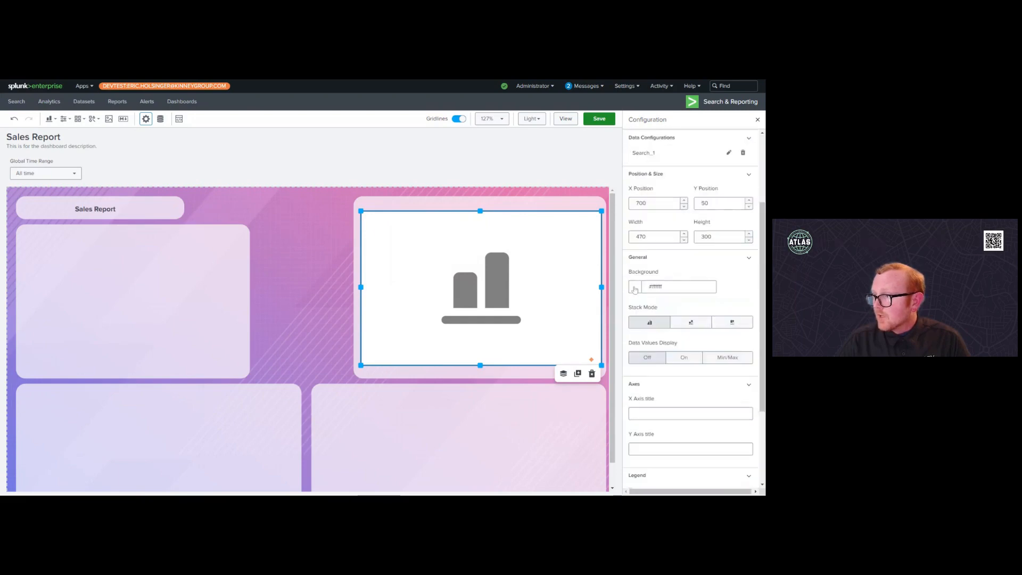
left_click(635, 286)
left_click(604, 307)
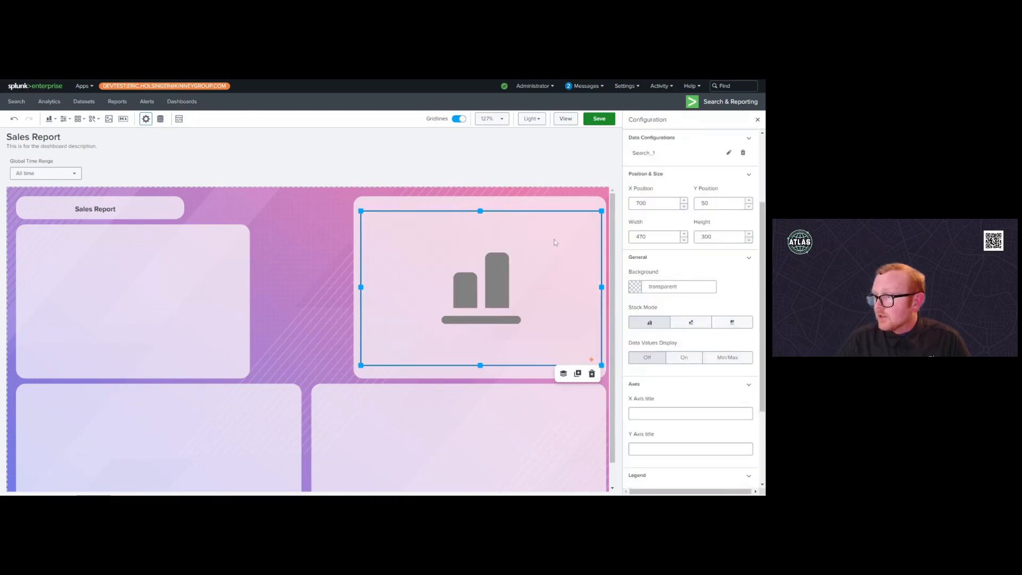
left_click(416, 168)
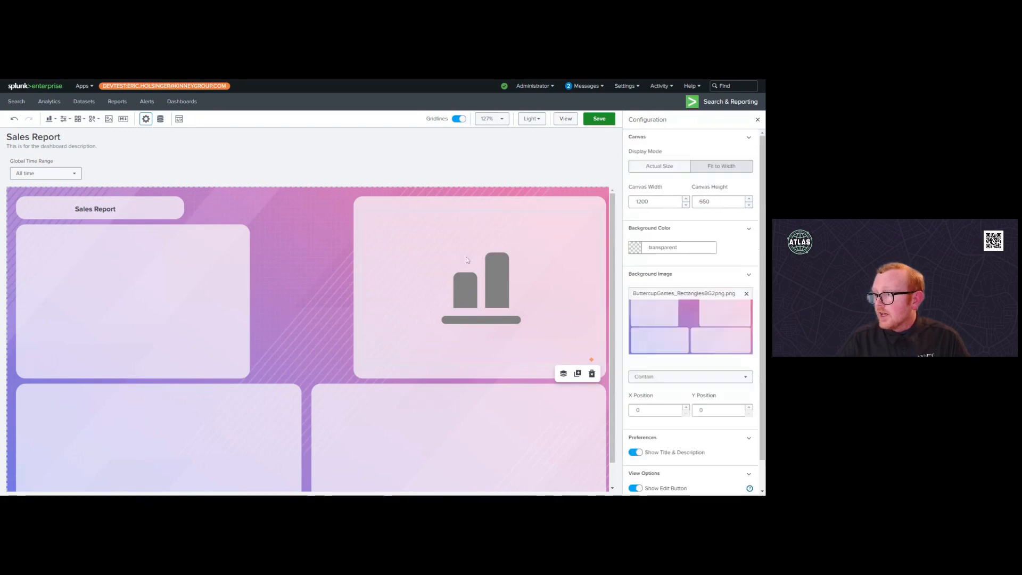
Step: Review the code and ID of the column chart's Search_1 data source, then close its settings without changes
left_click(473, 266)
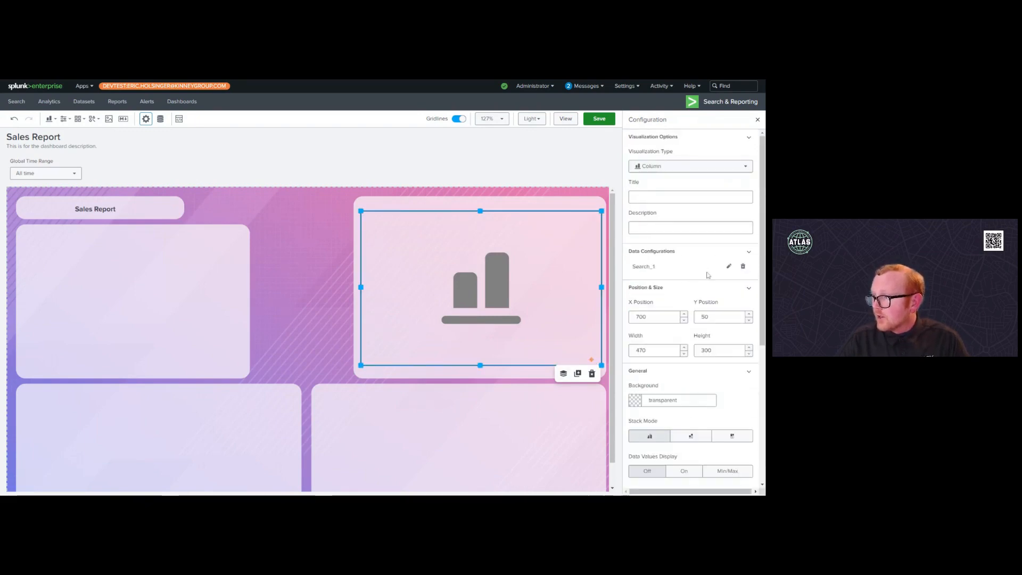
left_click(729, 266)
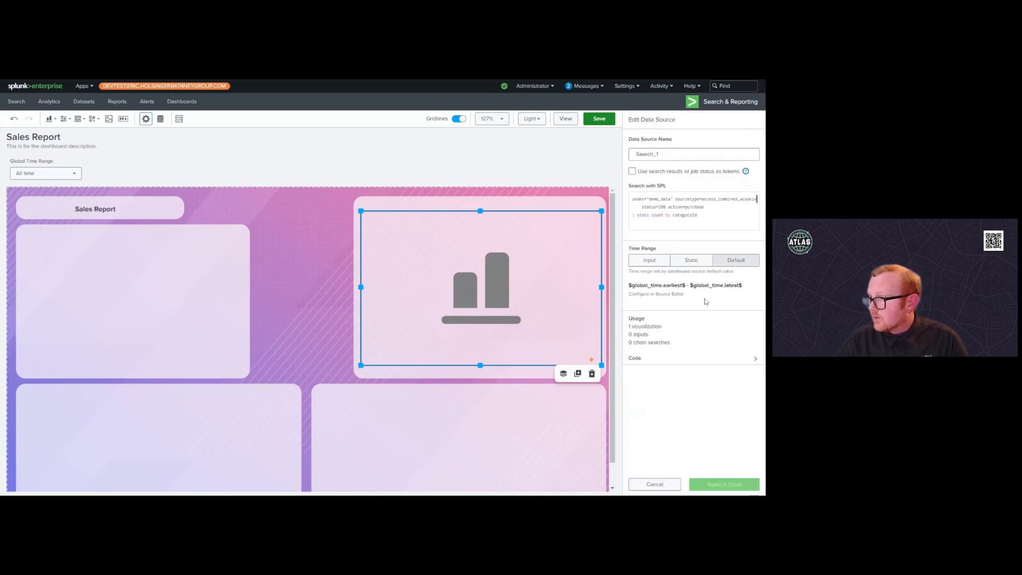
left_click(691, 355)
left_click(638, 483)
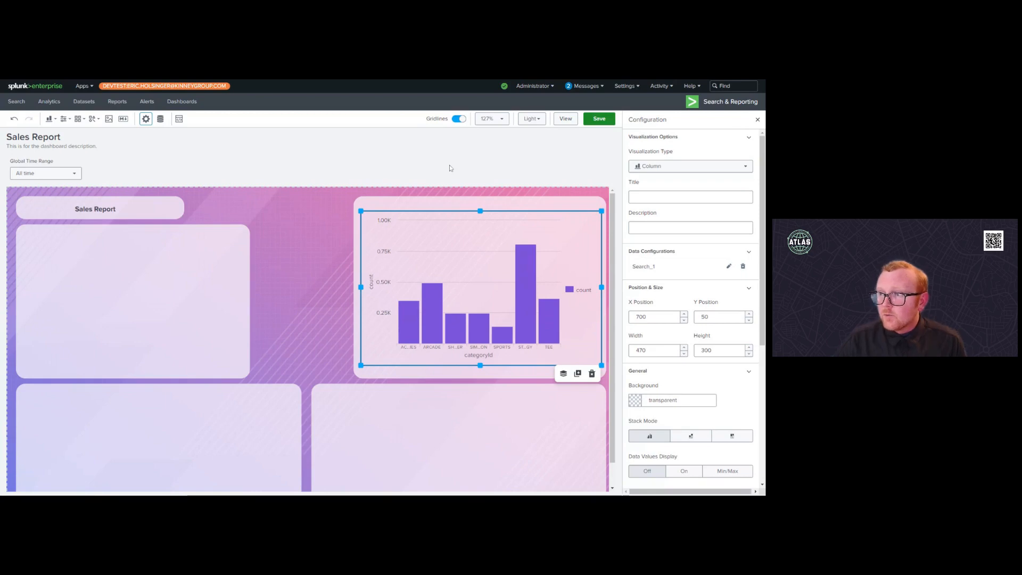
Step: Add a Single Value visualization over the empty upper-left background card at X 120, Y 90, and dismiss its new search form
left_click(50, 119)
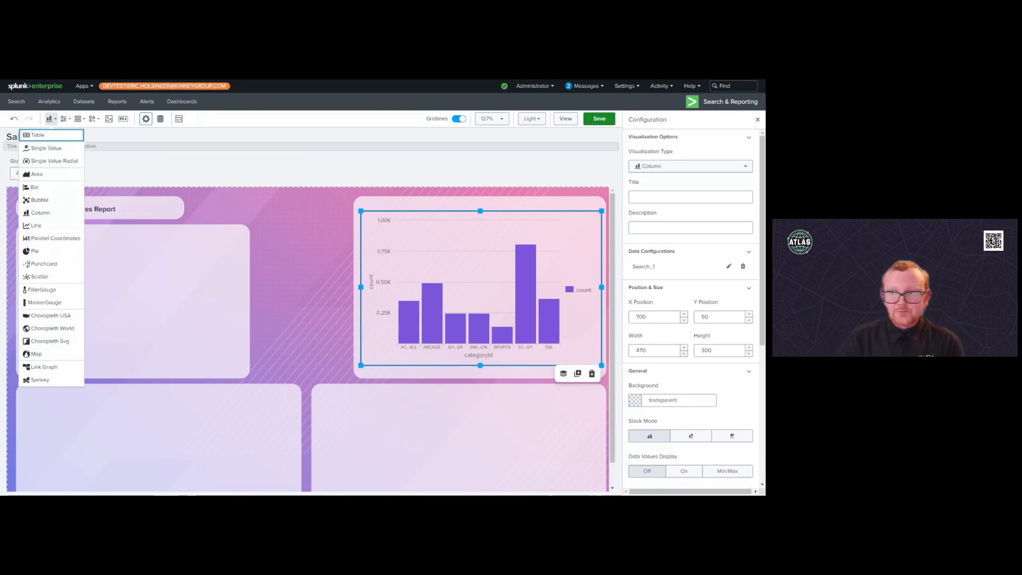
left_click(47, 151)
left_click_drag(196, 307, 139, 318)
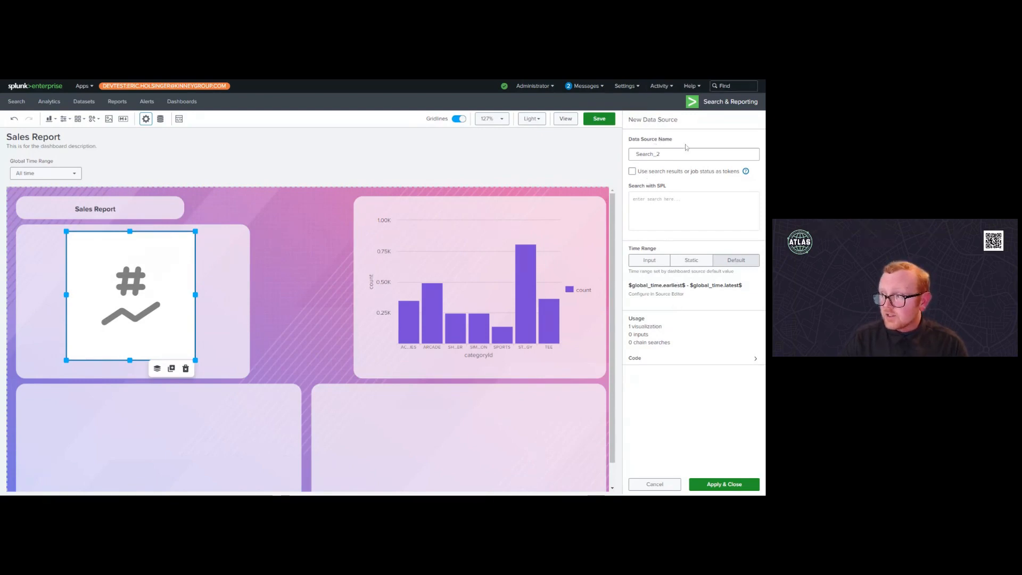
left_click(655, 485)
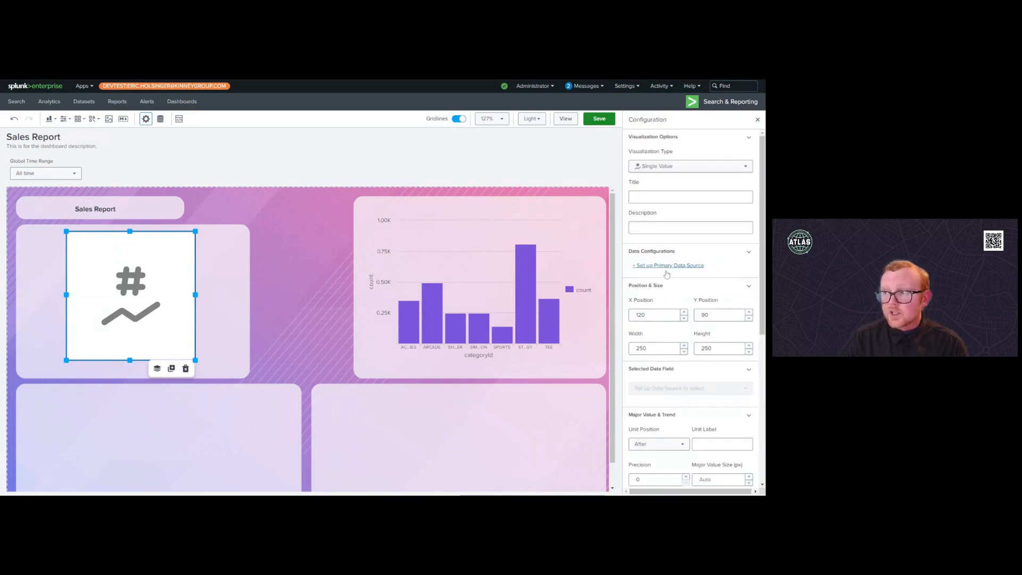
Step: Start a chain search as the single value's primary data source, with Search_1 as its parent search
left_click(663, 269)
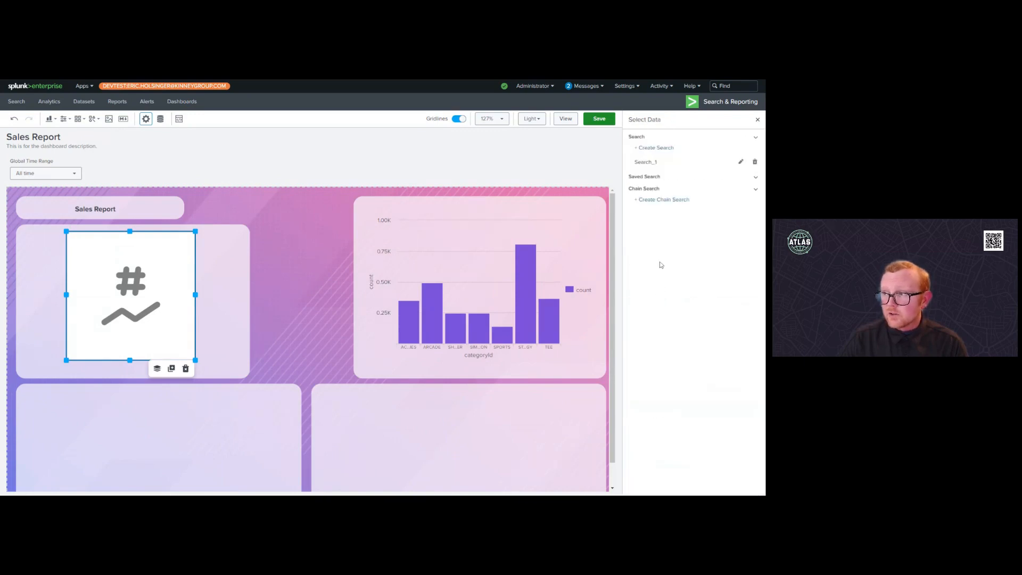
left_click(671, 202)
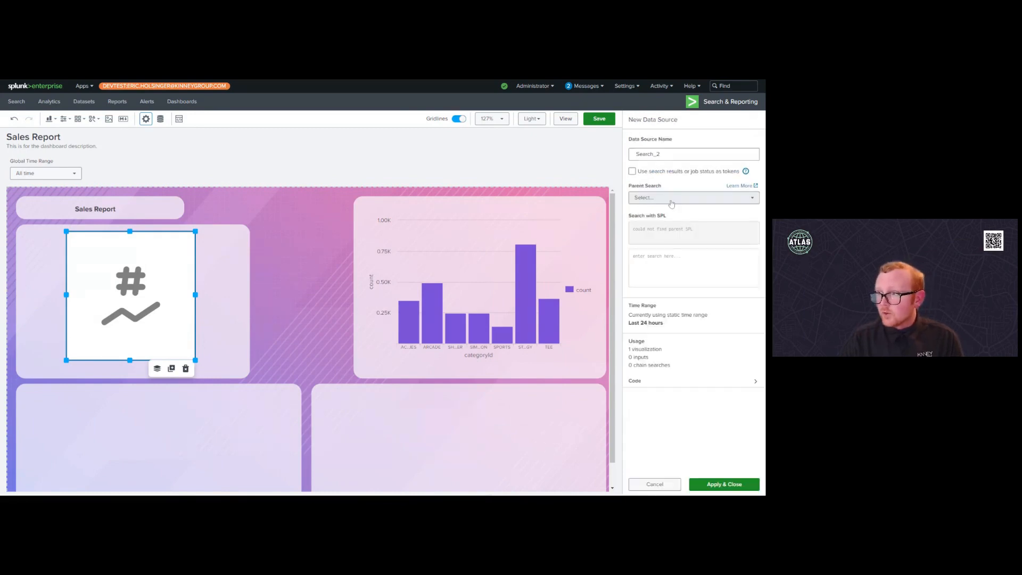
left_click(665, 158)
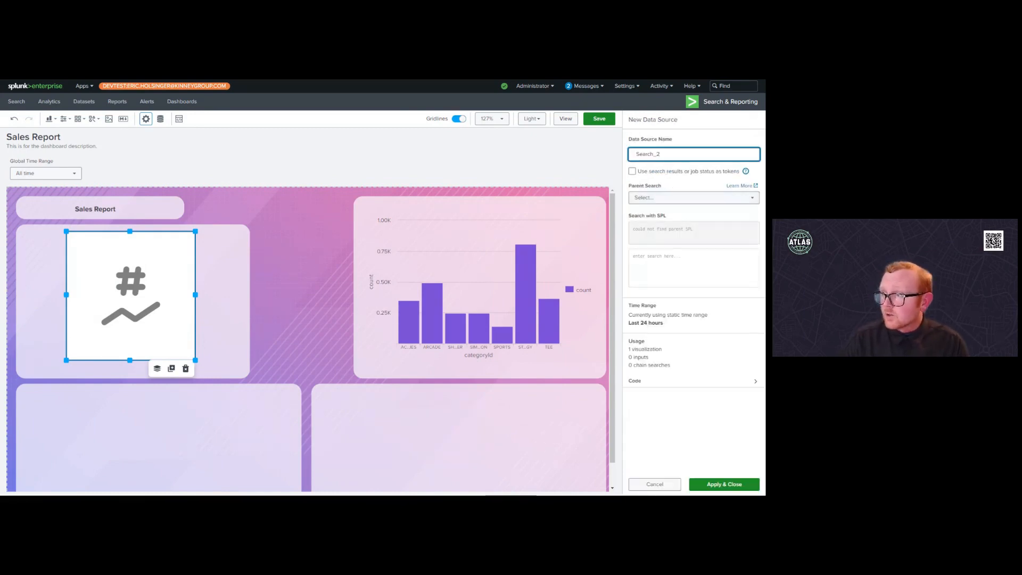
left_click(660, 198)
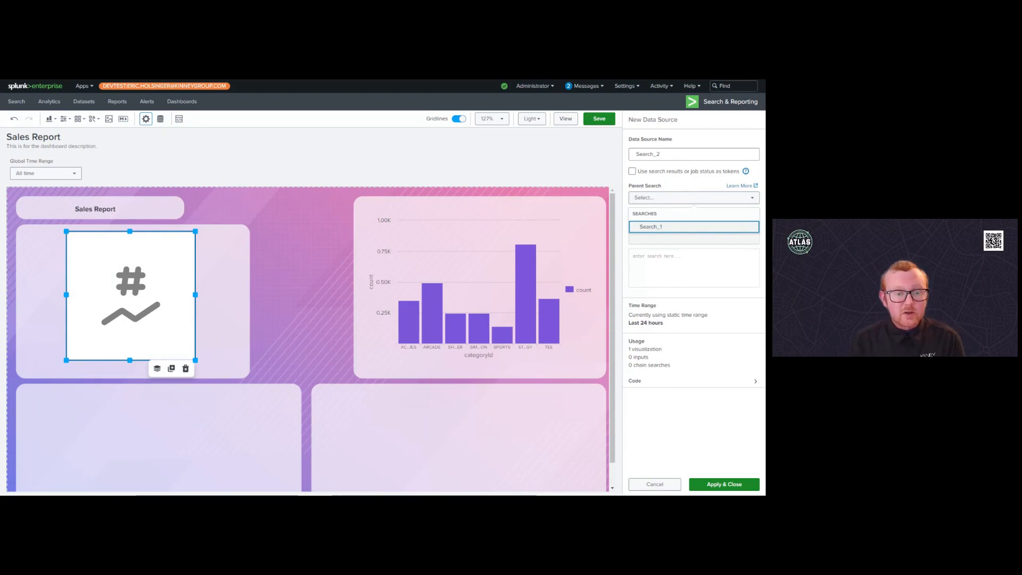
left_click(657, 226)
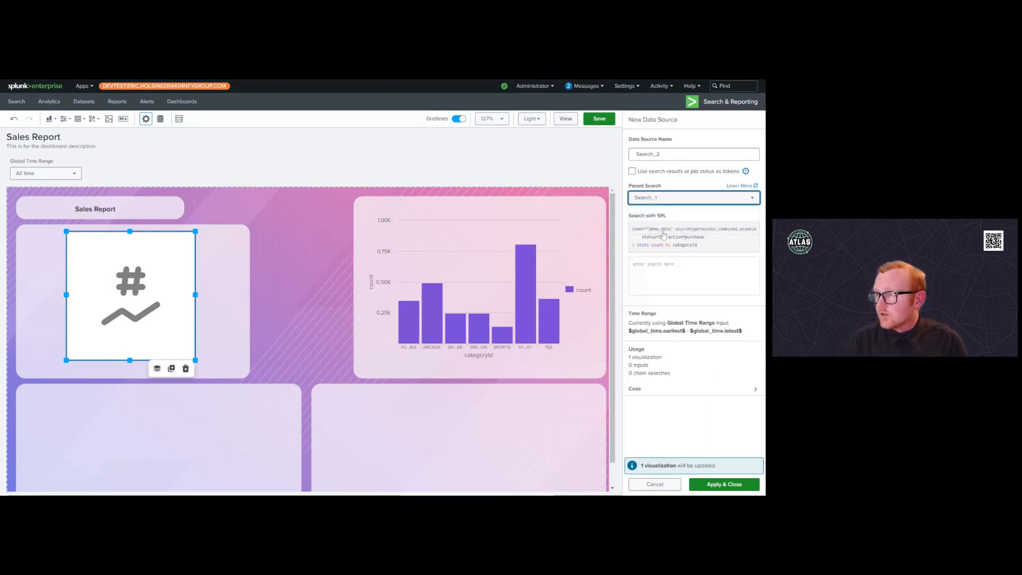
left_click_drag(704, 246, 633, 228)
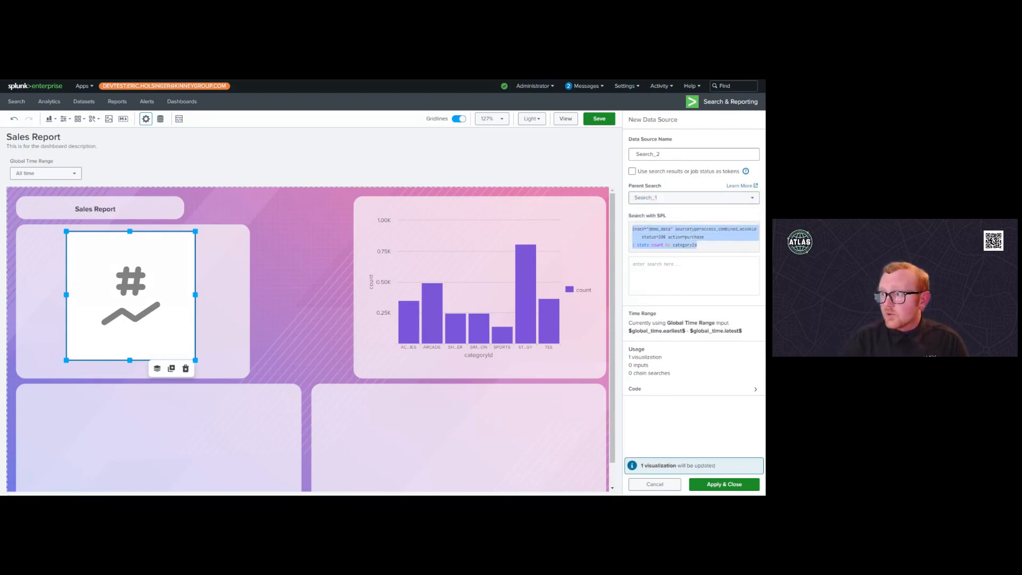
left_click(632, 228)
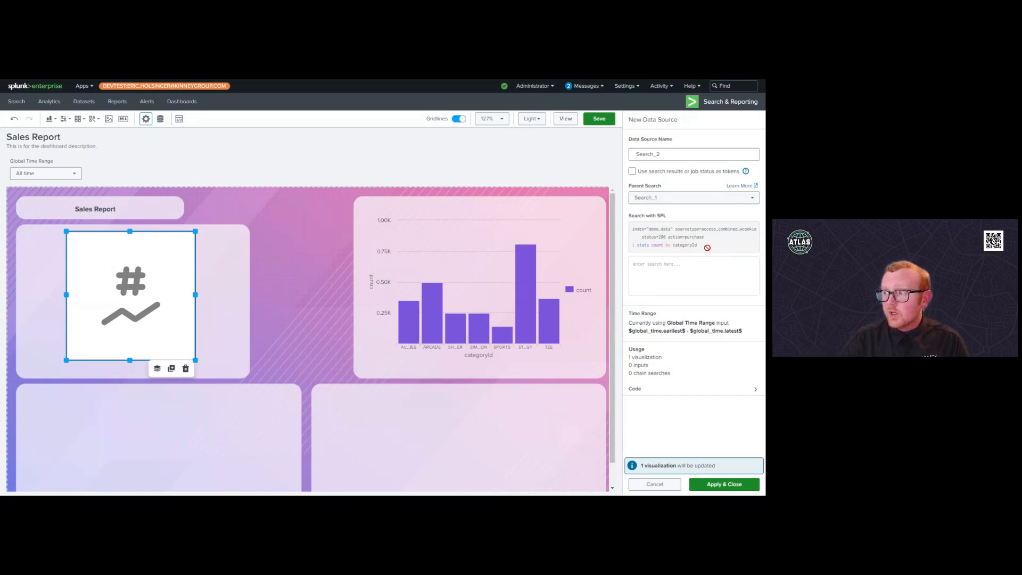
Step: Enter the chain search query "| search categoryId=ARCADE" beneath the parent SPL
left_click(693, 262)
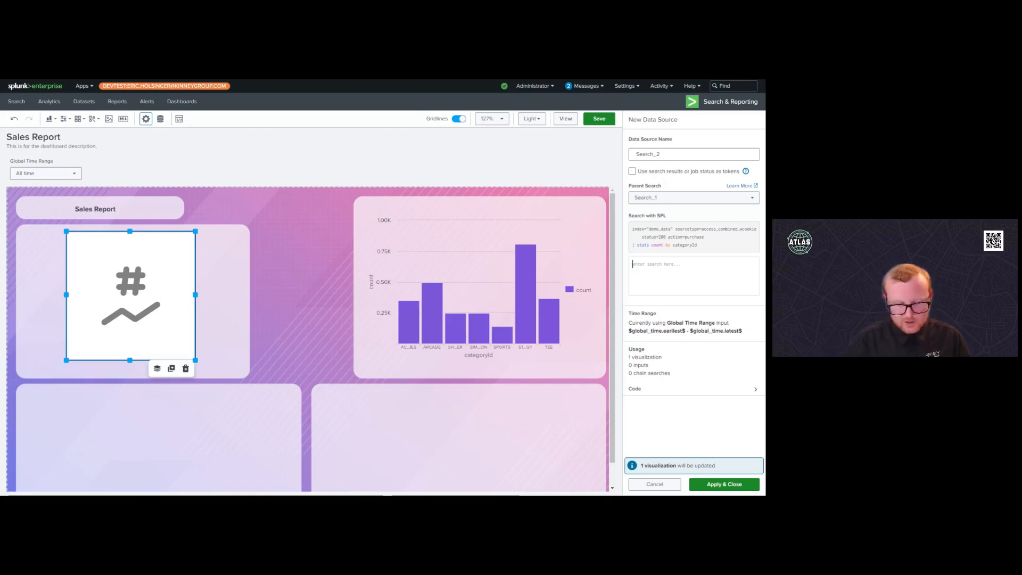
type("| starch")
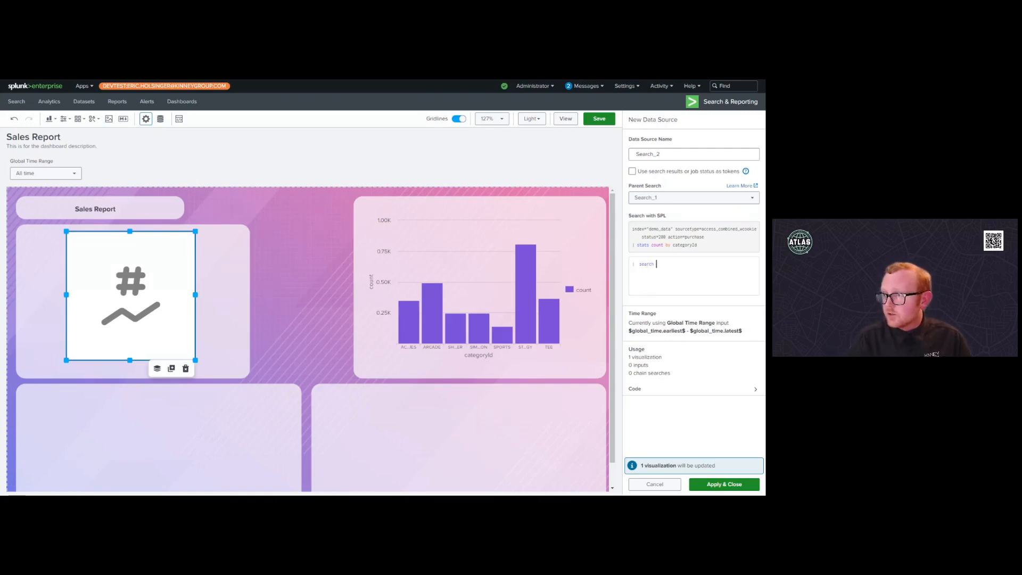
type(" category")
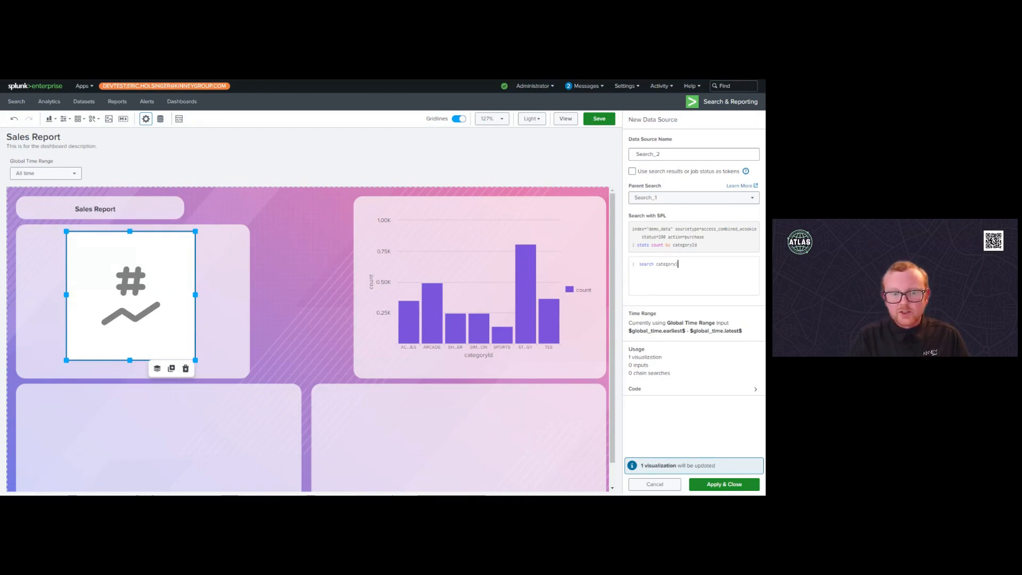
type("Id")
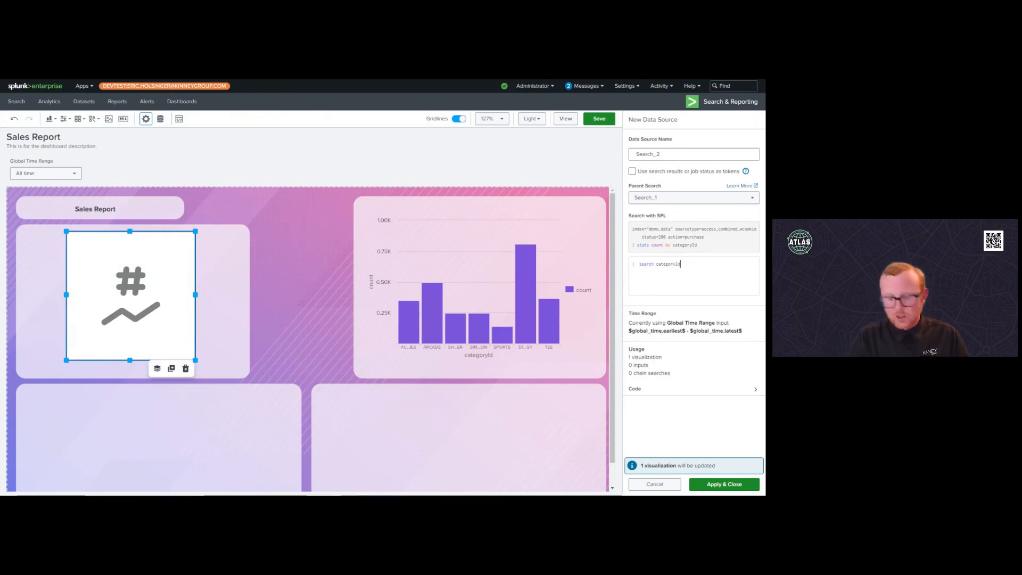
type("=ARCAD")
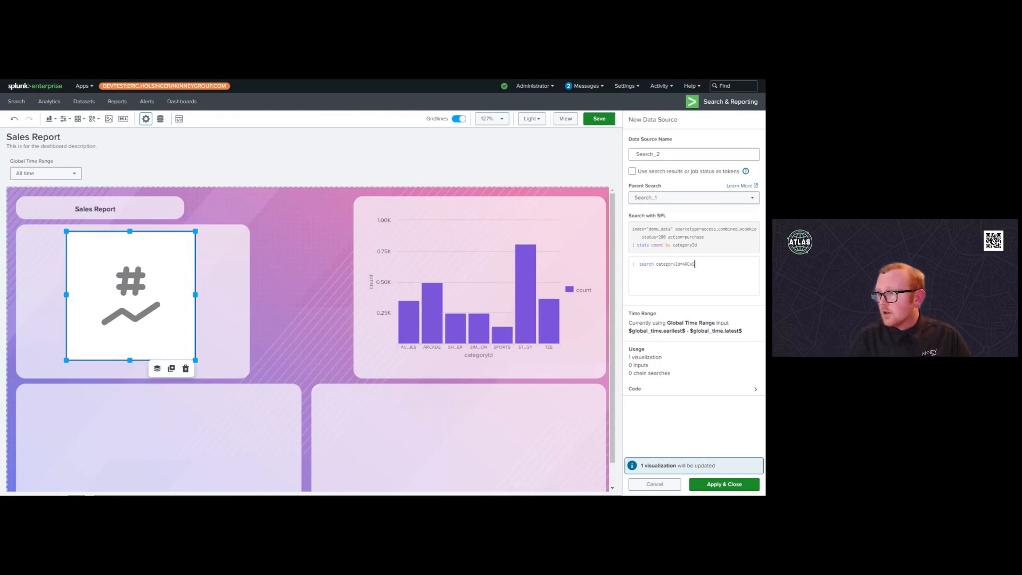
type("E")
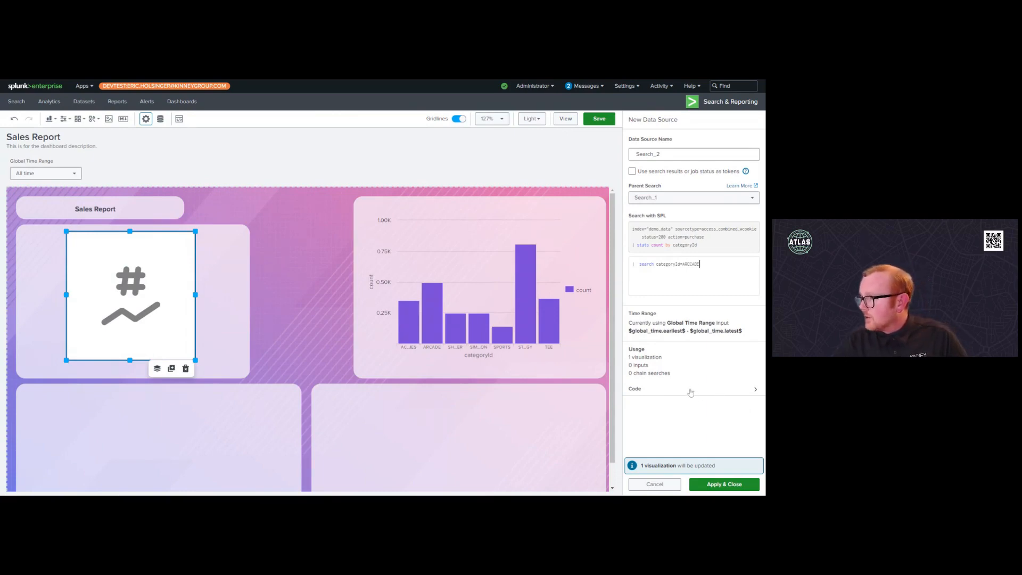
key("Left")
key("Left")
key("BackSpace")
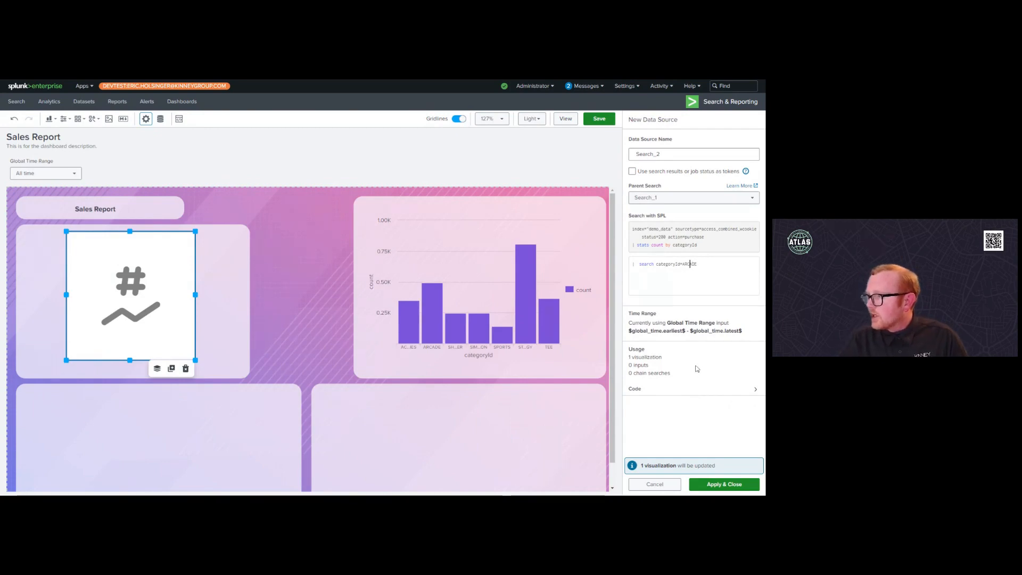
Step: Set the chain search's data source ID to ds_arcade_sales and apply the new data source
left_click(679, 389)
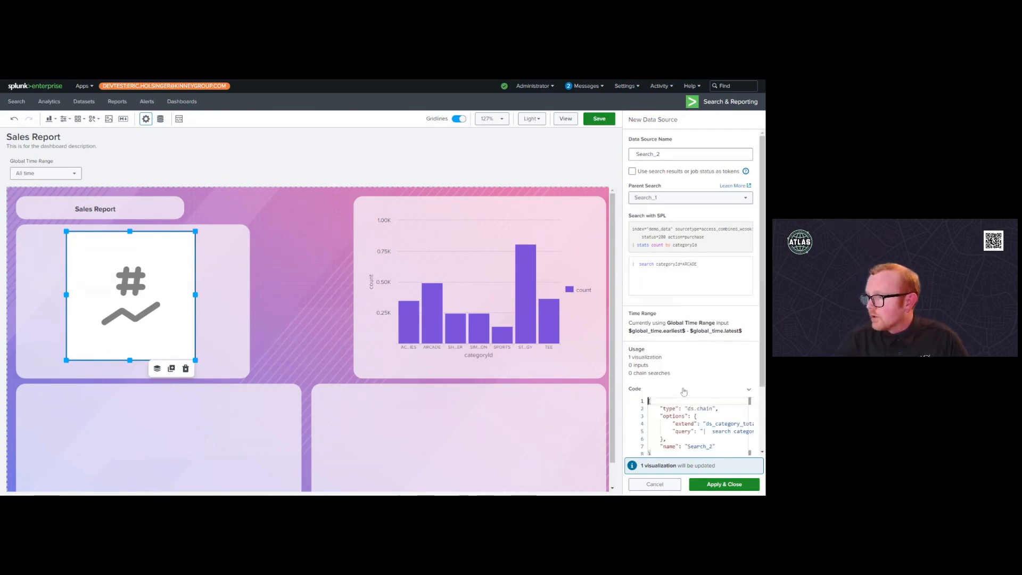
scroll(644, 396, "down", 2)
left_click_drag(670, 422, 645, 422)
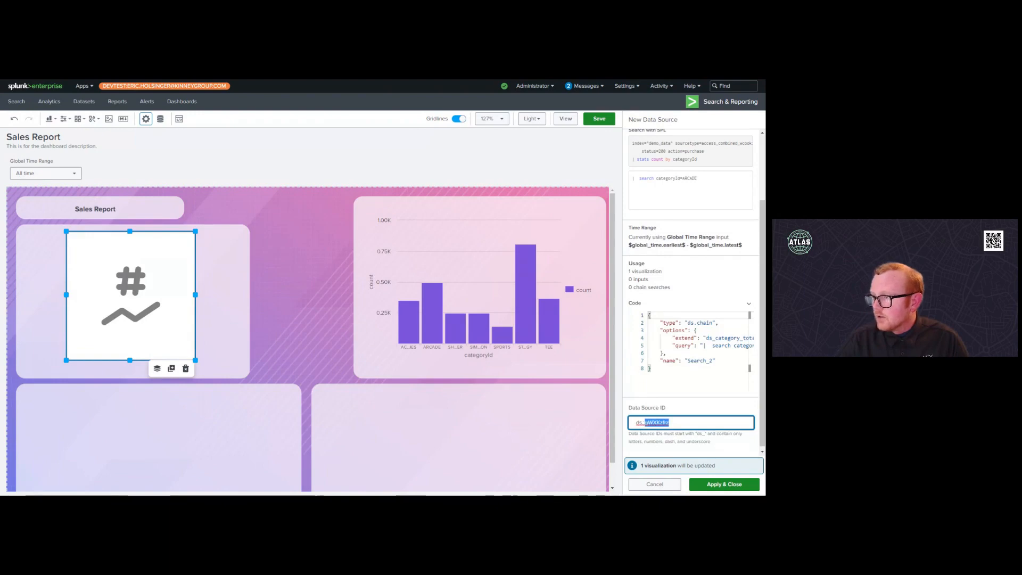
type("arcade_sales")
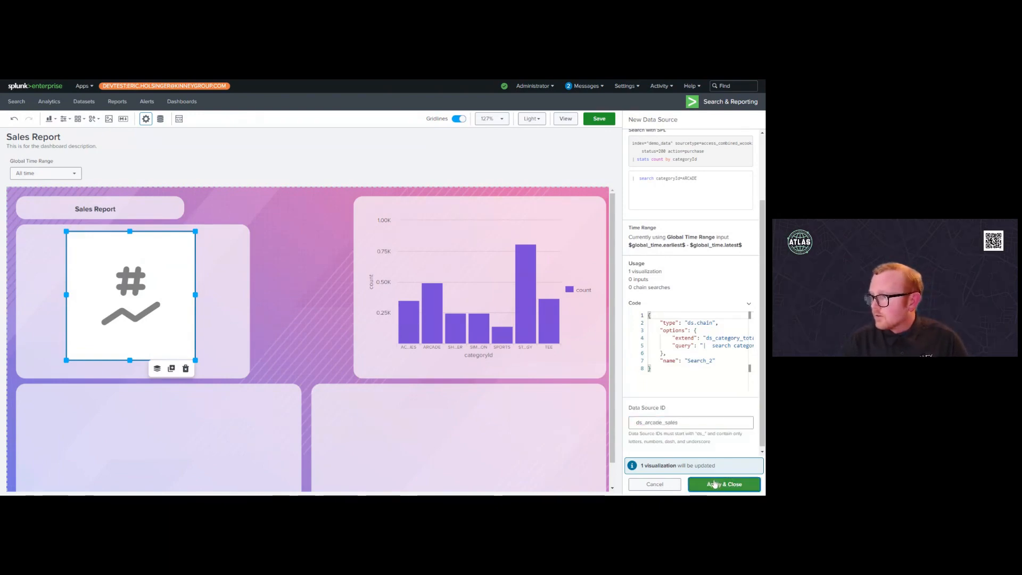
left_click(710, 483)
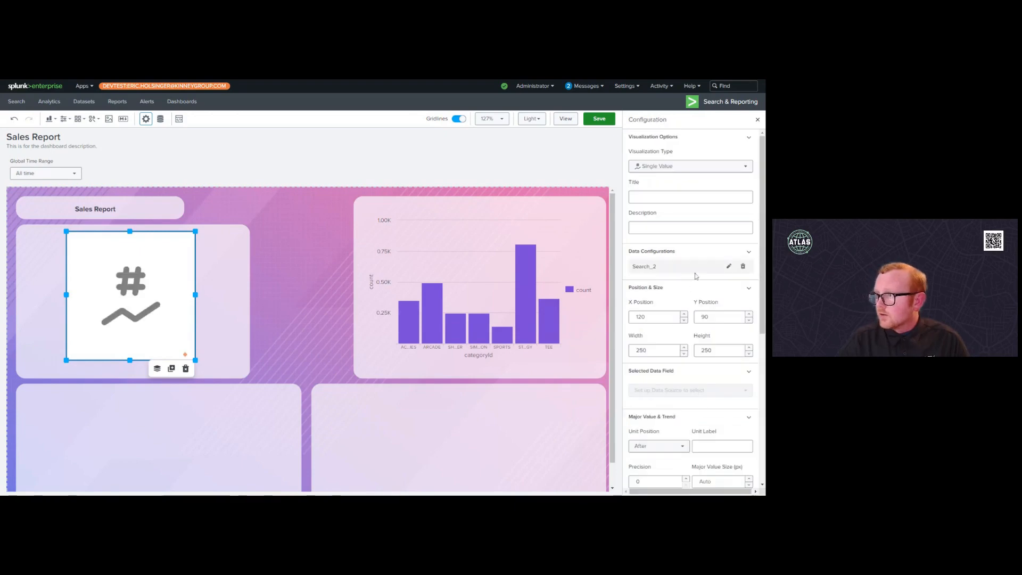
Step: Title the single value visualization "Arcade Sales"
left_click(707, 195)
type("Arc")
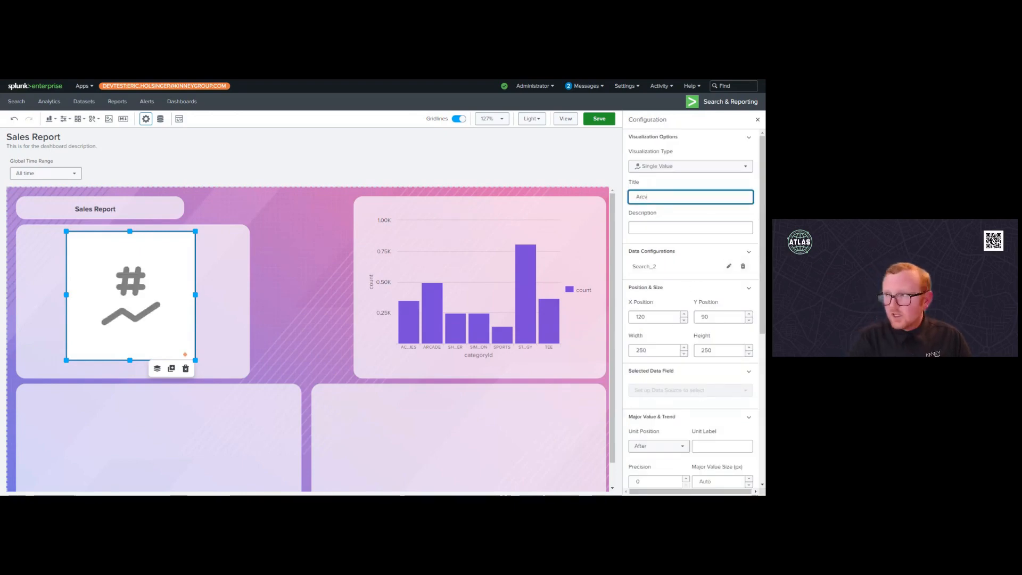
type("ade Sale")
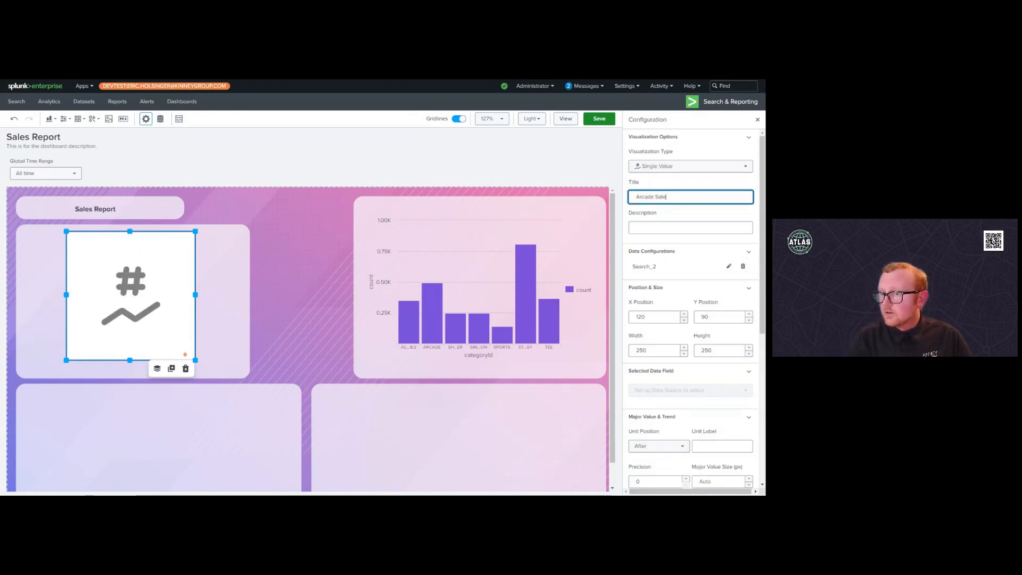
type("s")
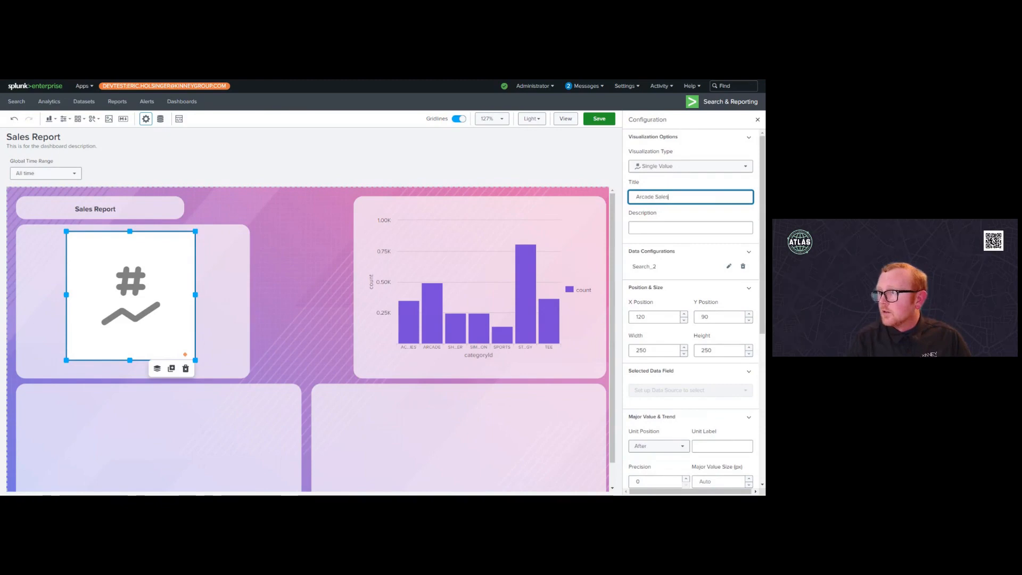
left_click(711, 189)
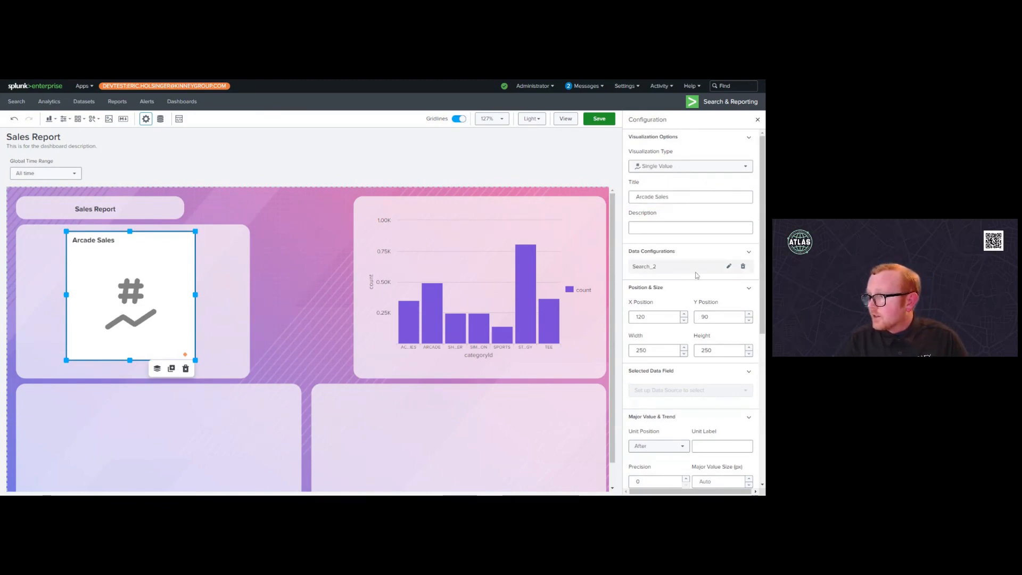
Step: Set the Arcade Sales visualization ID to viz_arcade and save the dashboard
scroll(696, 274, "down", 10)
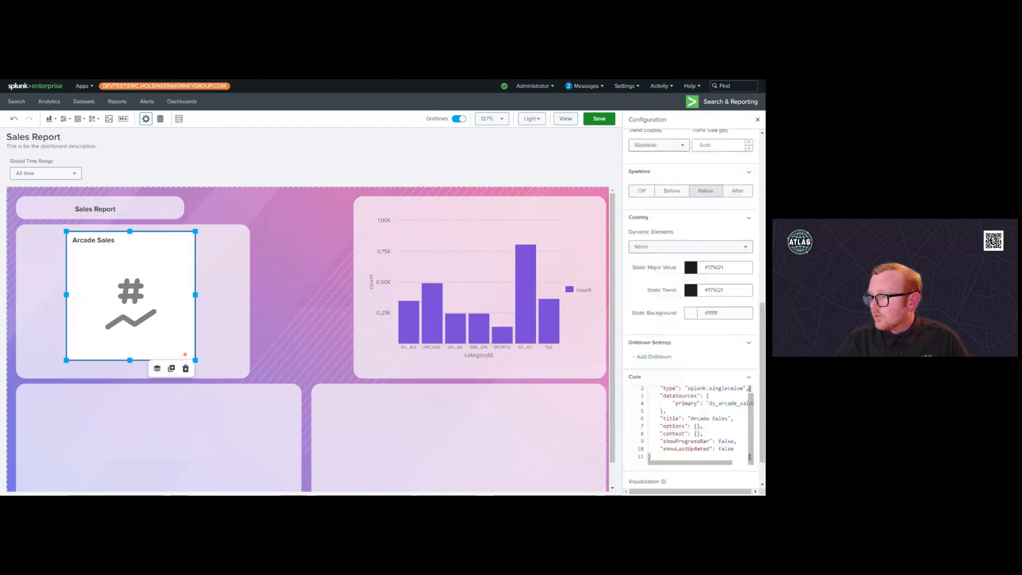
scroll(692, 309, "down", 1)
left_click_drag(673, 453, 655, 452)
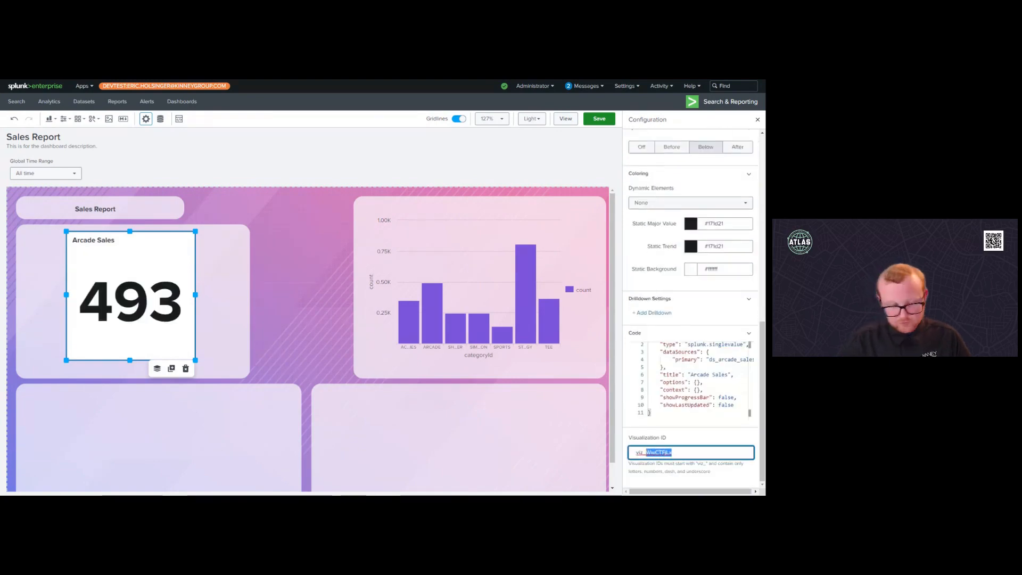
type("arcade")
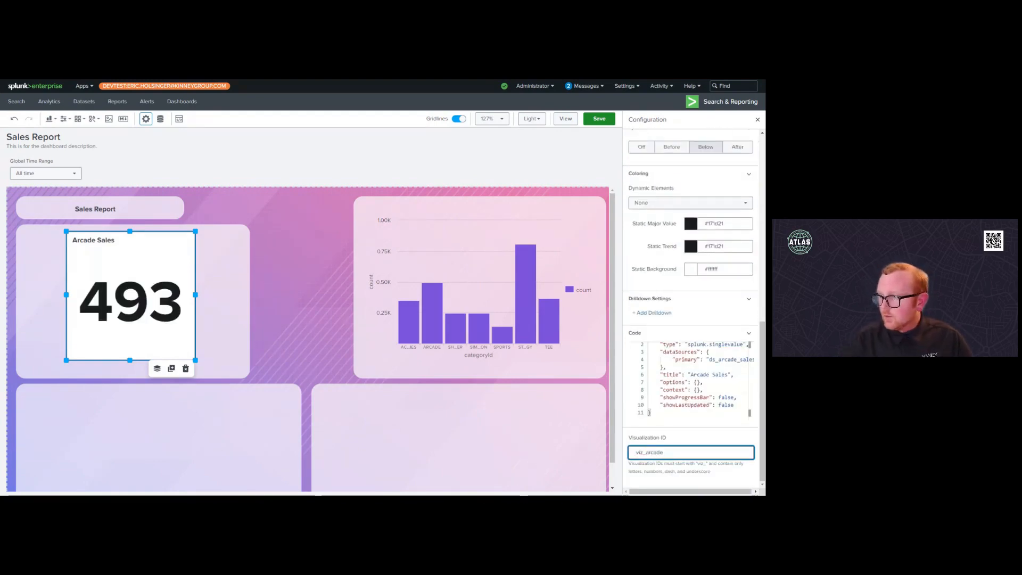
left_click(677, 439)
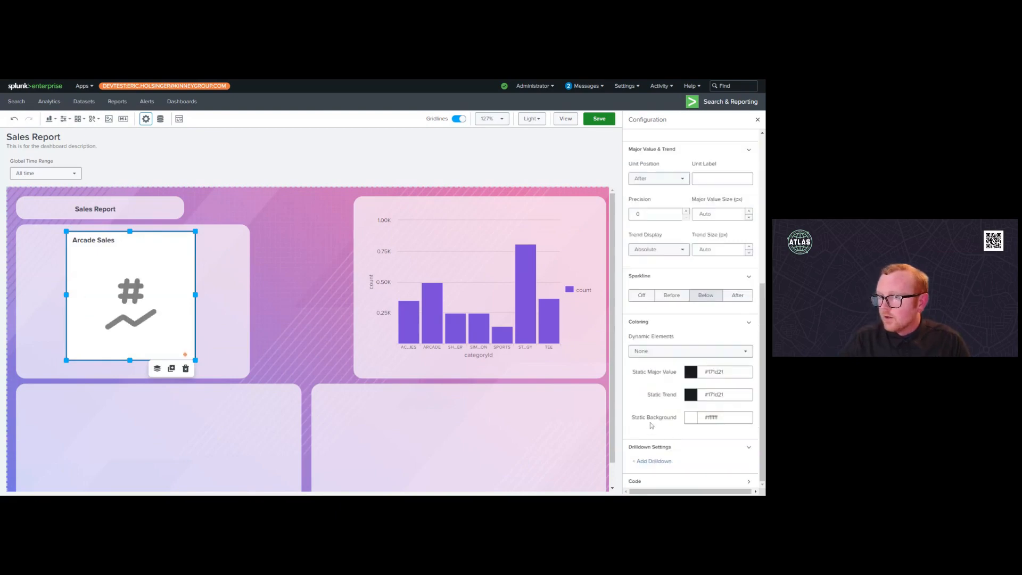
scroll(664, 328, "up", 5)
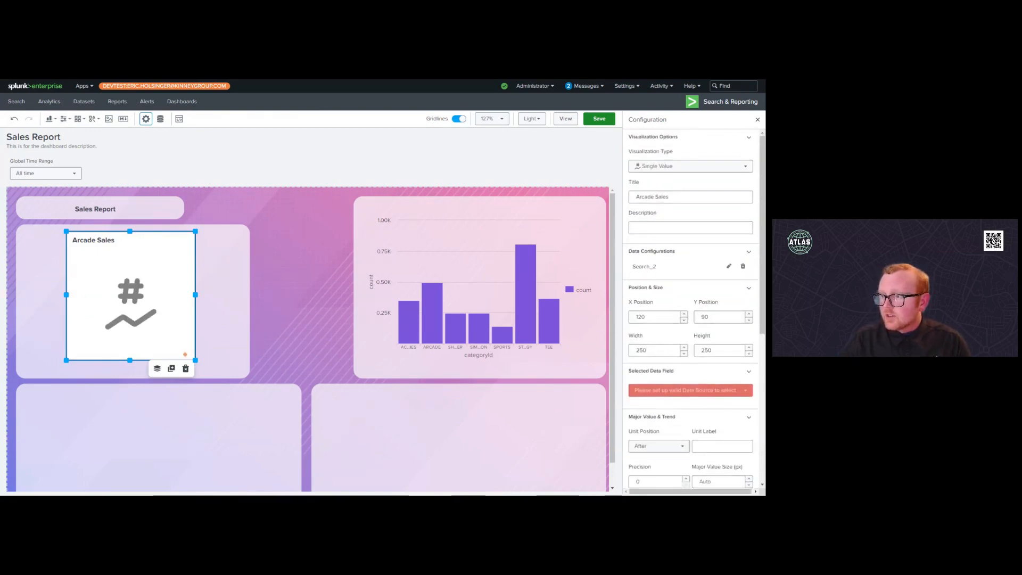
left_click(599, 118)
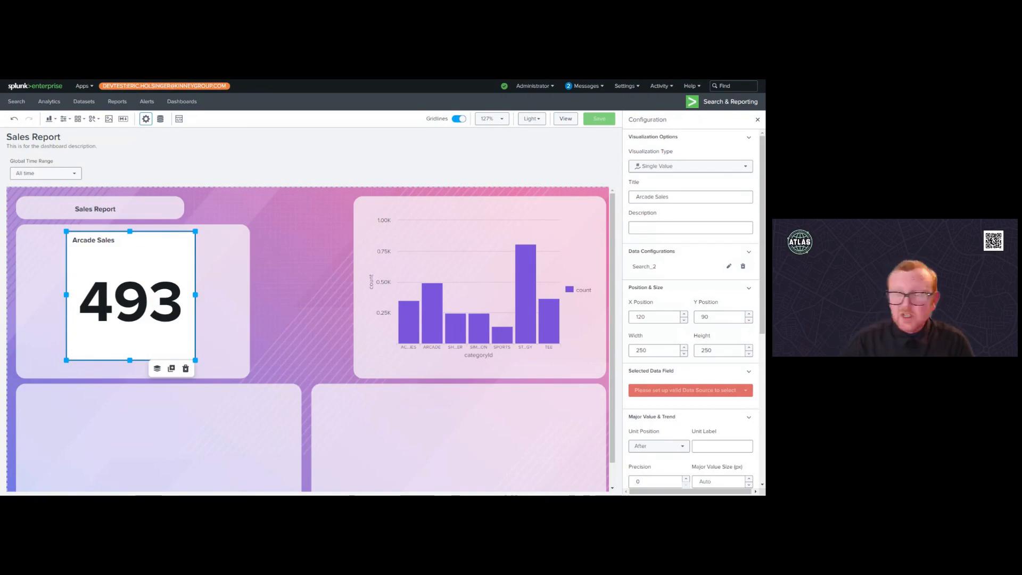
Step: Set the Arcade Sales single value's static background to transparent and deselect it
scroll(296, 229, "down", 1)
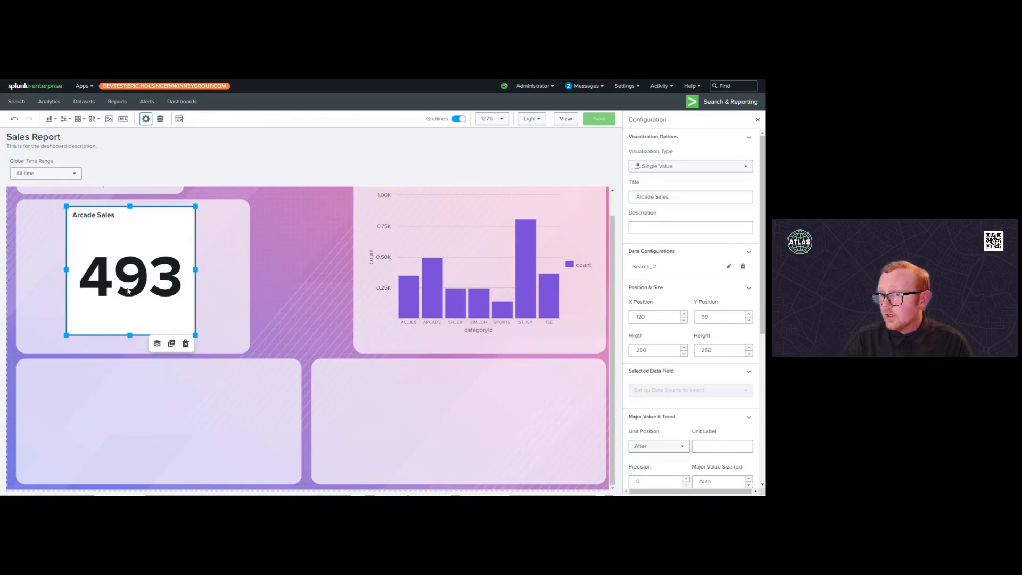
scroll(660, 309, "down", 5)
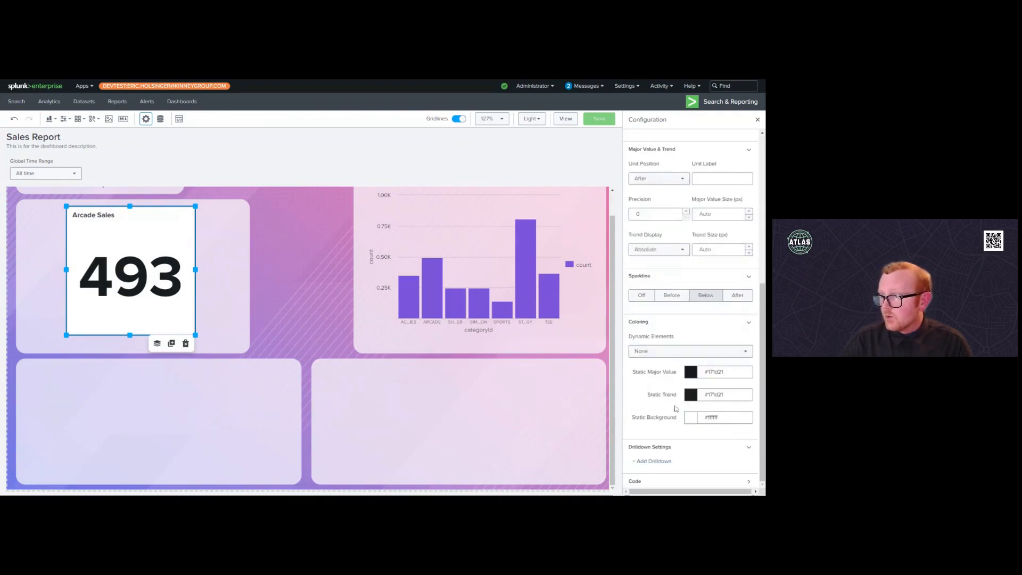
left_click(691, 418)
left_click(660, 336)
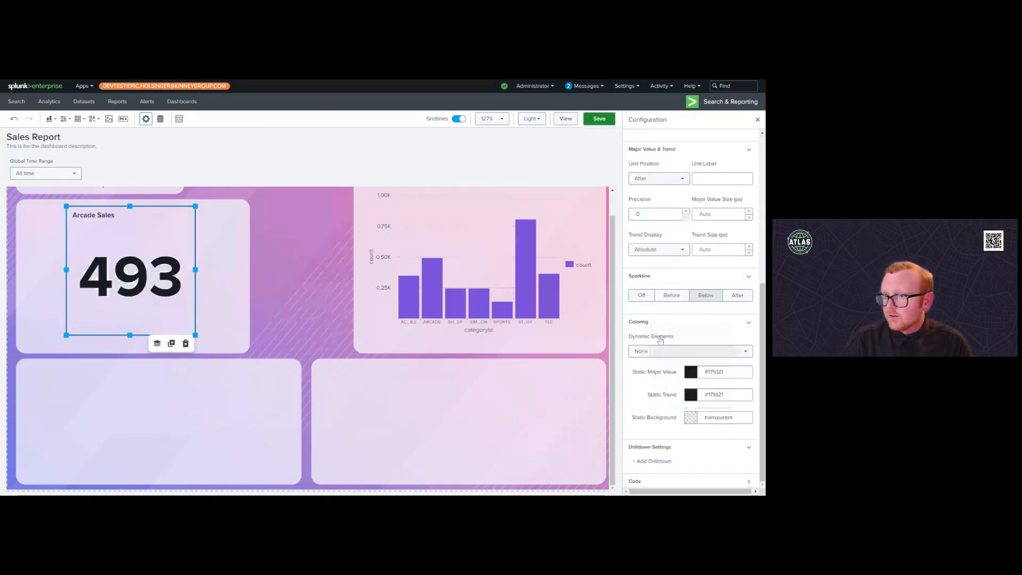
left_click(252, 170)
scroll(327, 296, "up", 1)
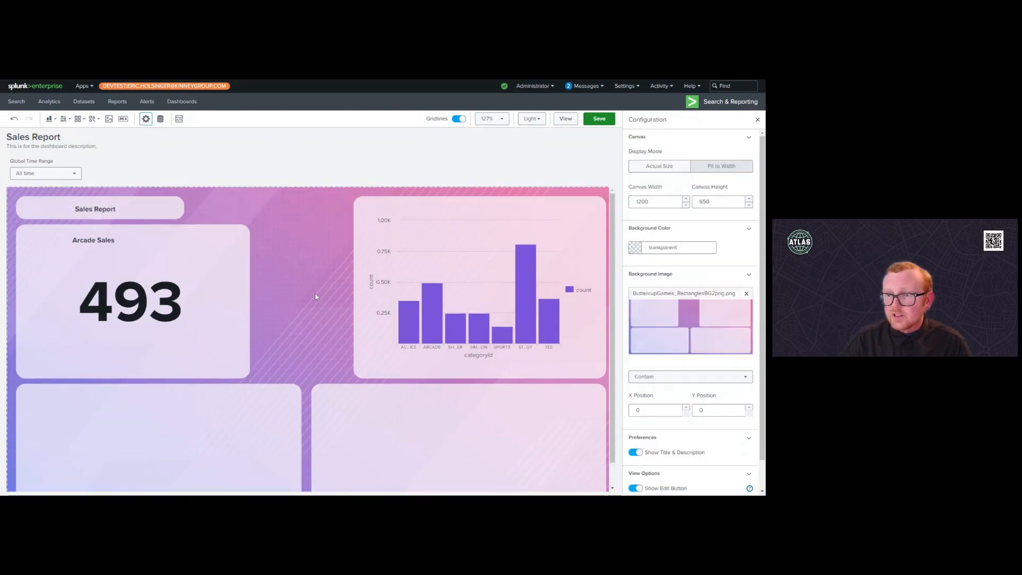
Step: Add the person icon to the dashboard, sized about 200 by 200, inside the empty panel below Arcade Sales
scroll(314, 296, "down", 1)
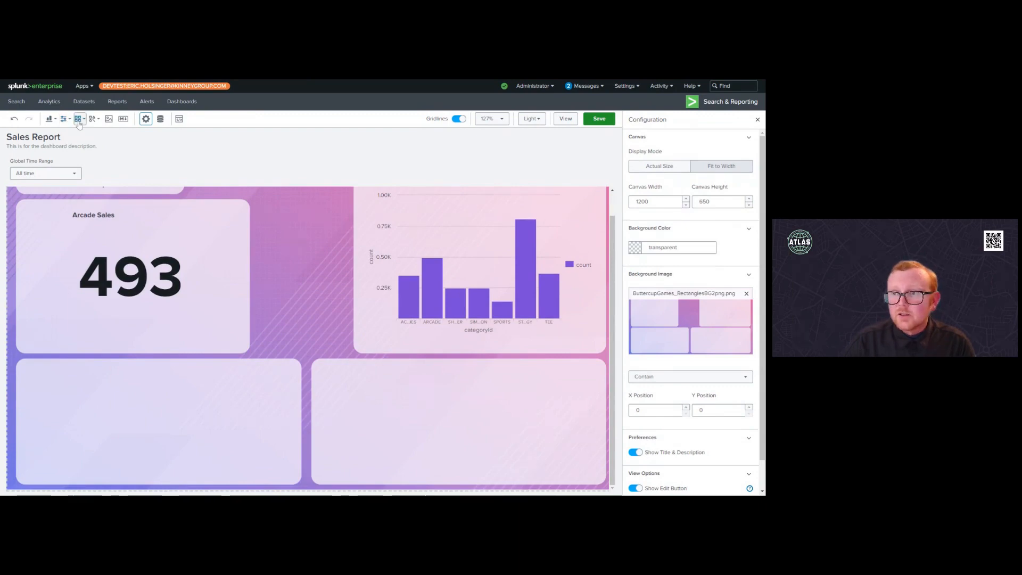
left_click(79, 122)
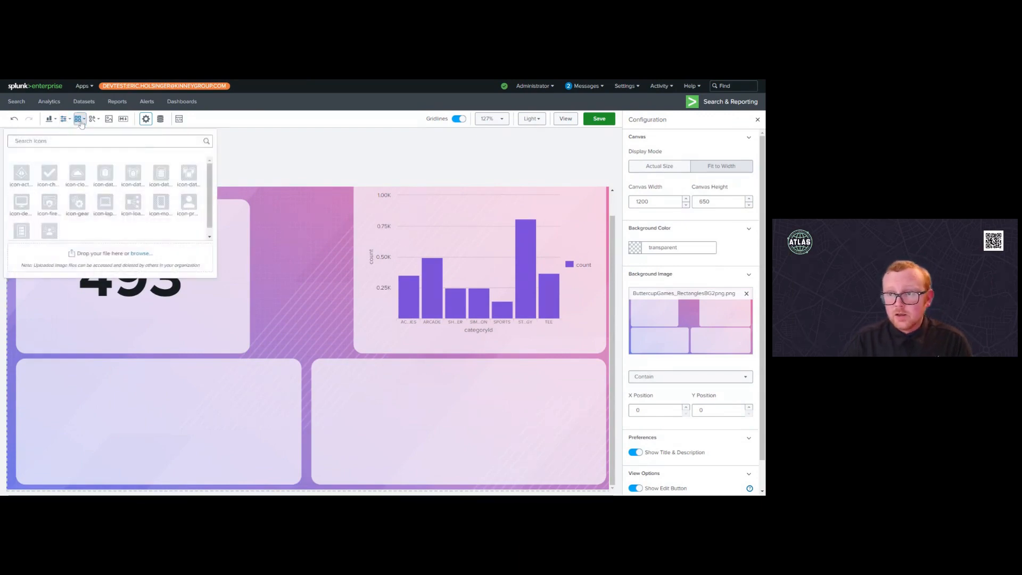
scroll(161, 225, "down", 1)
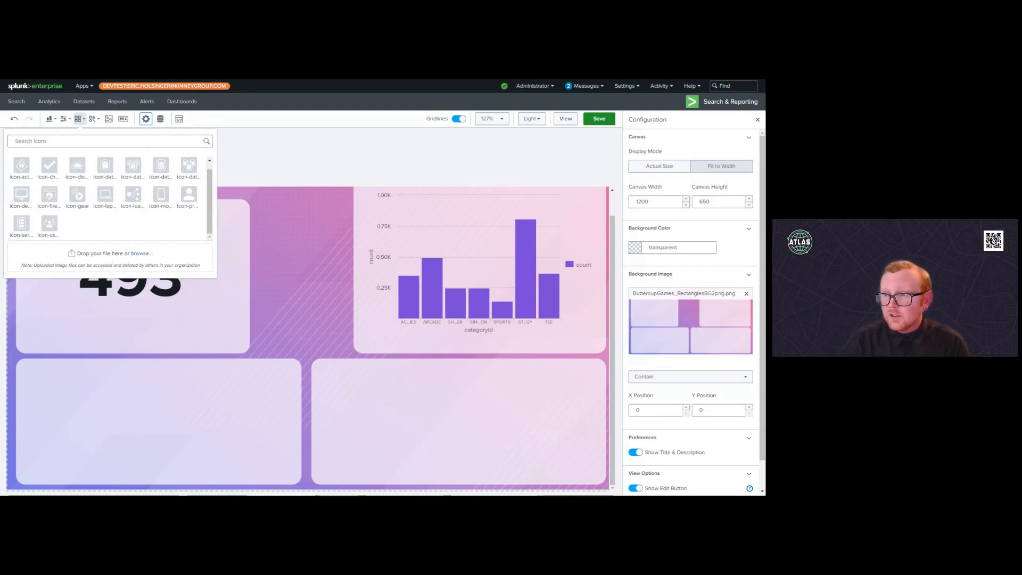
left_click(188, 195)
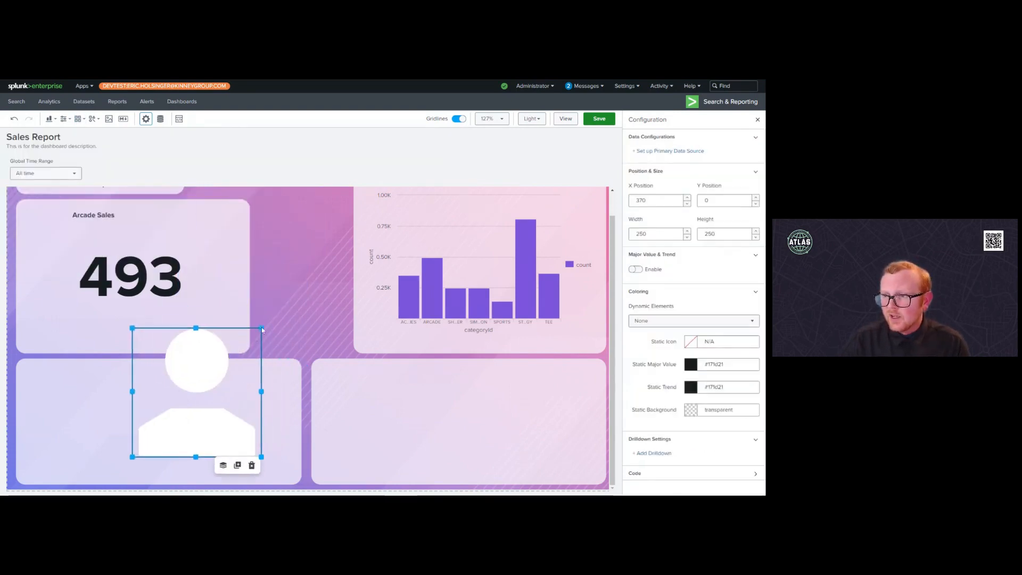
left_click_drag(259, 329, 175, 410)
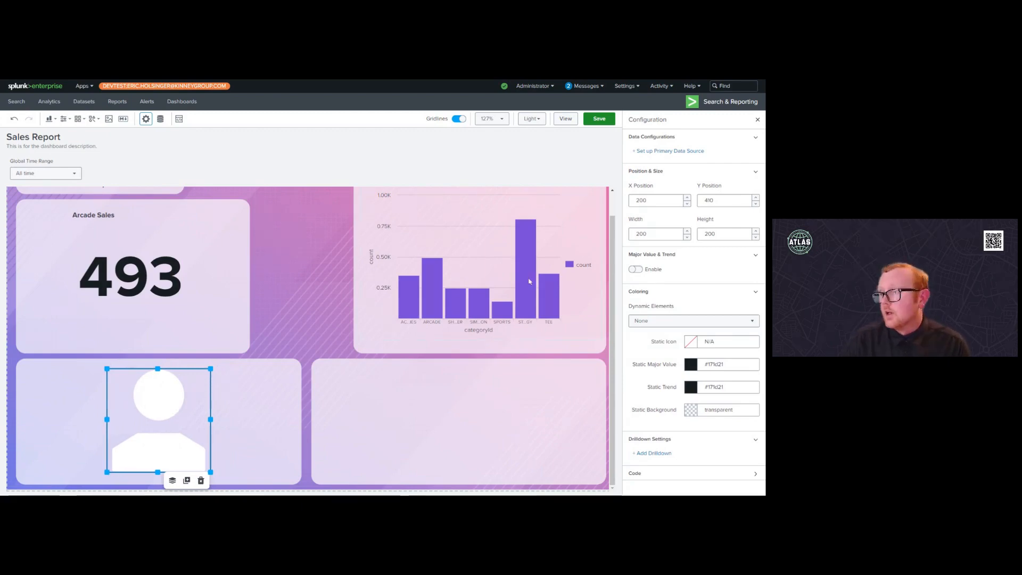
Step: Use Search_2 as the person icon's primary data source and set its dynamic coloring element to Icon
left_click(674, 151)
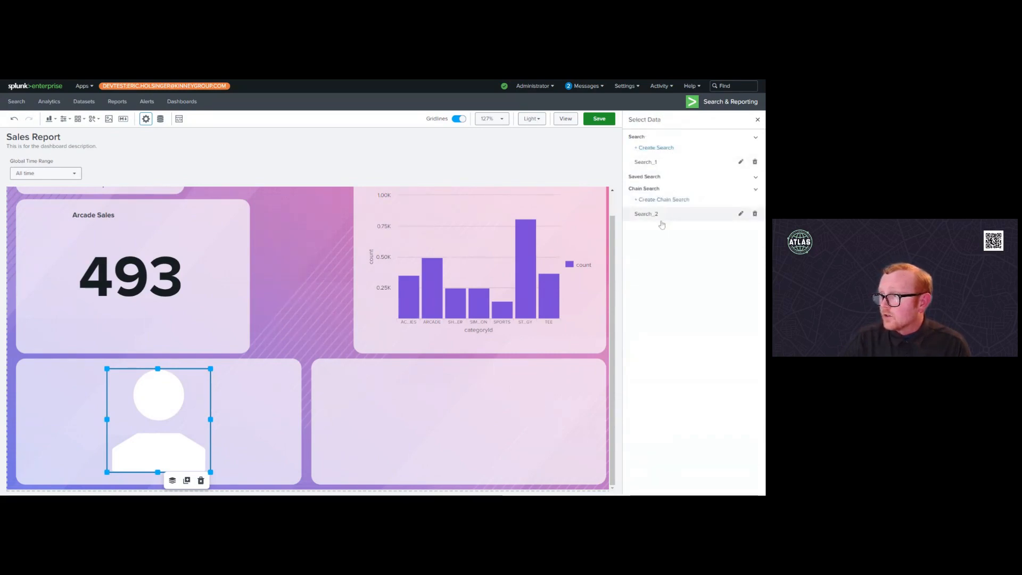
left_click(656, 214)
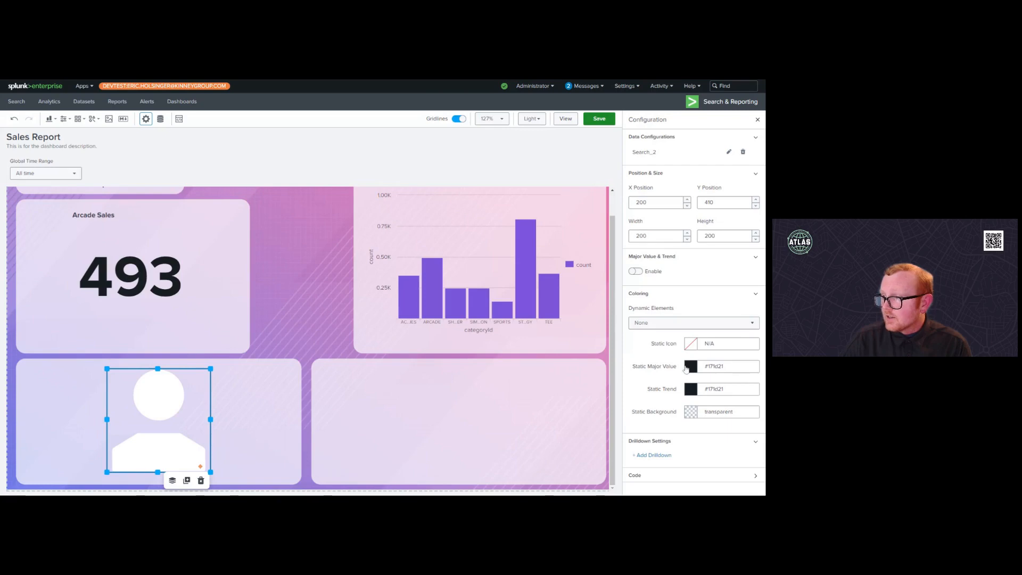
left_click(666, 323)
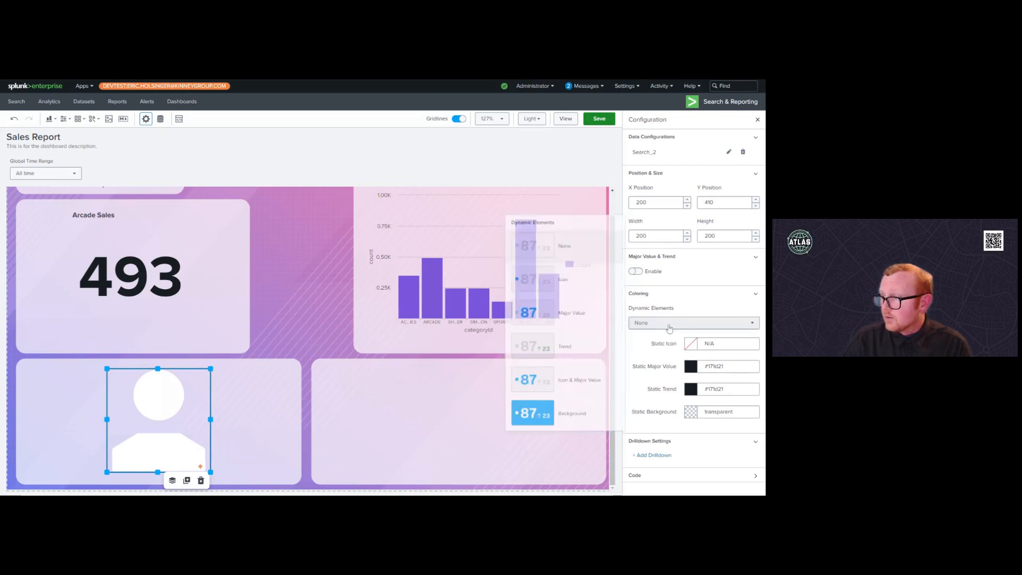
left_click(570, 283)
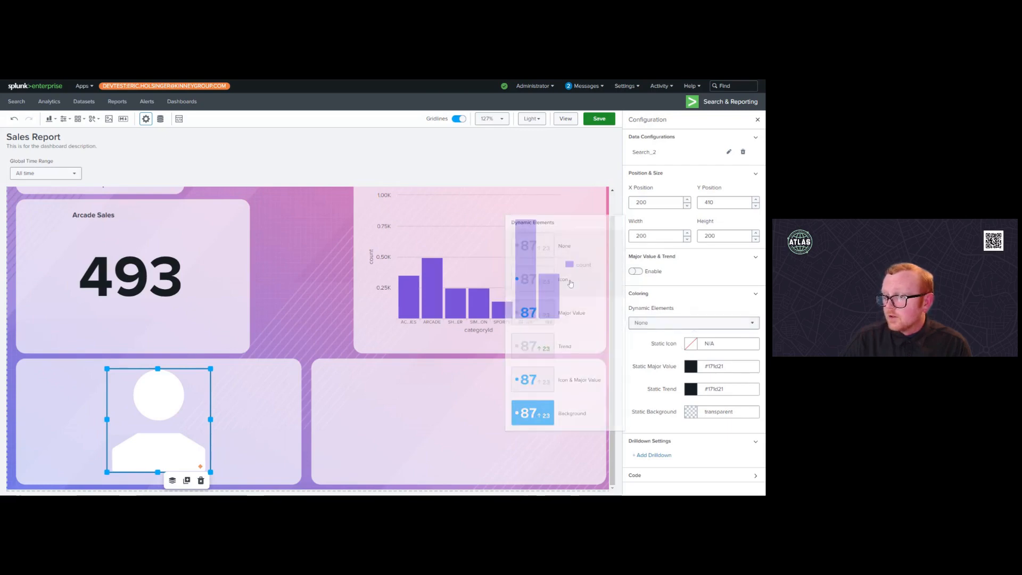
Step: Switch the icon's dynamic coloring to the Light Colors palette and remove the ranges starting at 60 and 40
left_click(692, 345)
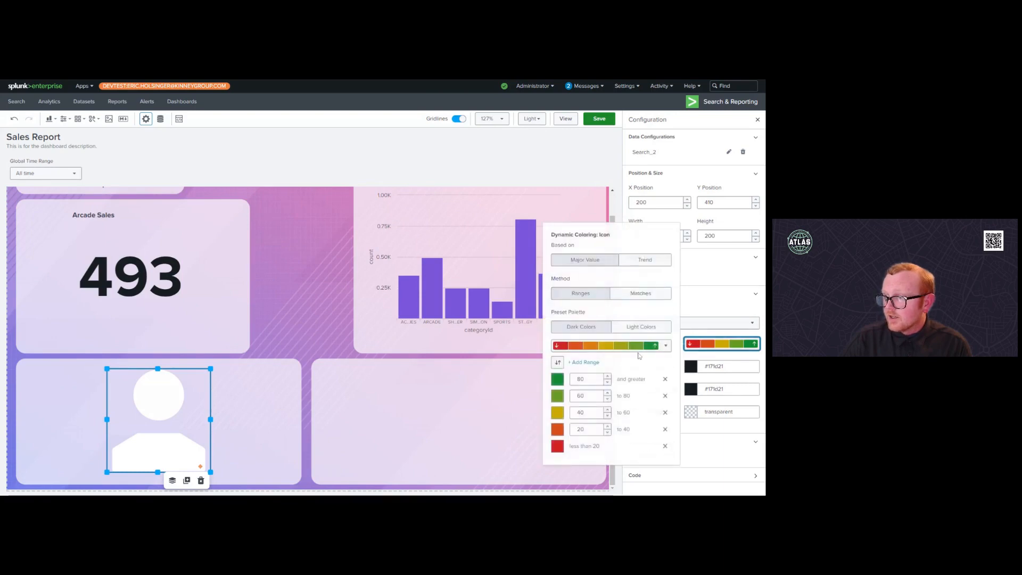
left_click(627, 334)
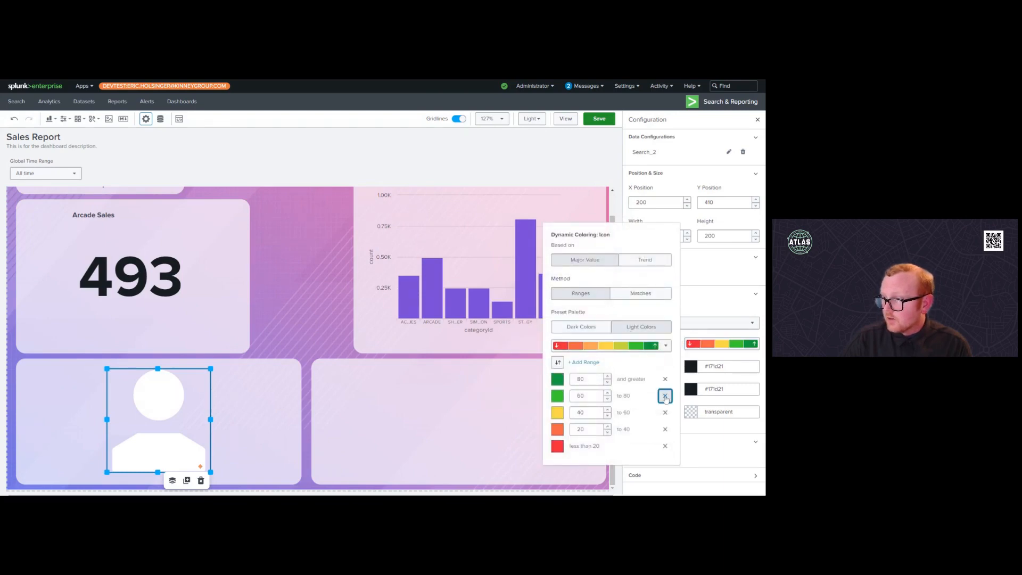
left_click(665, 397)
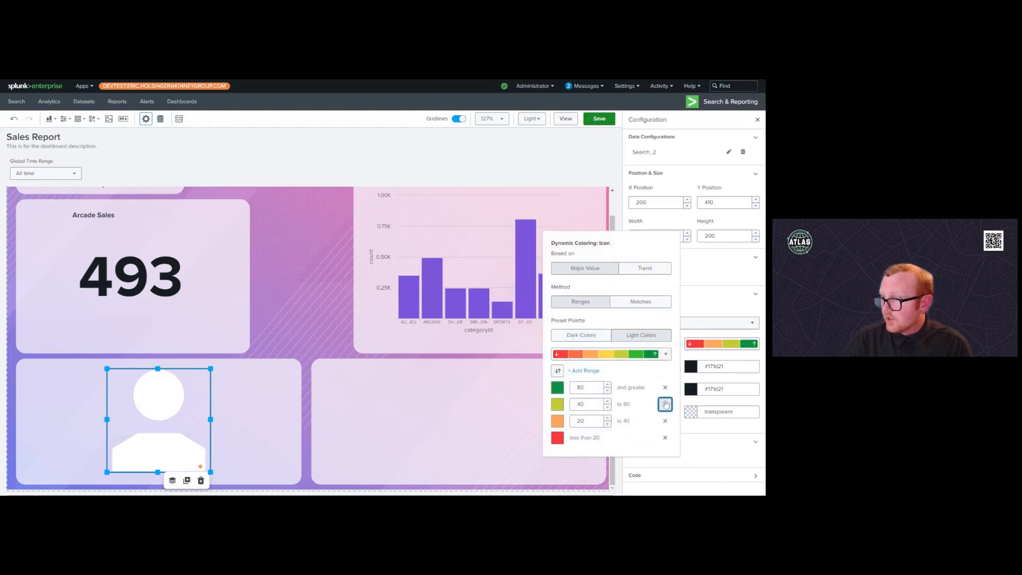
left_click(665, 403)
Step: Set the icon's color ranges to green from 300 and yellow from 100
left_click_drag(593, 396, 566, 401)
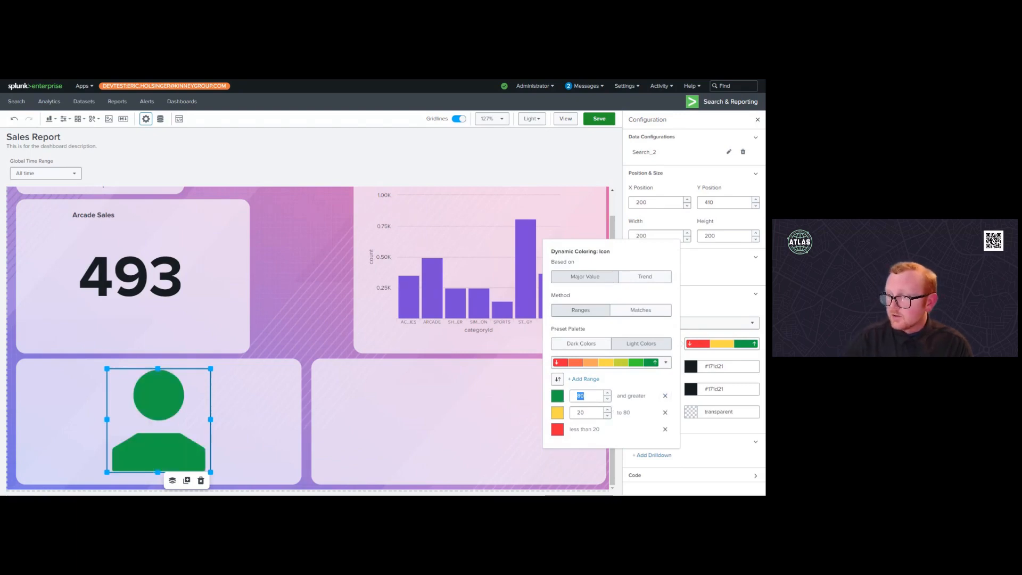
type("3")
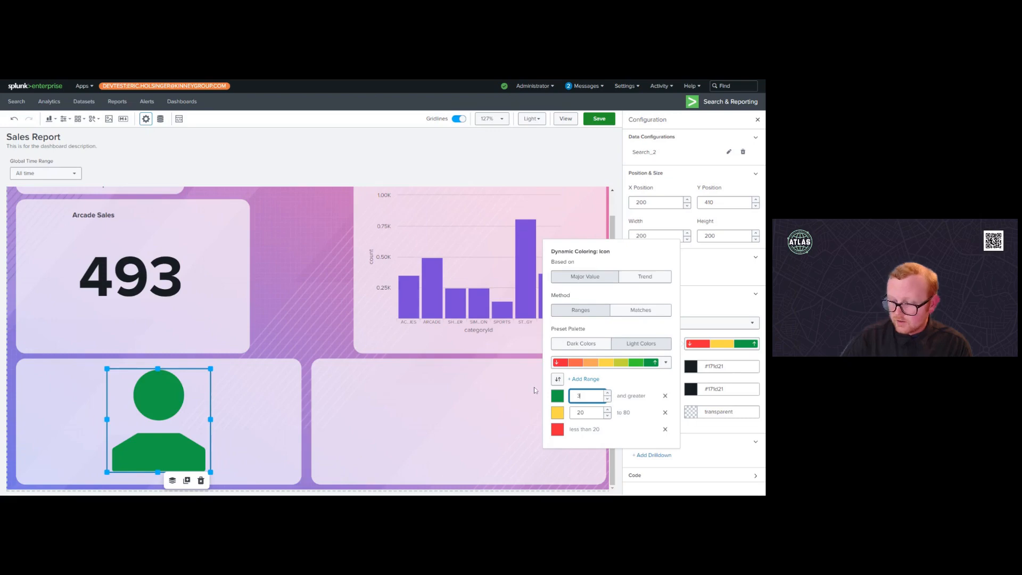
type("00")
key("Tab")
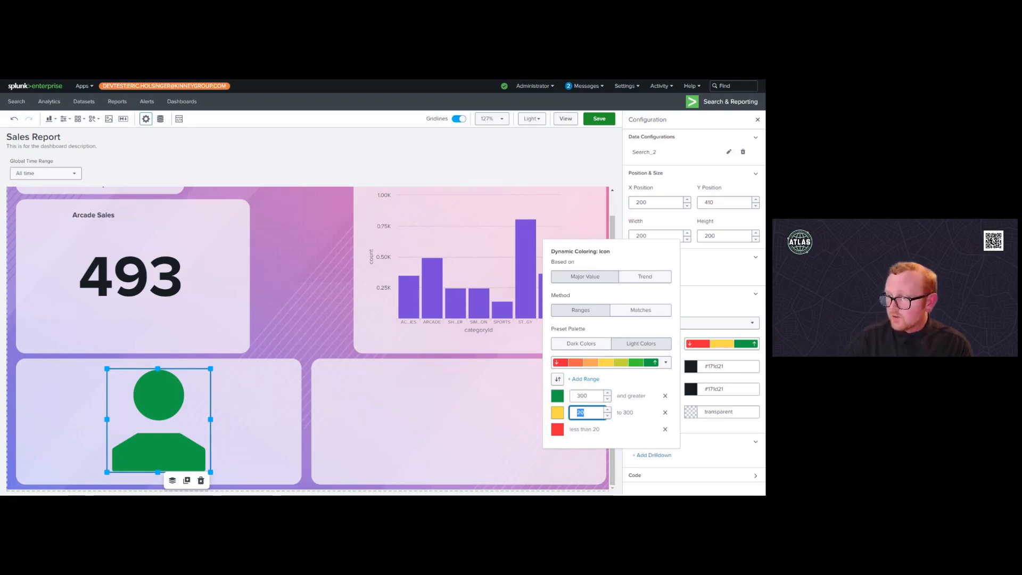
type("100")
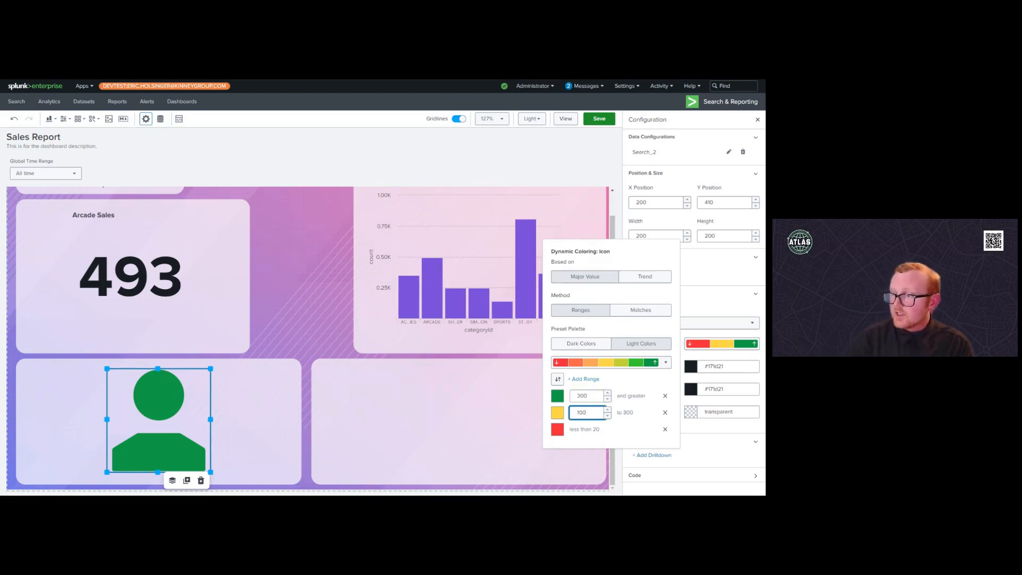
left_click(628, 429)
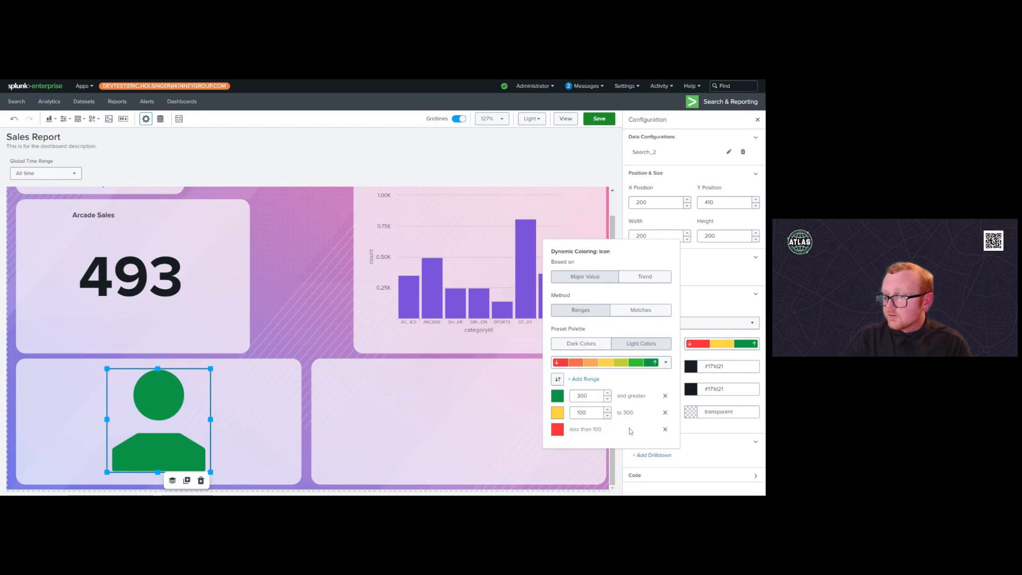
left_click(709, 277)
Step: Try showing the major value and trend with the person icon
left_click(636, 271)
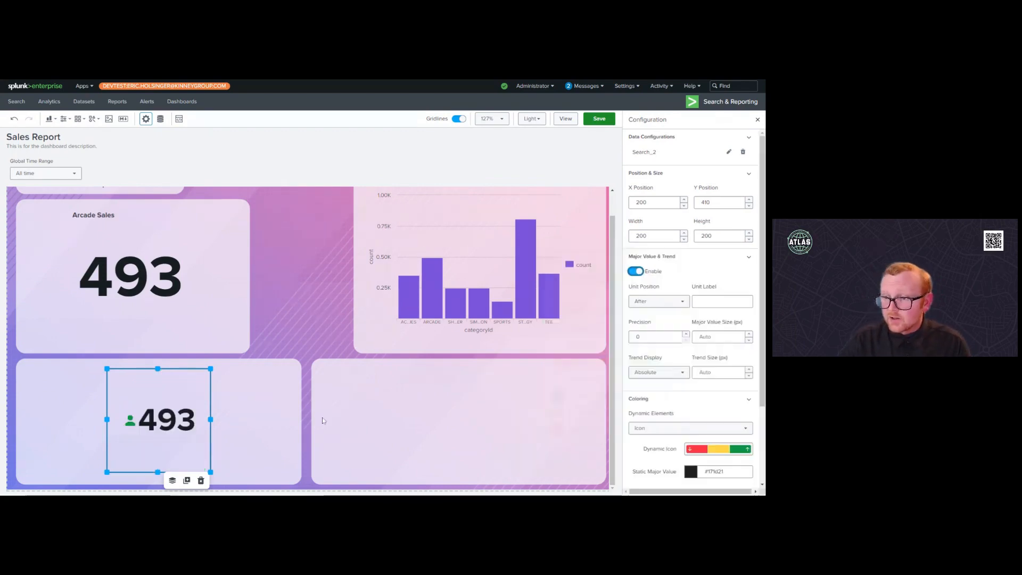
left_click(642, 272)
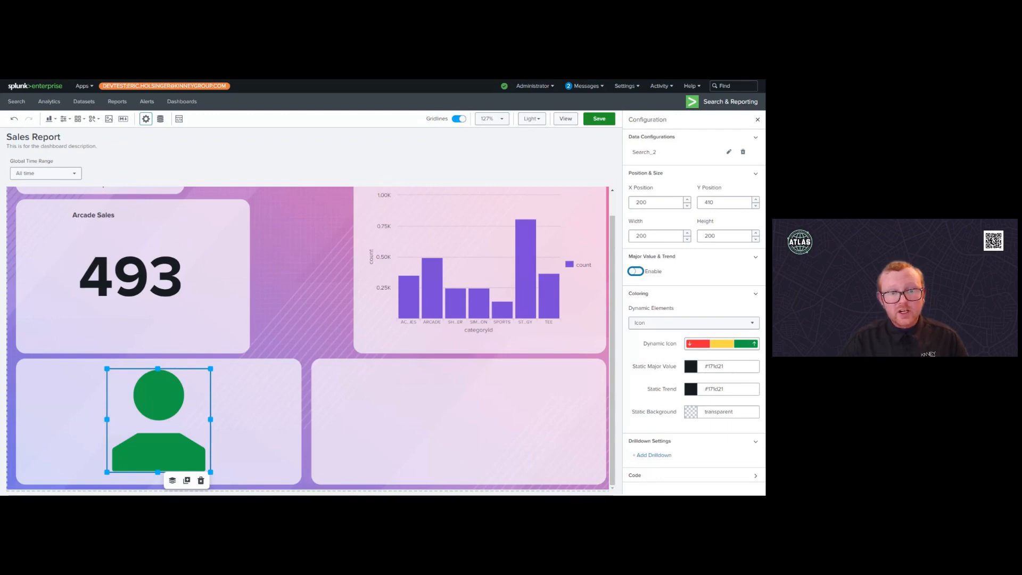
Step: Set the Arcade Sales single value's dynamic coloring element to Major Value
left_click(147, 270)
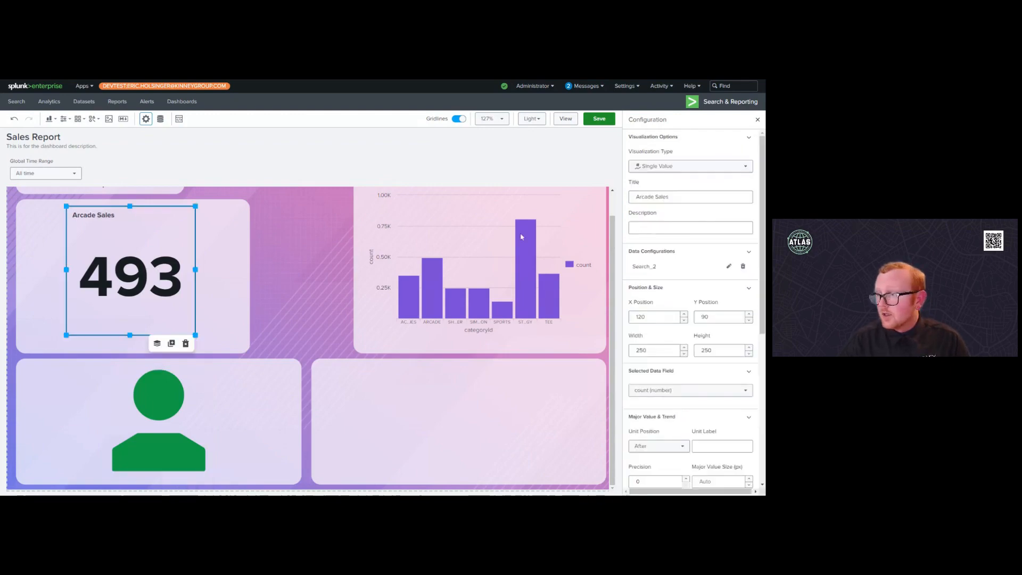
scroll(687, 365, "down", 5)
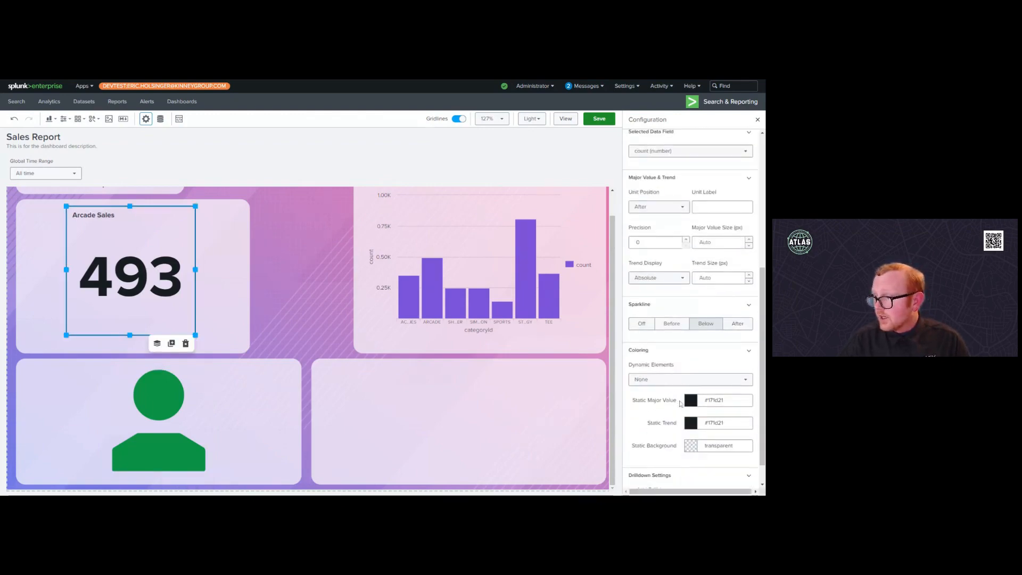
left_click(687, 379)
left_click(538, 350)
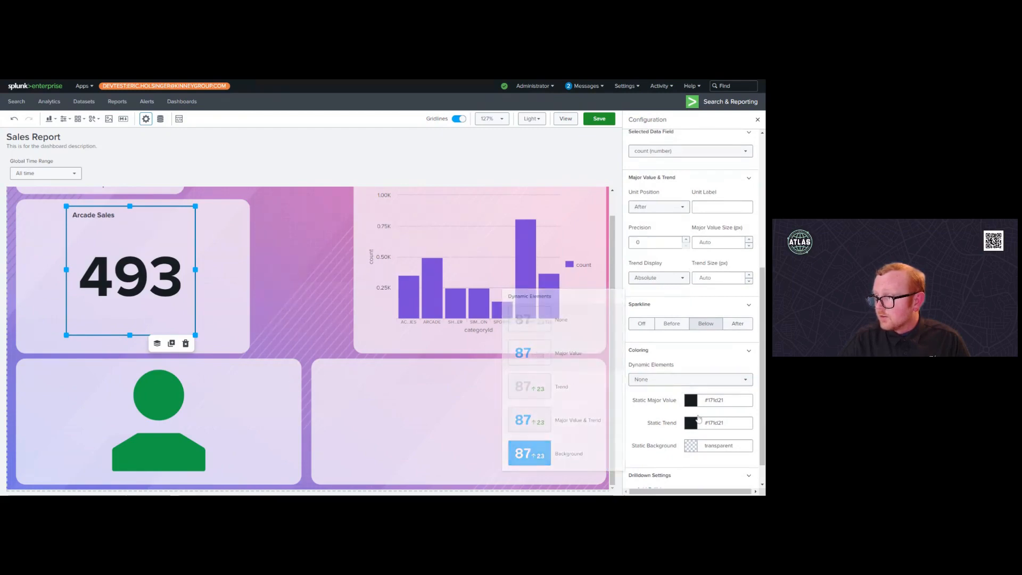
Step: Apply the Light Colors palette to the Arcade Sales major value and remove the ranges starting at 60 and 40
left_click(694, 400)
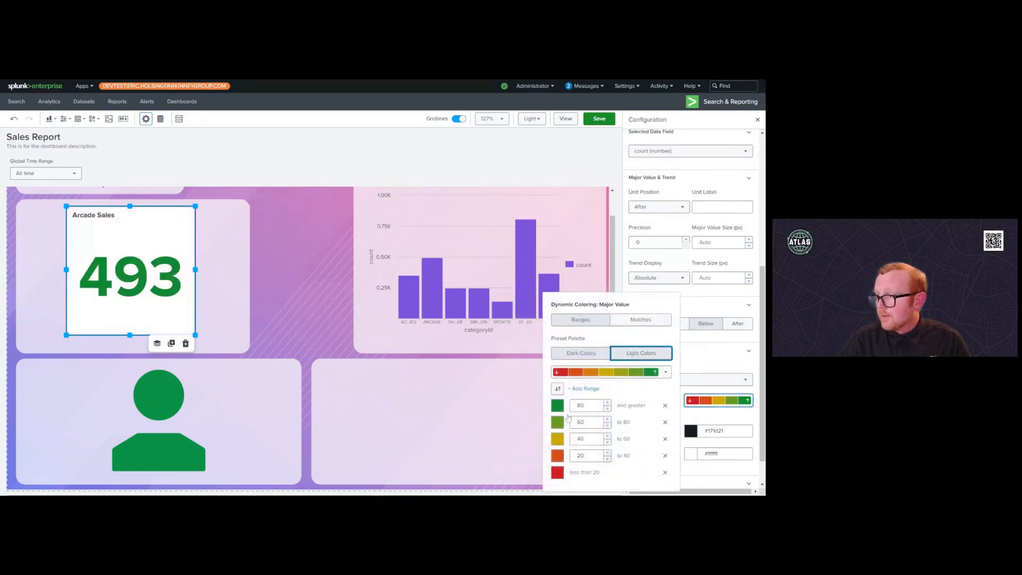
left_click(636, 355)
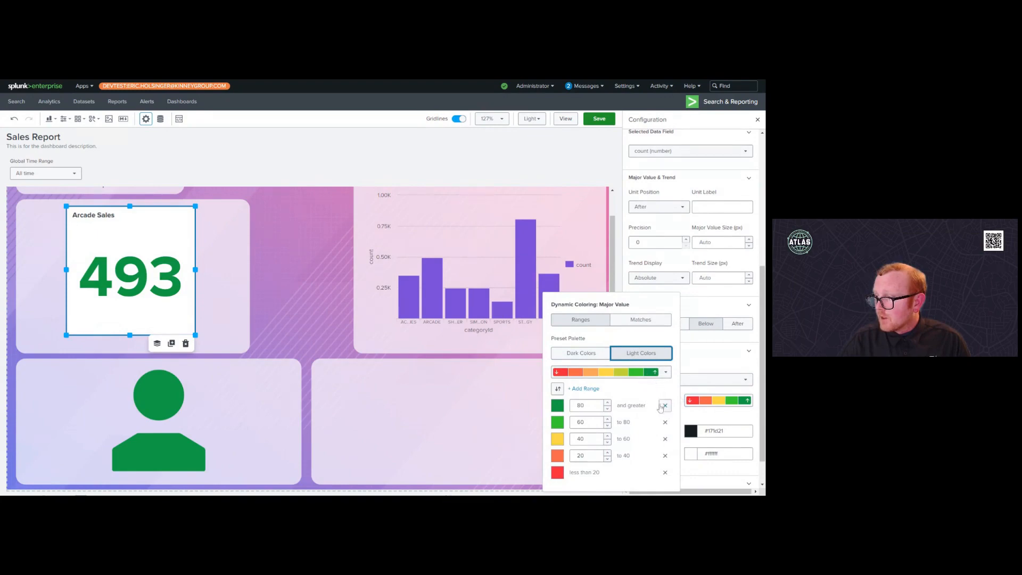
left_click(665, 414)
left_click(666, 422)
left_click(665, 422)
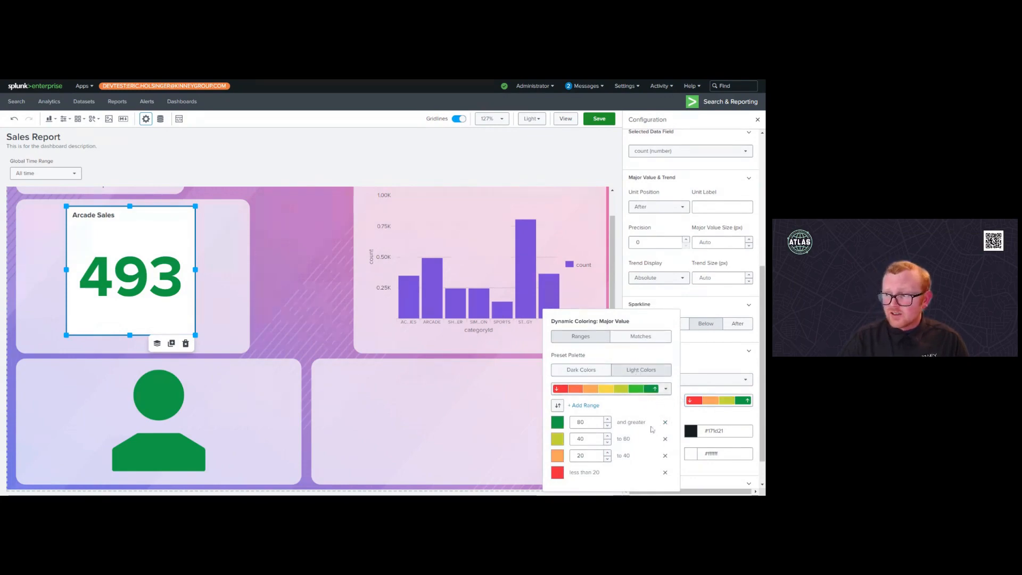
left_click(665, 439)
Step: Set the Arcade Sales color ranges to green from 300 and yellow from 100
double_click(572, 431)
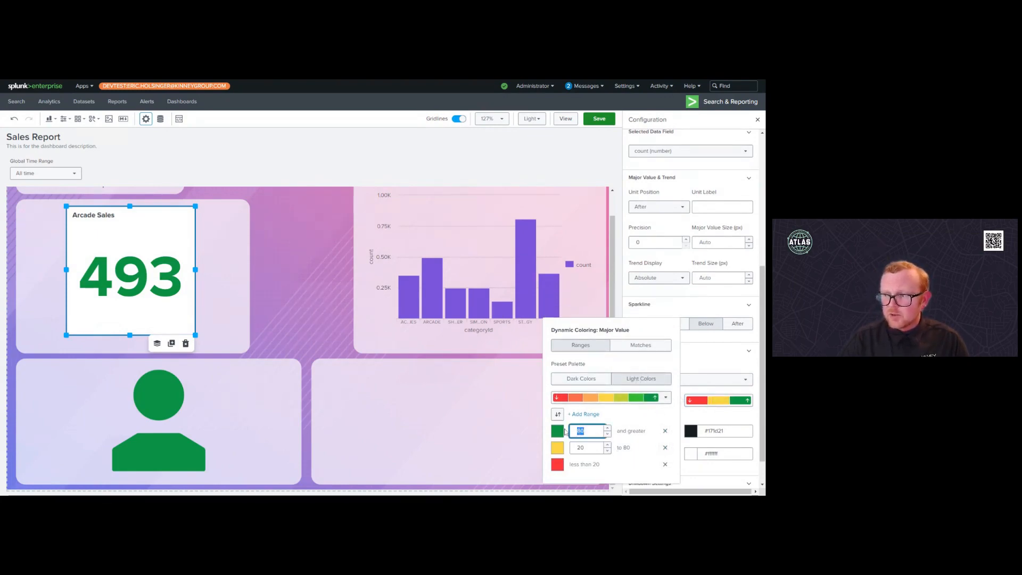
type("300")
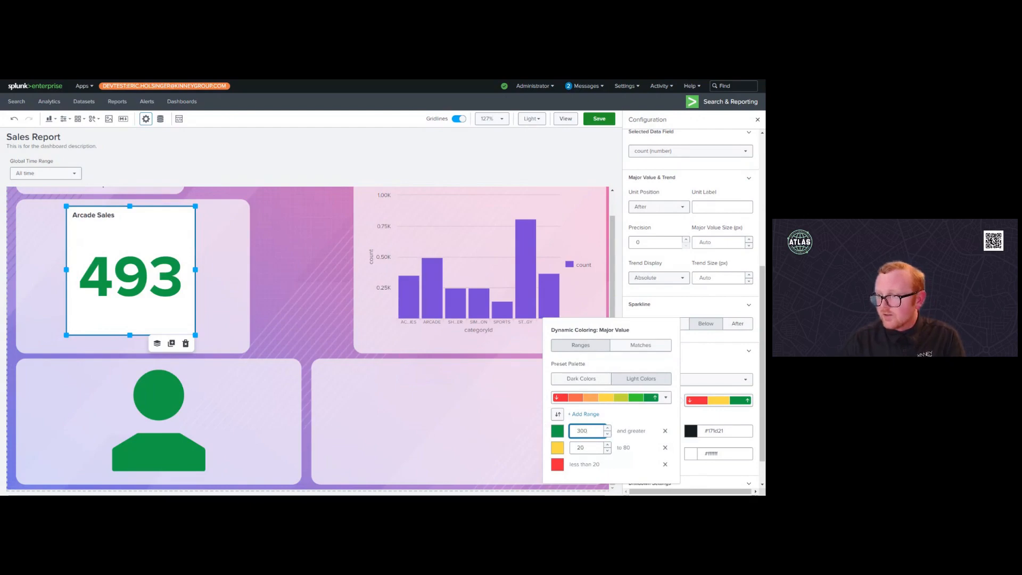
double_click(580, 448)
type("100")
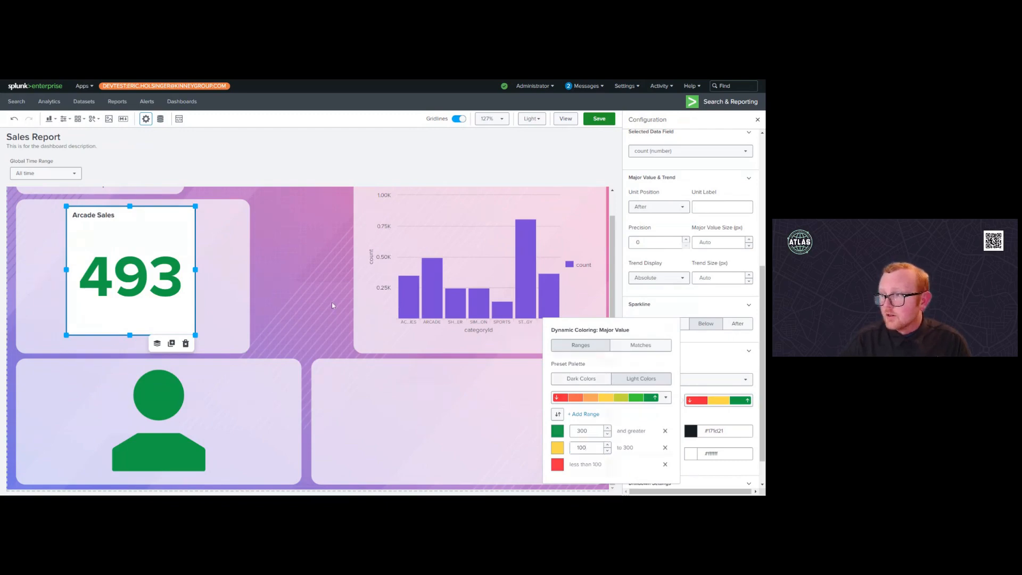
left_click(741, 402)
Step: Make the Arcade Sales single value's static background transparent again and deselect it
left_click(691, 454)
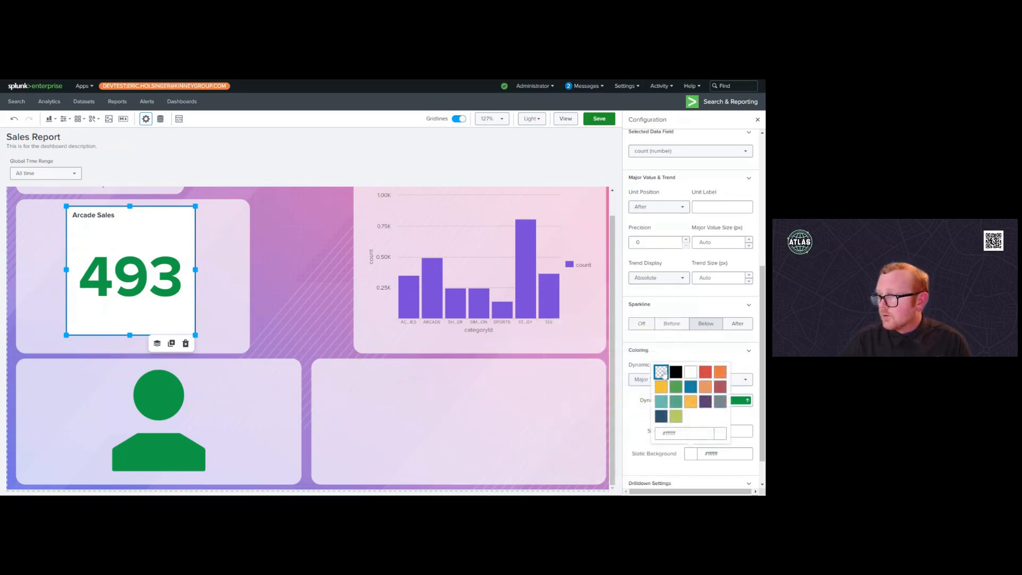
left_click(664, 373)
left_click(670, 349)
left_click(257, 275)
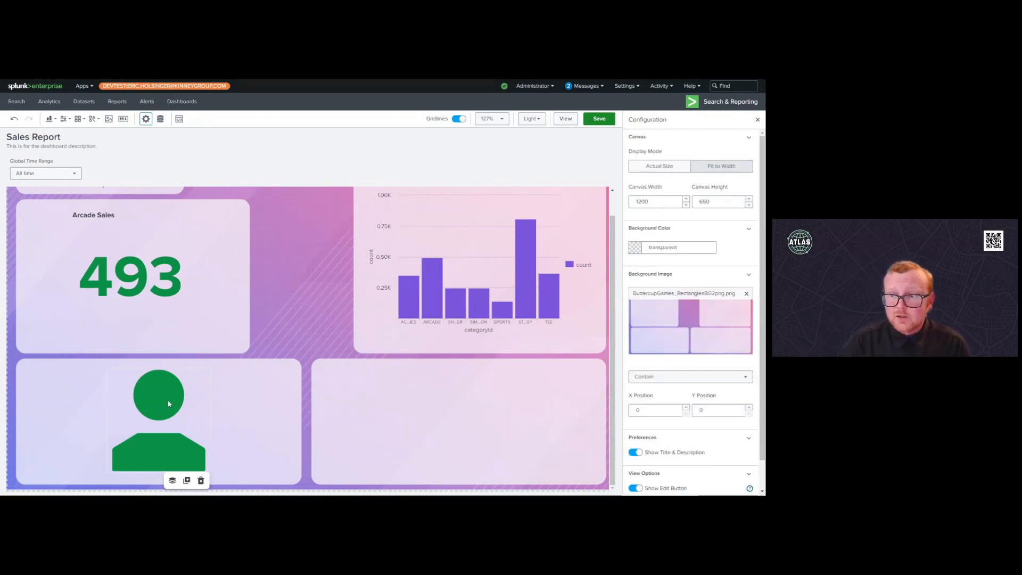
left_click(97, 121)
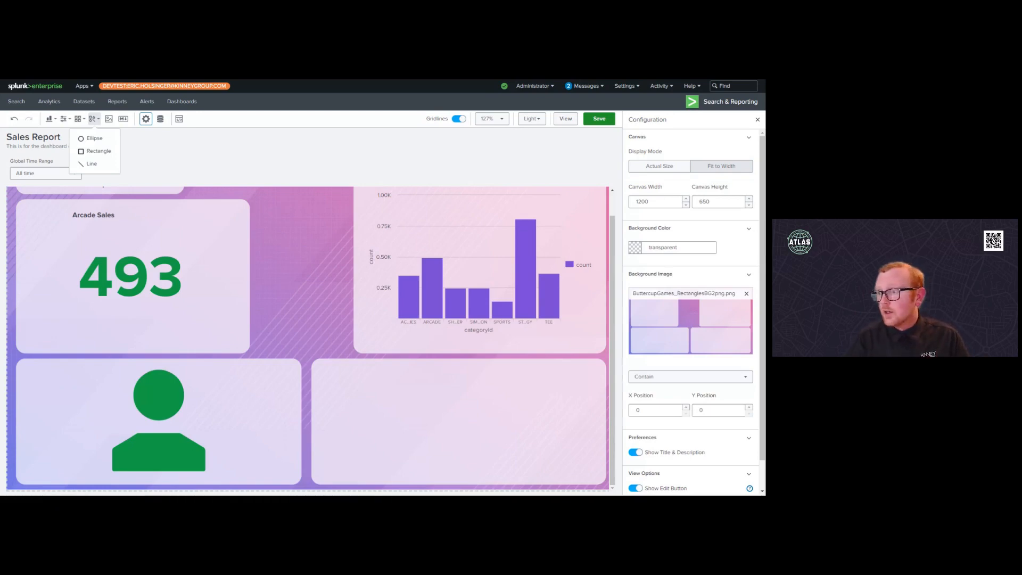
scroll(458, 313, "up", 1)
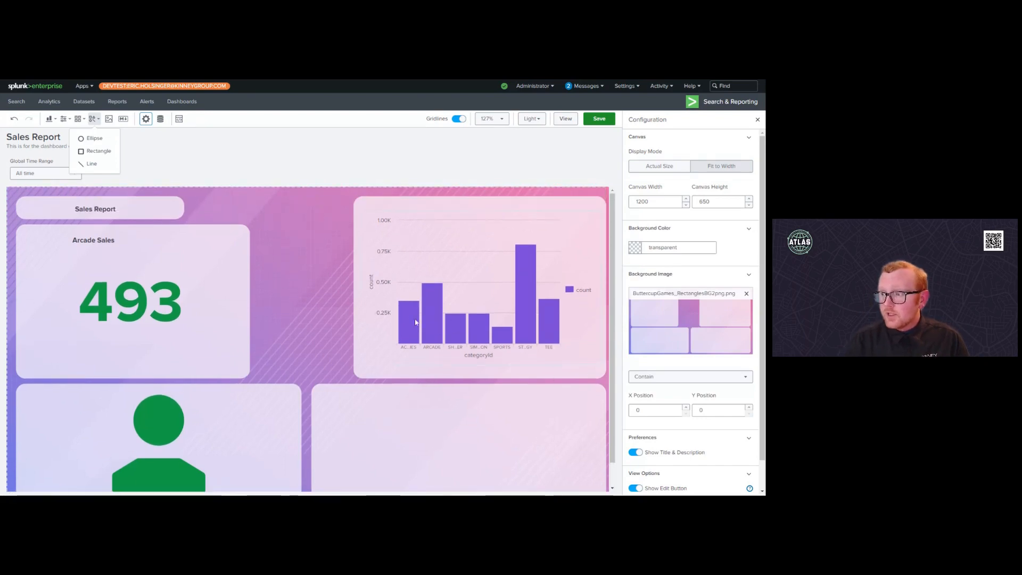
left_click(480, 292)
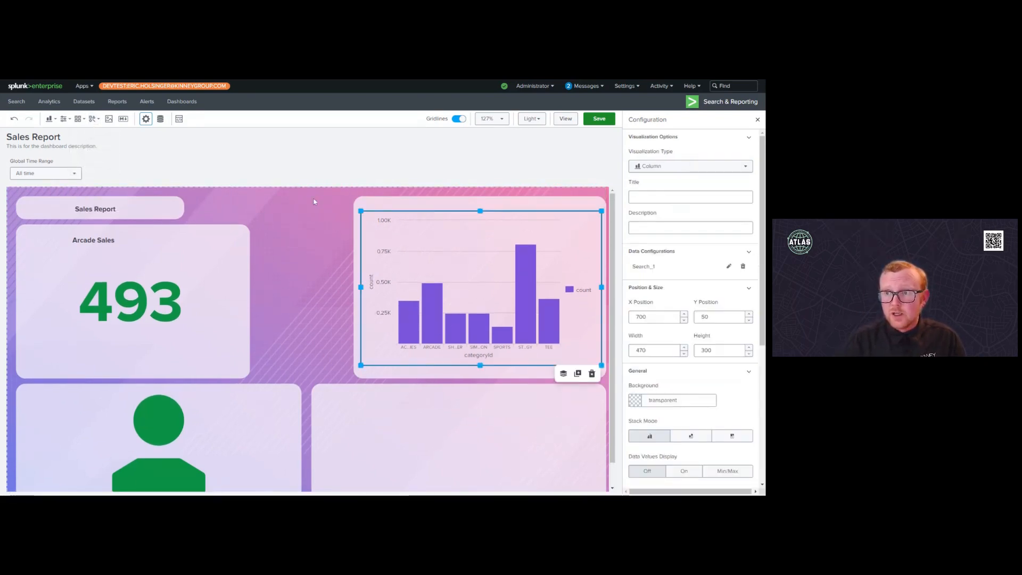
left_click(293, 186)
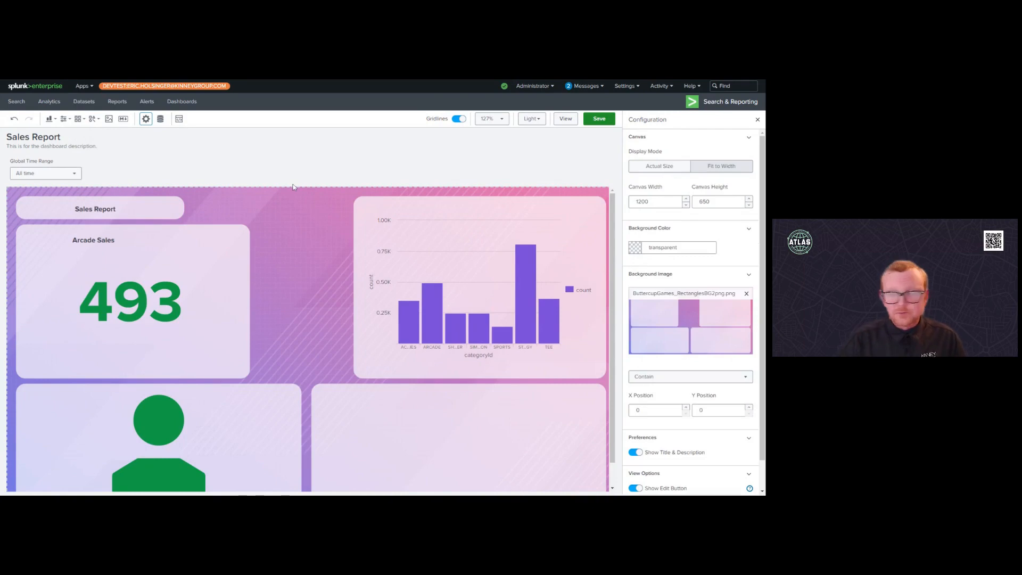
left_click(407, 238)
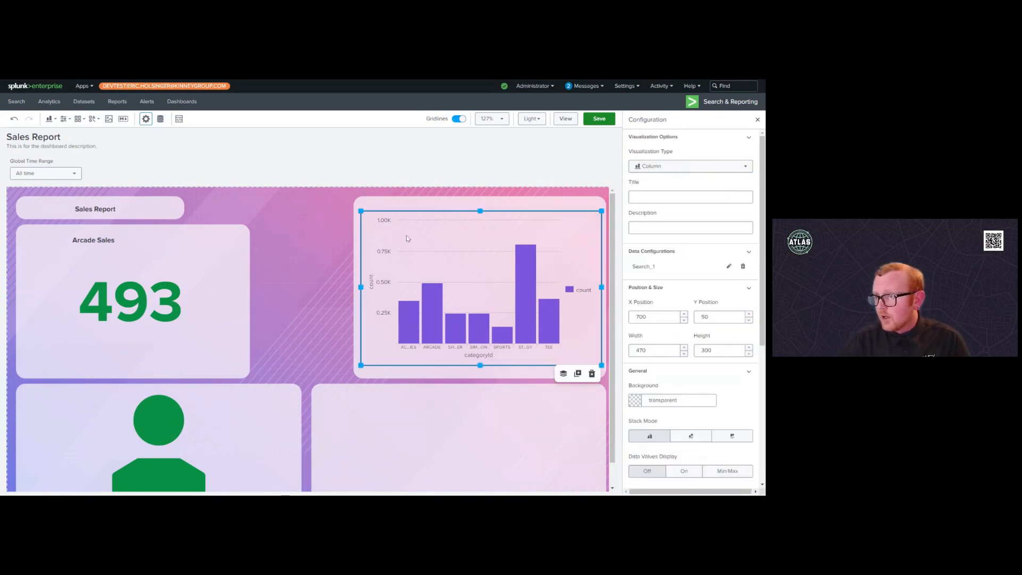
scroll(330, 277, "down", 1)
left_click(302, 292)
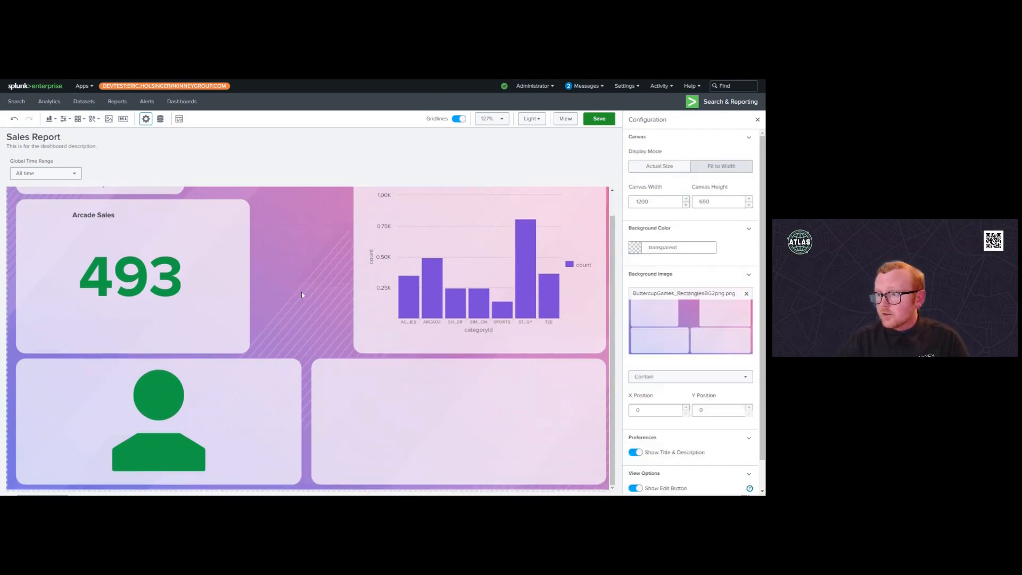
left_click(440, 278)
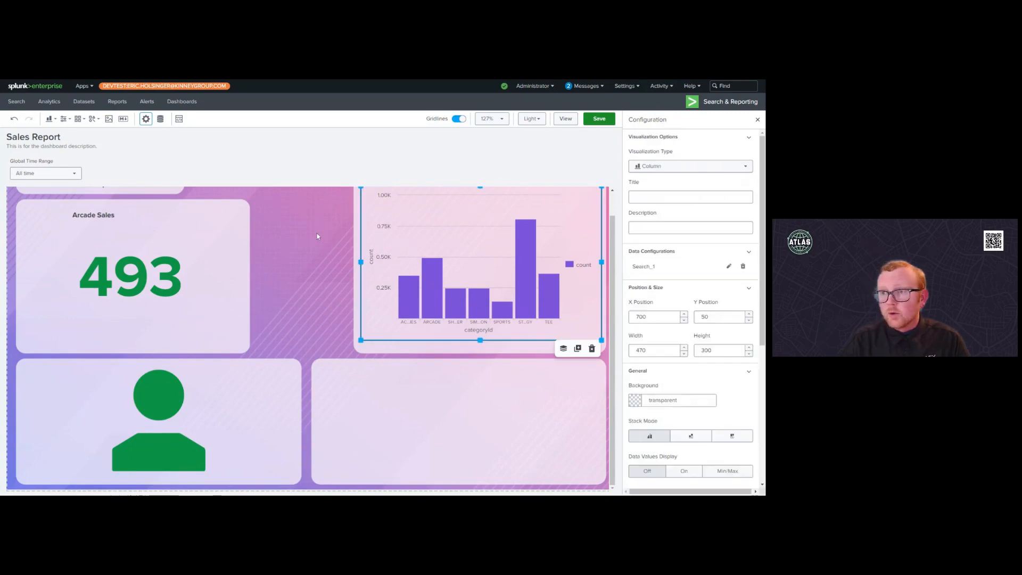
left_click(318, 237)
Step: Add a Single Value visualization of 230 by 220 at X 790, Y 400, inside the empty lower card beneath the column chart
left_click(50, 118)
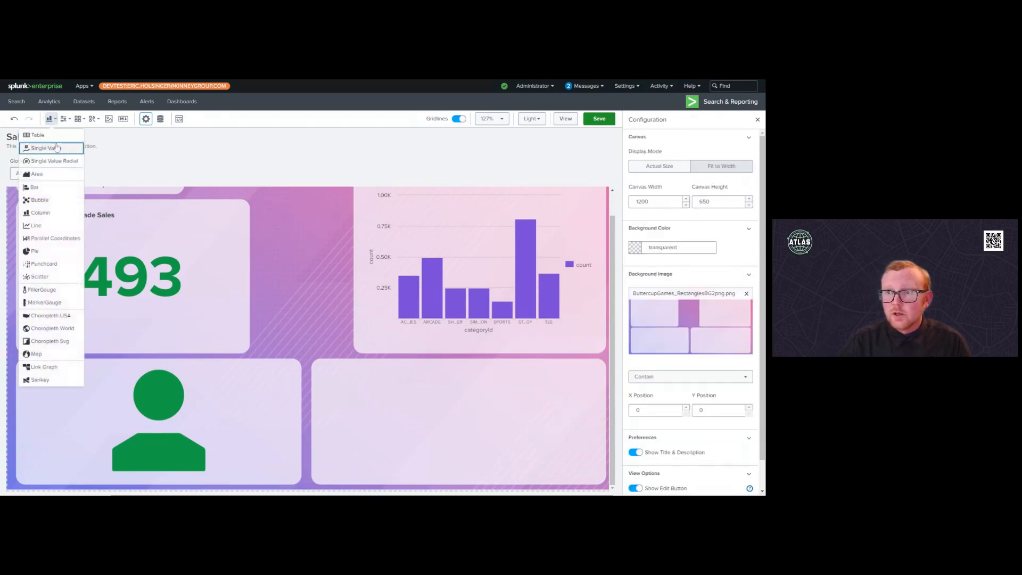
left_click(57, 148)
left_click_drag(284, 268, 471, 440)
left_click_drag(504, 349, 494, 364)
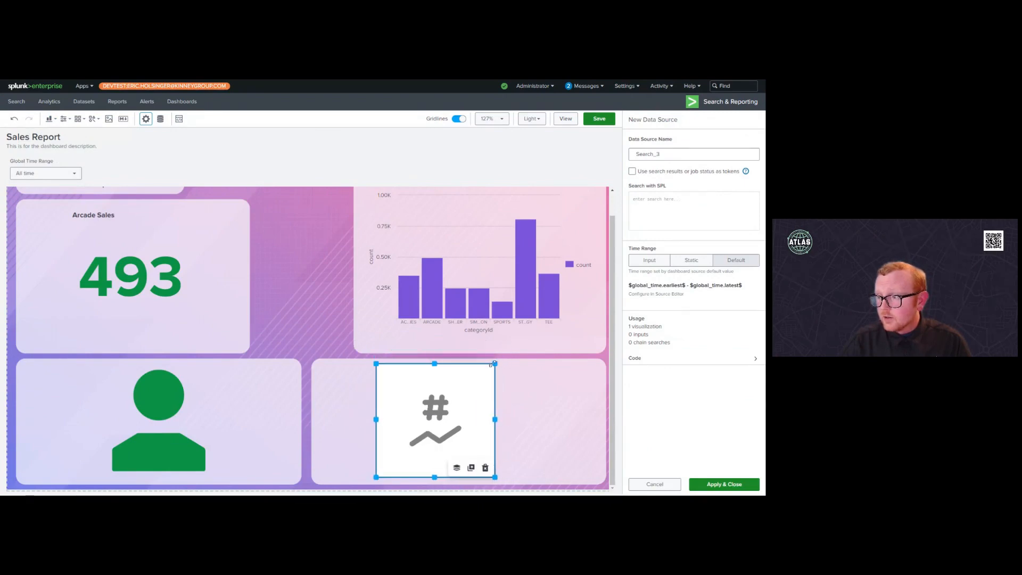
left_click_drag(463, 401, 490, 401)
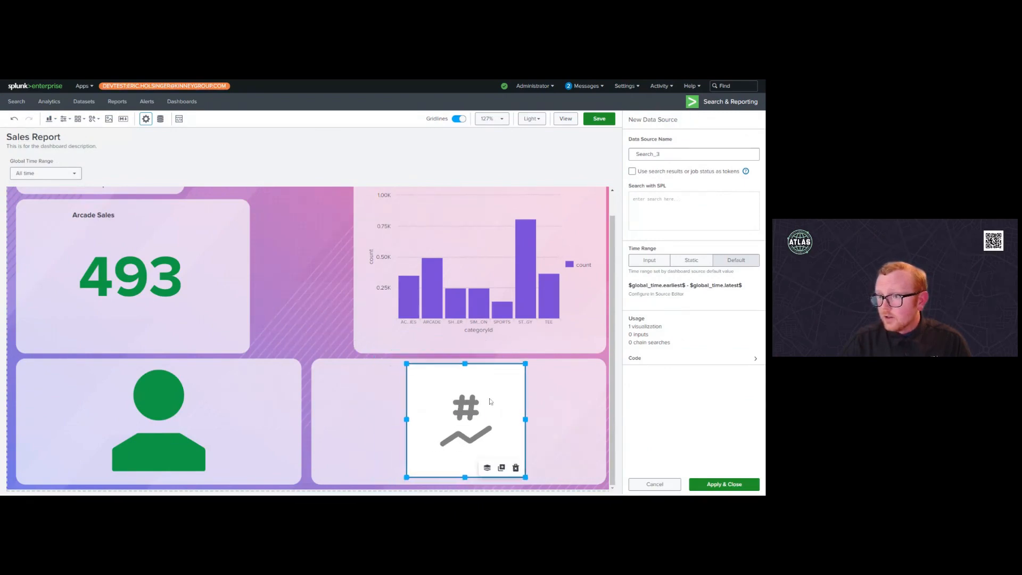
Step: Change the person icon's visualization ID to viz_icon
left_click(160, 400)
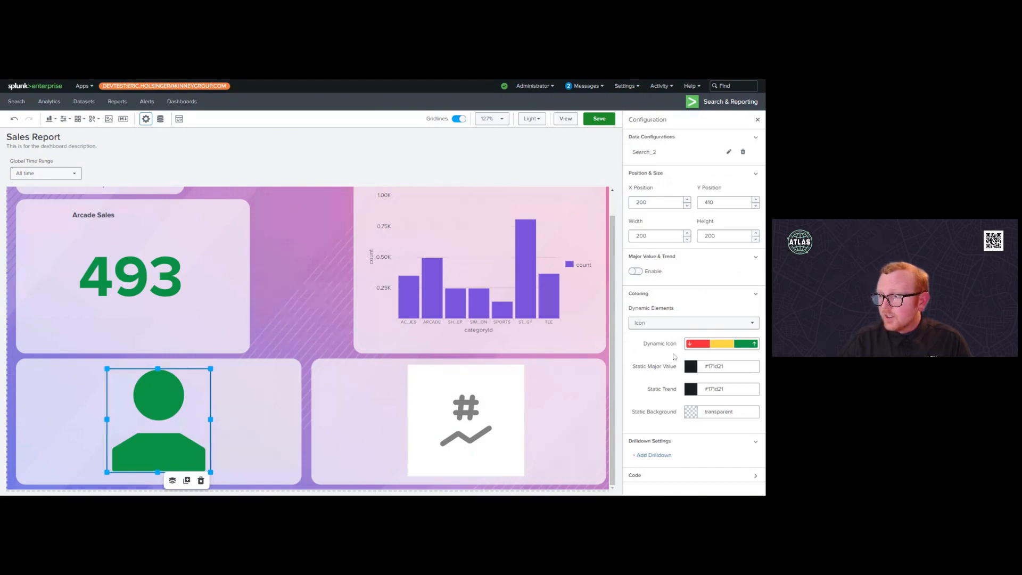
left_click_drag(671, 453, 646, 452)
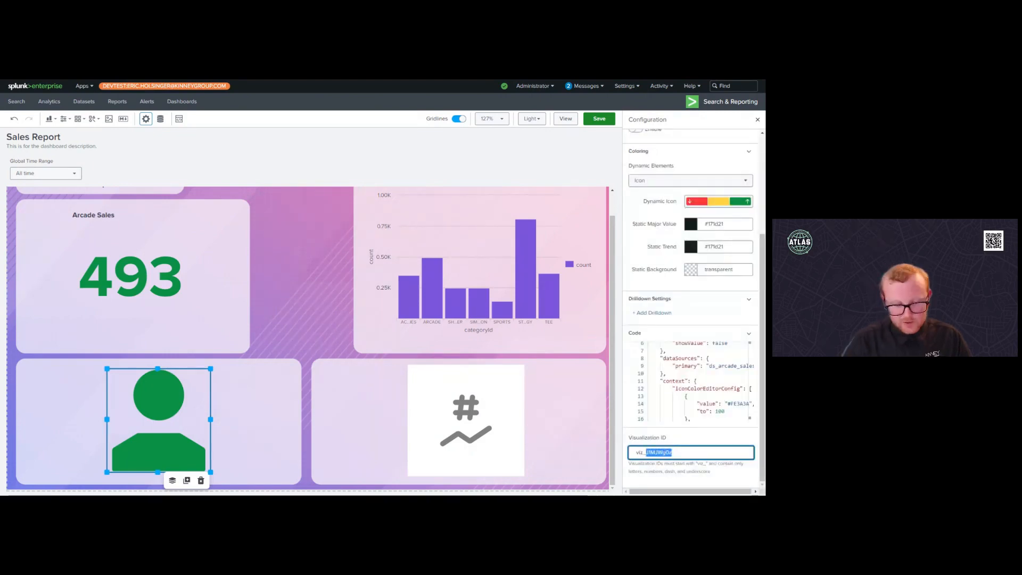
type("icon")
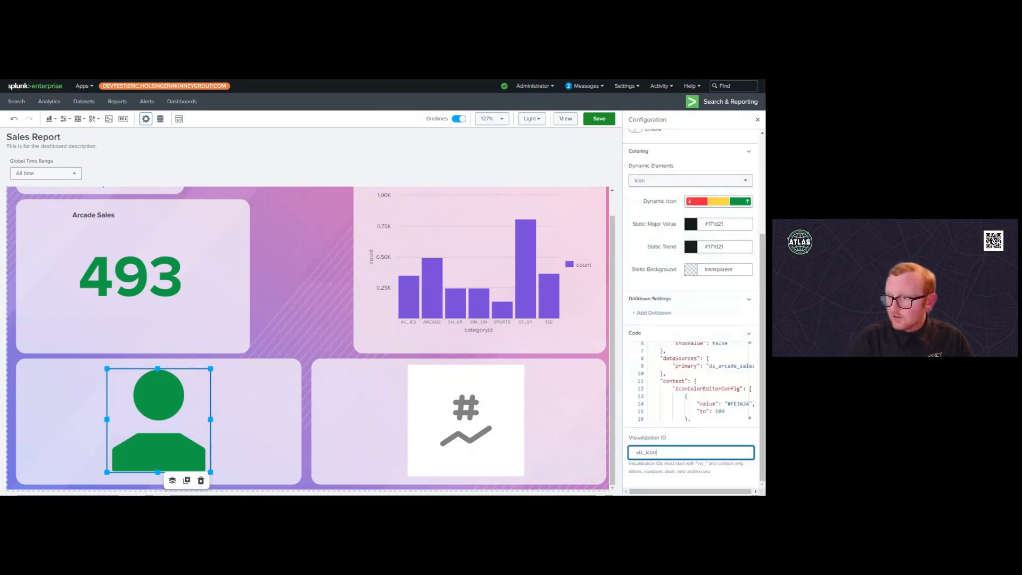
left_click(494, 401)
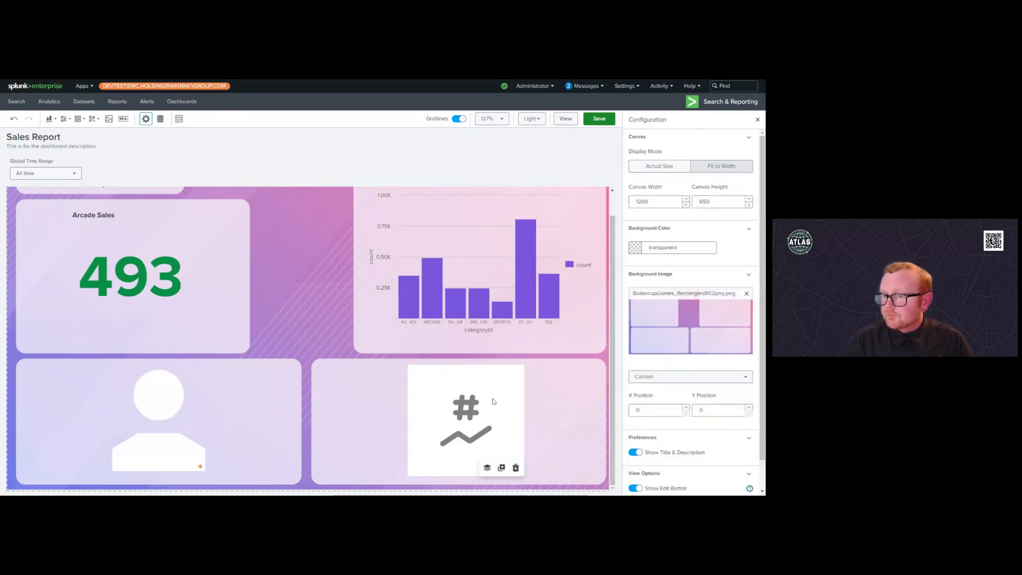
Step: Create a chain search as the new single value's primary data source, with Search_1 as its parent
left_click(494, 401)
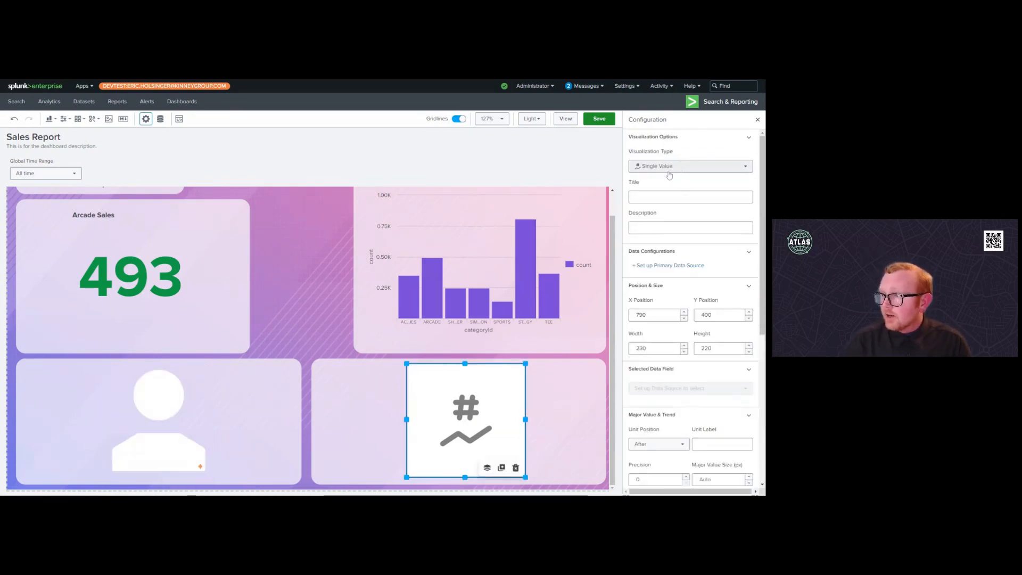
left_click(672, 270)
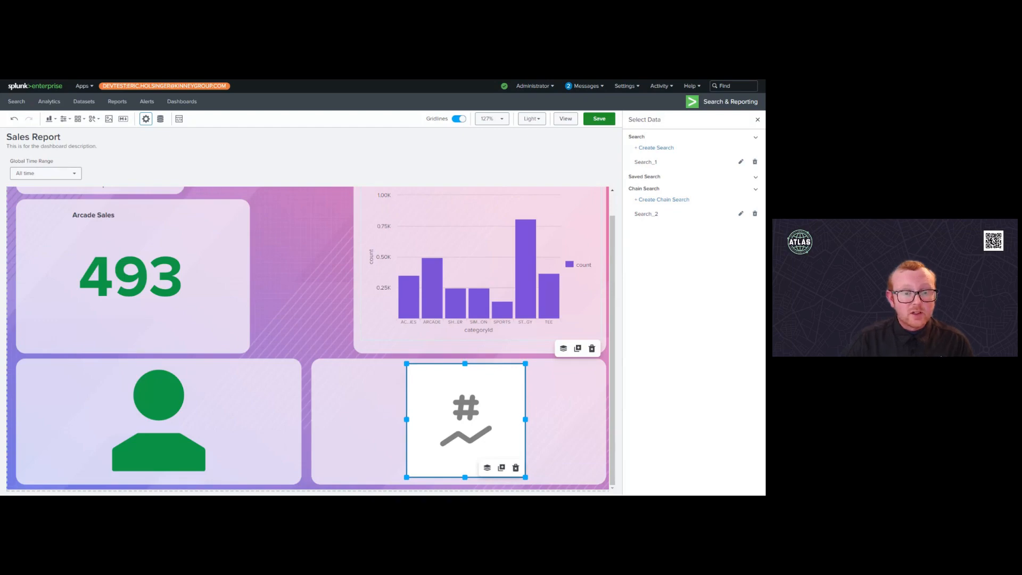
left_click(663, 199)
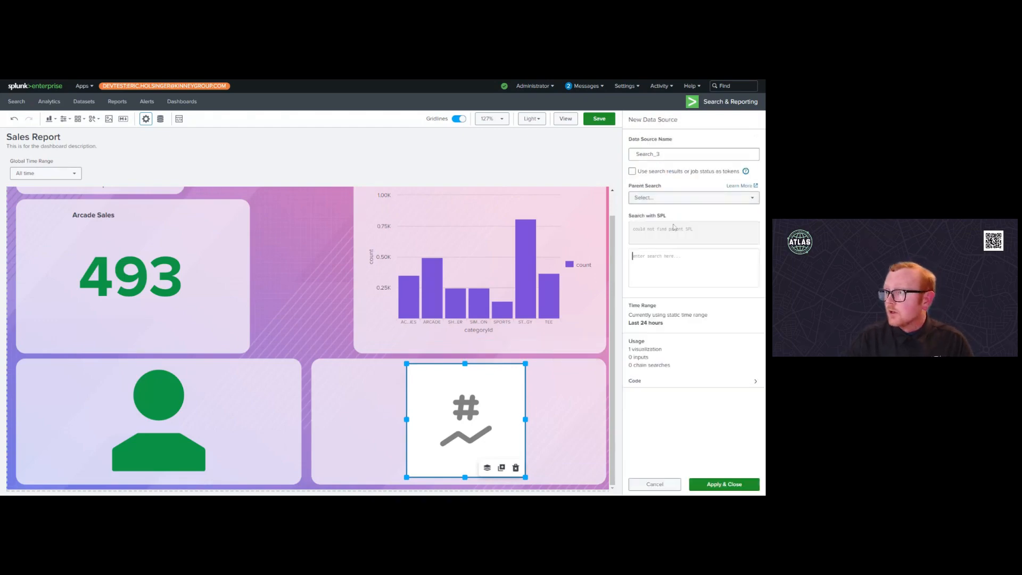
left_click(667, 195)
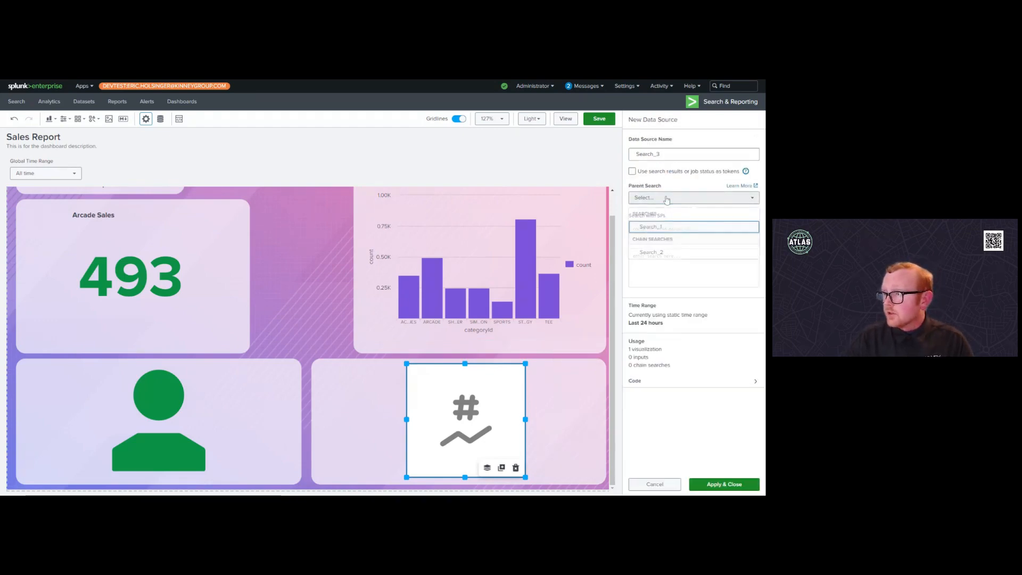
left_click(668, 226)
left_click(696, 270)
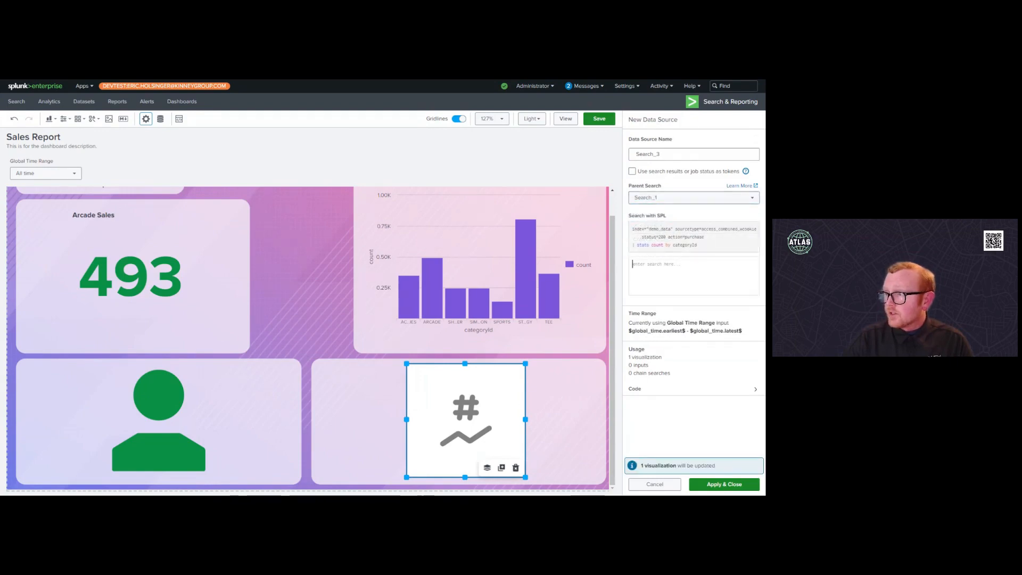
Step: Apply the chain query "| search categoryId=$category$" to the new single value and save the dashboard
type("| sea")
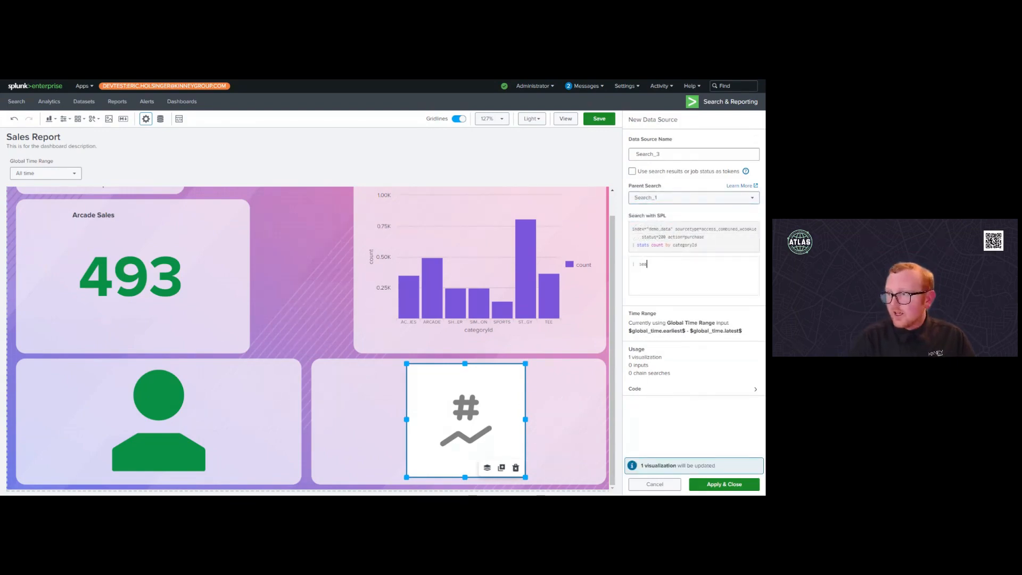
type("rch ")
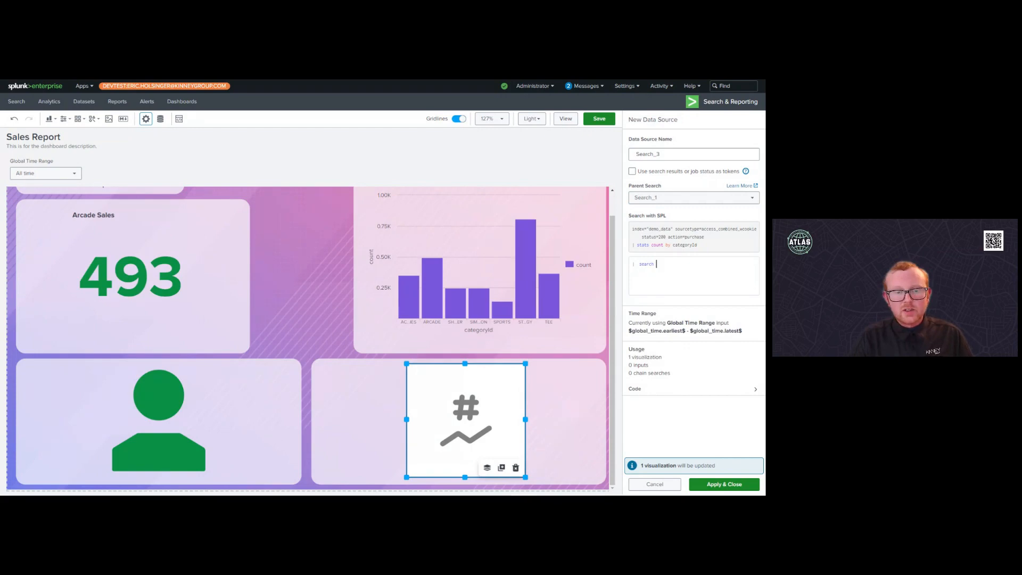
type("categoryId=$category$")
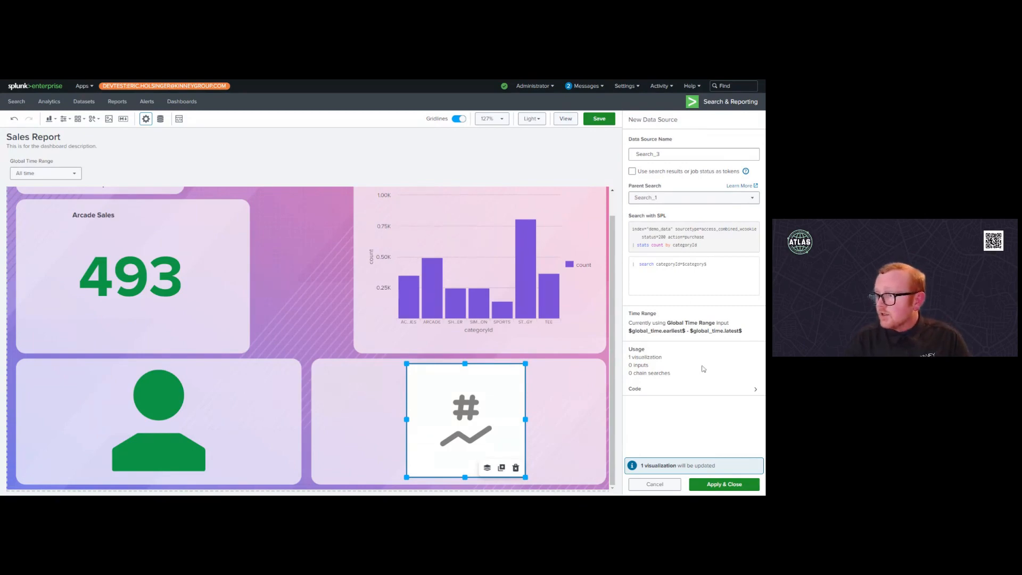
left_click(722, 485)
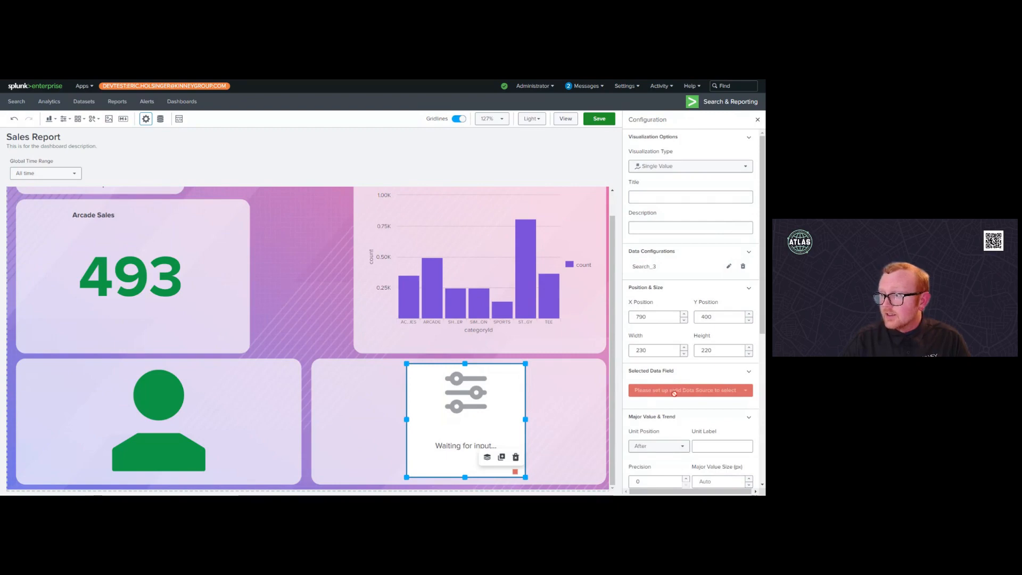
mouse_move(447, 274)
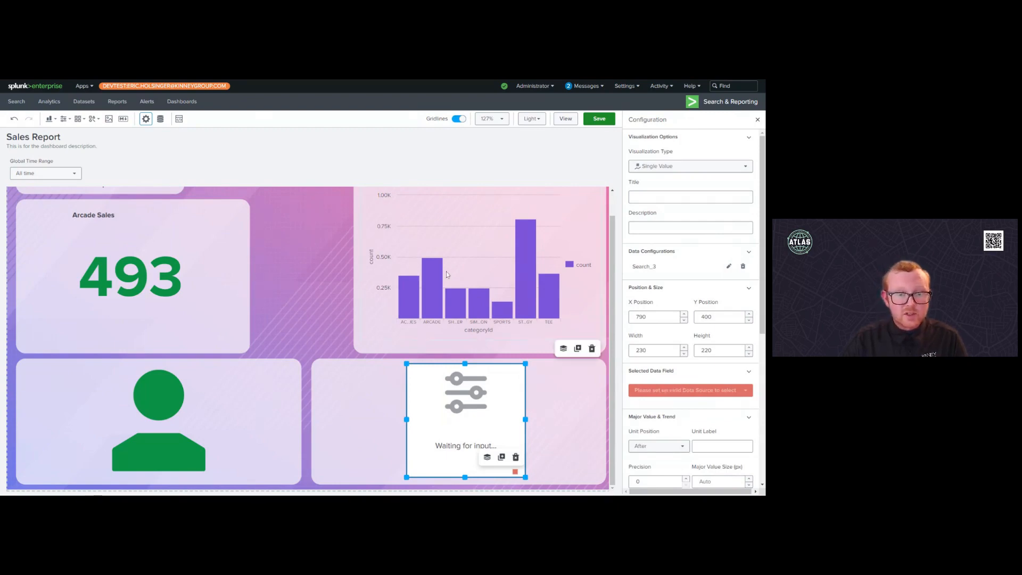
left_click(598, 119)
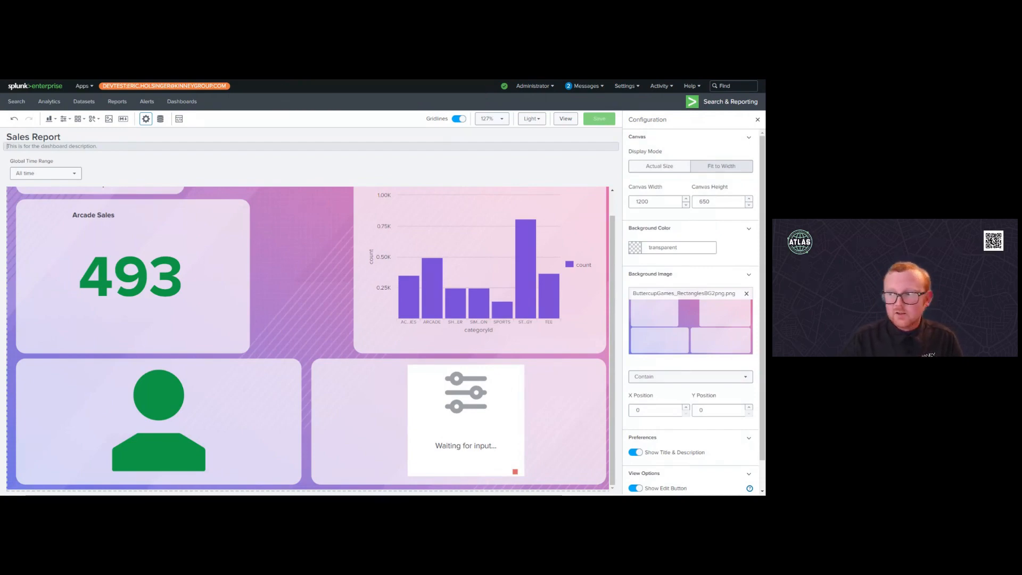
Step: Change the new single value's visualization ID to viz_token_vis
mouse_move(490, 426)
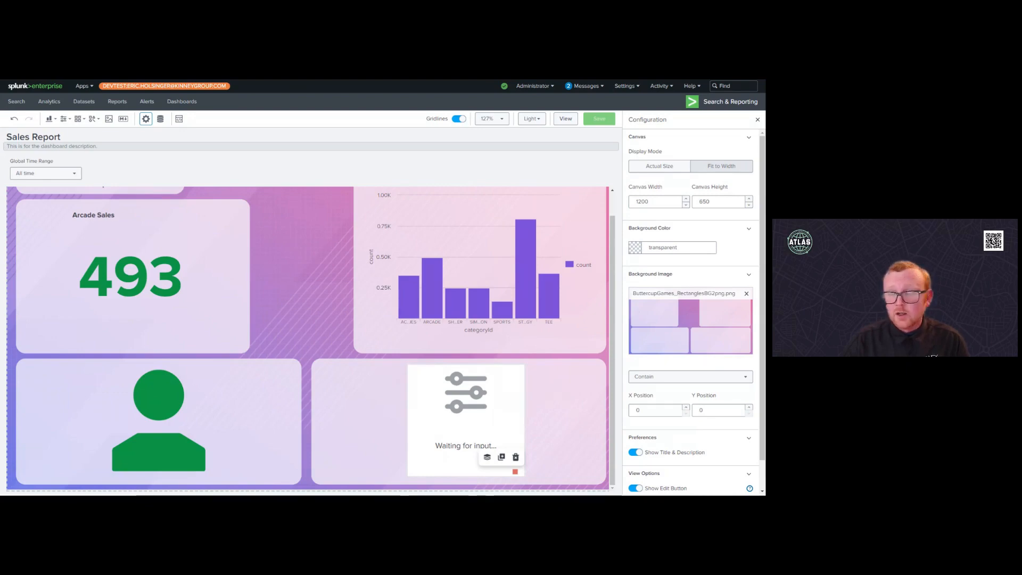
left_click(490, 425)
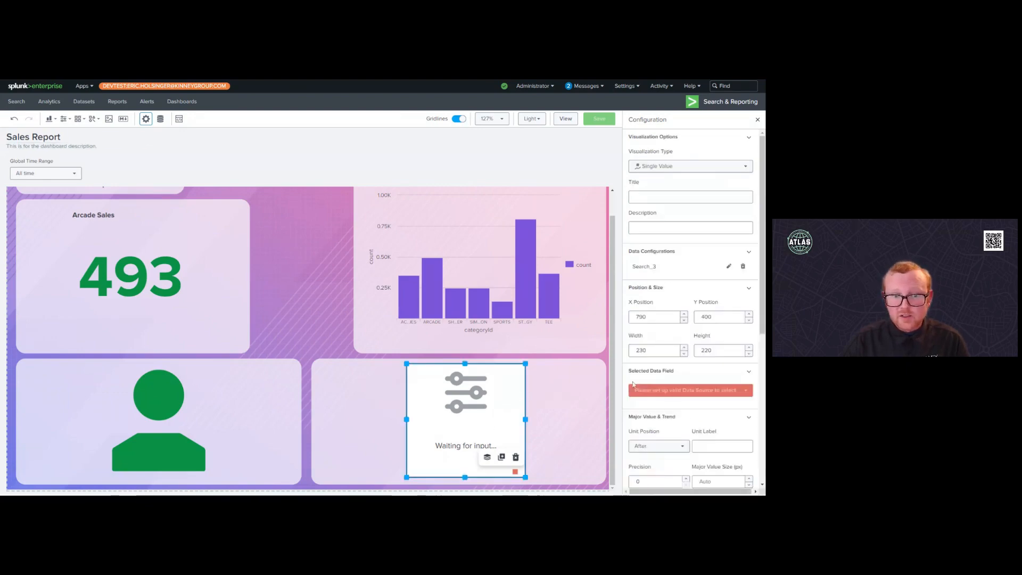
scroll(655, 372, "down", 5)
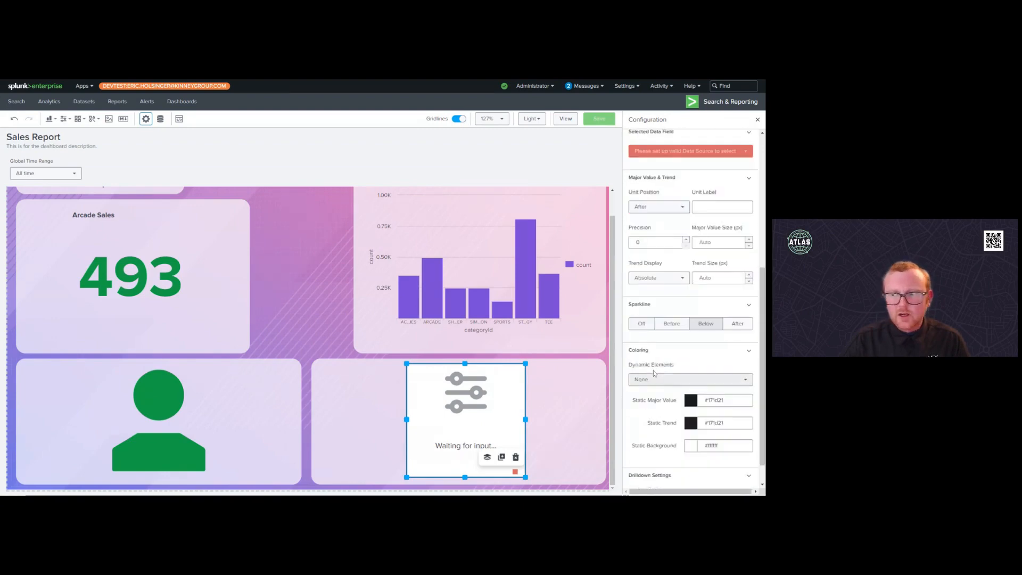
scroll(654, 373, "down", 1)
scroll(664, 436, "down", 3)
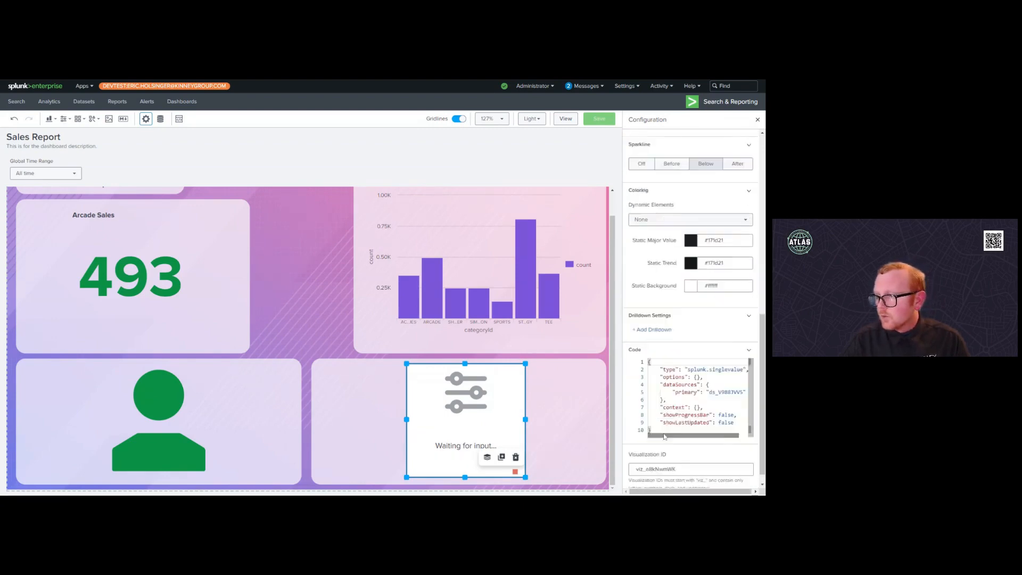
scroll(664, 437, "down", 1)
left_click_drag(677, 453, 646, 453)
type("to")
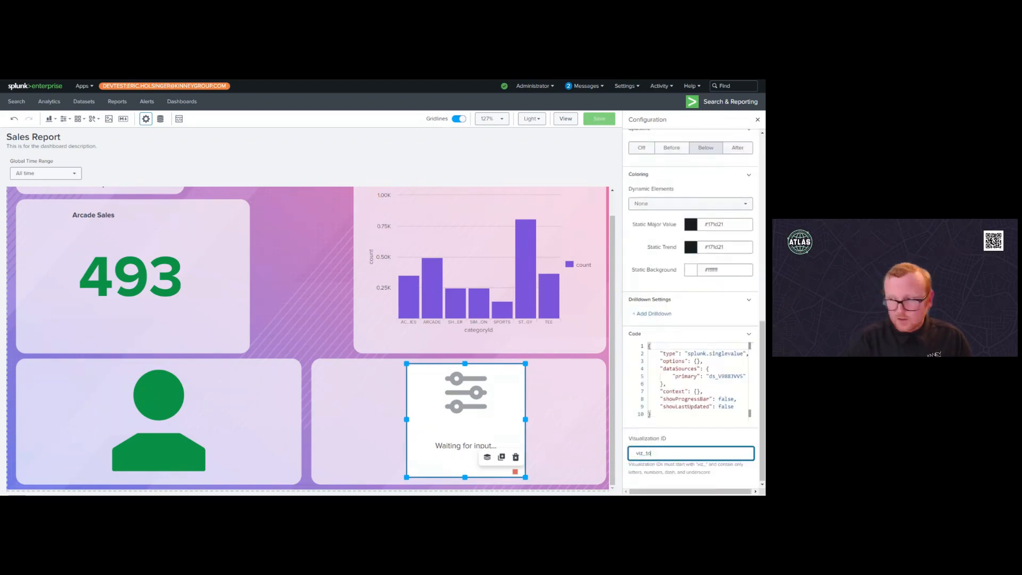
type("ken_")
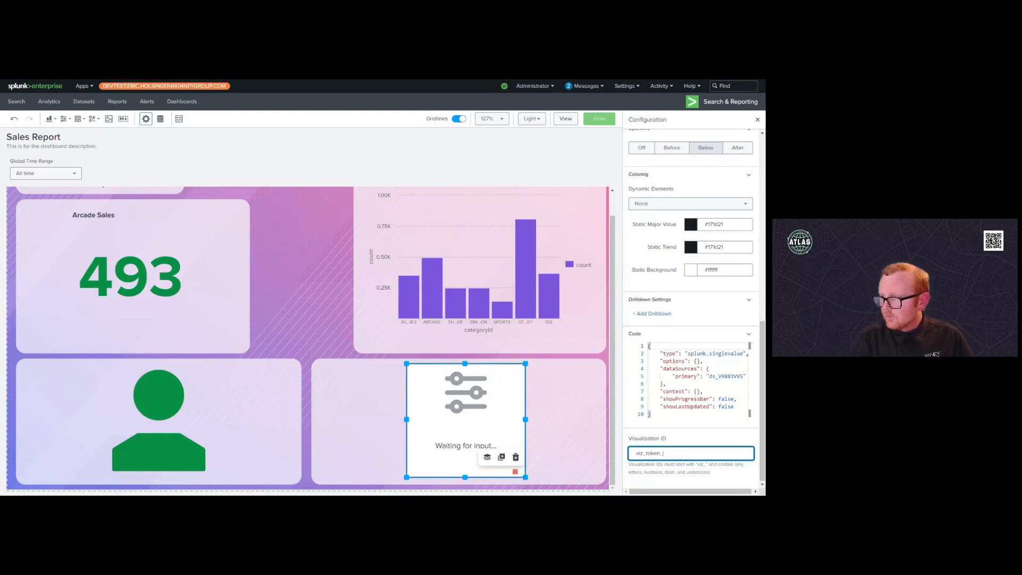
type("vis")
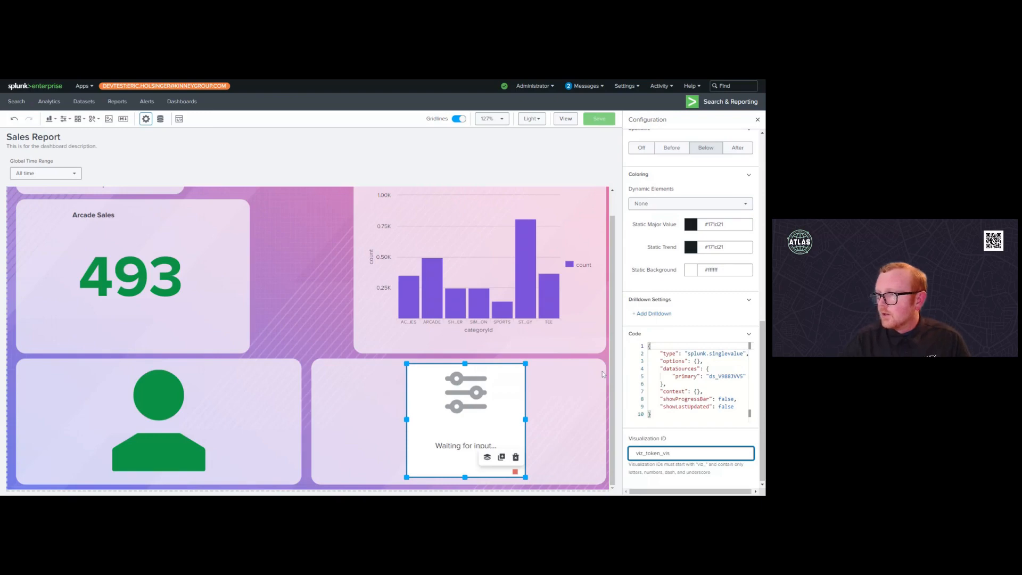
Step: Open a new drilldown configuration for the categoryId column chart
left_click(595, 332)
scroll(669, 275, "up", 6)
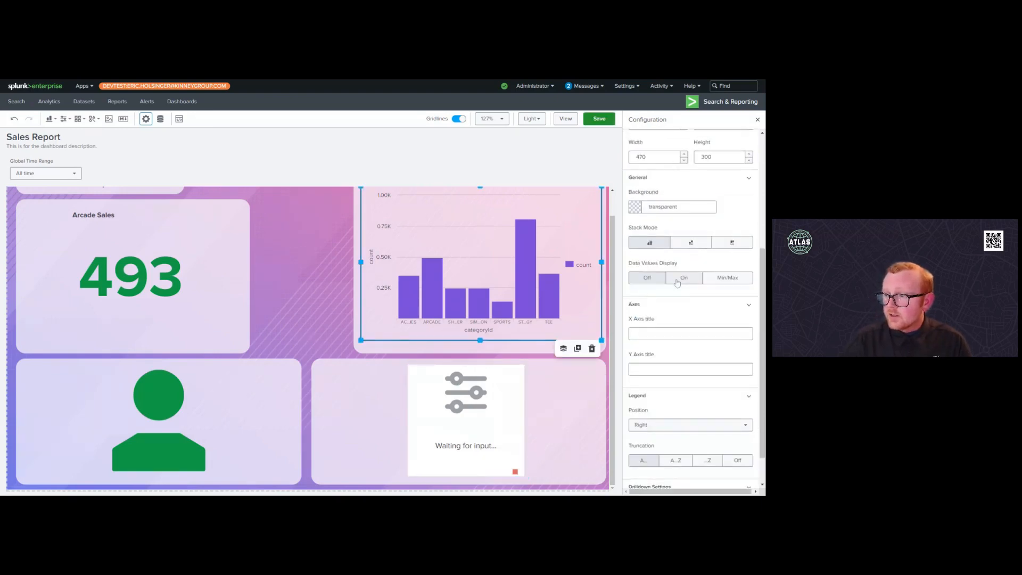
scroll(653, 383, "down", 5)
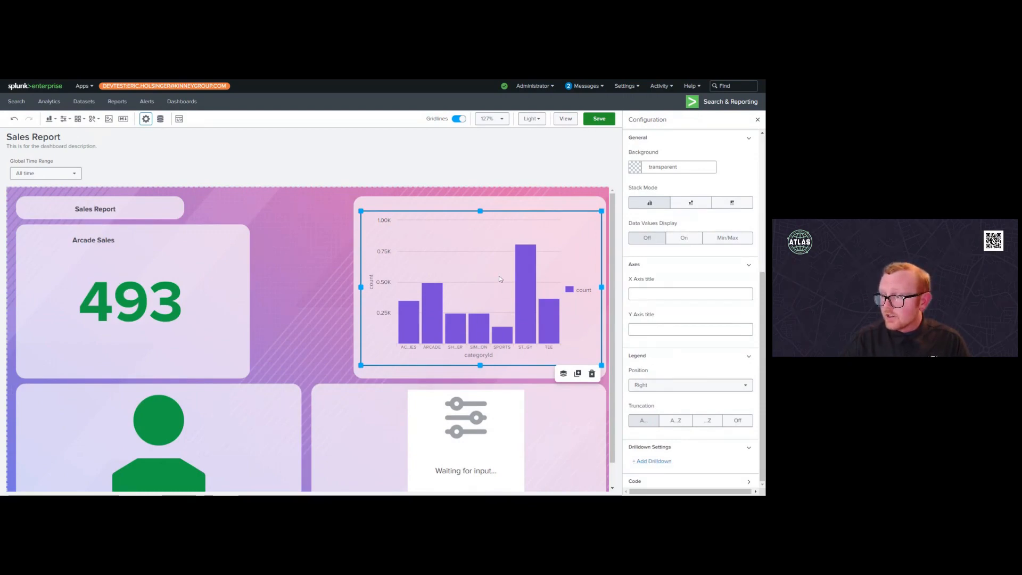
left_click(650, 461)
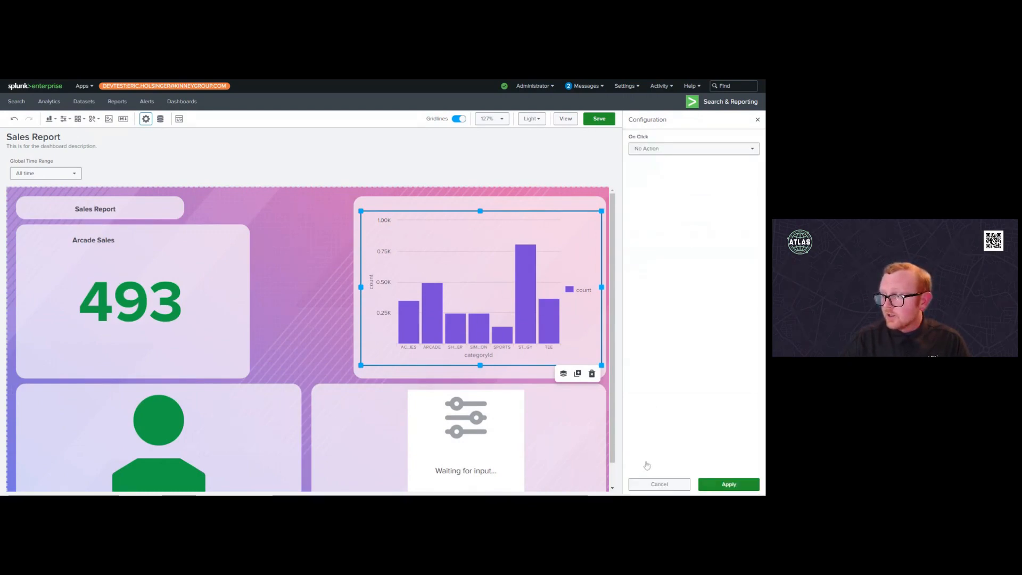
left_click(647, 150)
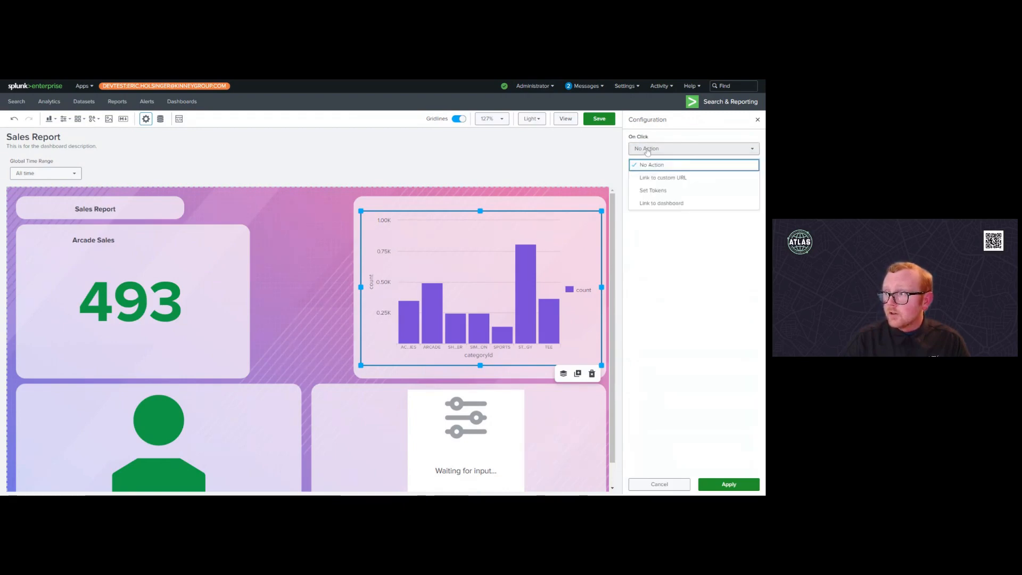
left_click(661, 177)
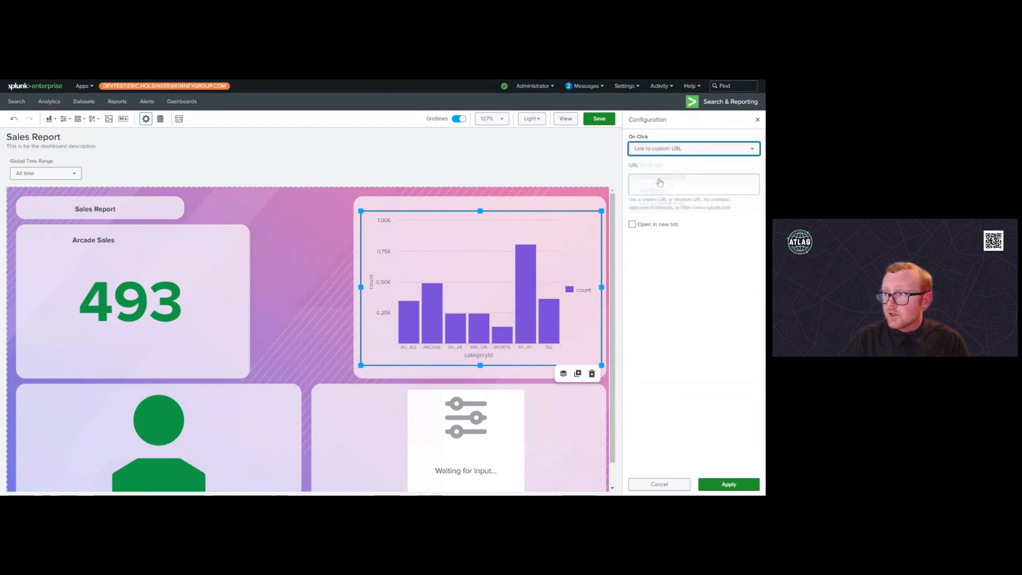
left_click(662, 150)
left_click(666, 208)
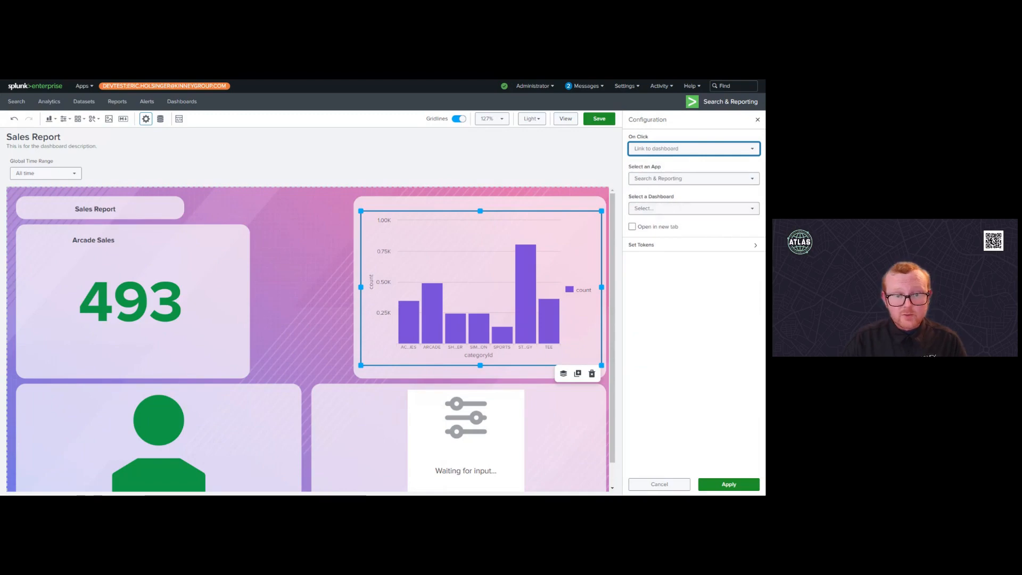
left_click(670, 179)
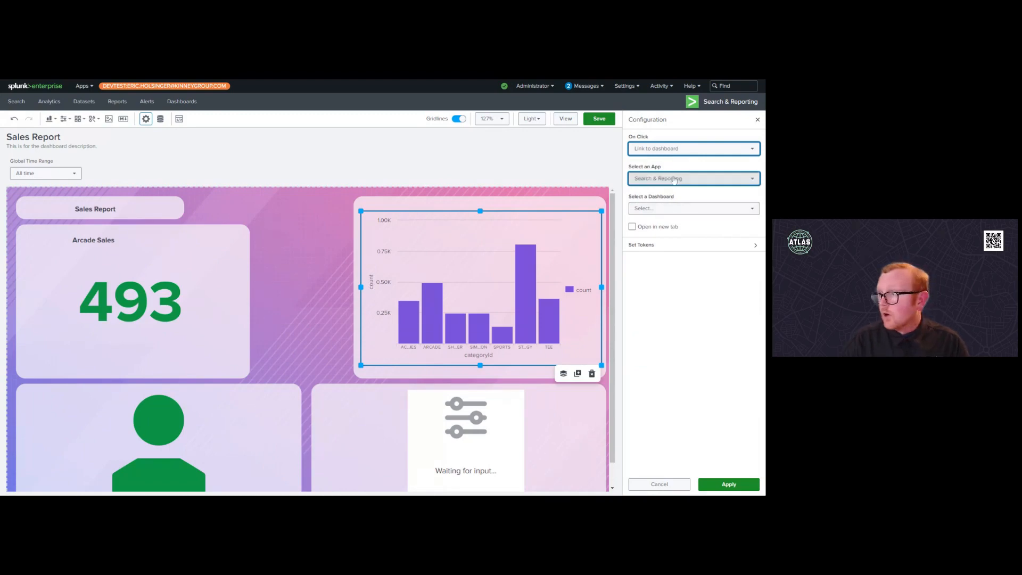
Step: Set the chart's on-click action to Set Tokens and add a predefined token named category
left_click(671, 150)
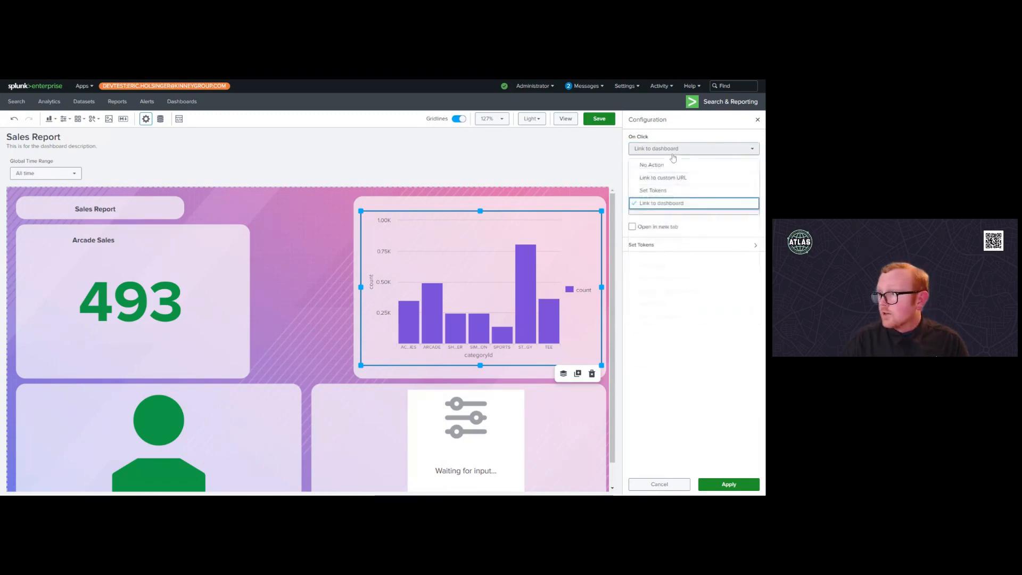
left_click(672, 189)
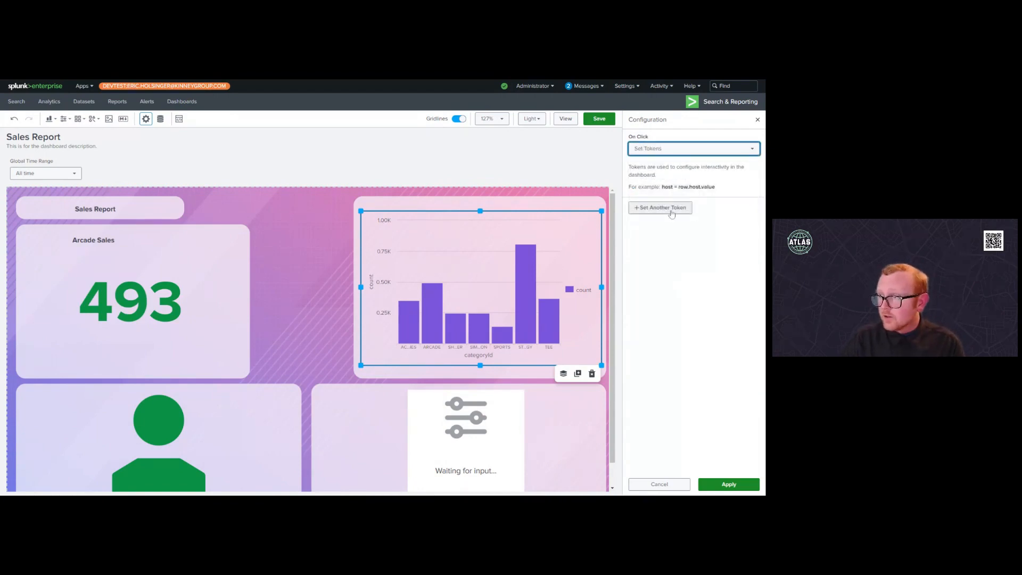
left_click(672, 207)
left_click(666, 272)
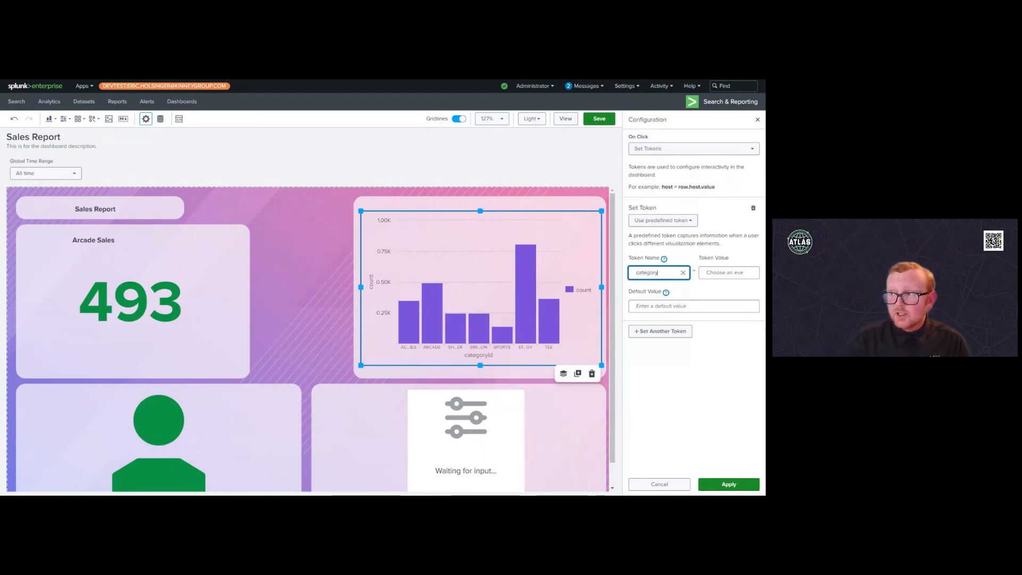
Step: Set the category token's value to row.categoryId.value, apply it to the column chart's drilldown, and save the dashboard
left_click(723, 272)
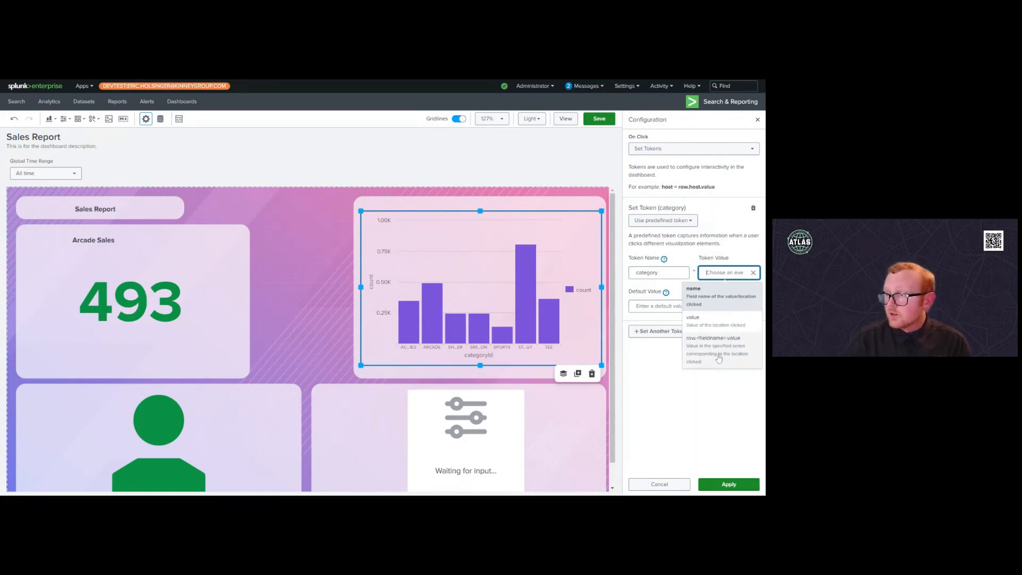
left_click(719, 358)
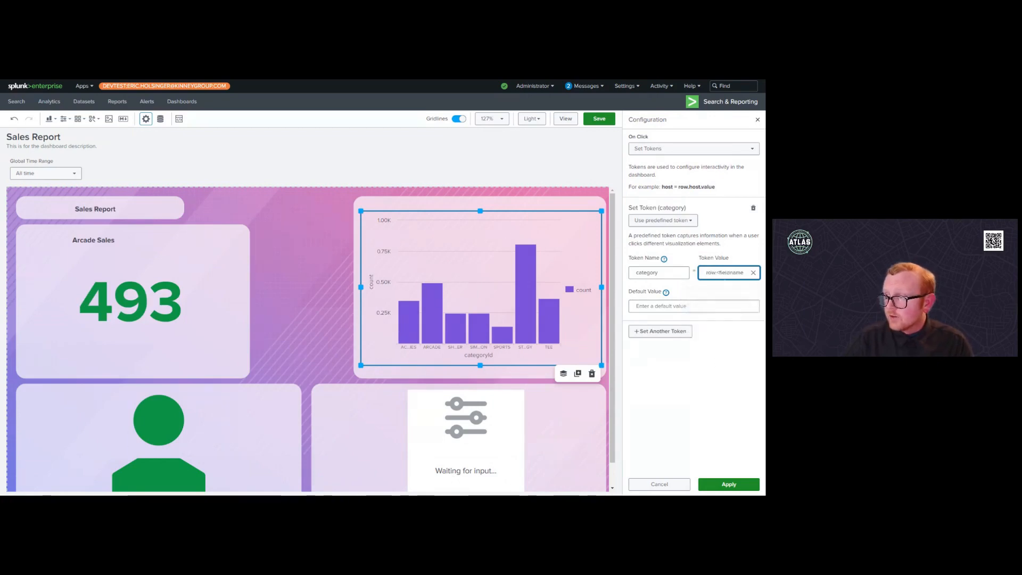
mouse_move(726, 273)
left_mouse_down()
mouse_move(745, 272)
mouse_move(727, 273)
left_mouse_up()
type("categoryId")
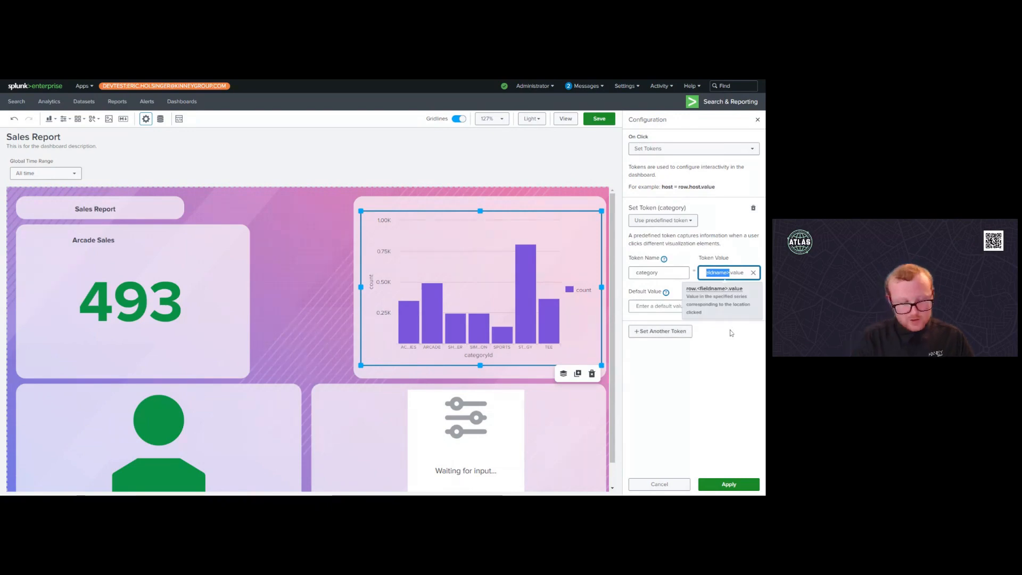
left_click(729, 484)
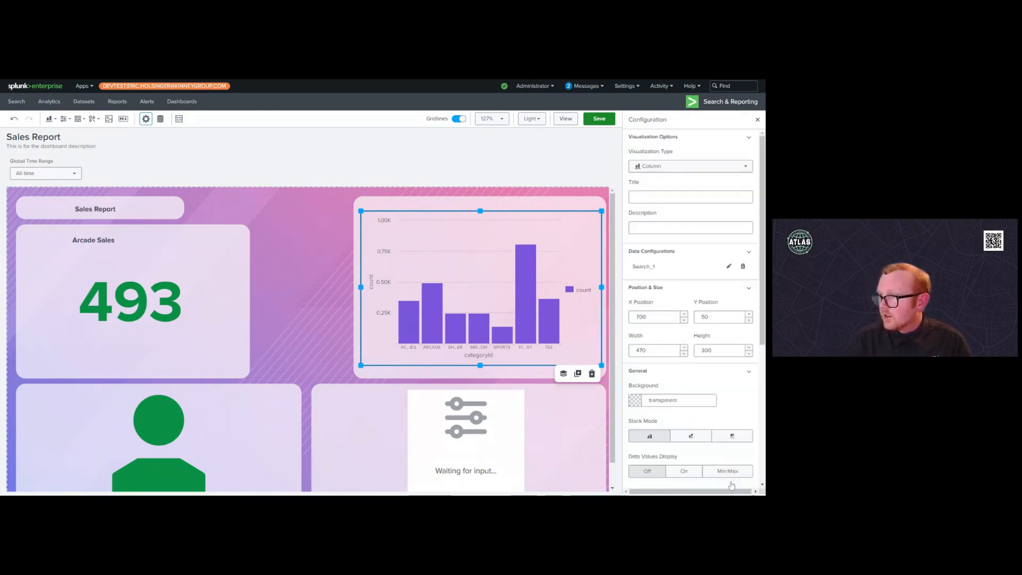
left_click(588, 121)
Step: Test the chart's drilldown in view mode by choosing the SHOOTER column and checking the single value panel
left_click(566, 119)
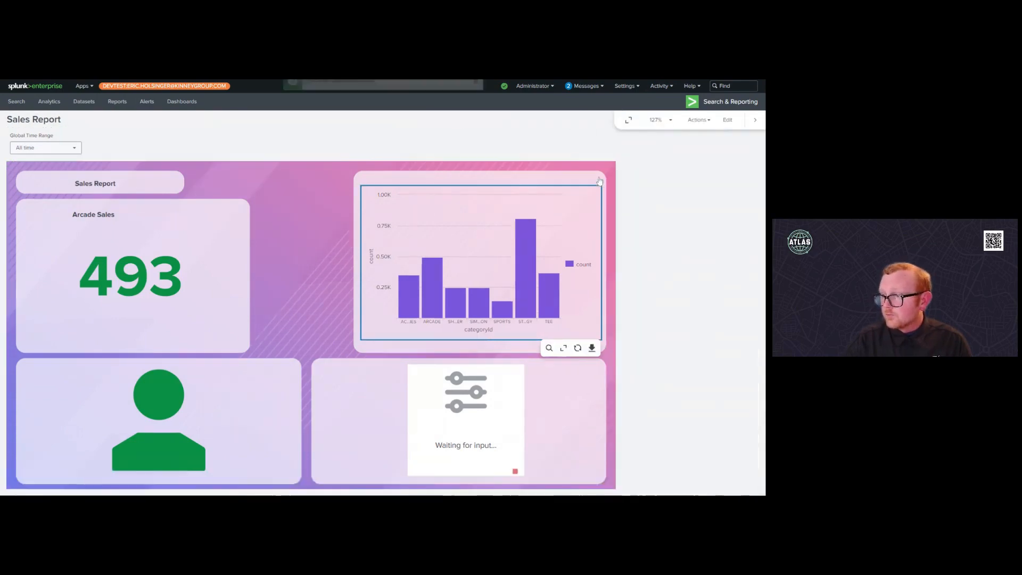
scroll(589, 258, "down", 2)
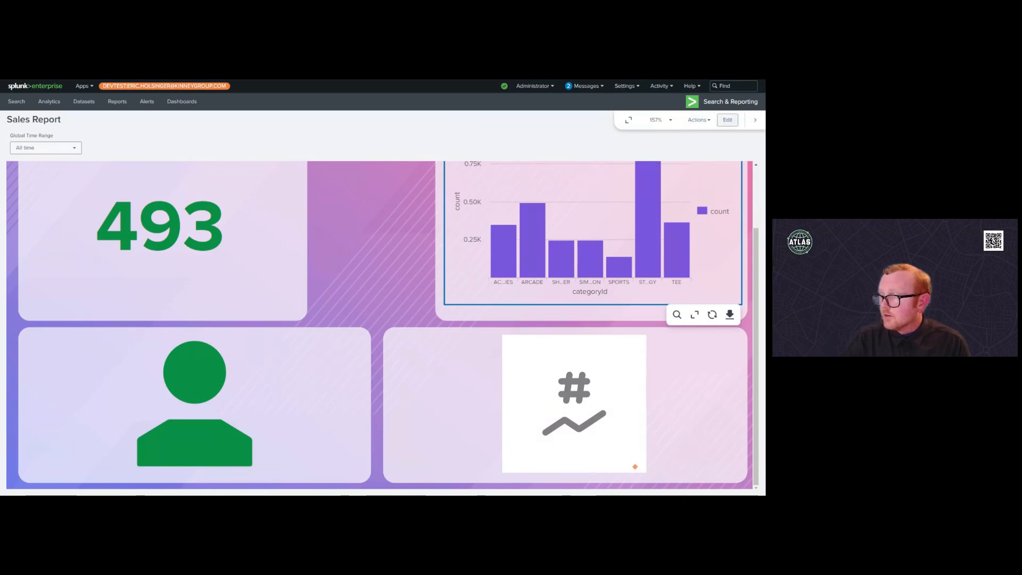
mouse_move(566, 271)
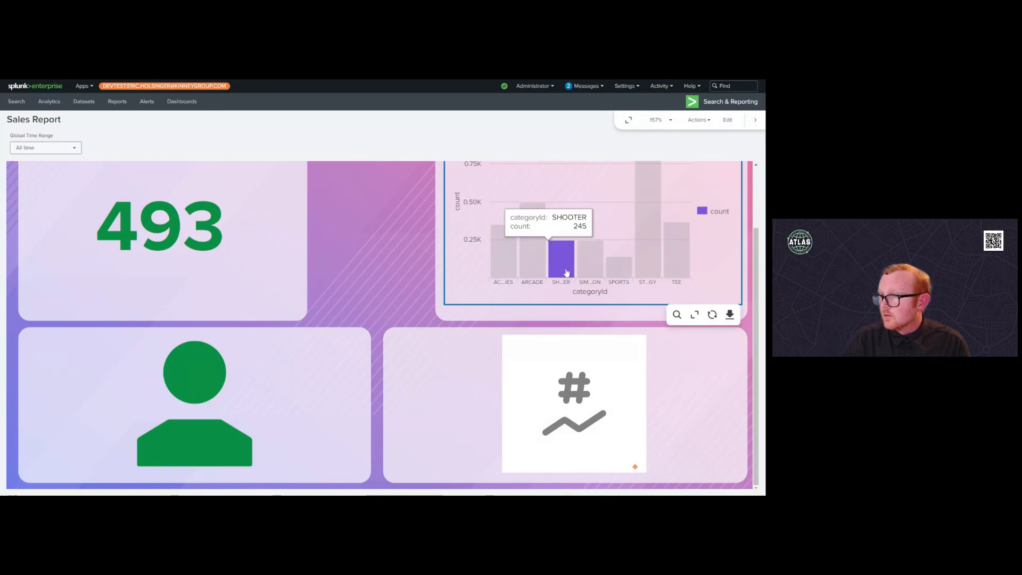
left_click(566, 271)
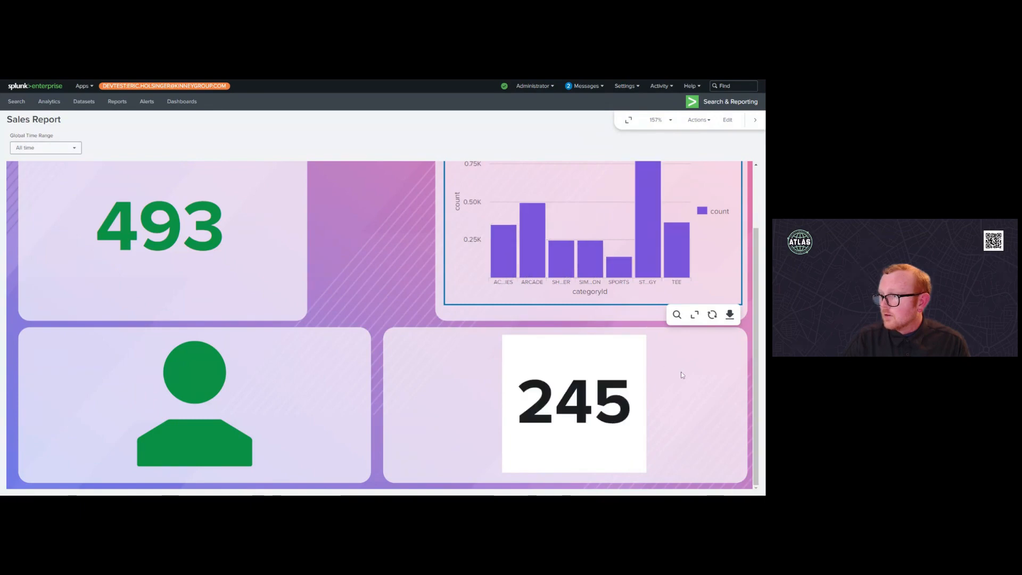
left_click(580, 268)
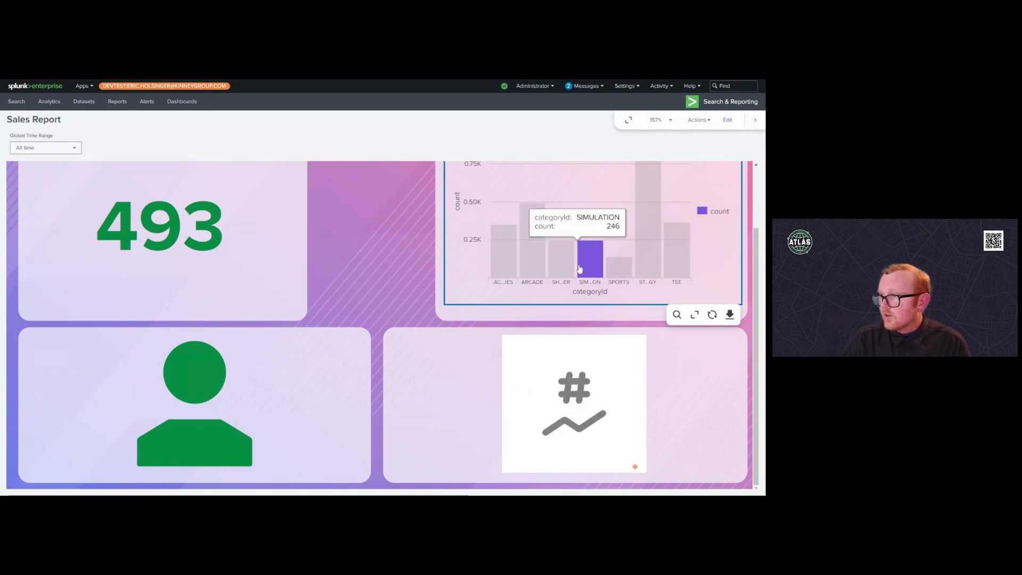
left_click(727, 121)
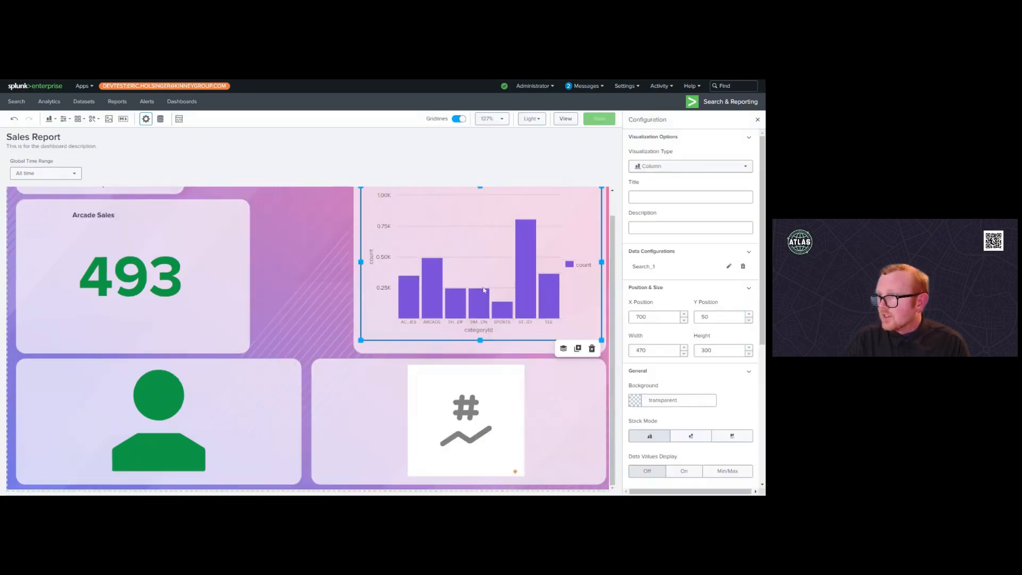
left_click(566, 118)
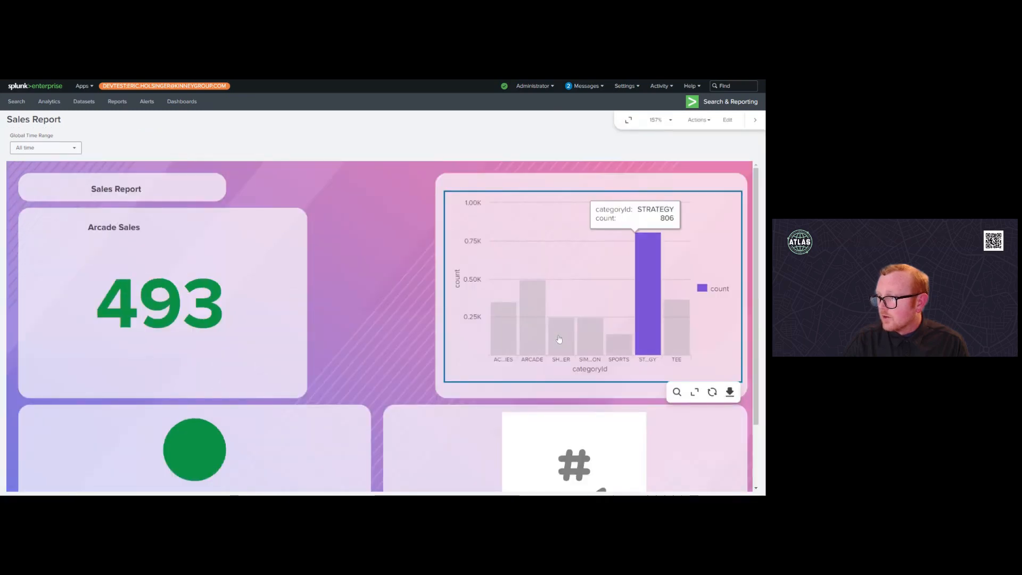
scroll(585, 297, "down", 2)
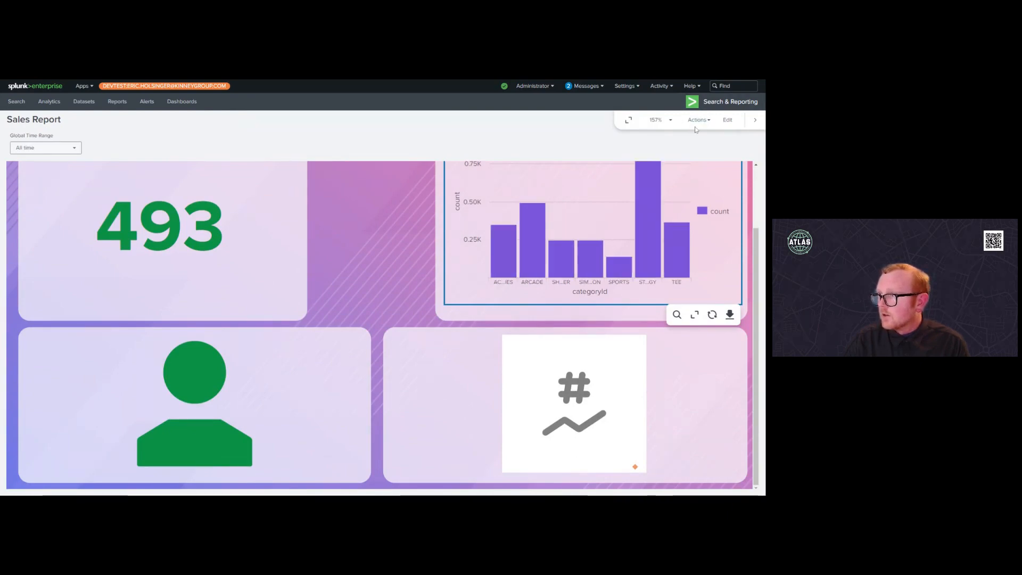
Step: Return to editing and give the single value panel below the column chart the title "$category$ Sales"
left_click(728, 121)
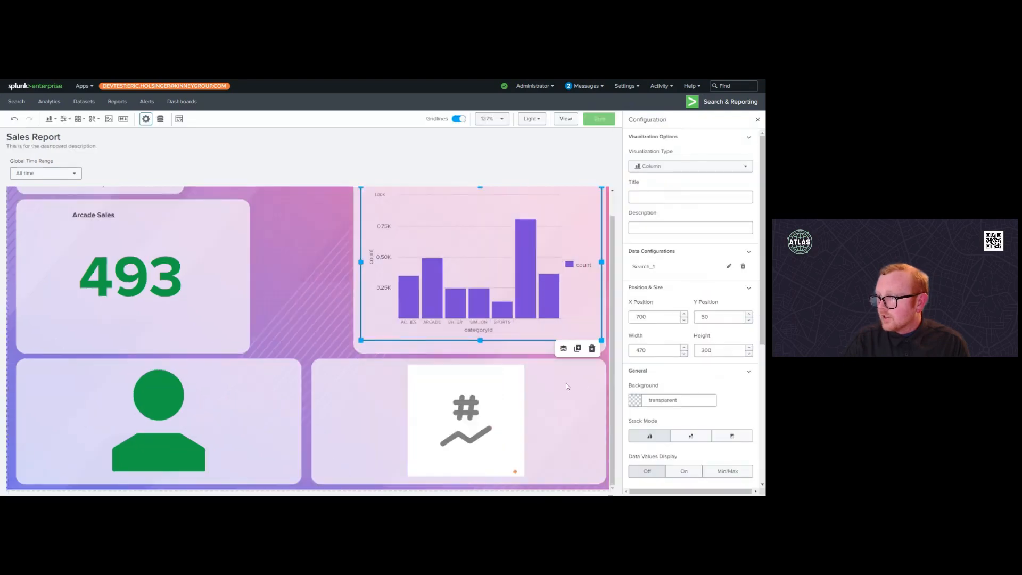
left_click(517, 397)
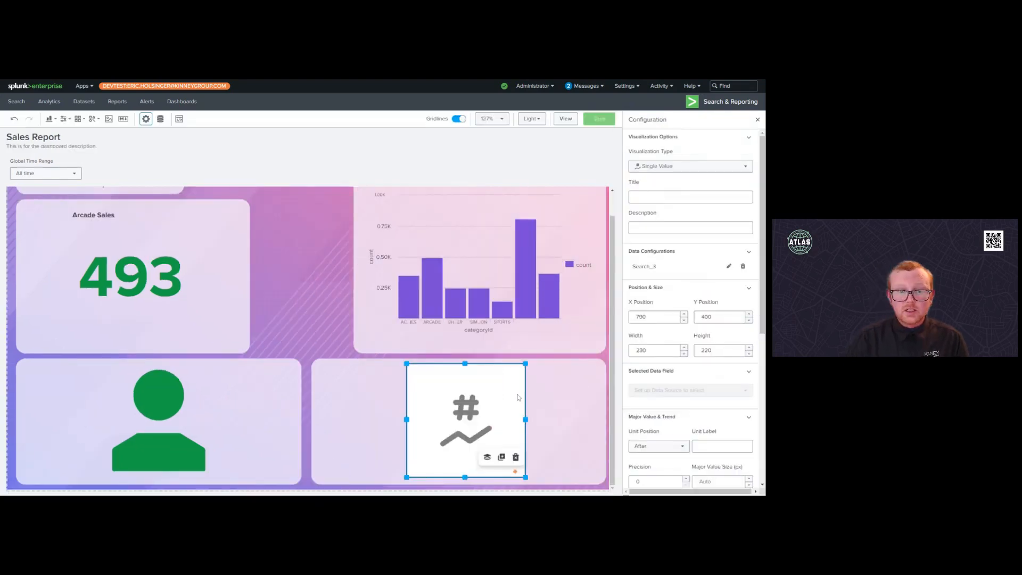
left_click(690, 197)
type("$")
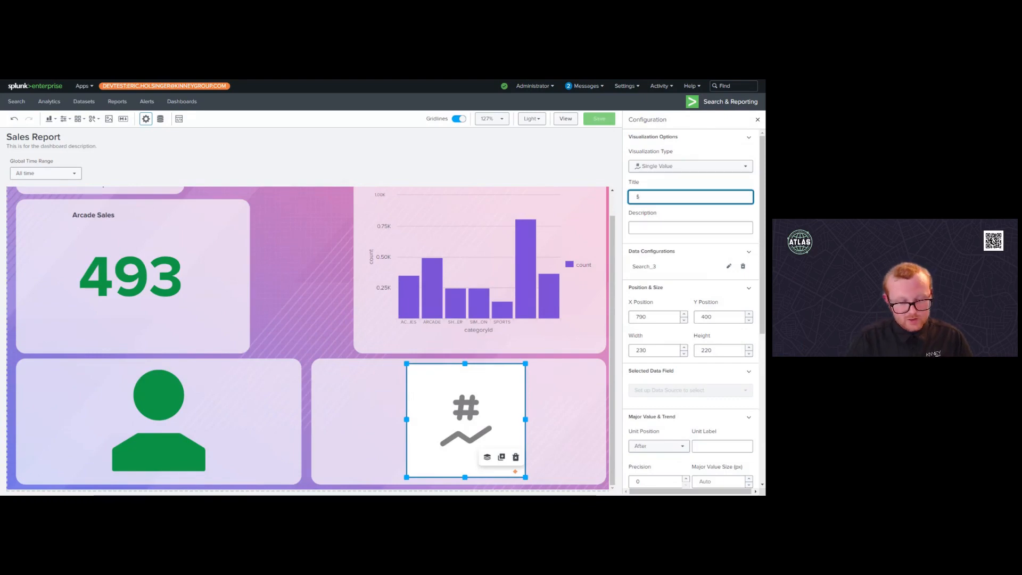
type("category$")
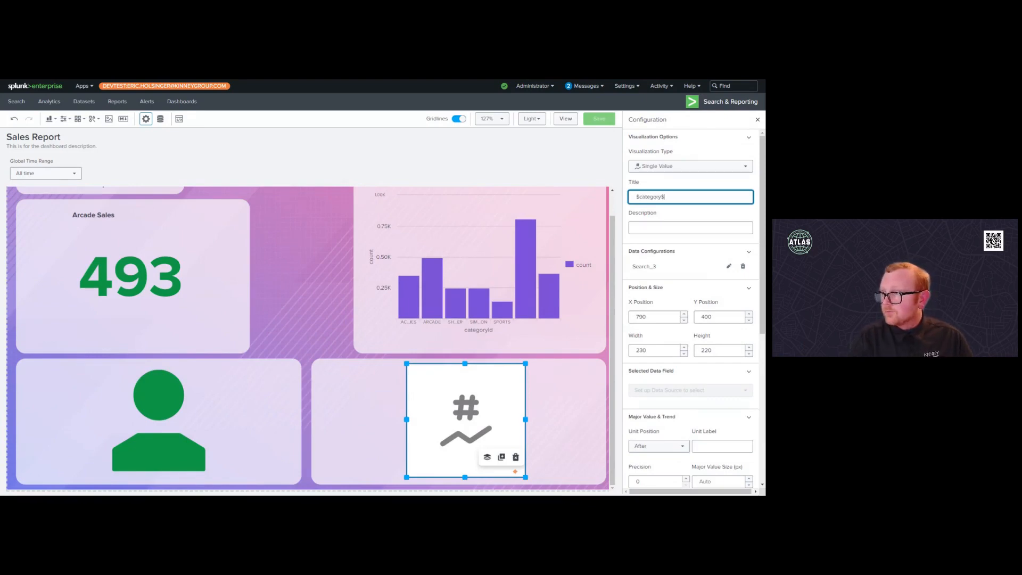
type(" Sales")
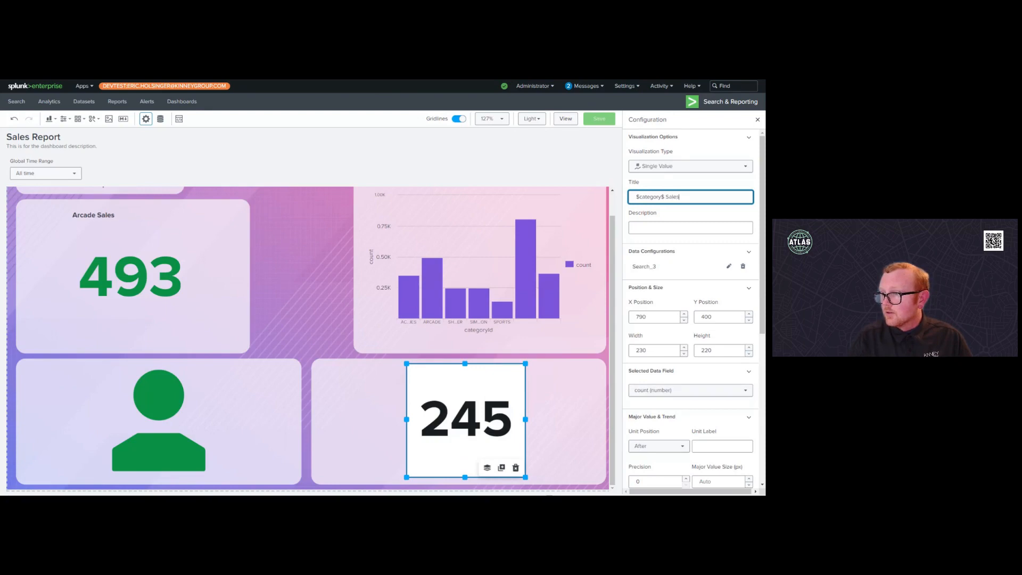
left_click(580, 170)
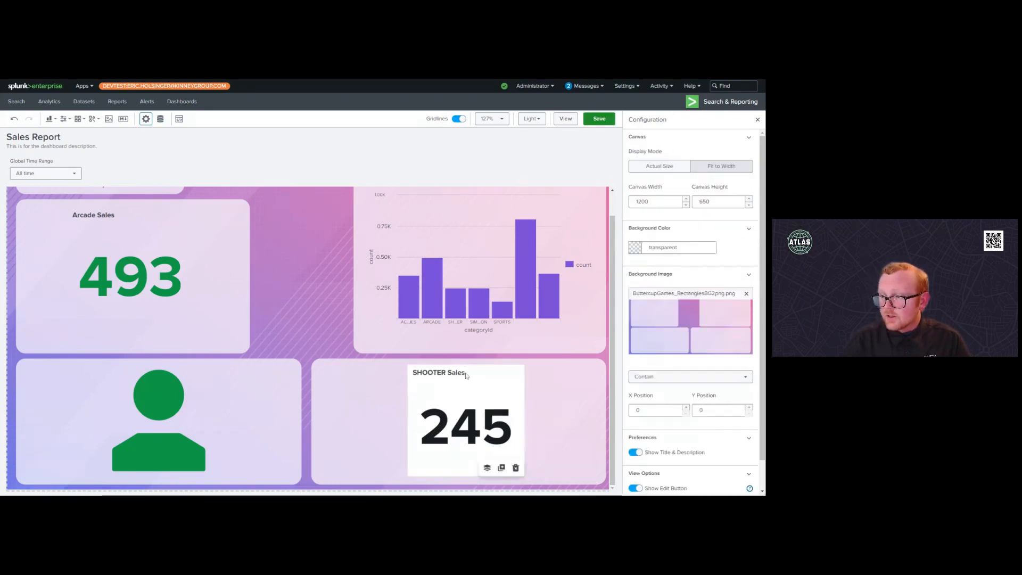
Step: Test the dynamic panel title in view mode by choosing the ACCESSORIES column in the chart
left_click(569, 120)
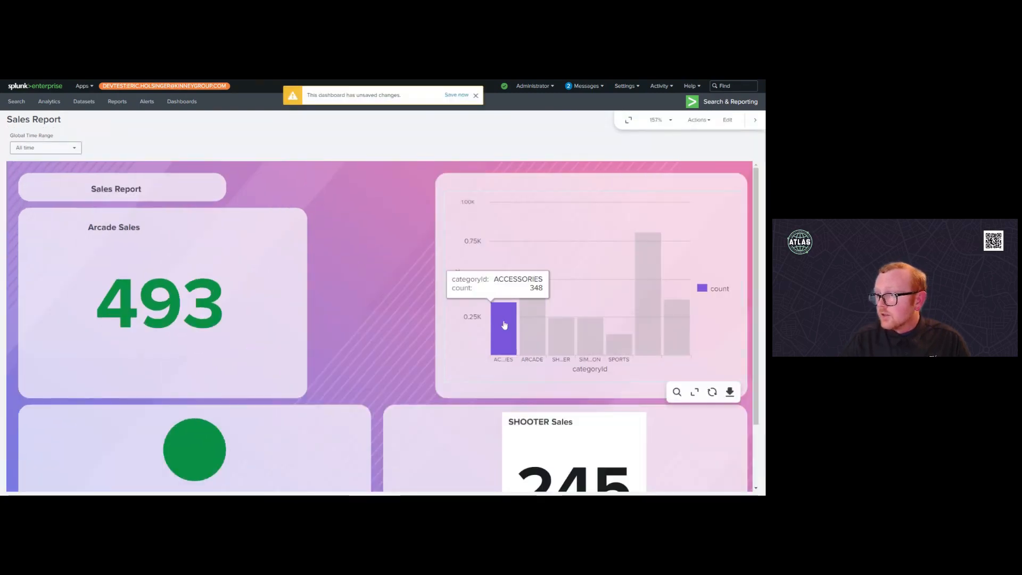
left_click(505, 326)
scroll(505, 326, "down", 2)
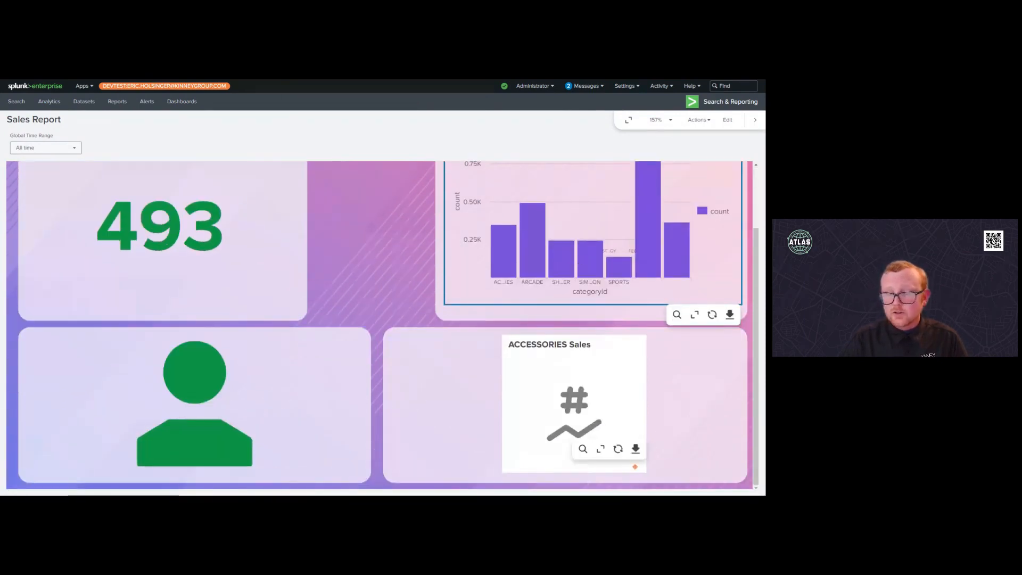
Step: Return to editing and delete the Set Tokens drilldown from the column chart
left_click(727, 120)
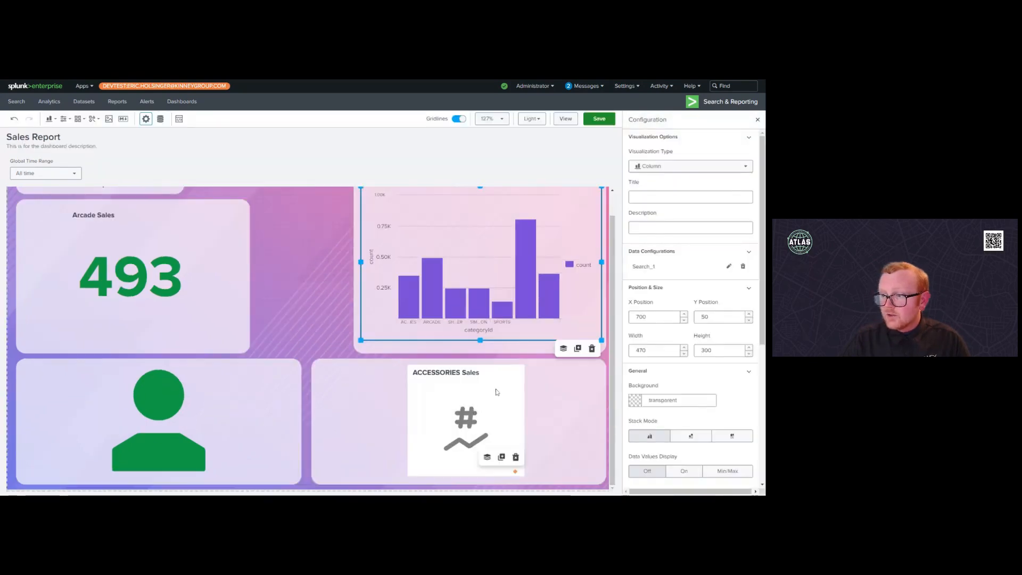
scroll(496, 397, "up", 1)
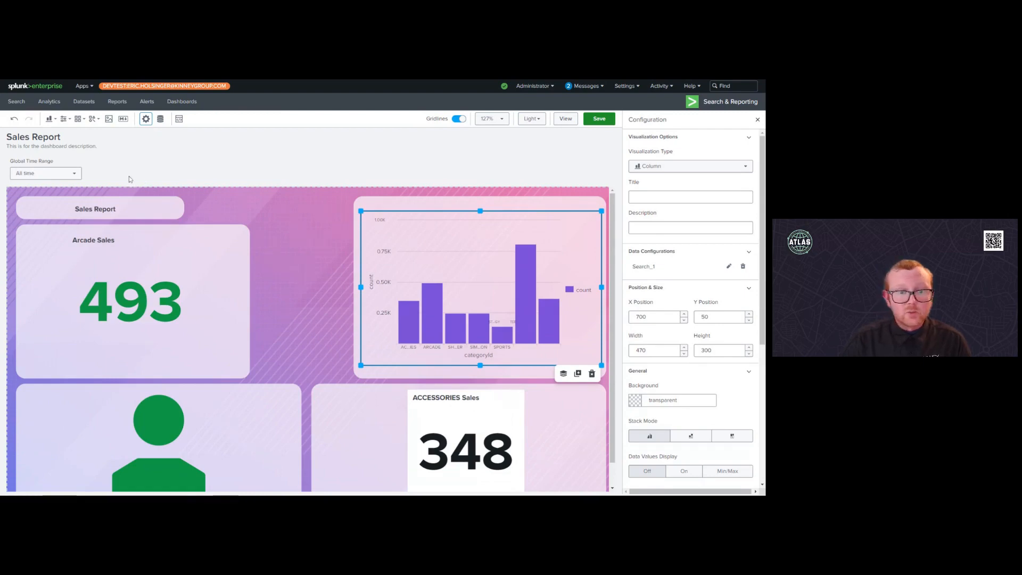
scroll(632, 332, "down", 6)
scroll(536, 323, "down", 1)
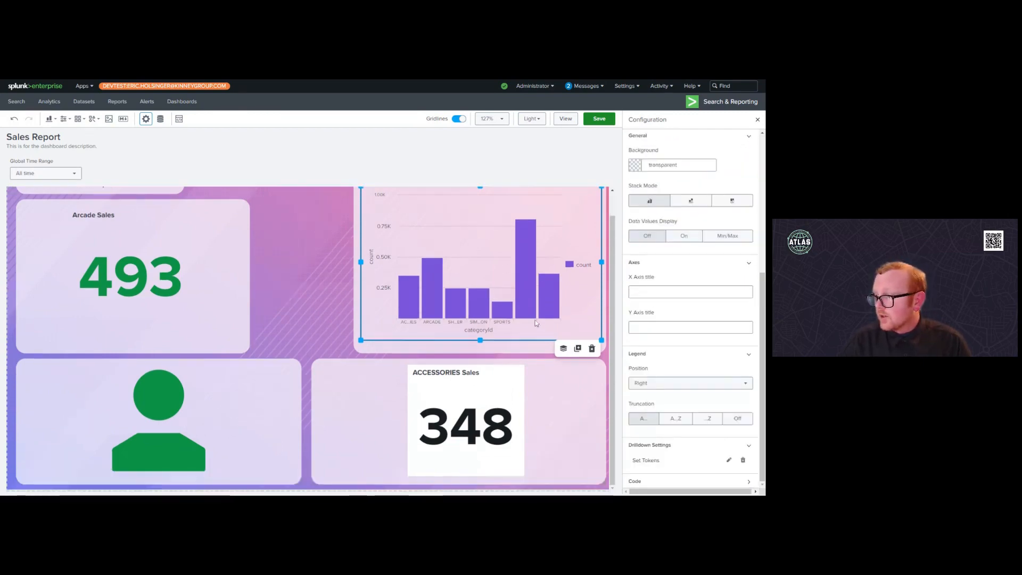
left_click(744, 461)
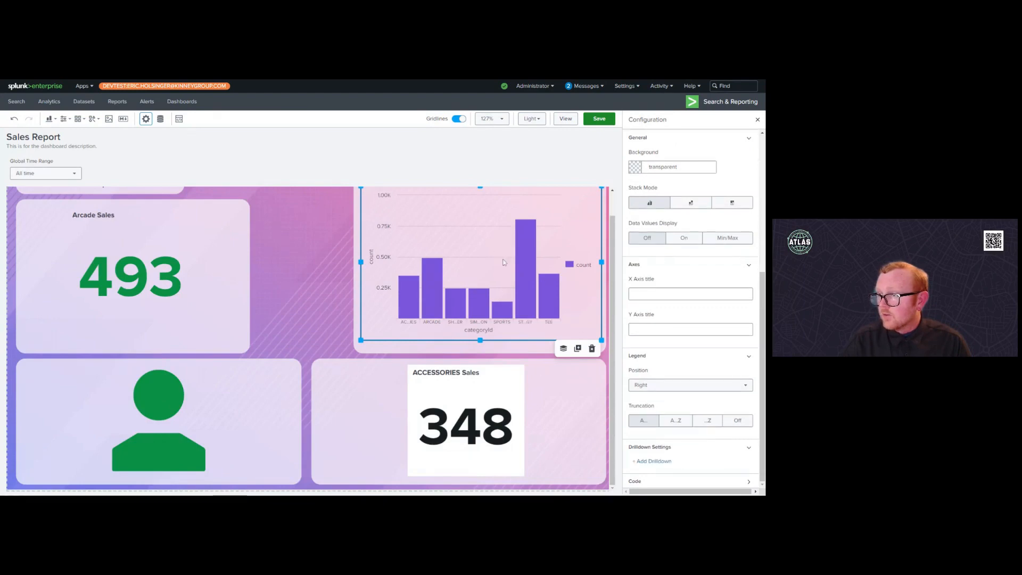
Step: Add a dropdown input to the dashboard and set its token name to category
scroll(504, 261, "up", 1)
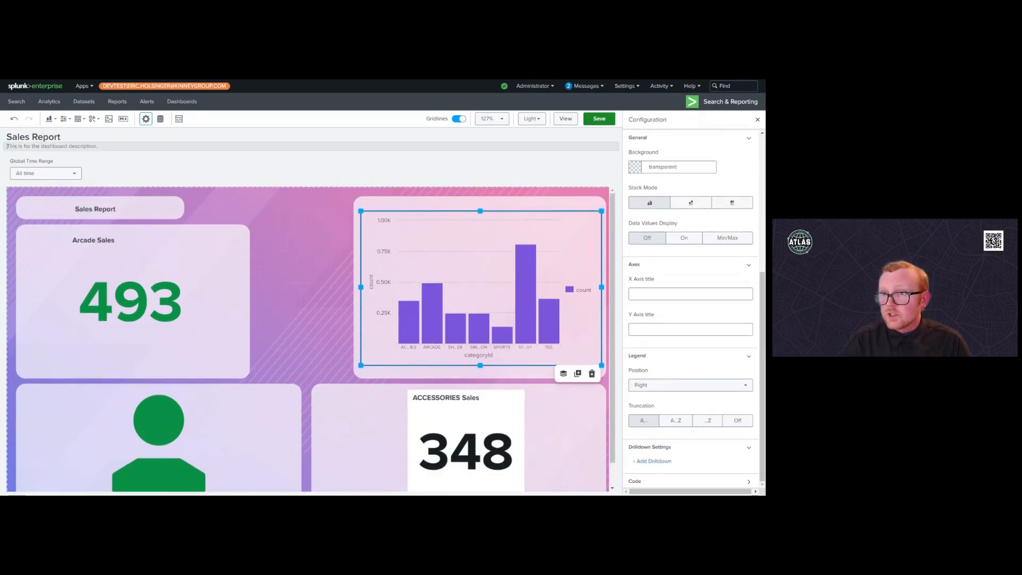
left_click(66, 120)
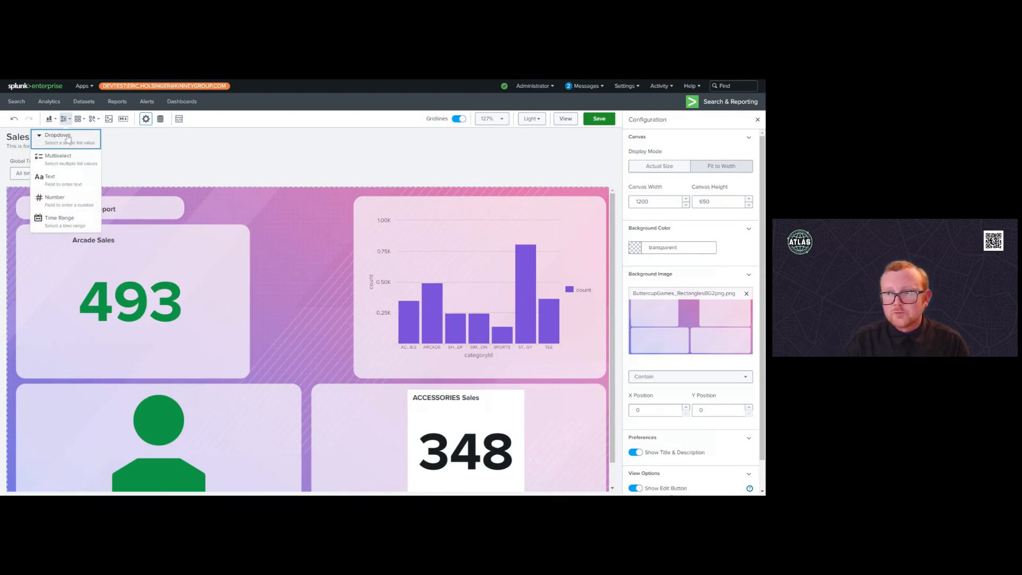
left_click(67, 139)
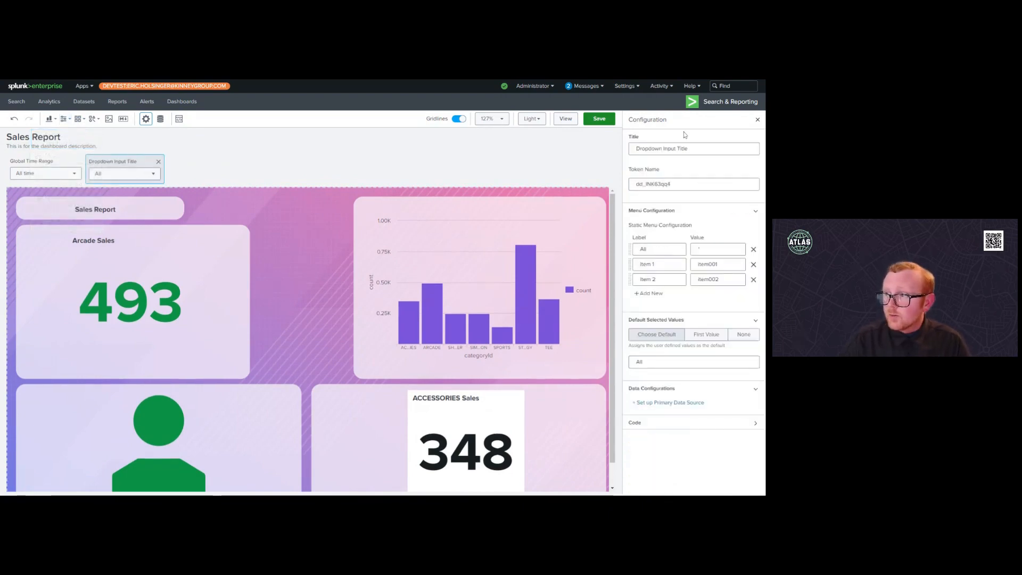
left_click_drag(686, 184, 609, 189)
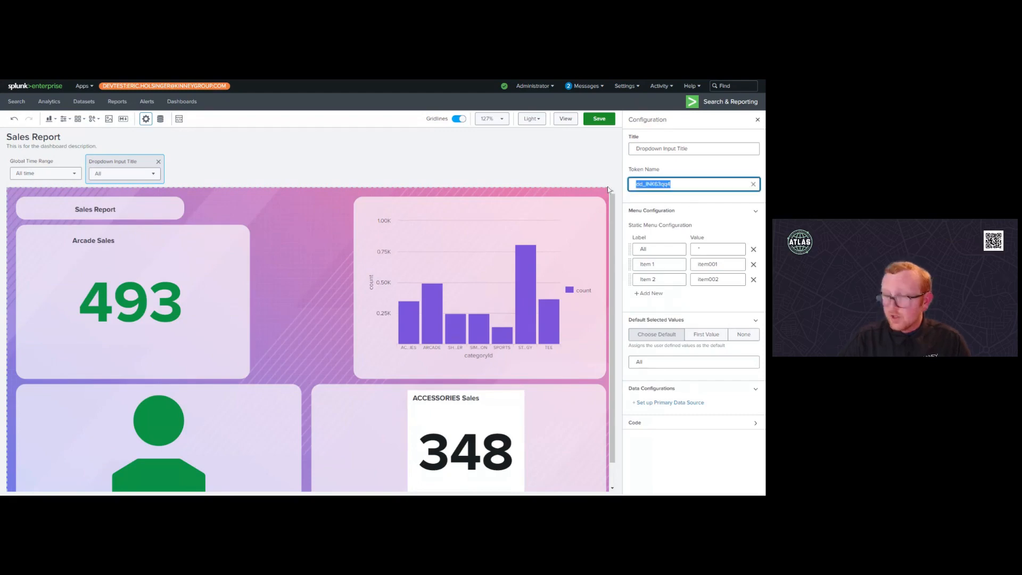
type("castegory")
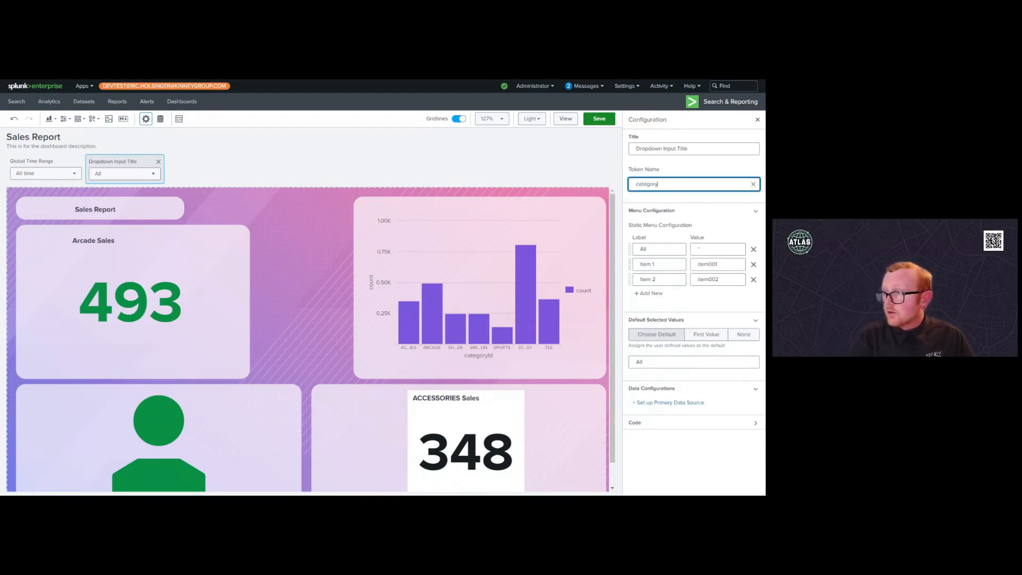
Step: Remove the All, Item 1 and Item 2 entries from the dropdown's static menu
left_click(752, 253)
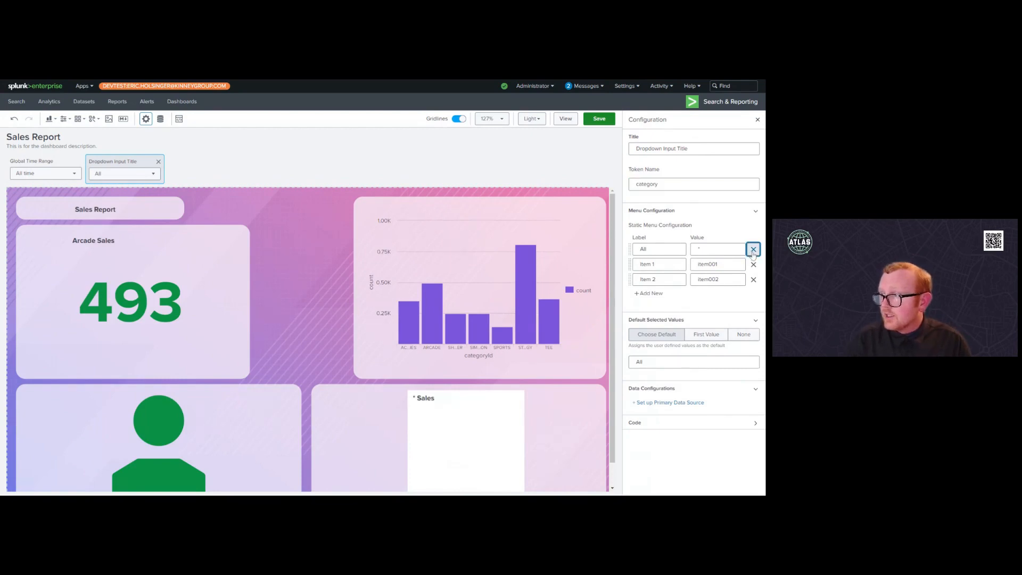
left_click(753, 249)
left_click(753, 249)
left_click(753, 249)
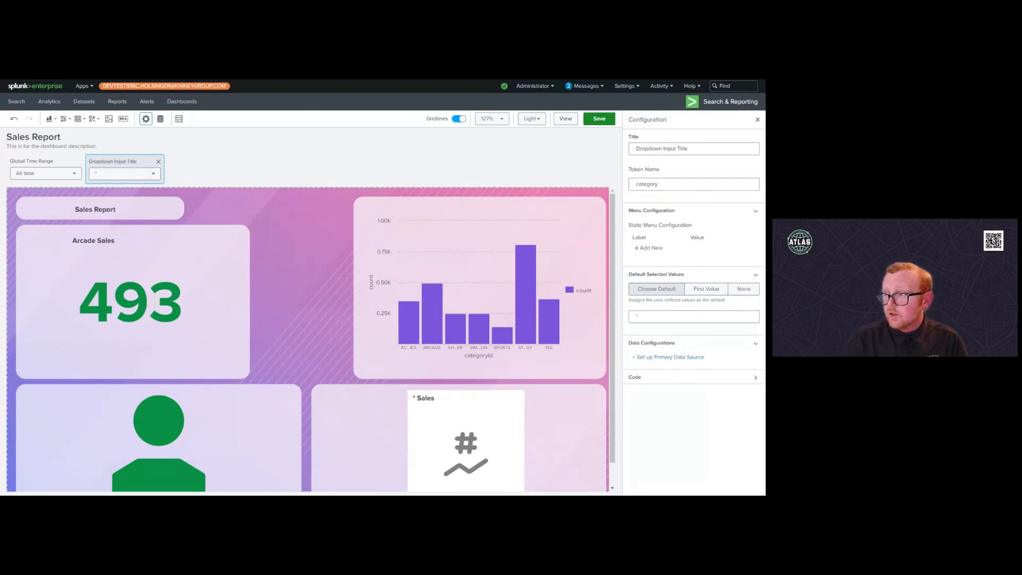
Step: Use Search_1 as the dropdown's primary data source, set its default selected value to None, and save the dashboard
left_click(658, 358)
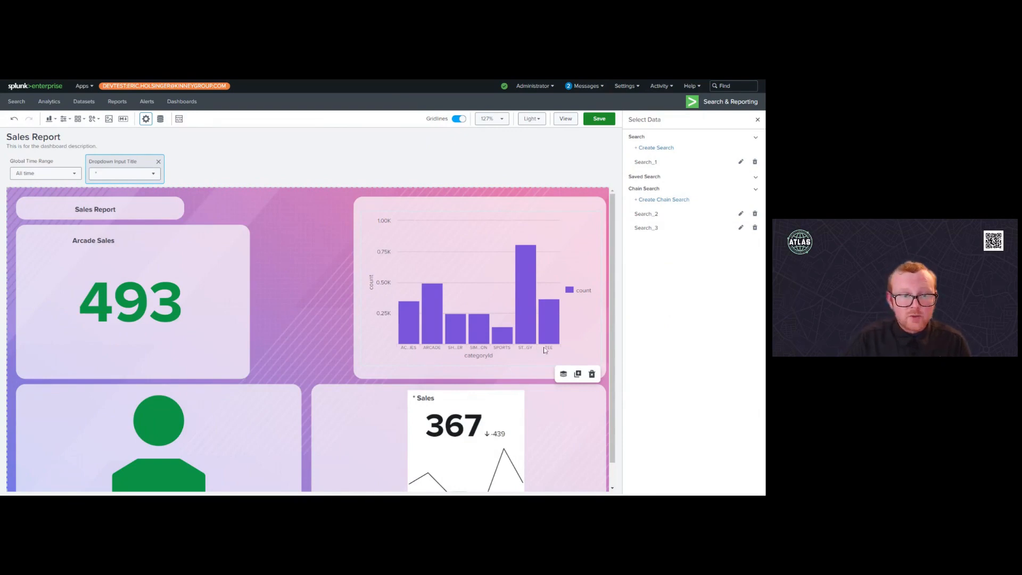
left_click(655, 162)
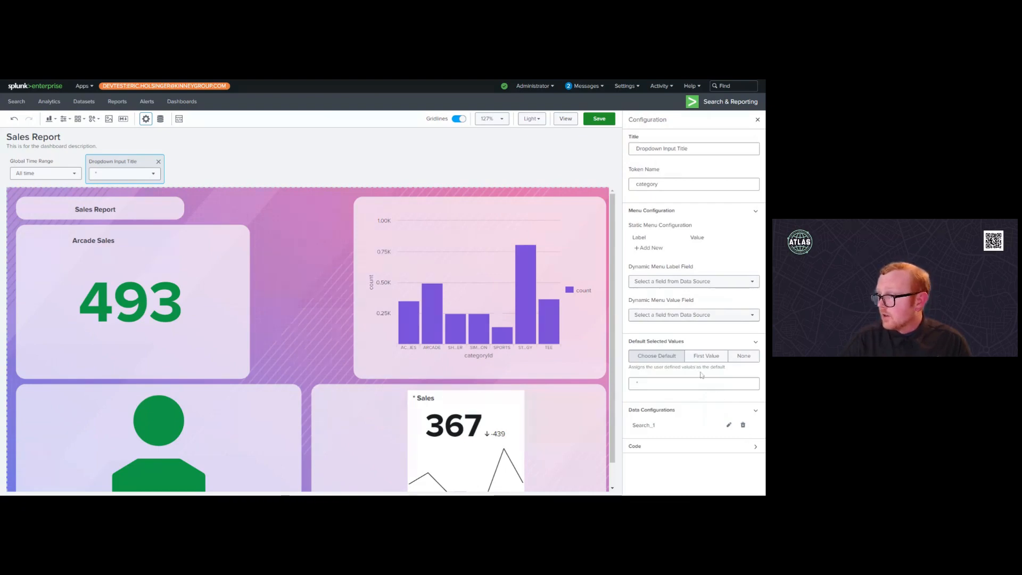
left_click(745, 358)
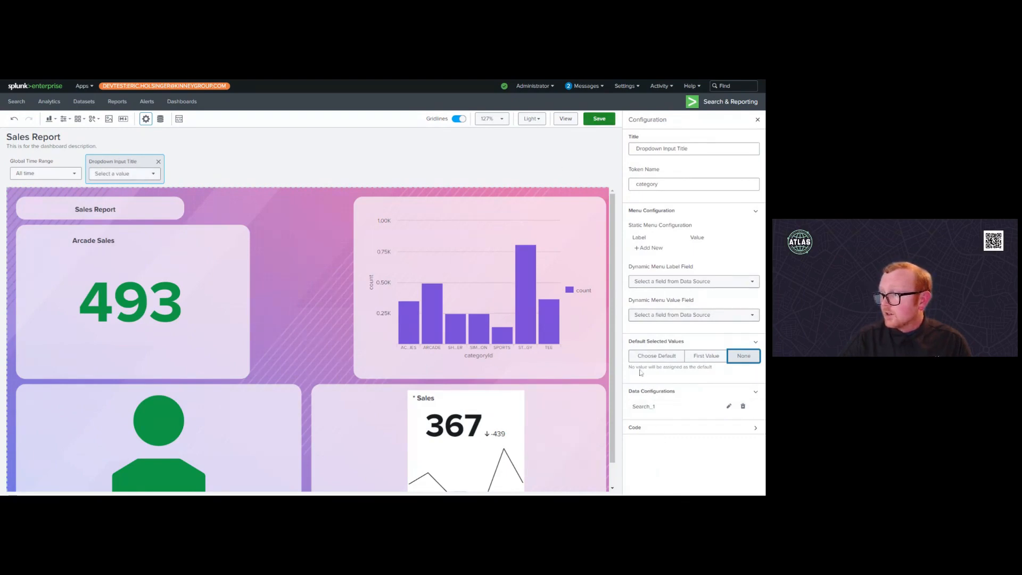
left_click(594, 120)
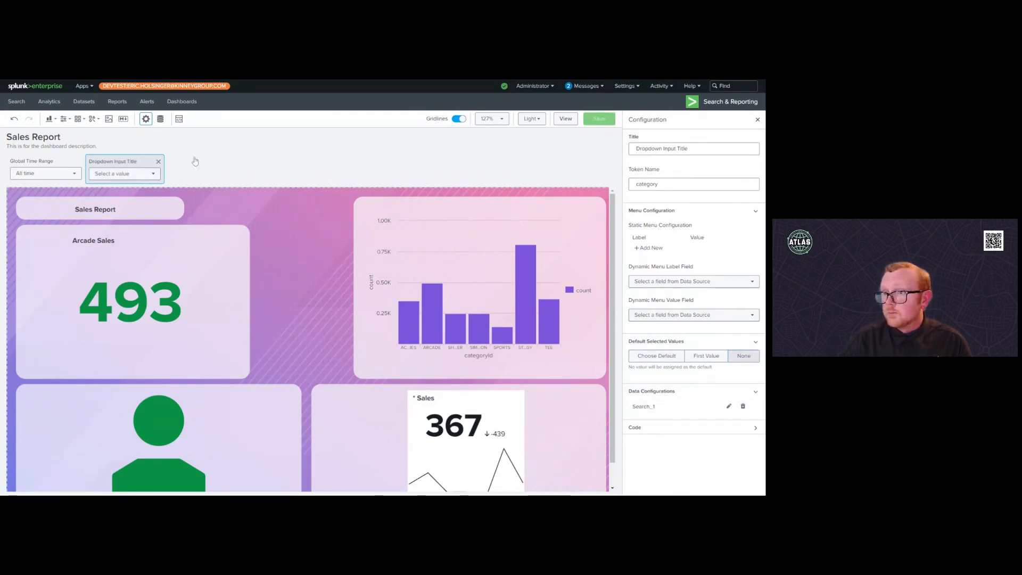
Step: View the dashboard, choose SIMULATION in the category dropdown, and check how the single value panel responds
left_click(565, 119)
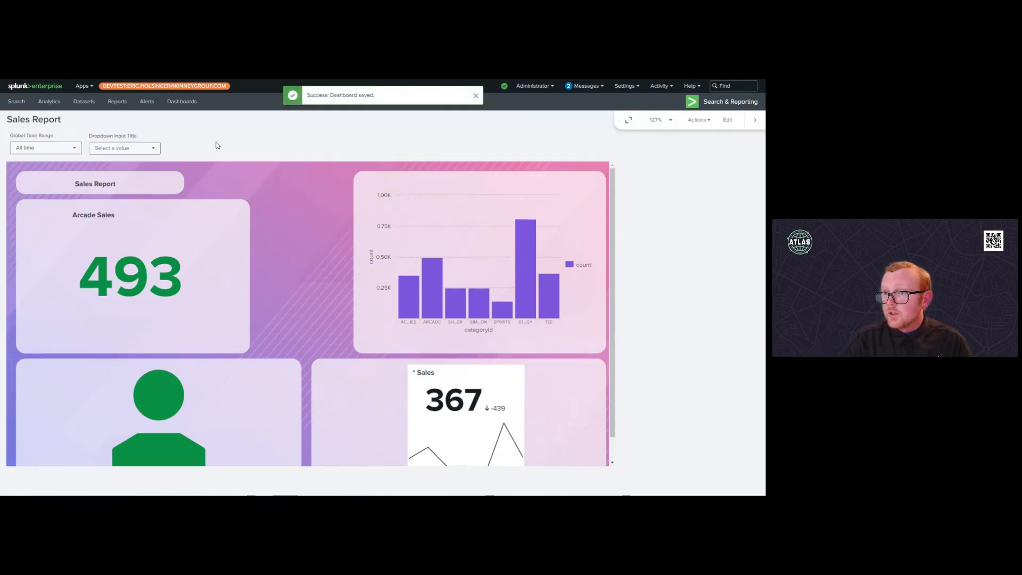
left_click(149, 149)
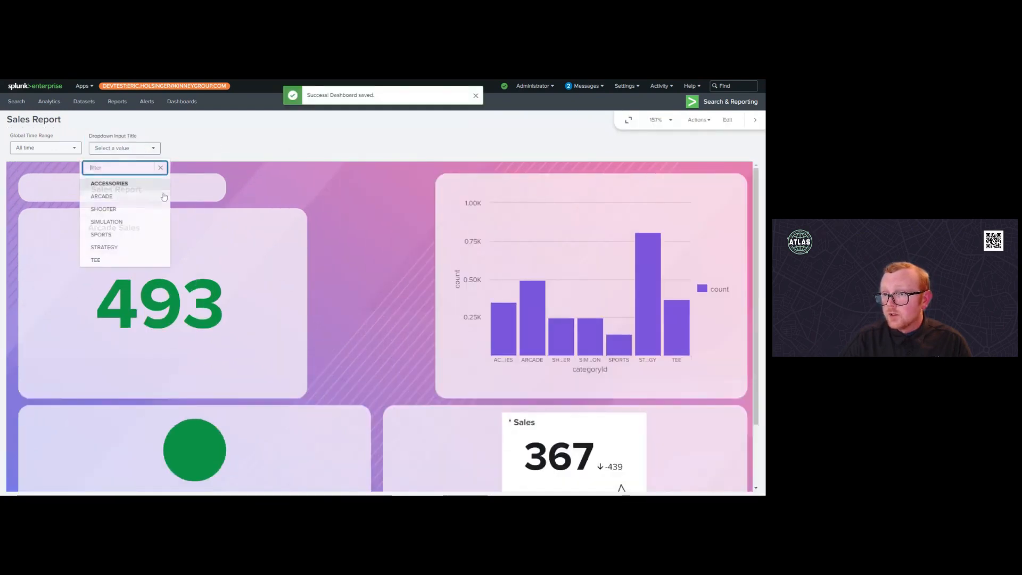
left_click(136, 226)
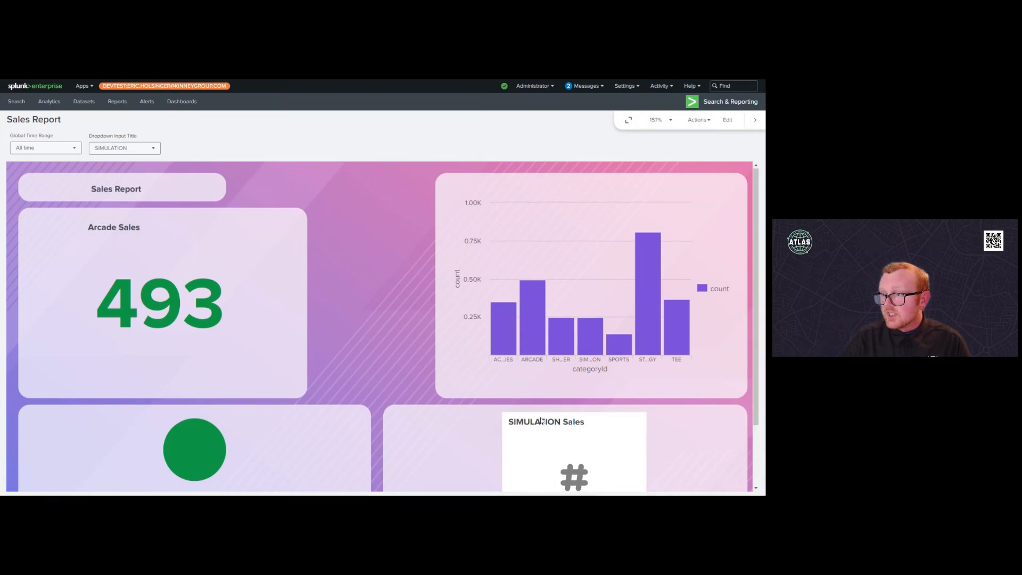
scroll(541, 421, "down", 3)
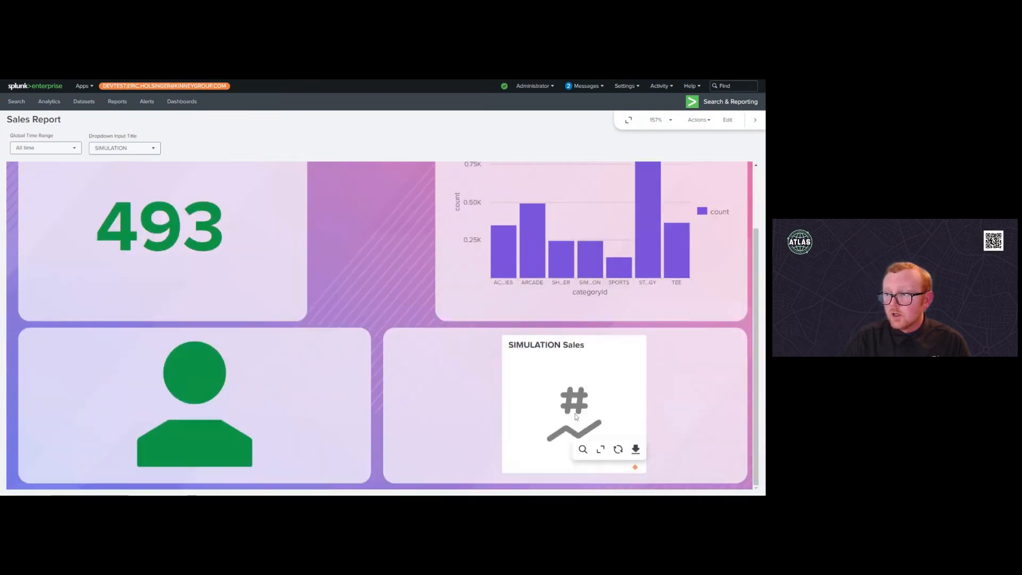
scroll(141, 196, "up", 3)
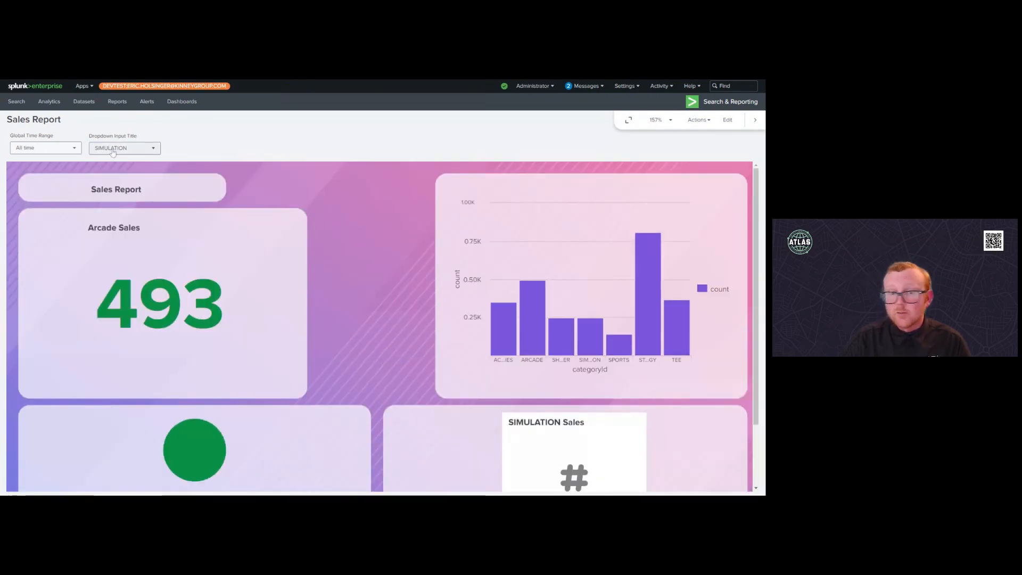
scroll(597, 210, "down", 2)
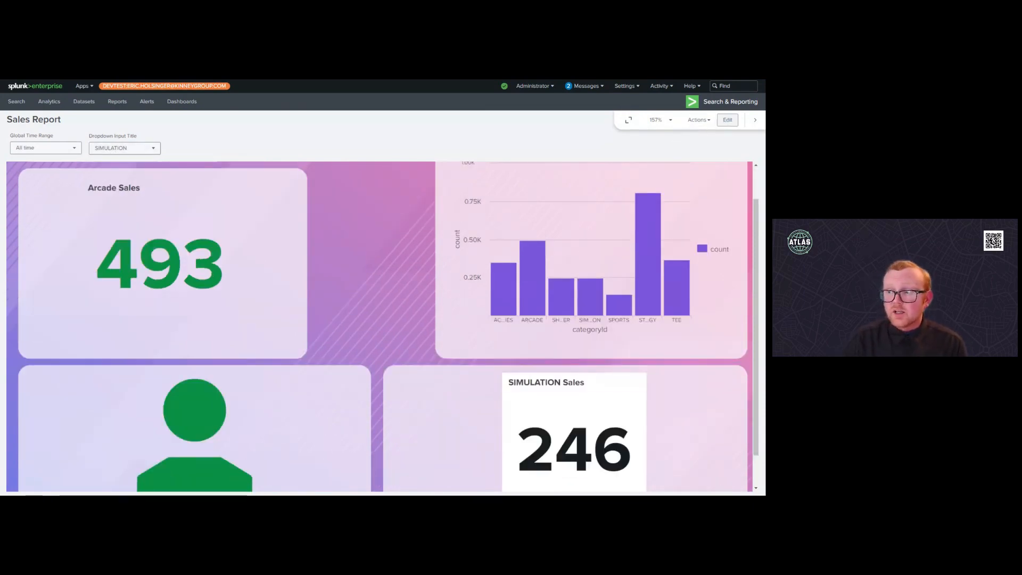
Step: Return to editing, move the SIMULATION Sales panel to the left half of its card, and inspect its code and visualization ID
left_click(727, 119)
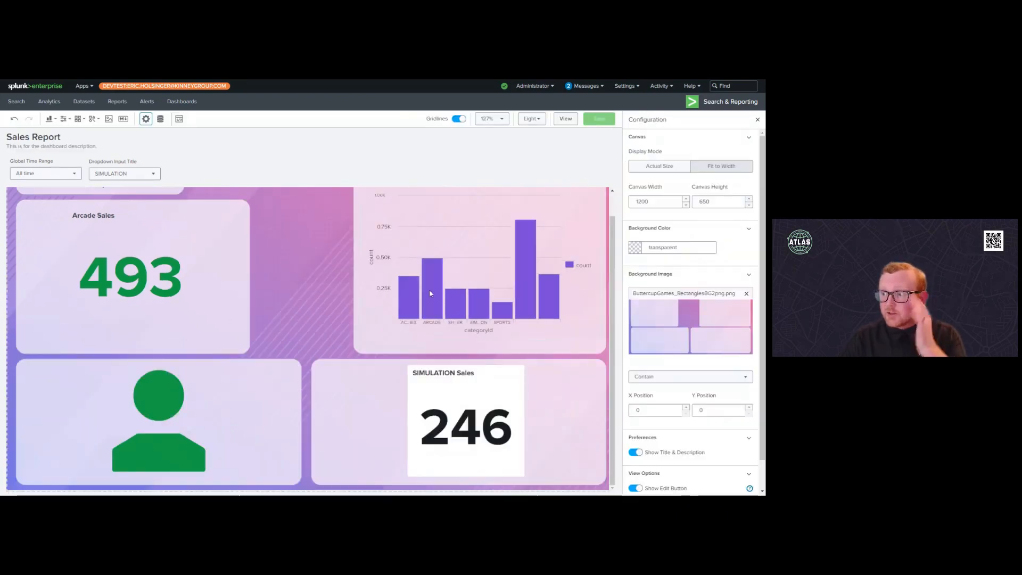
scroll(430, 294, "up", 1)
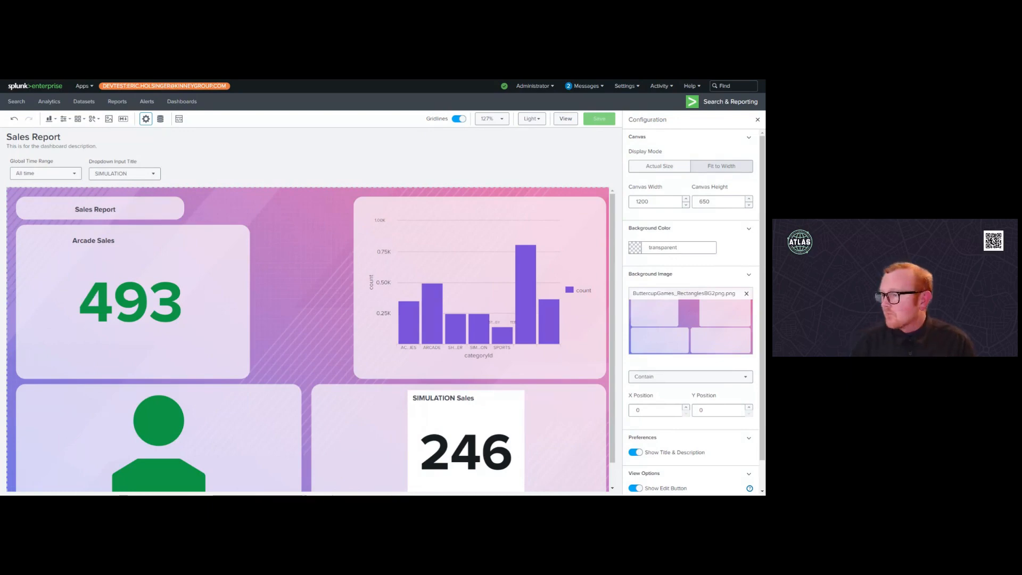
left_click(463, 421)
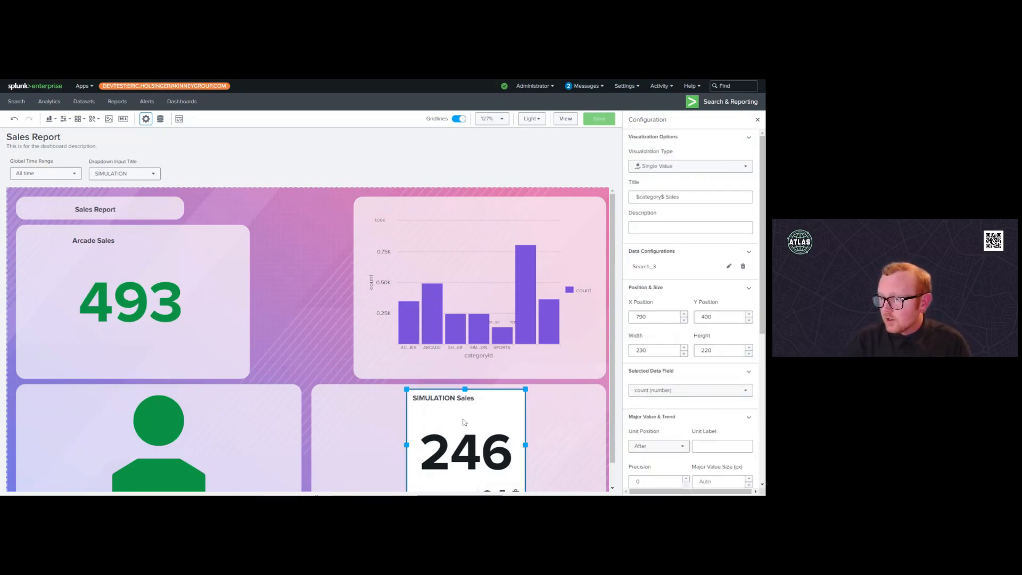
left_click_drag(463, 422, 382, 422)
scroll(677, 348, "down", 5)
scroll(677, 349, "down", 2)
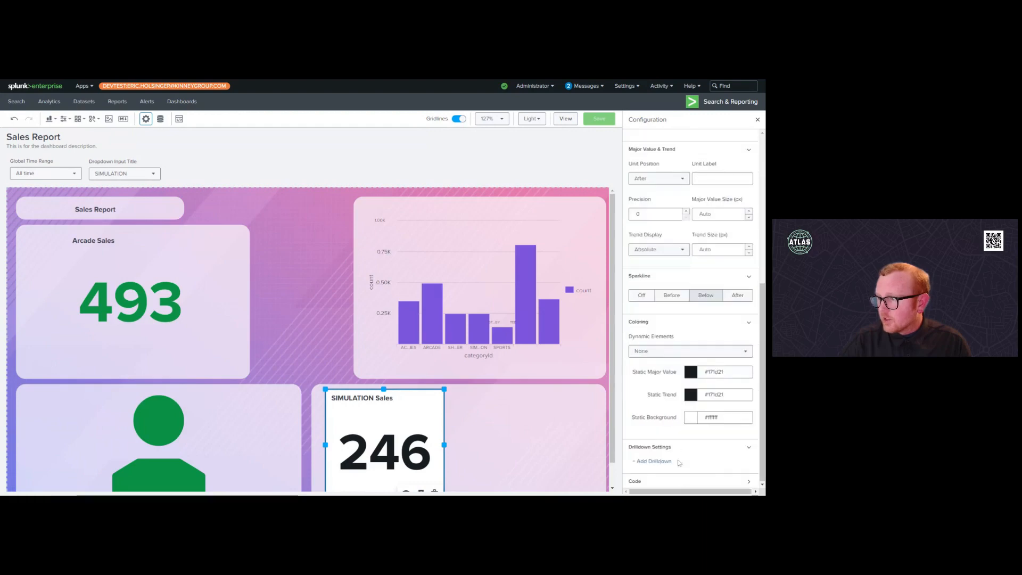
scroll(695, 445, "down", 4)
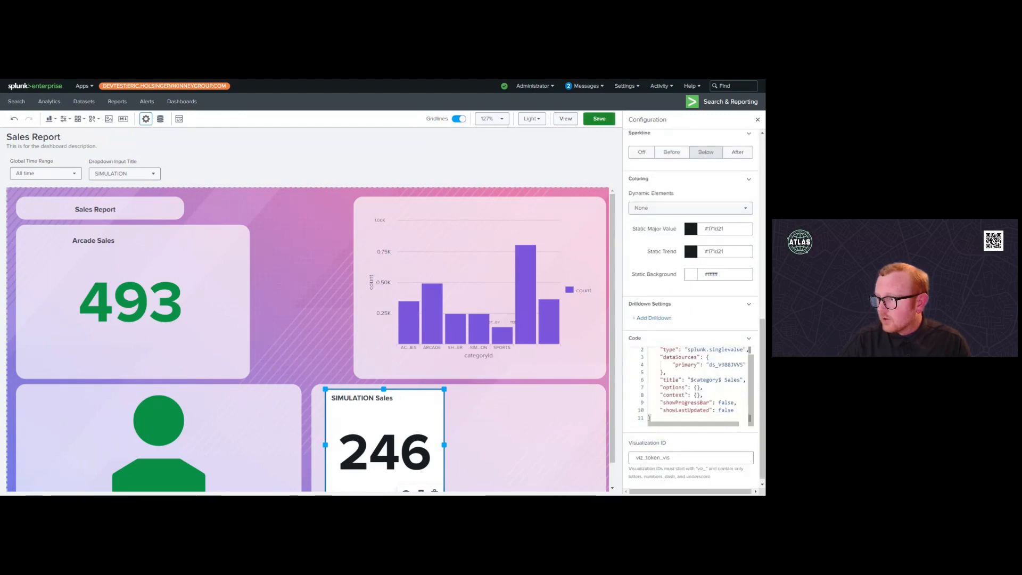
left_click(313, 234)
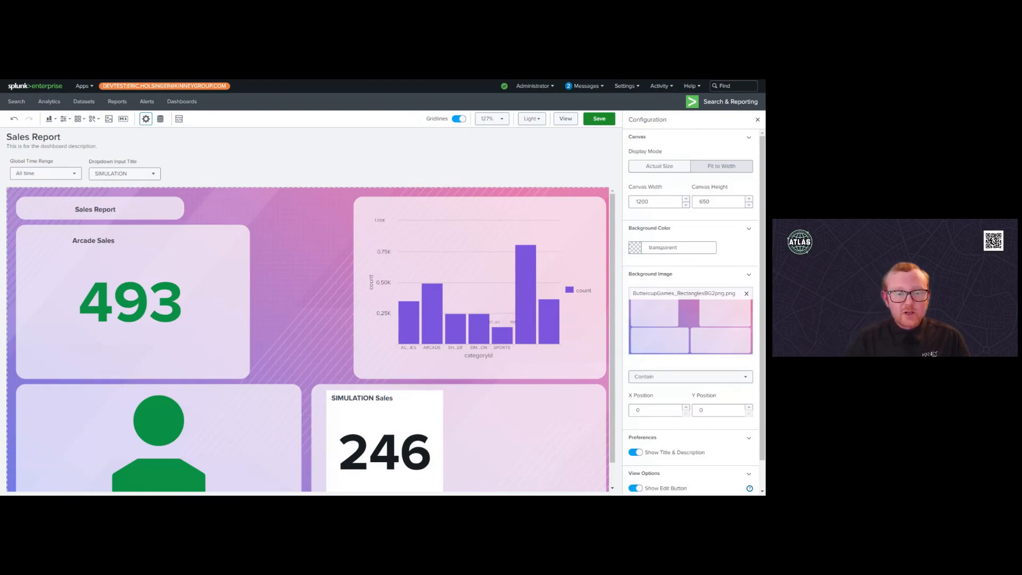
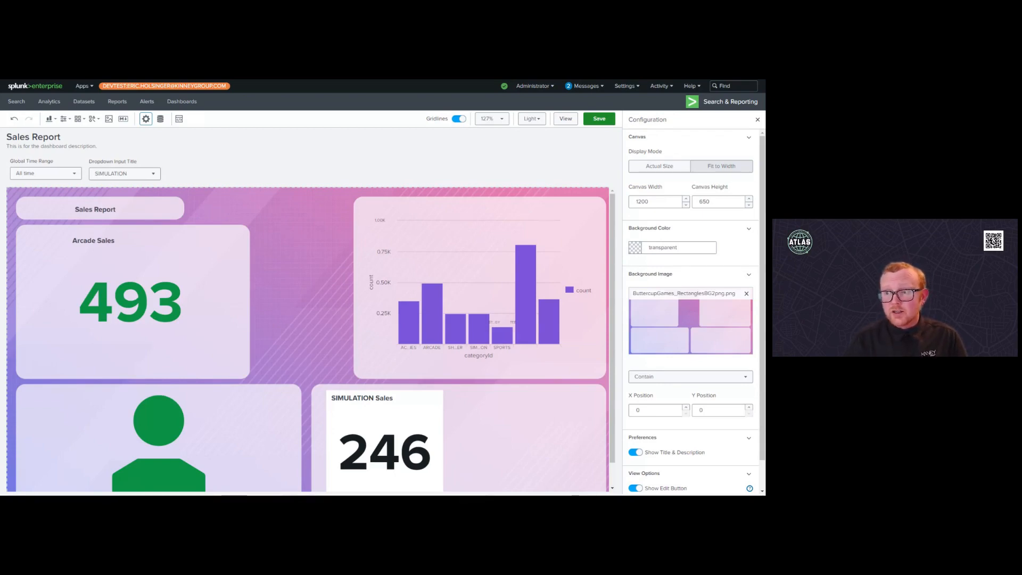
left_click(132, 298)
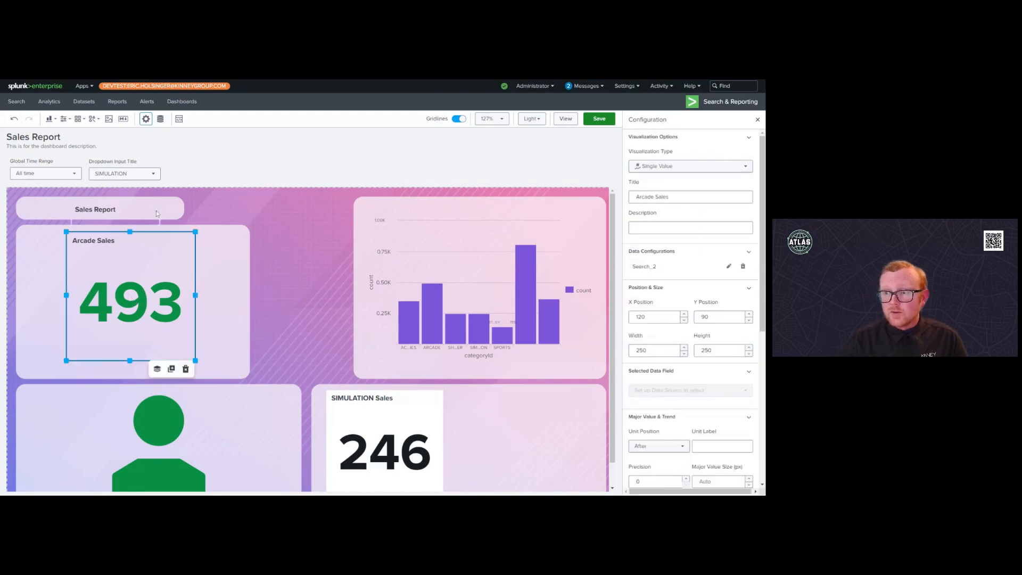
left_click(49, 118)
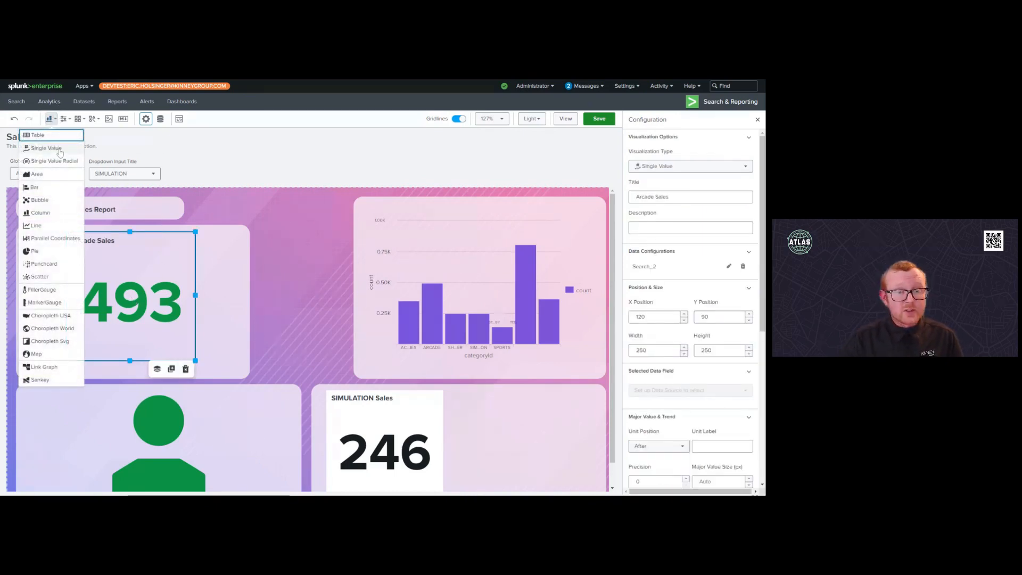
left_click(246, 279)
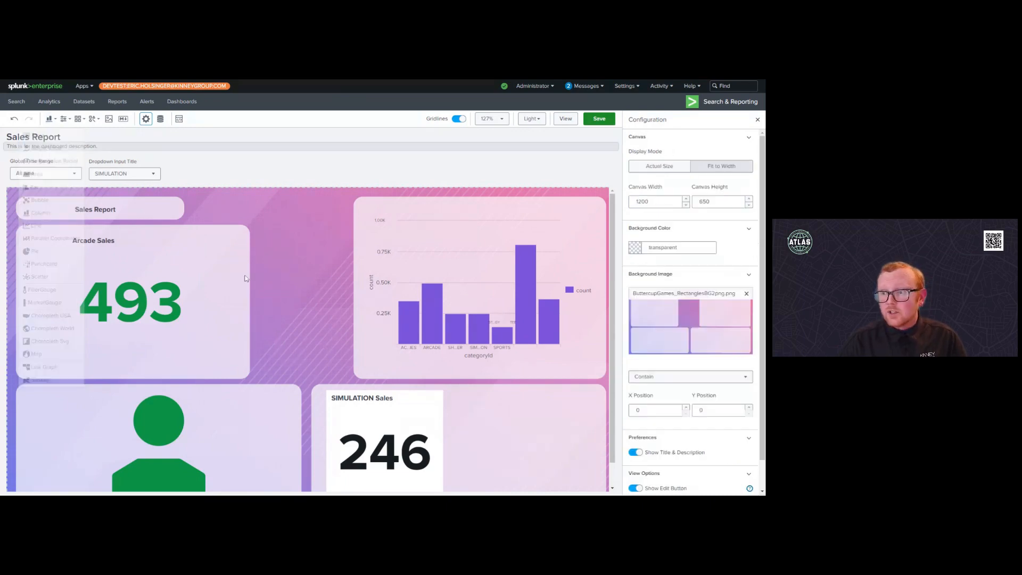
left_click(165, 295)
scroll(692, 367, "down", 5)
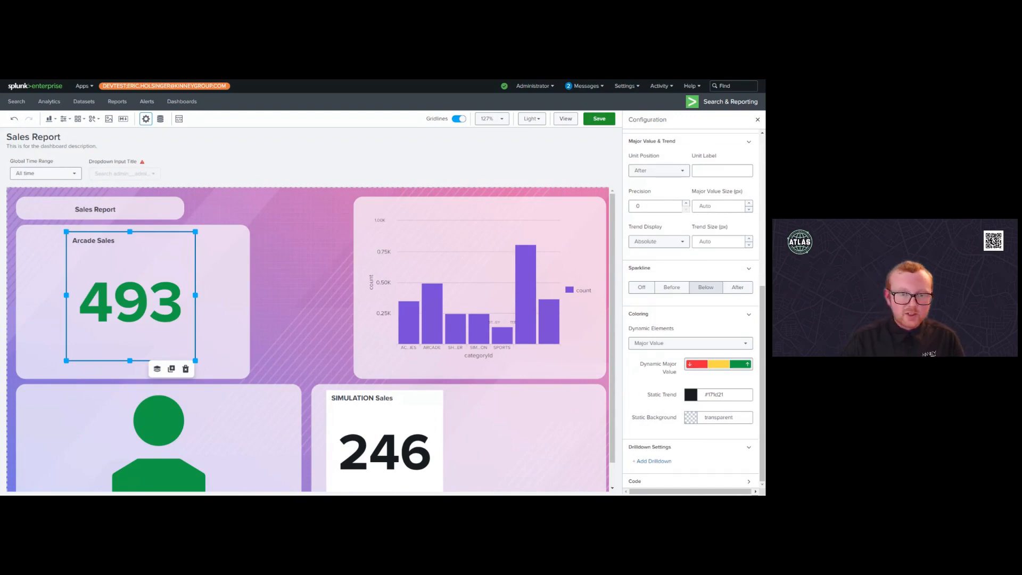
left_click(385, 445)
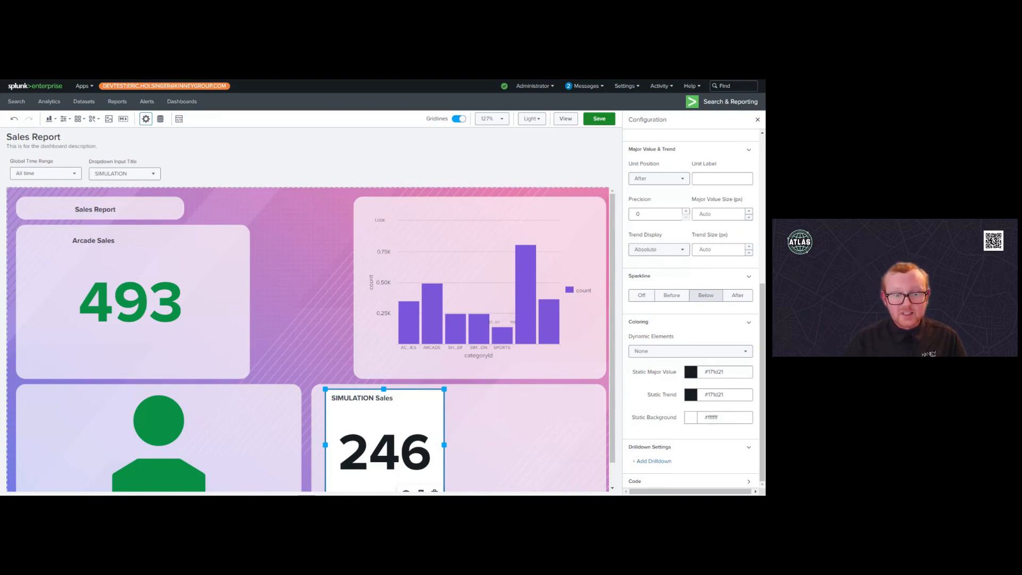
Step: Add a single value panel of about 220 by 220 beside the SIMULATION Sales panel, within the same card
left_click(49, 118)
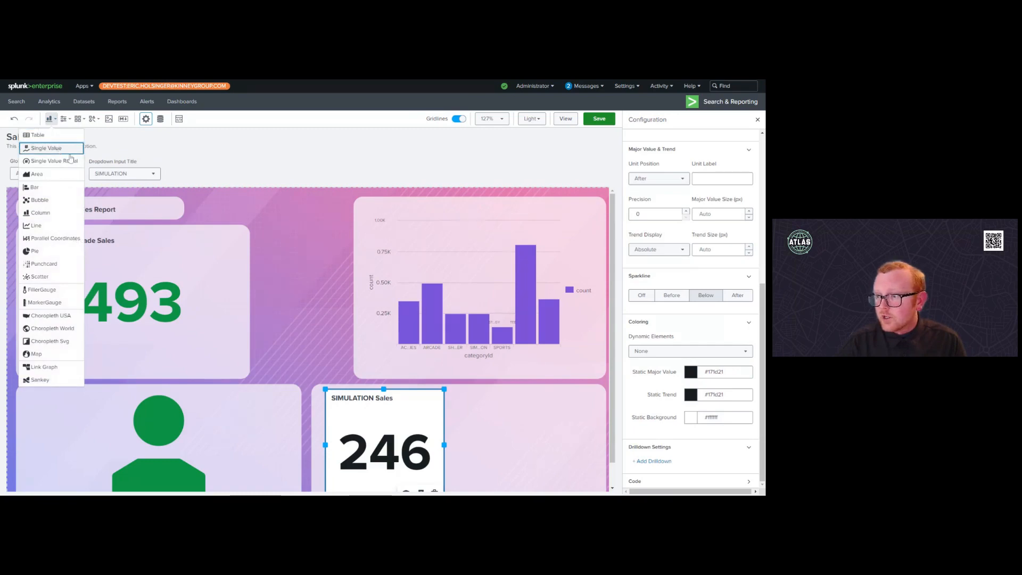
left_click(60, 148)
left_click_drag(285, 226, 537, 397)
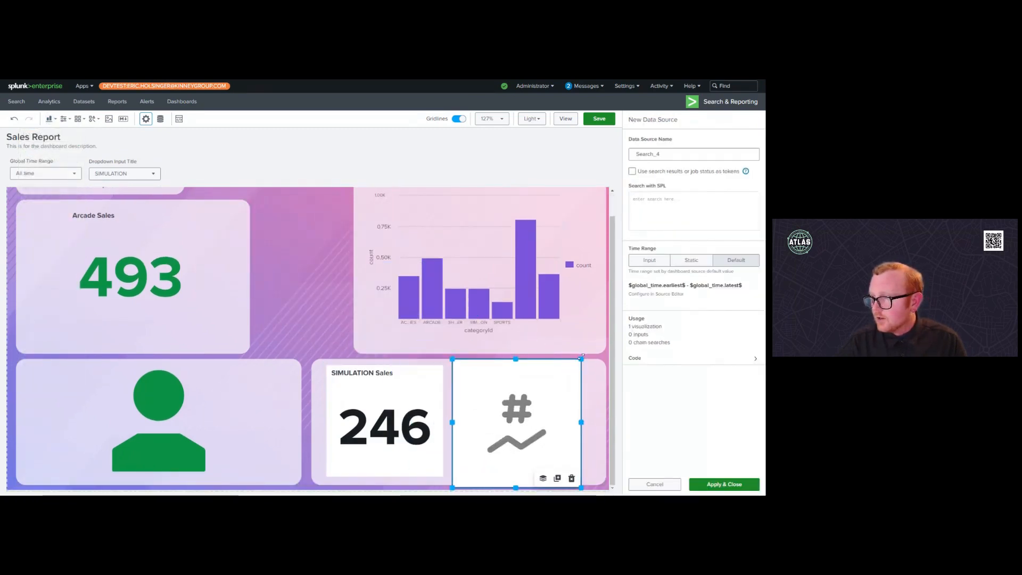
left_click_drag(581, 359, 538, 401)
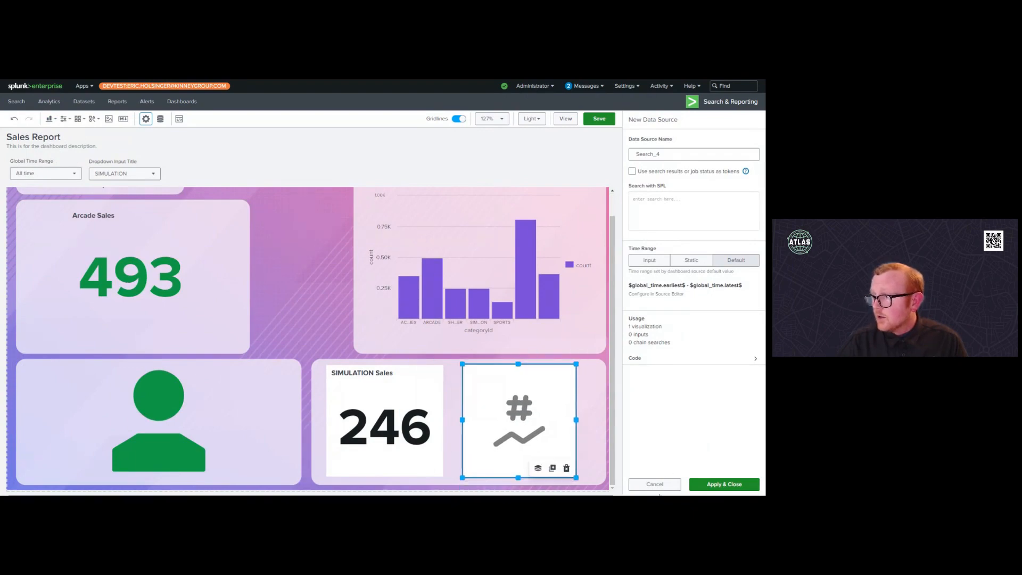
Step: Give the new panel a chain search on parent Search_1 with the SPL "| search categoryId=SPORTS" instead of a standalone search
left_click(660, 484)
left_click(695, 266)
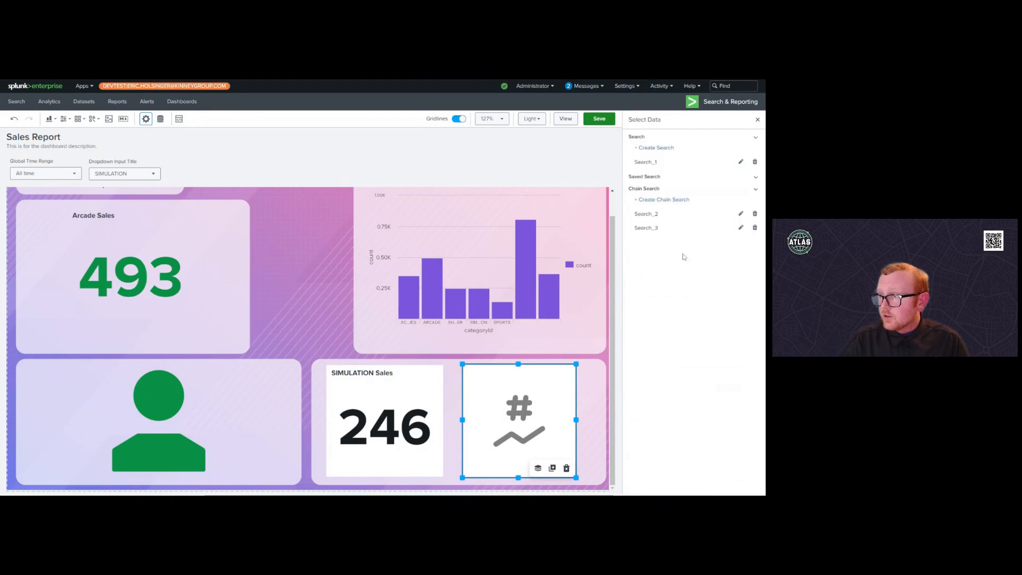
left_click(665, 203)
left_click(671, 197)
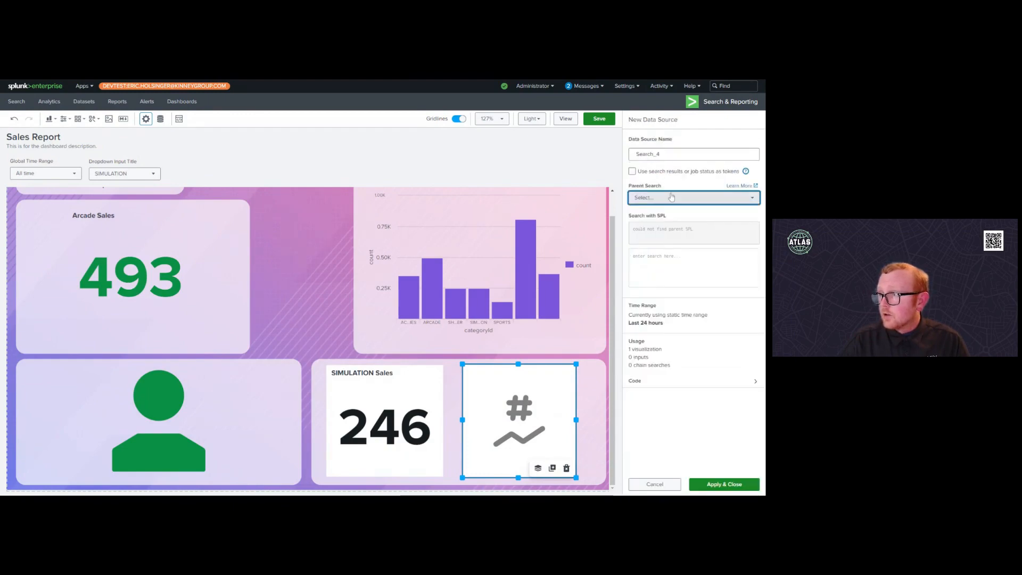
left_click(670, 226)
left_click(672, 264)
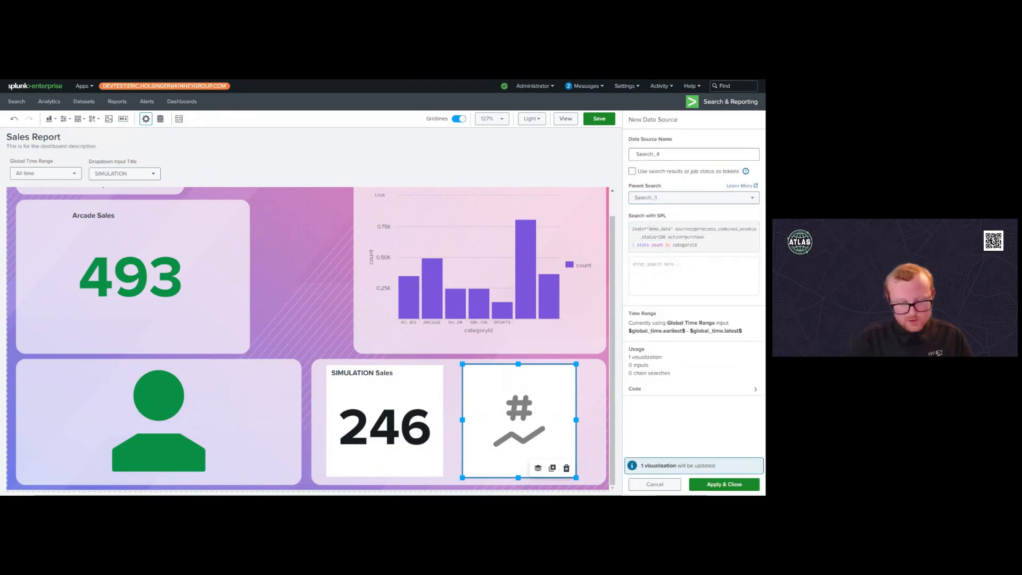
type("| search c")
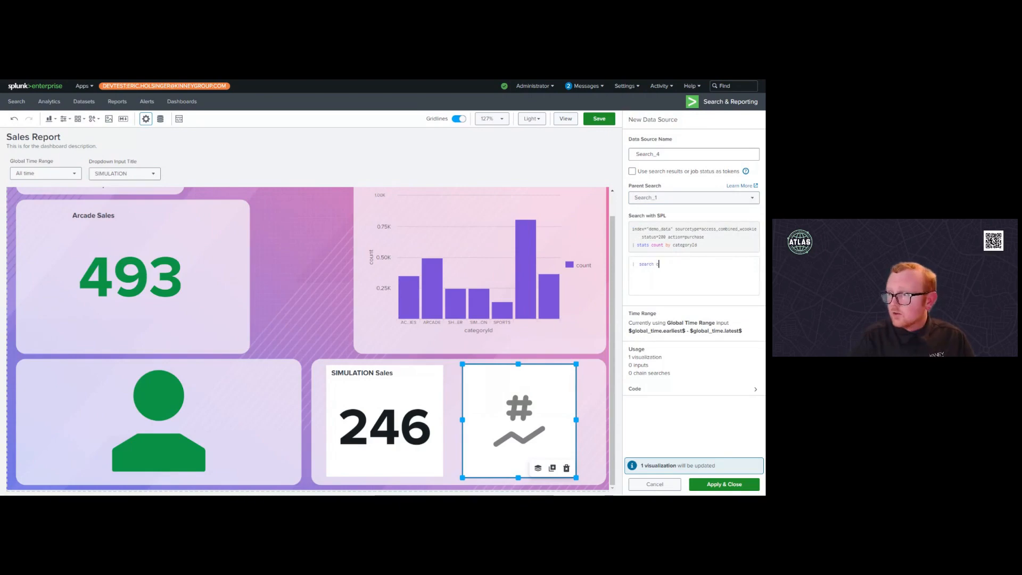
type("ategoryId=")
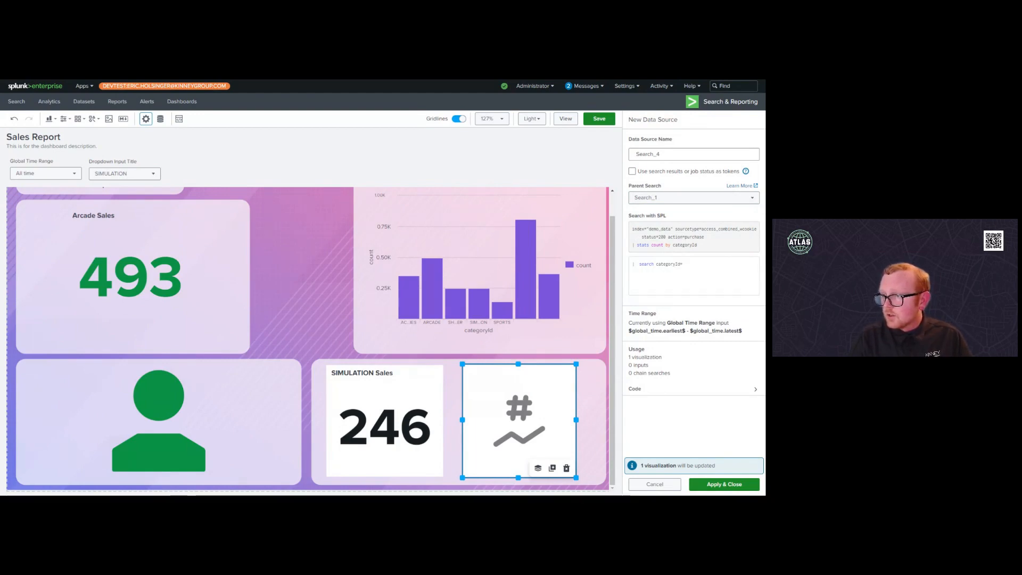
type("SPORTS")
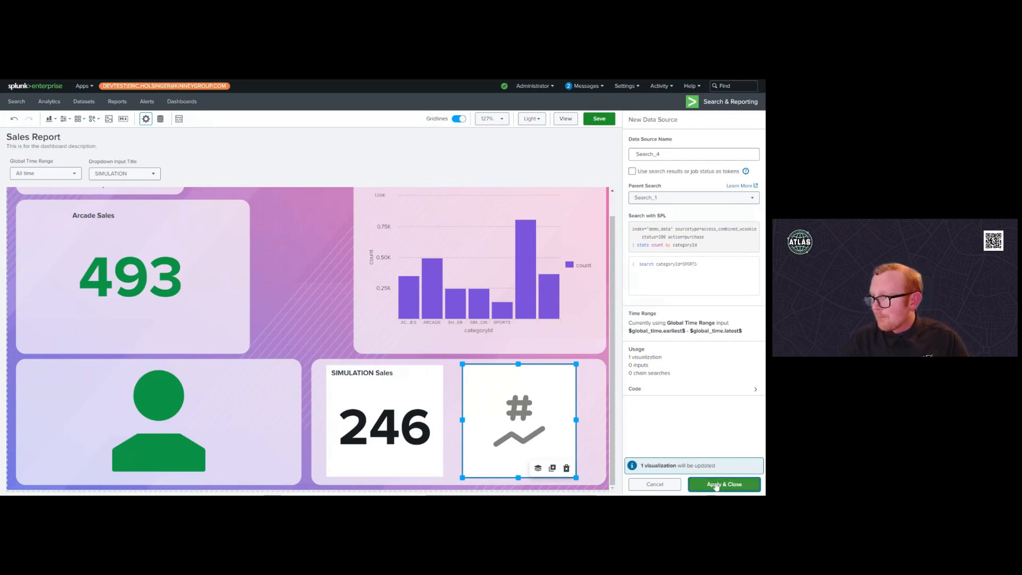
left_click(716, 485)
Step: Title the new single value panel Sports Sales and deselect it
left_click(692, 197)
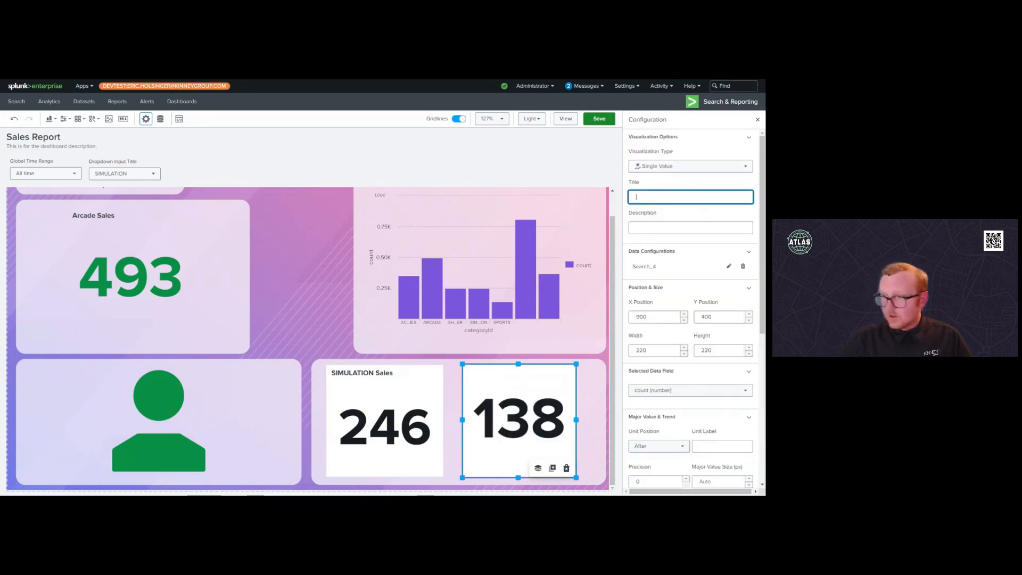
type("Sports")
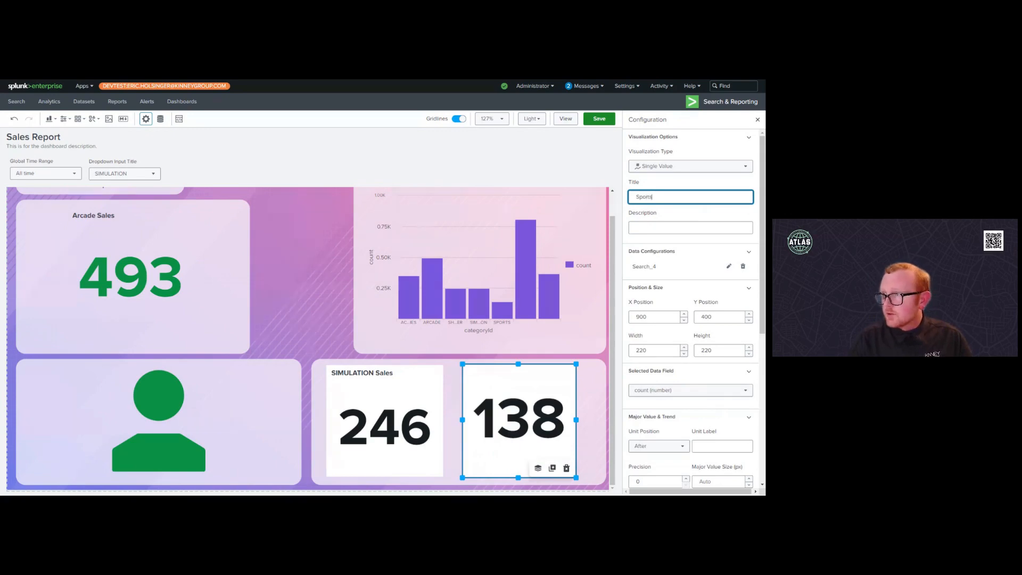
type(" Sales")
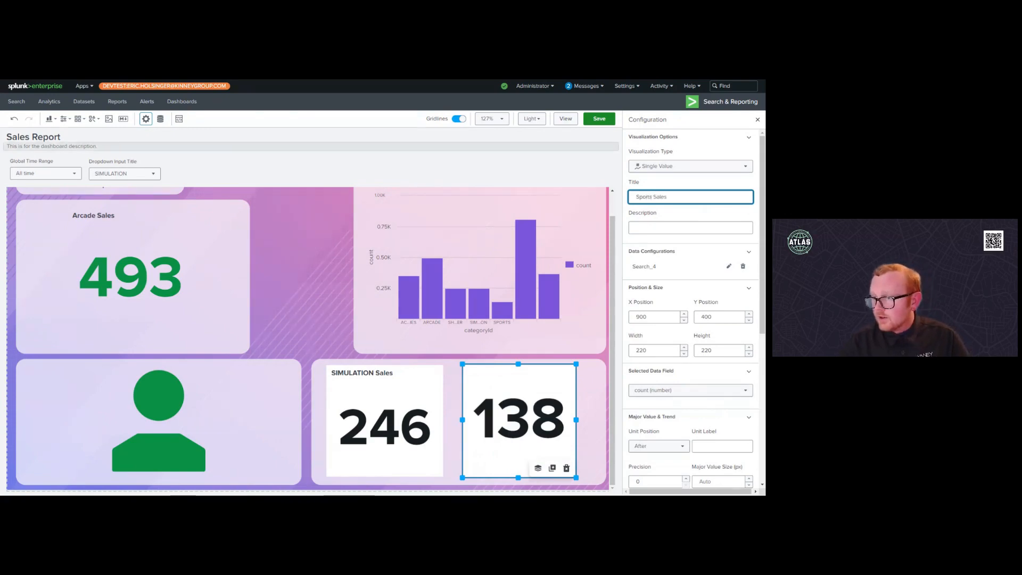
left_click(532, 146)
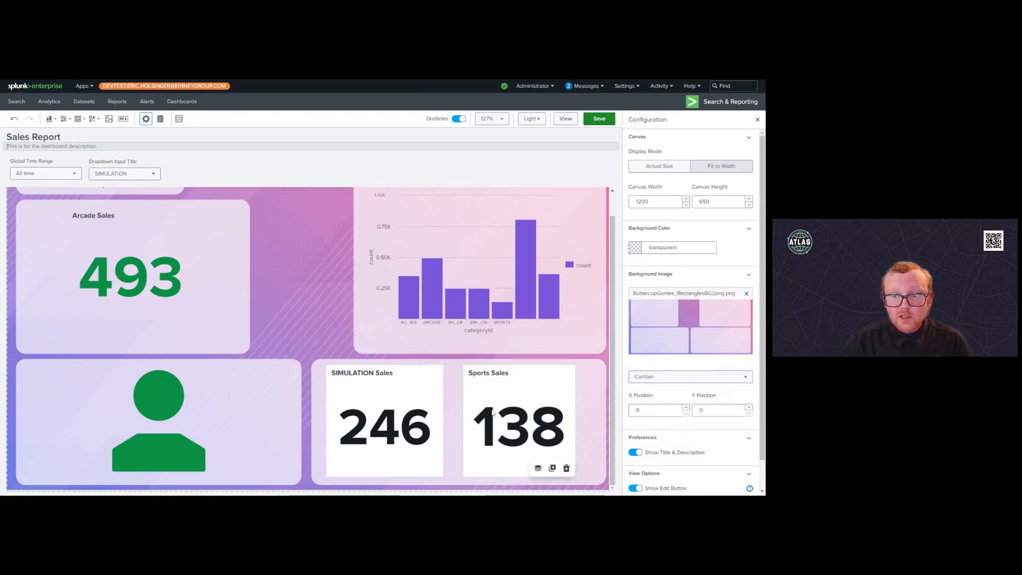
Step: Set the Sports Sales panel's visualization ID to viz_sports
left_click(179, 119)
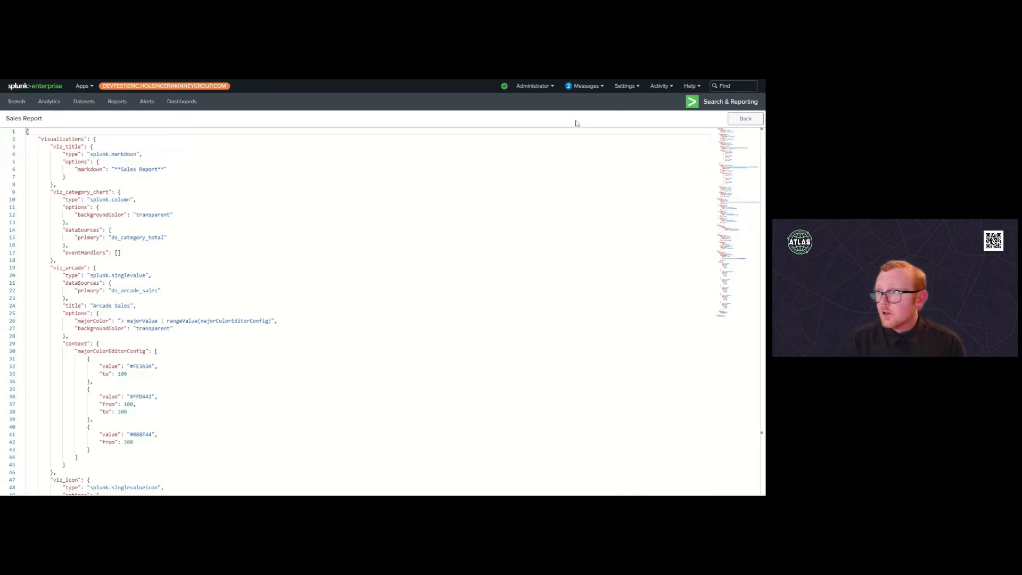
left_click(741, 121)
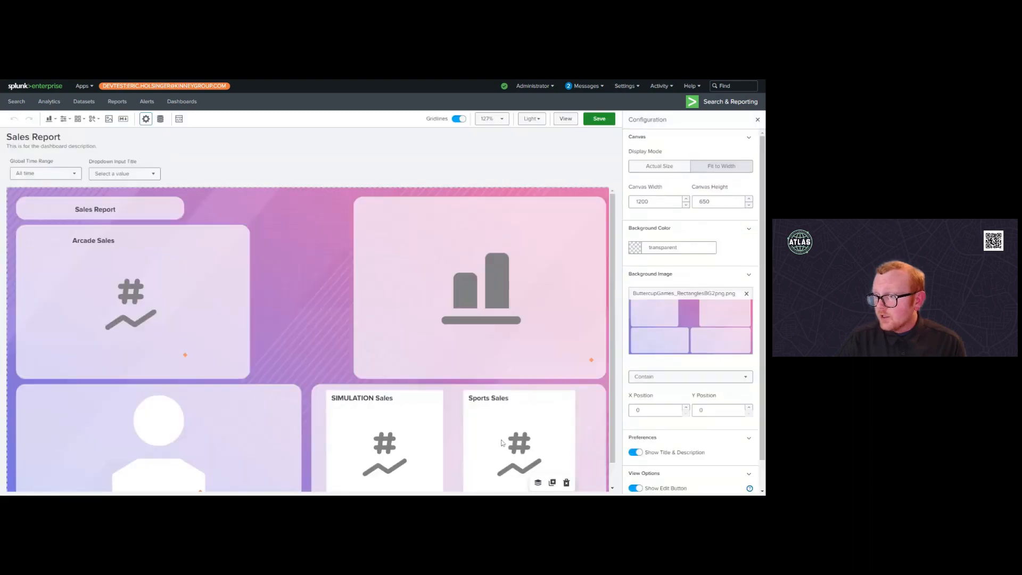
left_click(503, 436)
scroll(673, 440, "down", 5)
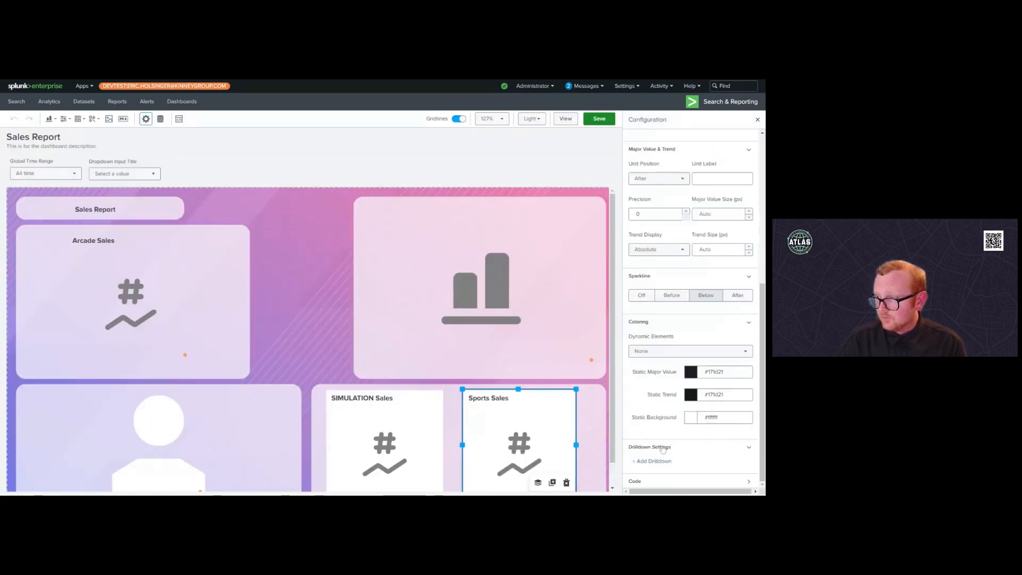
scroll(673, 440, "down", 3)
left_click_drag(674, 461, 646, 461)
type("sport")
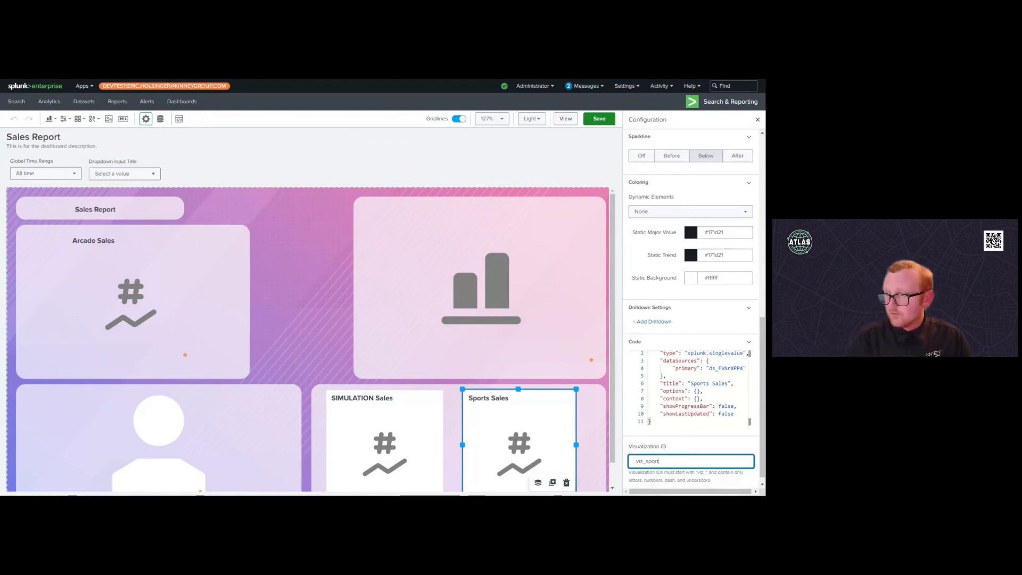
type("s")
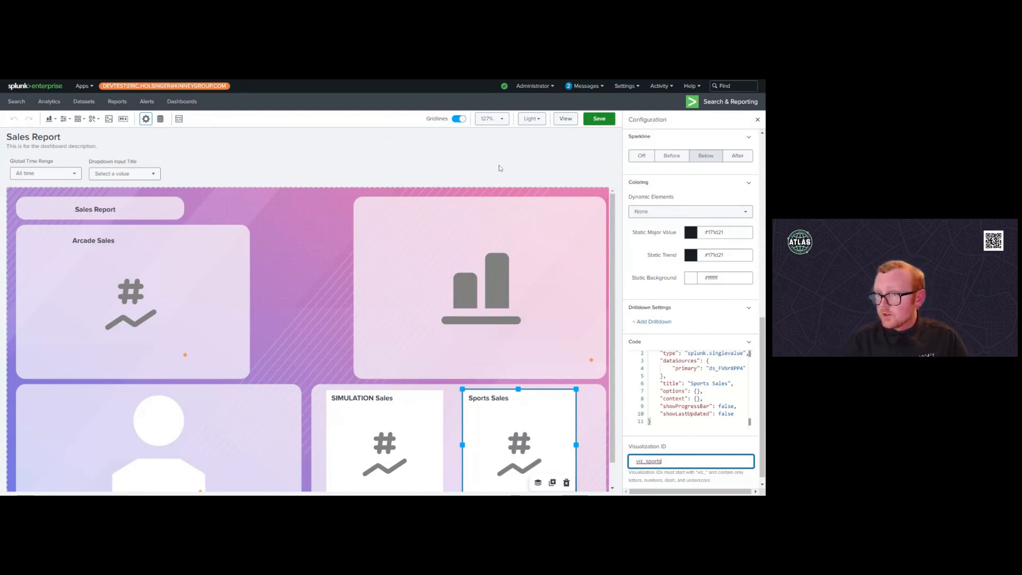
Step: View the dashboard's data overview, and open the full dashboard source code at its beginning
left_click(160, 119)
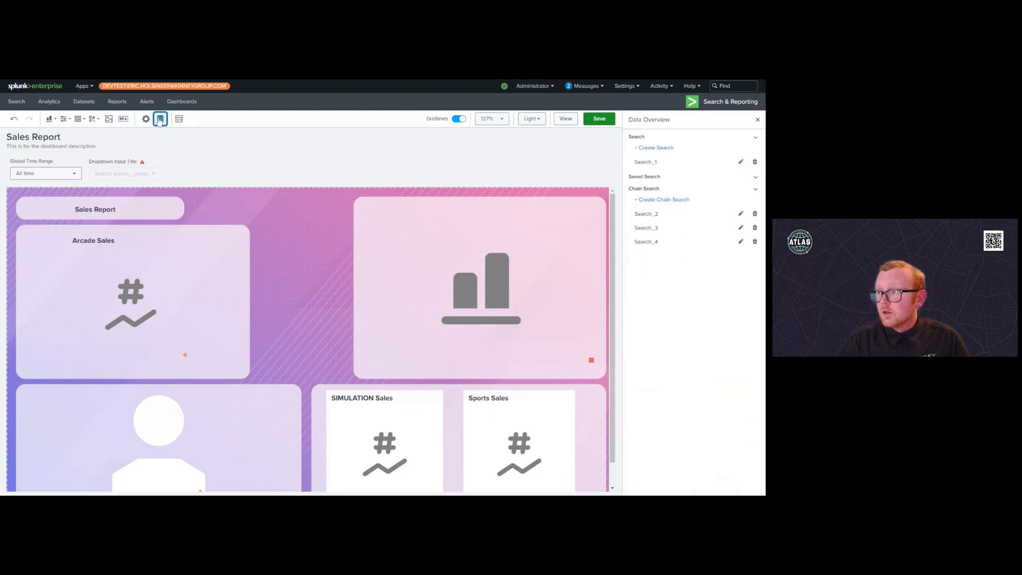
left_click(181, 120)
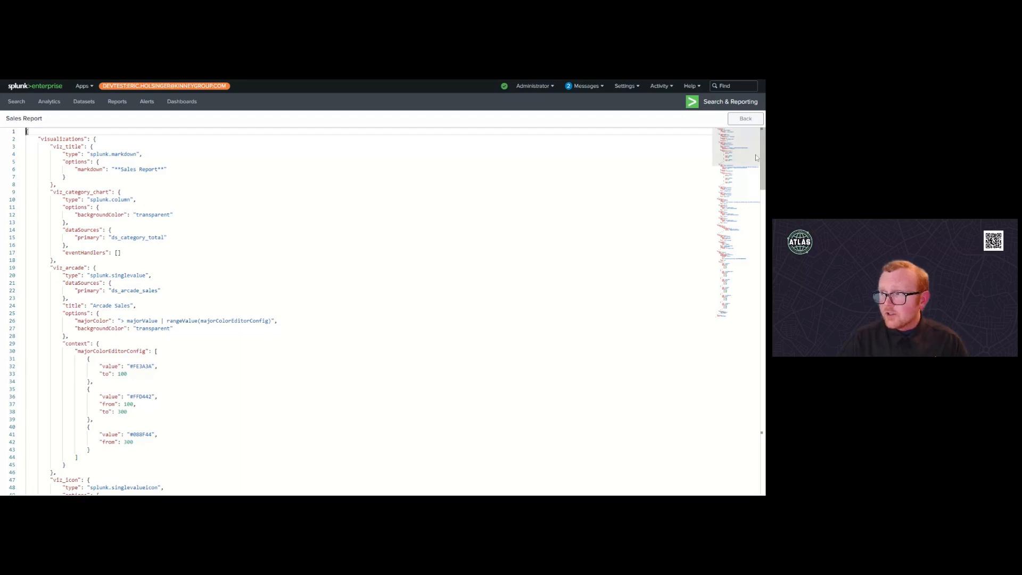
left_click_drag(756, 155, 735, 132)
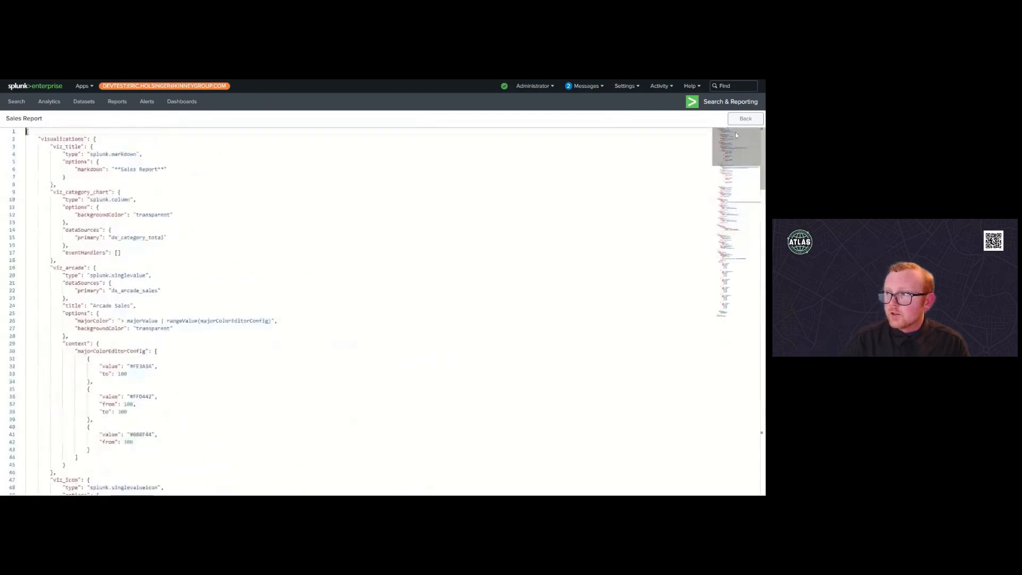
Step: Collapse the visualizations, dataSources, defaults, inputs and layout sections of the dashboard source code
left_click(21, 132)
left_click(22, 132)
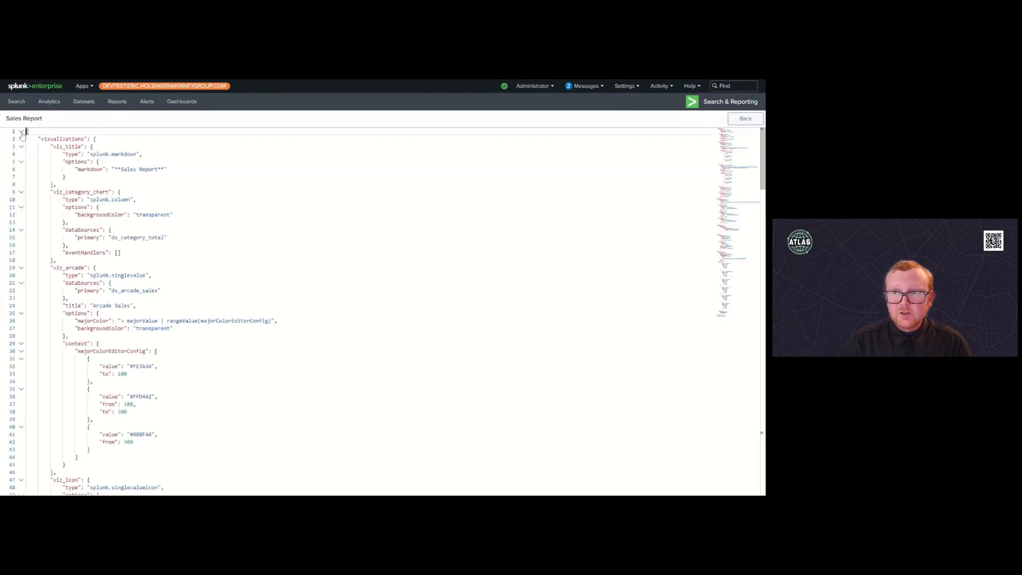
left_click(20, 132)
left_click(20, 133)
left_click(21, 139)
left_click(22, 154)
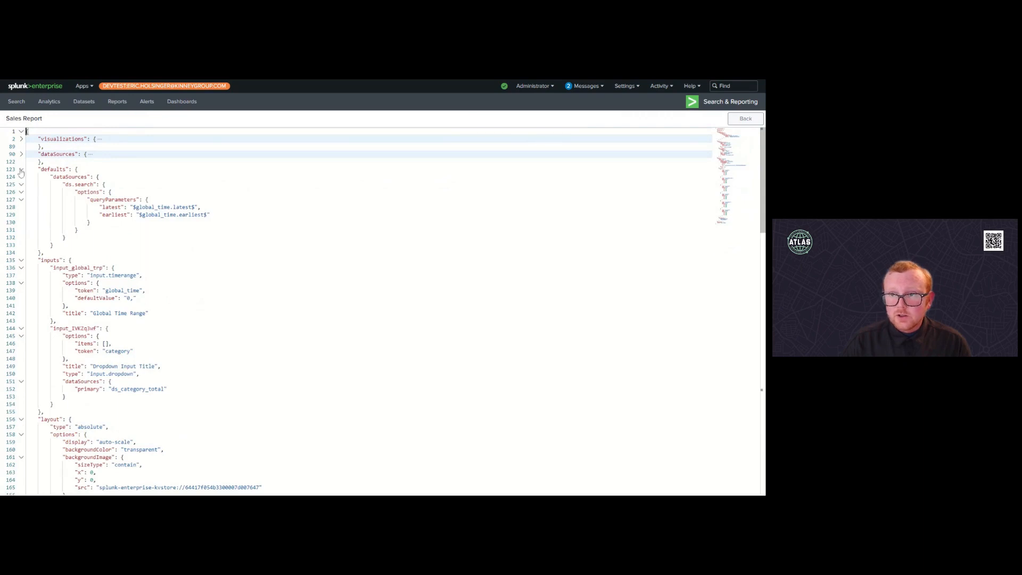
left_click(21, 169)
left_click(21, 184)
left_click(21, 200)
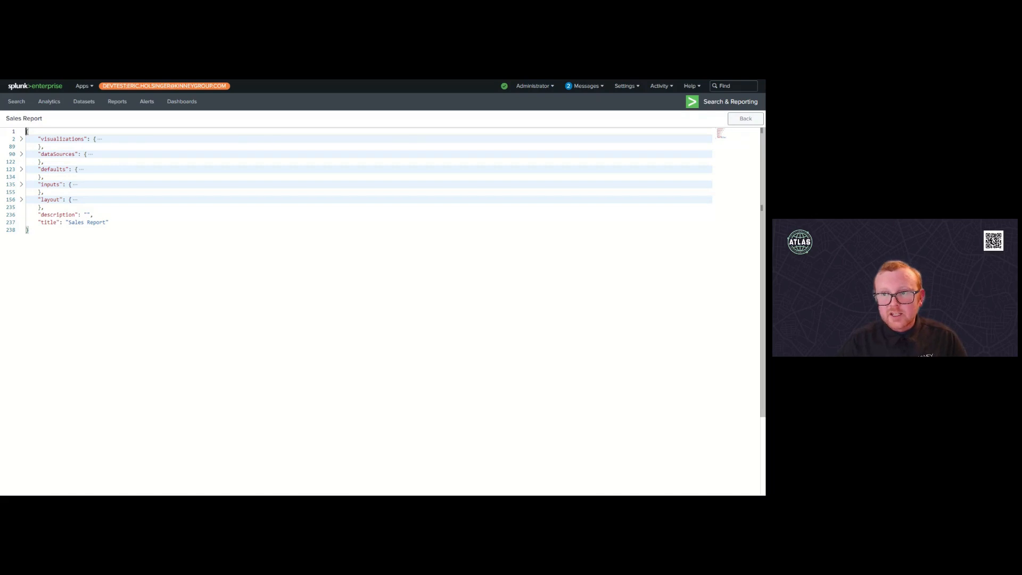
Step: Expand the defaults section and examine the latest and earliest global time tokens in its query parameters
left_click(22, 170)
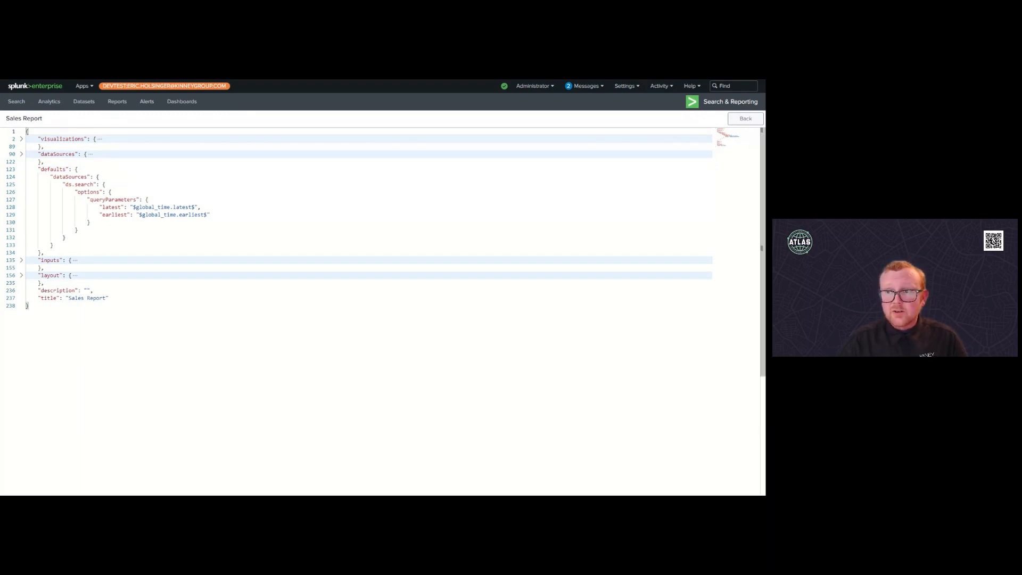
left_click_drag(50, 177, 210, 215)
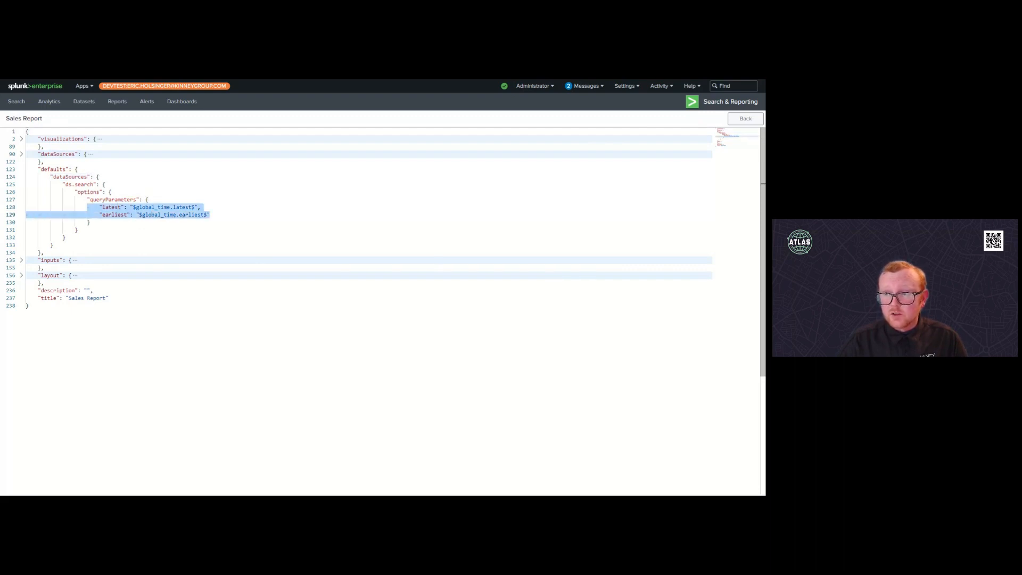
left_click(211, 215)
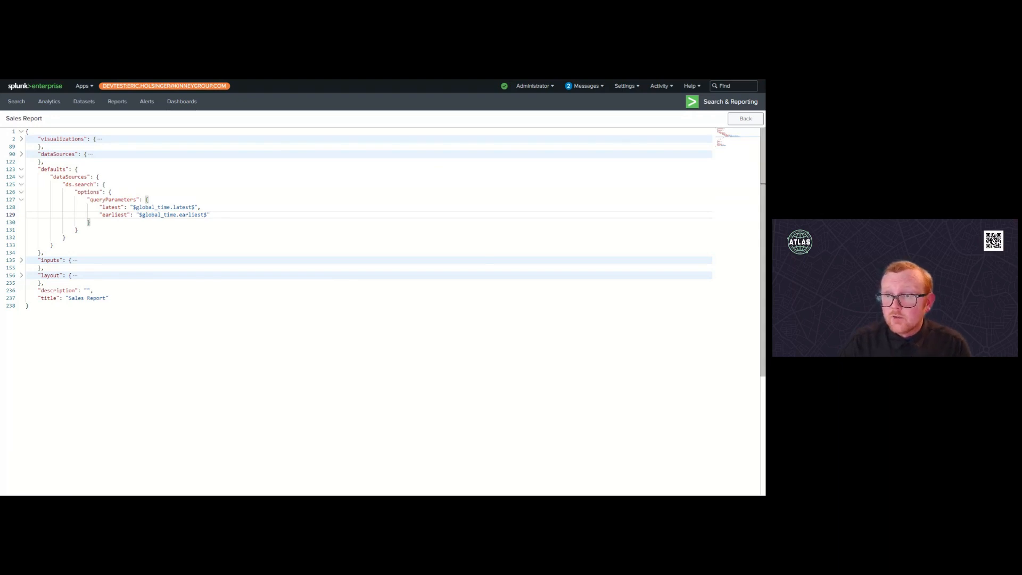
Step: Expand the visualizations section and collapse every visualization inside it except viz_arcade
left_click(22, 139)
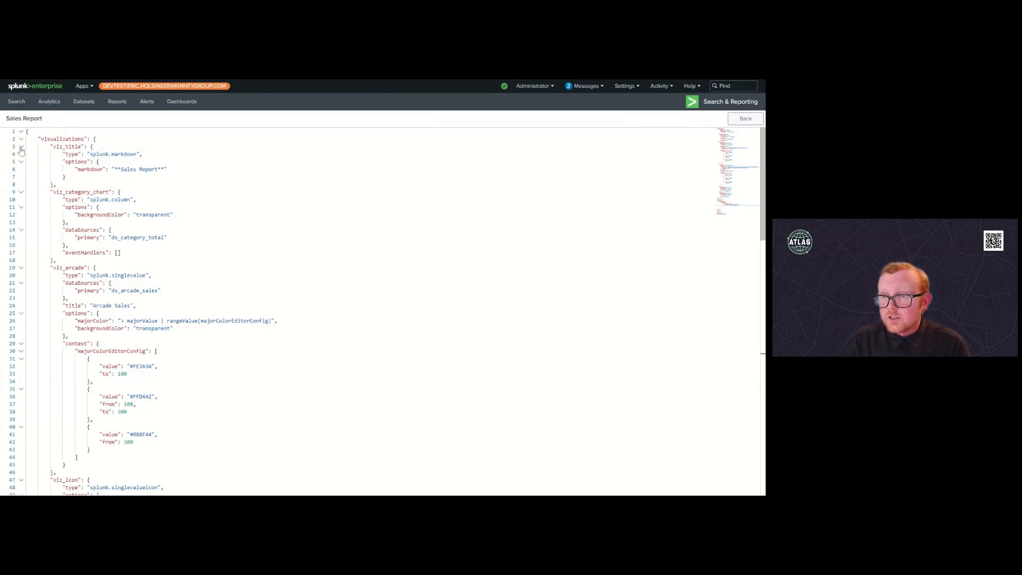
left_click(21, 146)
left_click(21, 162)
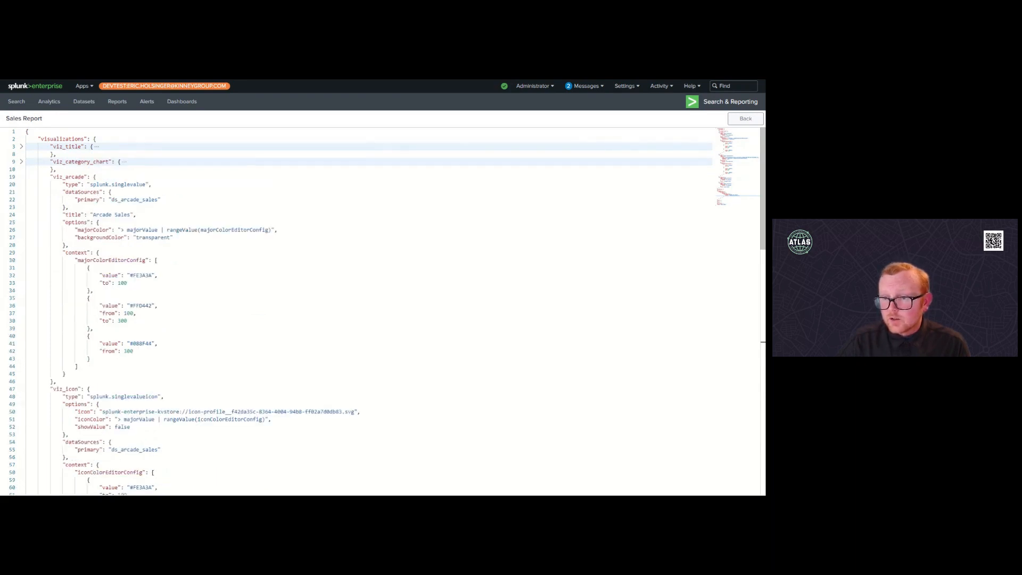
left_click(21, 389)
left_click(22, 404)
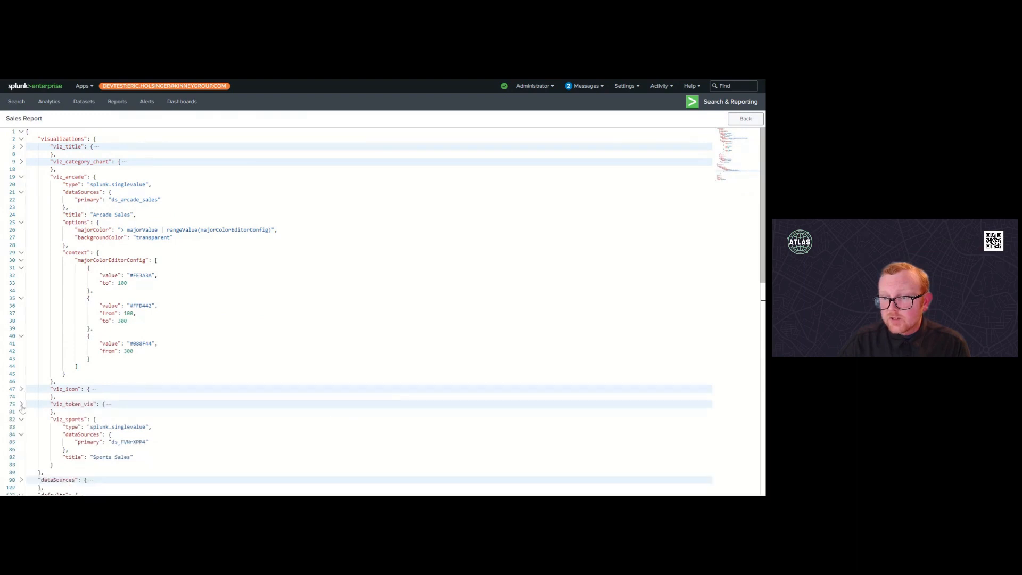
left_click(21, 419)
Step: Examine the viz_arcade definition, including its options and majorColorEditorConfig ranges
left_click_drag(95, 360, 26, 184)
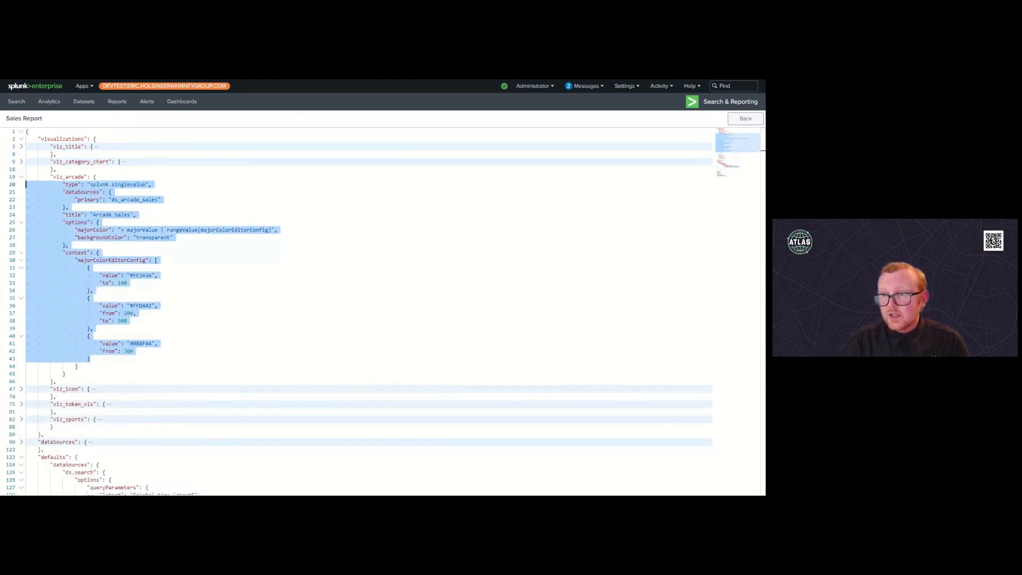
left_click(127, 320)
scroll(127, 320, "down", 2)
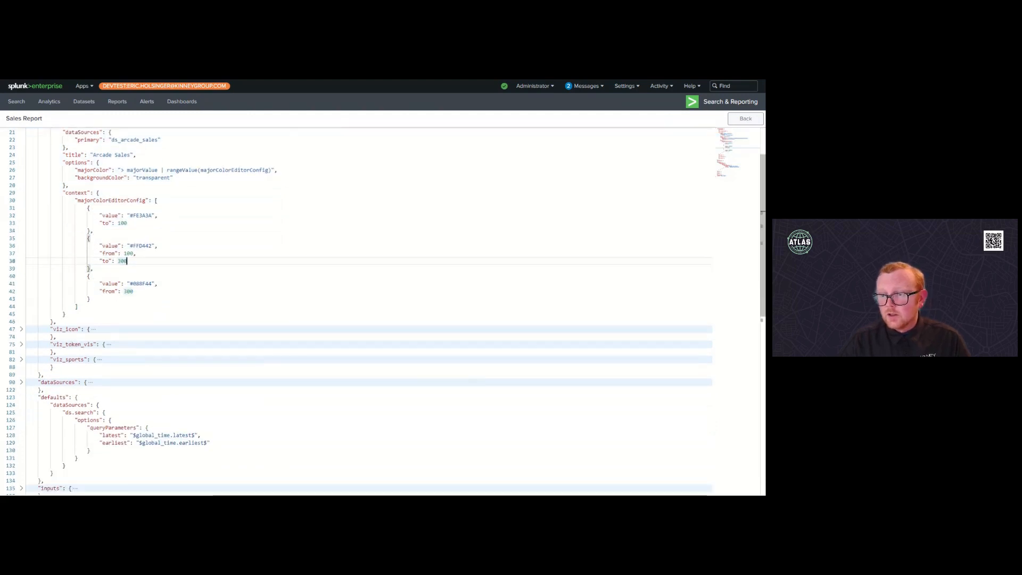
scroll(367, 311, "down", 1)
scroll(367, 312, "down", 1)
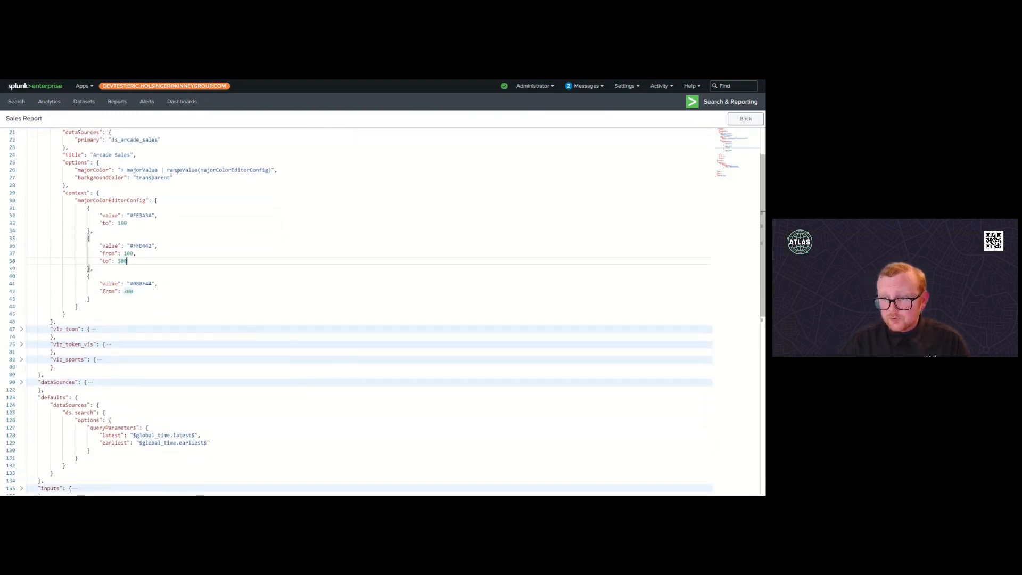
Step: Examine where the dataSources block inside defaults starts and ends, comparing it with the visualizations section
left_click(96, 365)
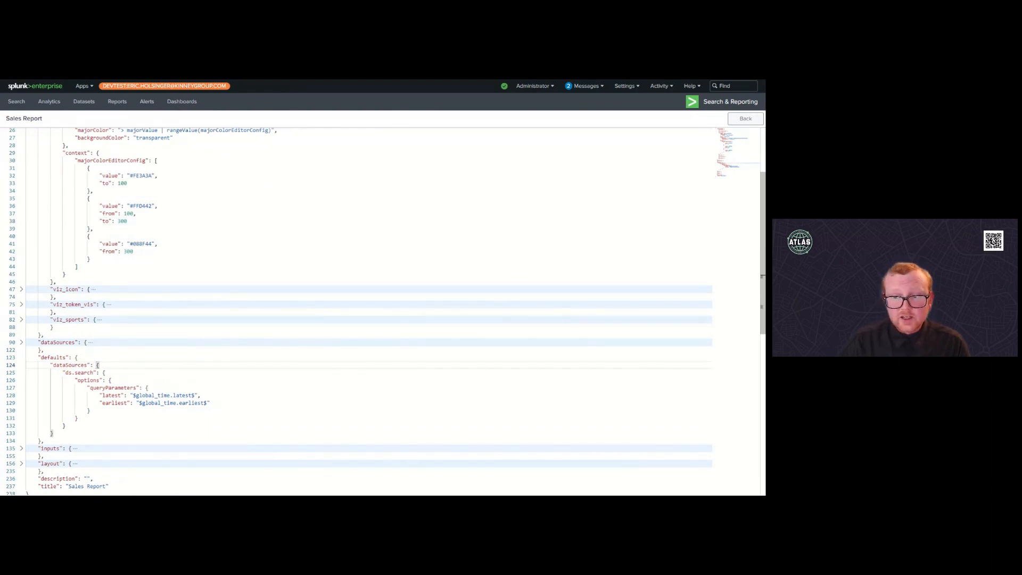
left_click(51, 433)
left_click(100, 365)
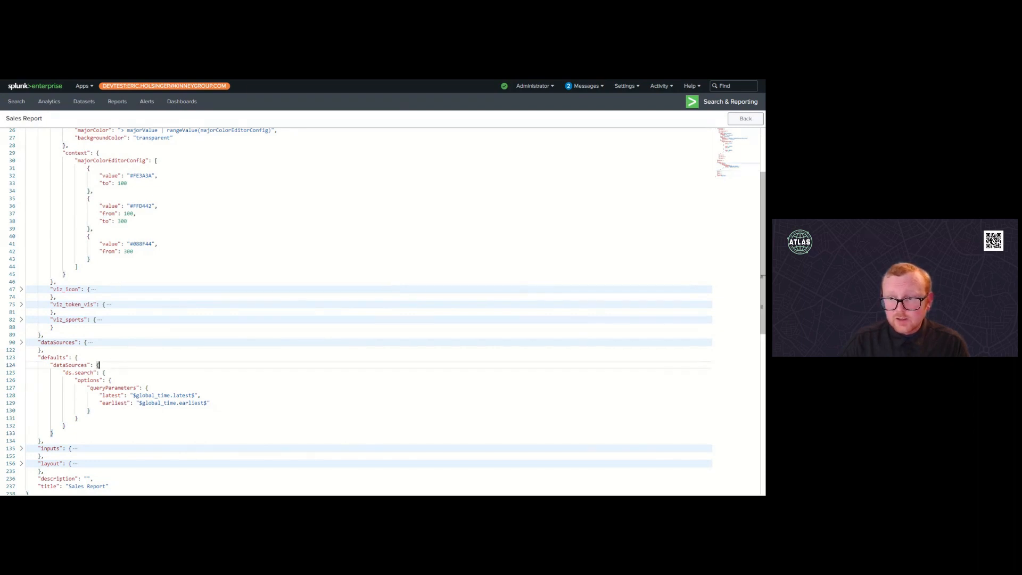
scroll(367, 311, "up", 3)
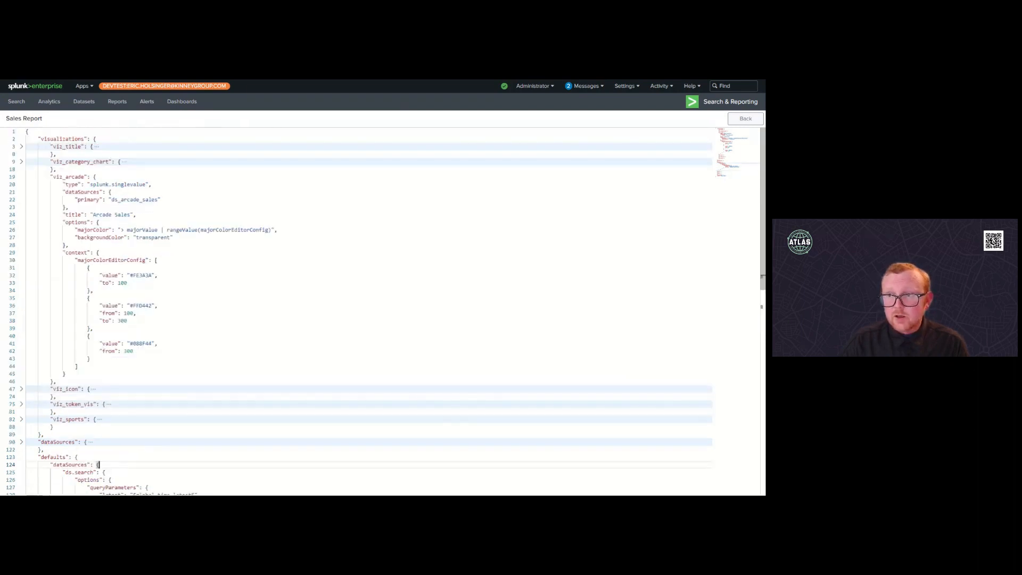
scroll(368, 312, "down", 1)
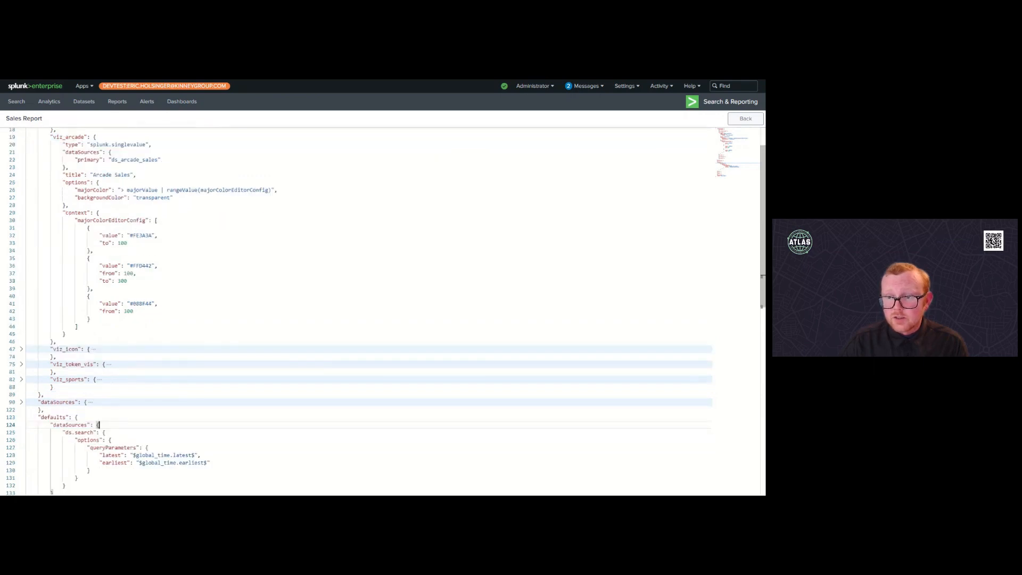
scroll(368, 311, "down", 2)
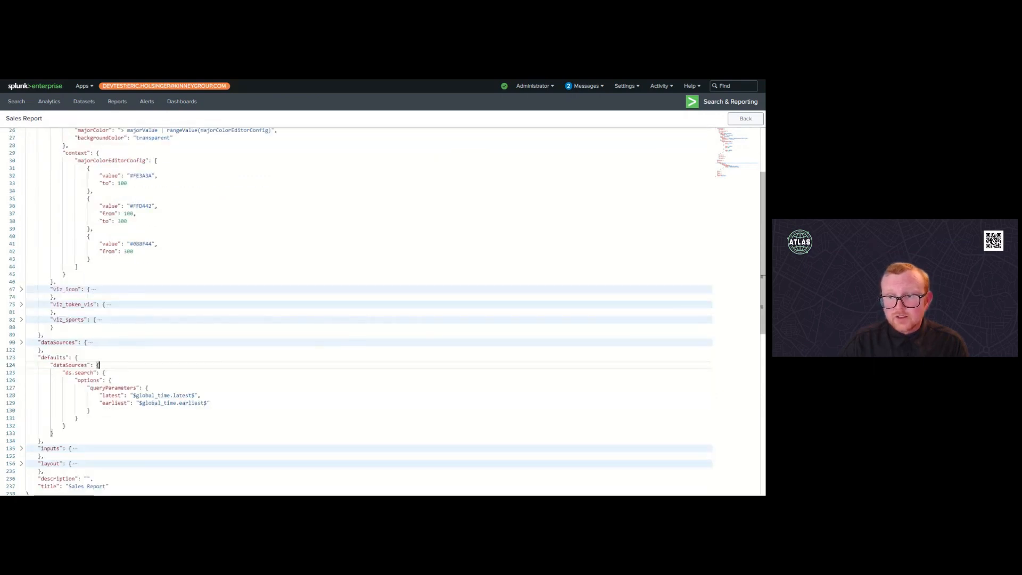
left_click_drag(51, 365, 90, 365)
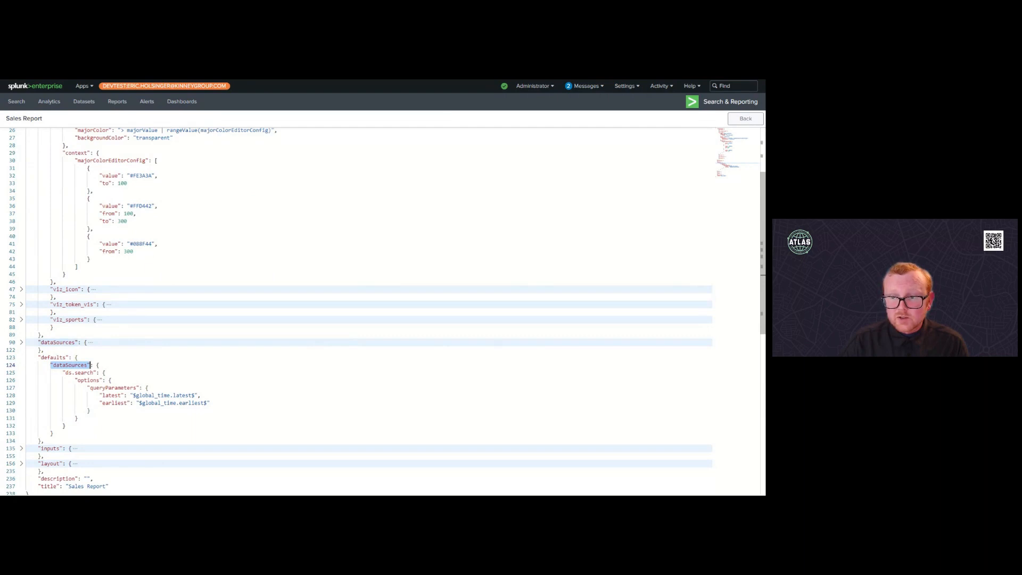
Step: Add an empty "visualizations": { } block below the dataSources block inside the defaults section
left_click(52, 433)
key("Return")
type("\"vo")
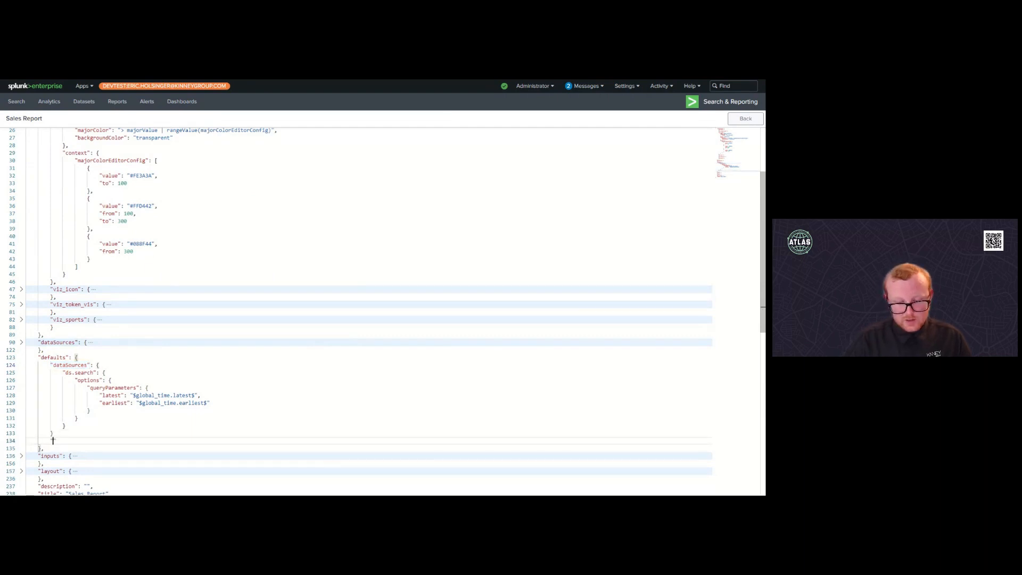
key("BackSpace")
type("isualizxa")
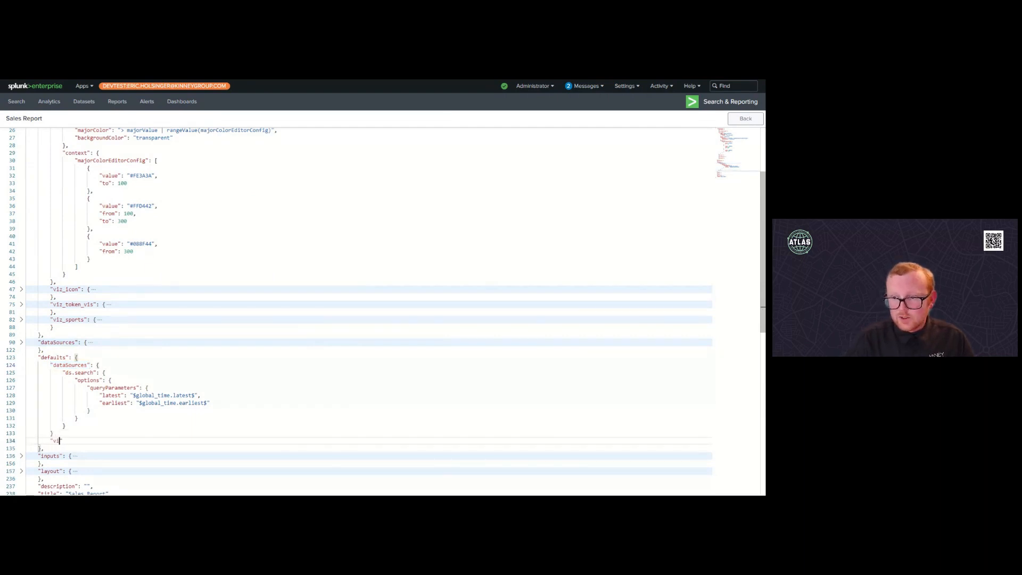
key("BackSpace")
key("BackSpace")
type("ations")
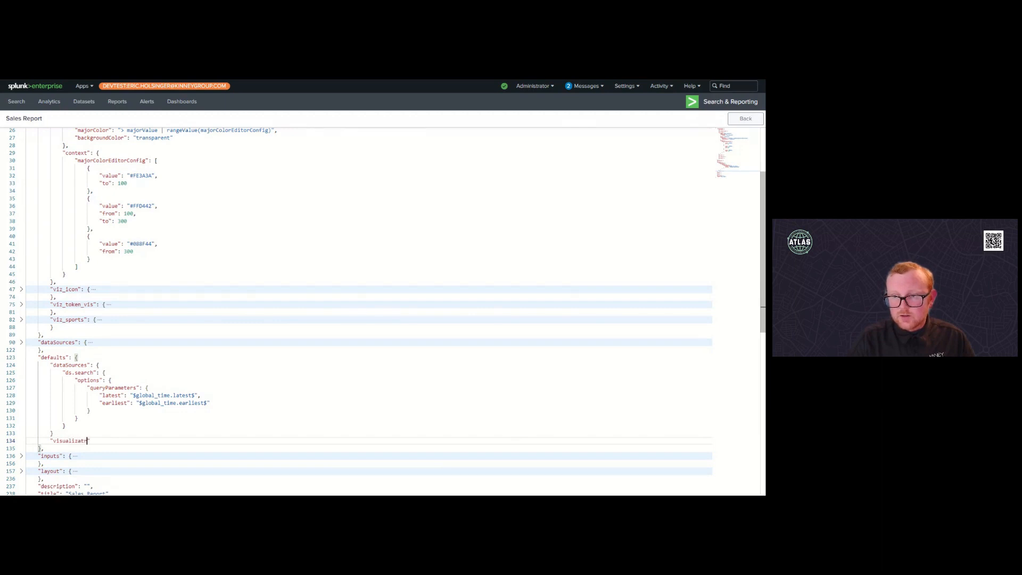
type("\"")
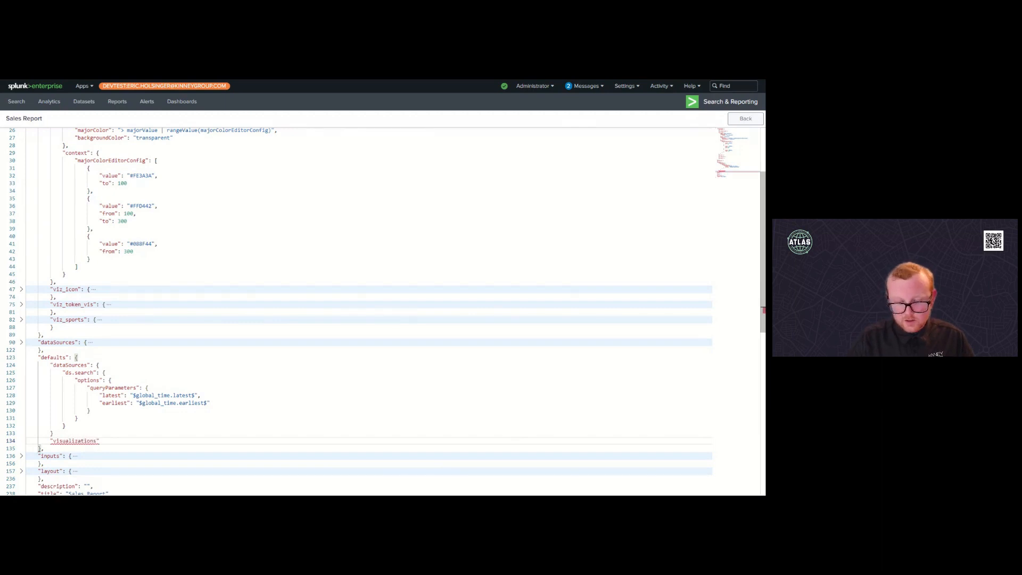
type(": ")
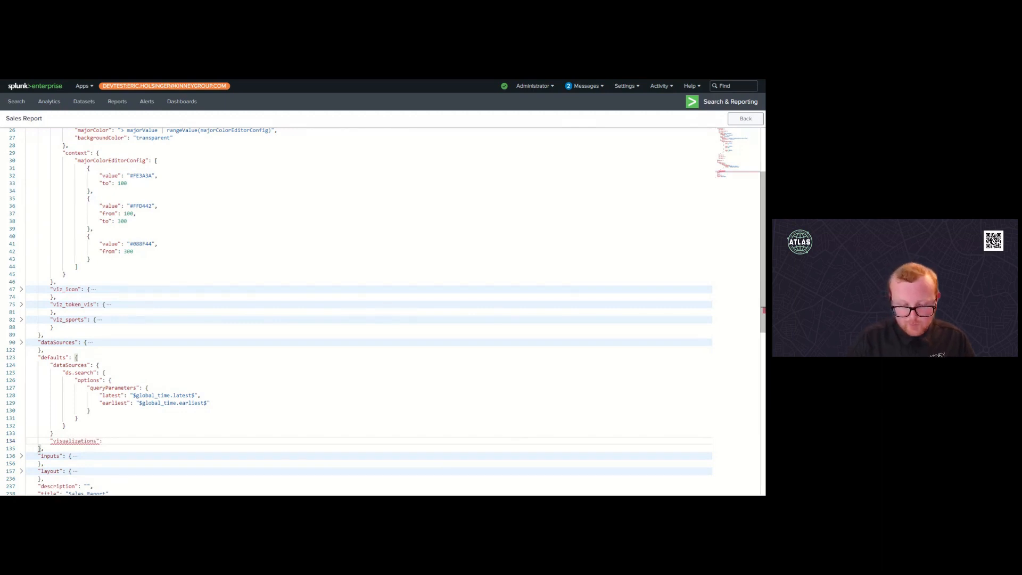
type("{")
key("Return")
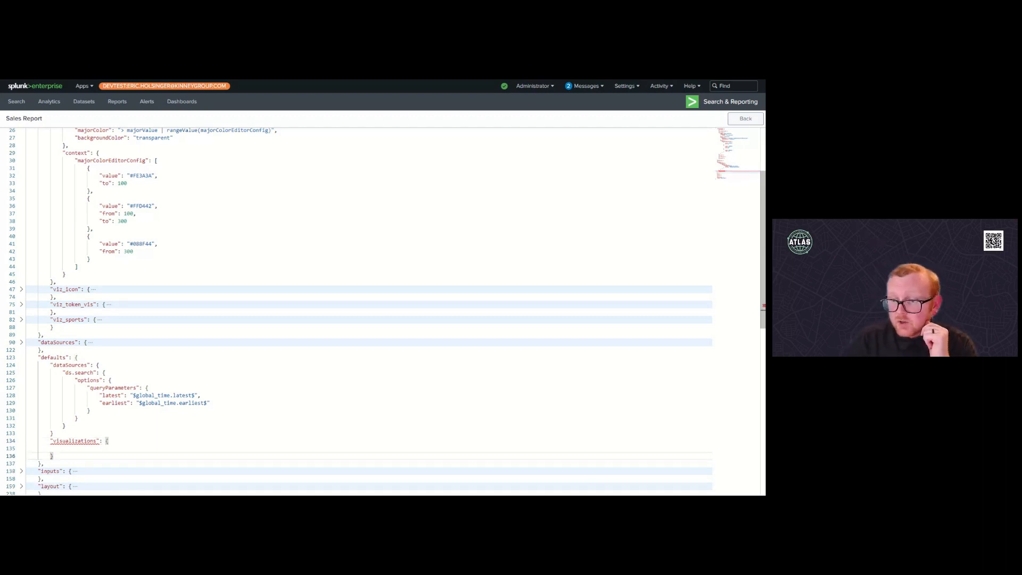
Step: Inspect the flagged visualizations key in defaults and the end of the source code, and try to return to the dashboard editor
mouse_move(75, 441)
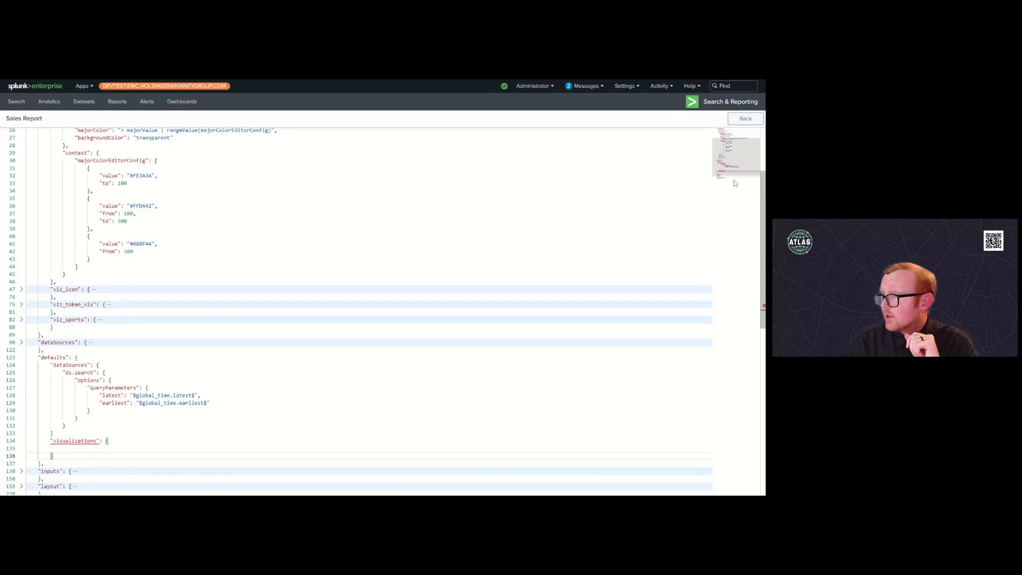
scroll(735, 175, "down", 2)
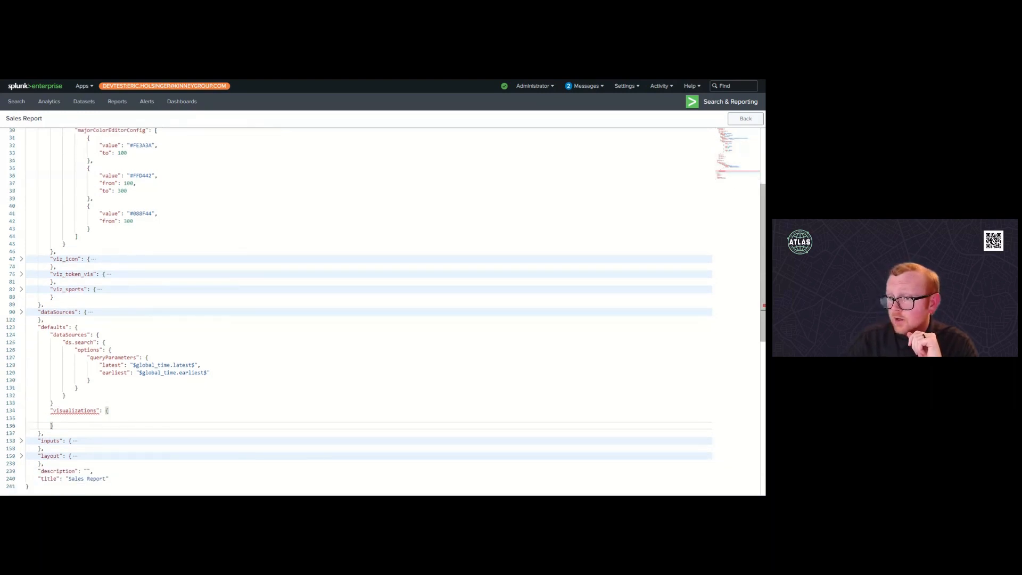
left_click(753, 120)
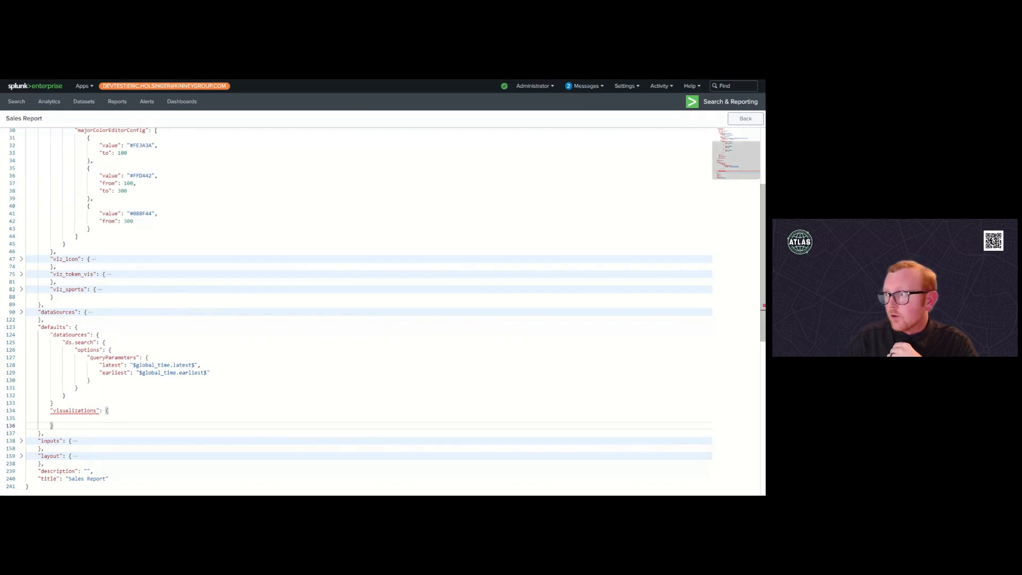
Step: Add the missing comma after the dataSources block inside defaults and return to the dashboard editor
left_click(738, 121)
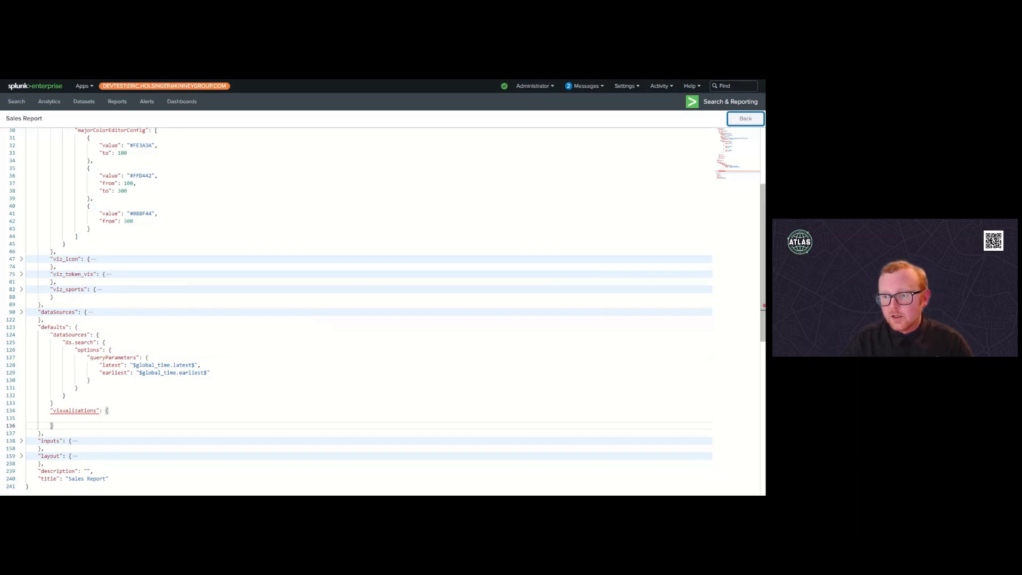
mouse_move(75, 411)
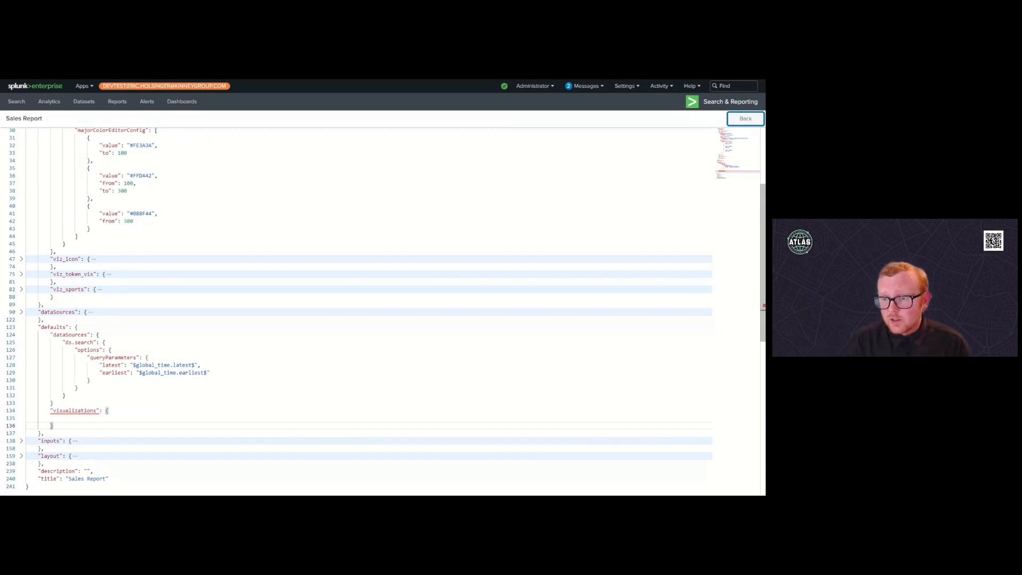
left_click(52, 403)
type(",")
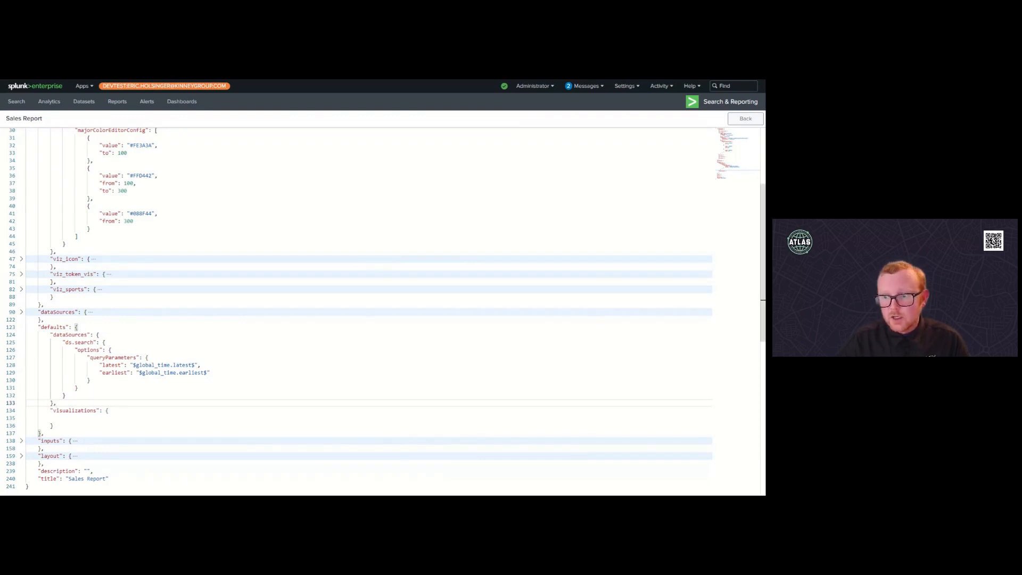
left_click(745, 118)
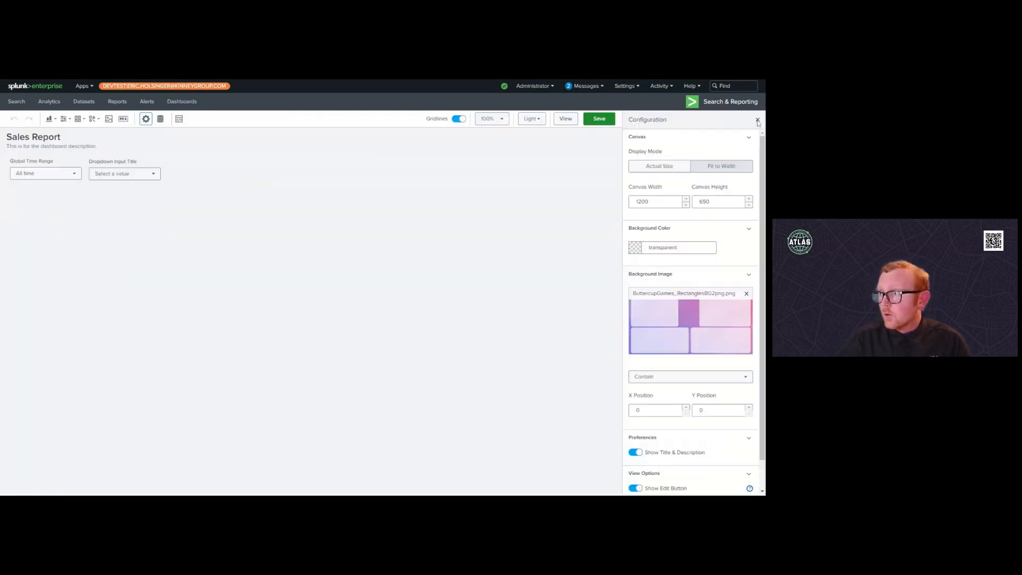
Step: Reopen the dashboard source code and collapse viz_title, viz_category_chart and viz_arcade's dataSources, keeping viz_arcade's options expanded
left_click(179, 118)
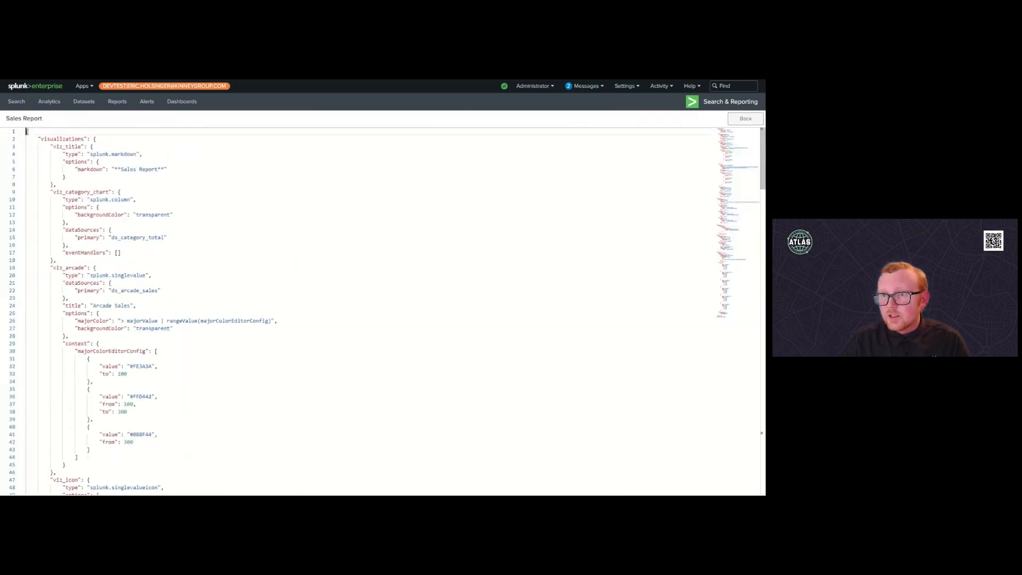
left_click(53, 147)
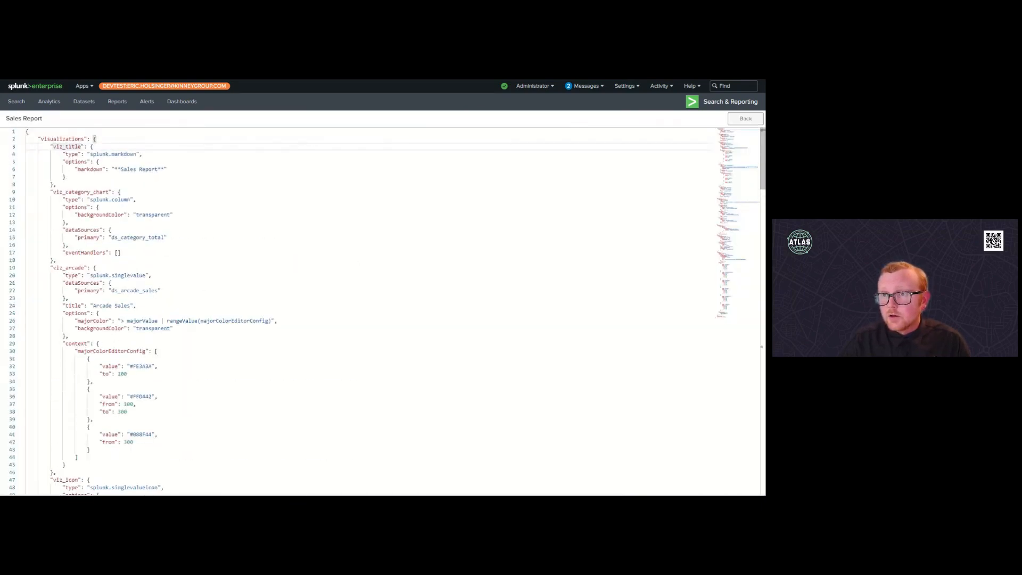
left_click(21, 147)
left_click(21, 161)
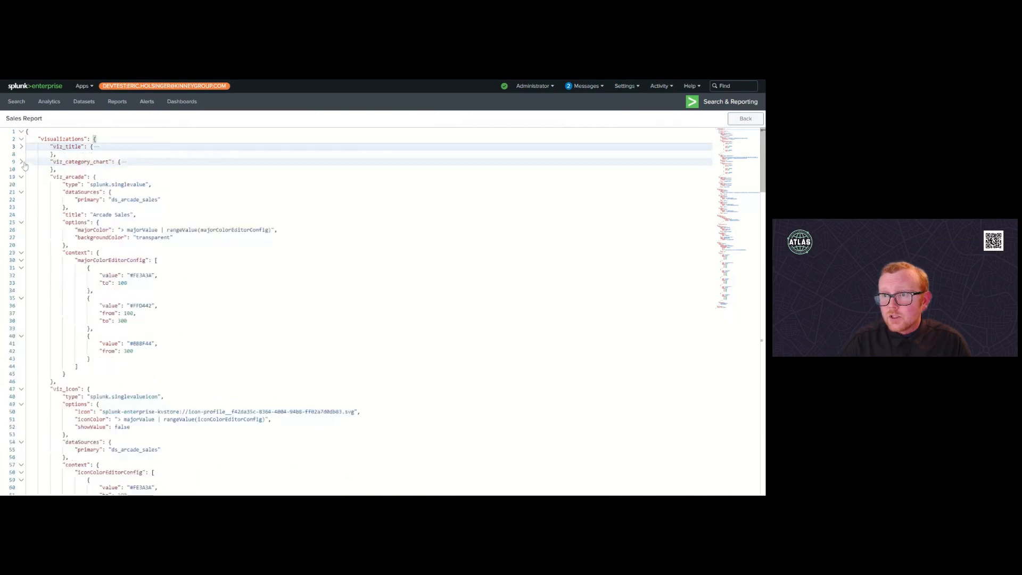
left_click(21, 191)
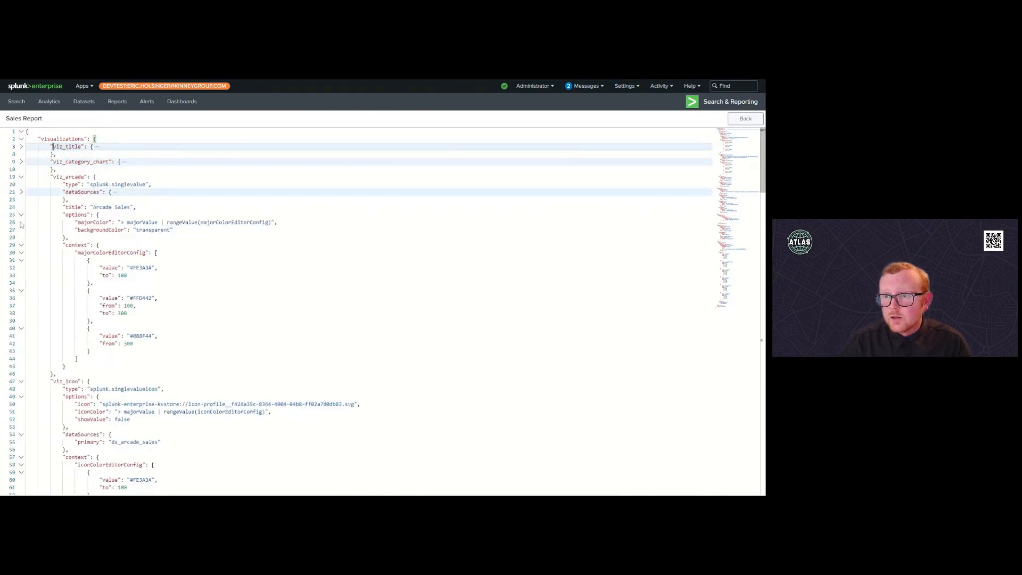
left_click(21, 215)
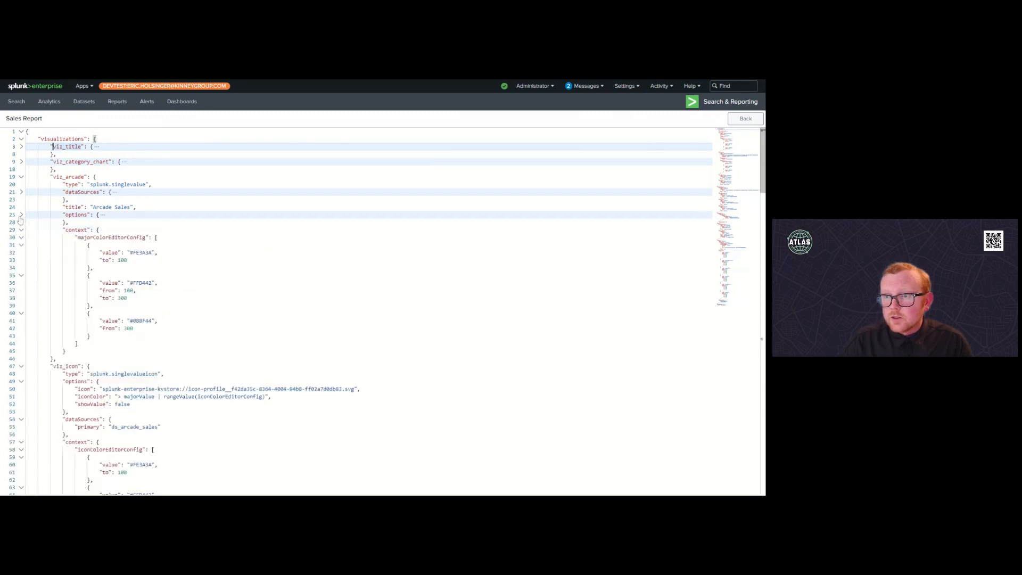
left_click(21, 214)
Step: Collapse the viz_icon, viz_token_vis and viz_sports definitions in the source code
scroll(21, 240, "down", 2)
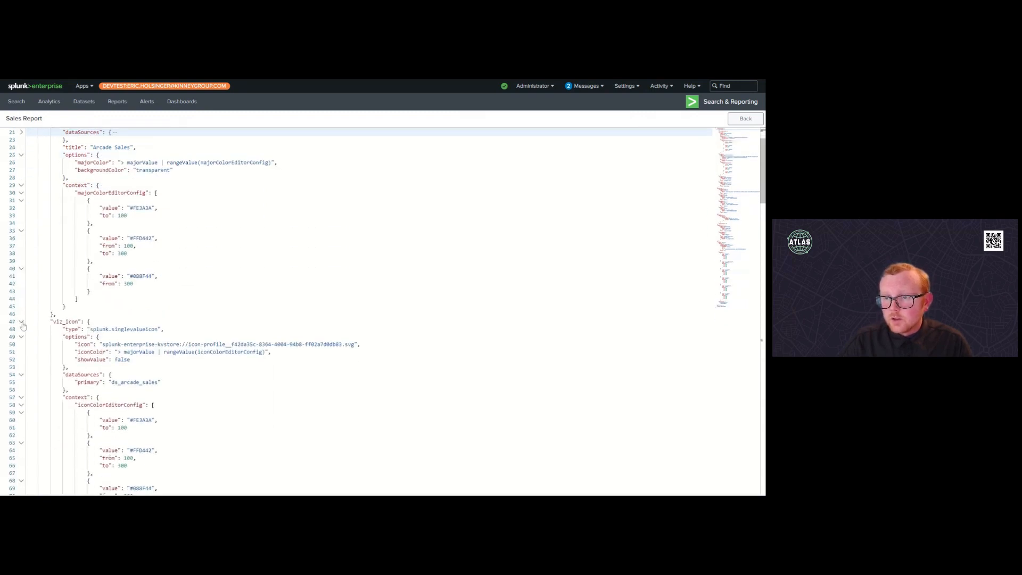
left_click(22, 322)
left_click(21, 337)
left_click(22, 352)
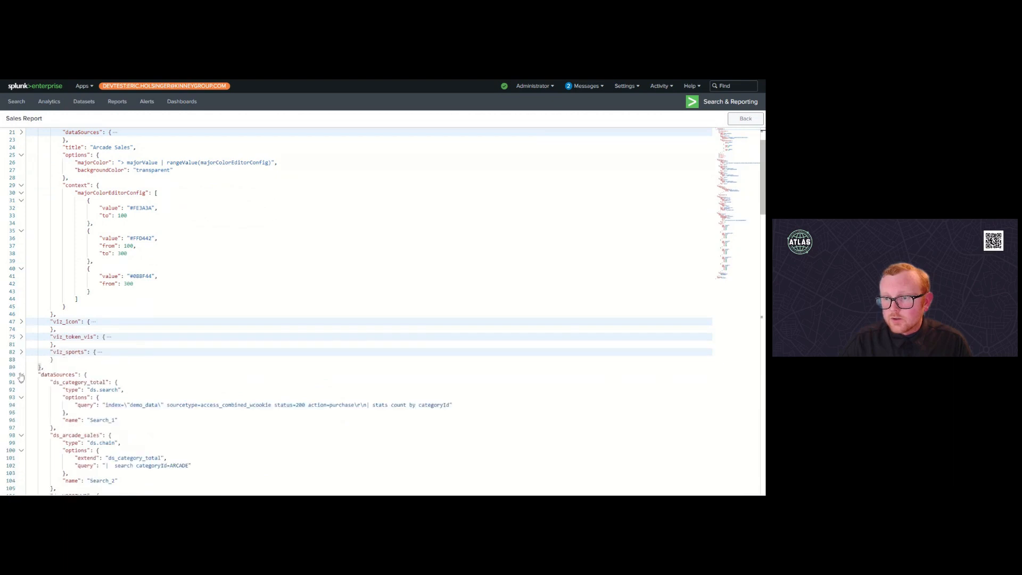
Step: Collapse the top-level dataSources, inputs and layout sections, leaving defaults expanded
left_click(21, 375)
scroll(22, 367, "down", 5)
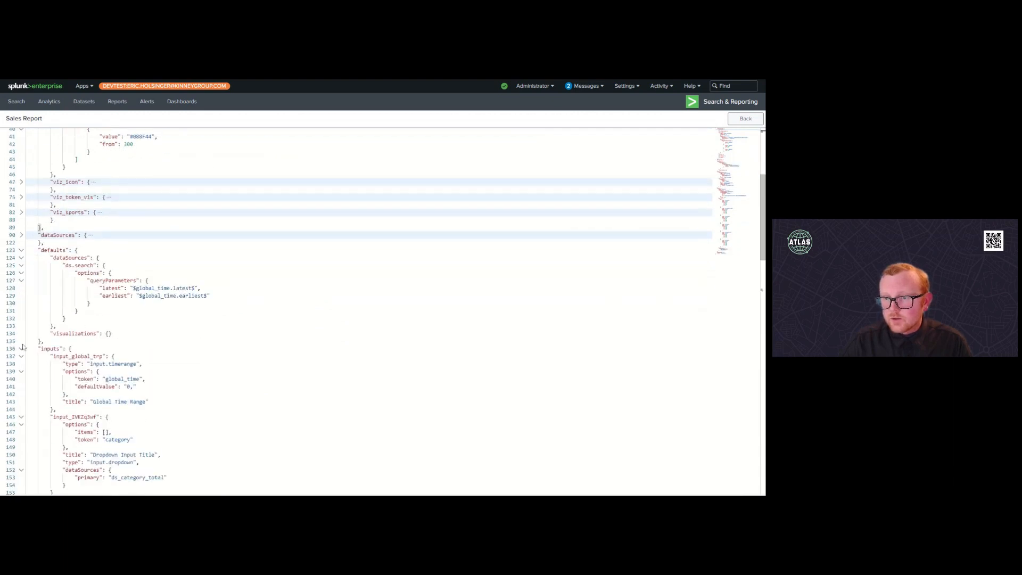
left_click(22, 348)
left_click(21, 364)
scroll(22, 373, "up", 4)
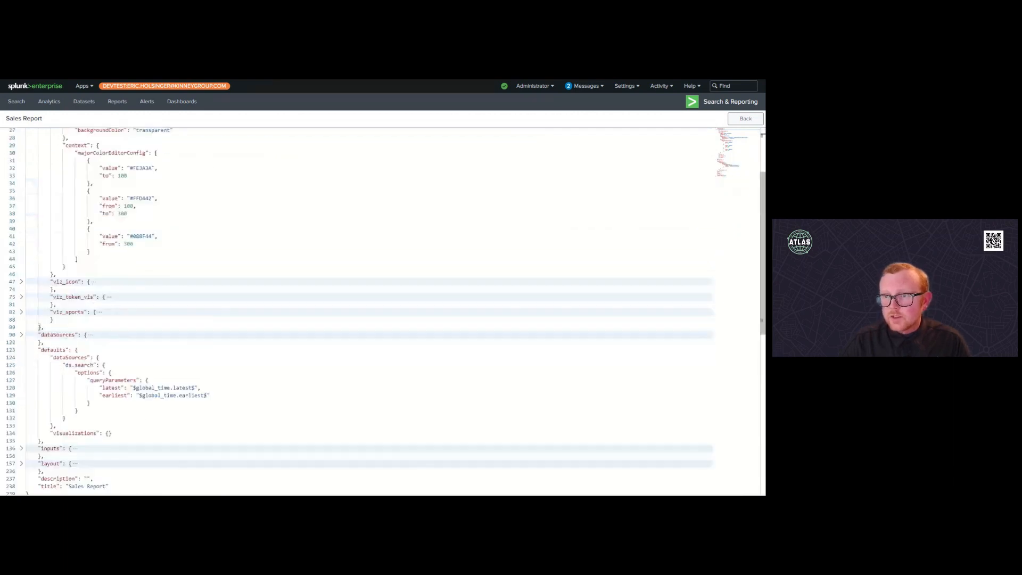
Step: Open a blank line between the braces of the empty visualizations block inside defaults
scroll(368, 311, "up", 3)
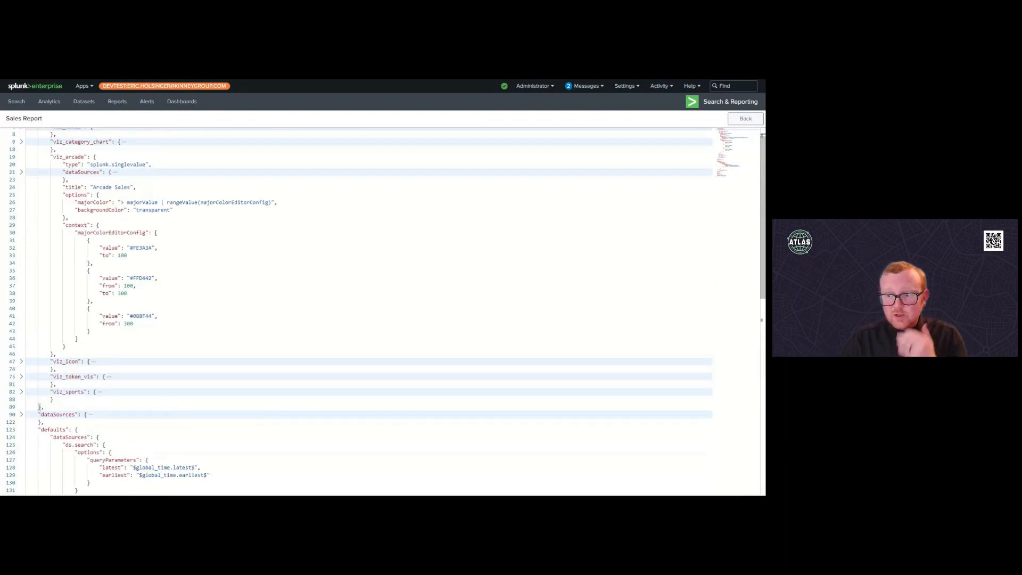
scroll(367, 311, "down", 5)
left_click(109, 394)
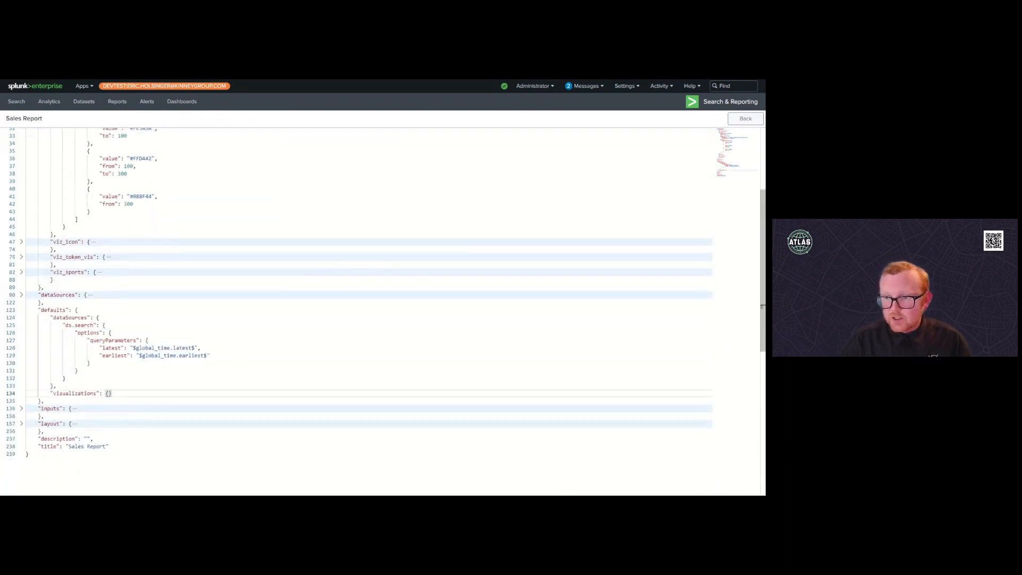
key("Return")
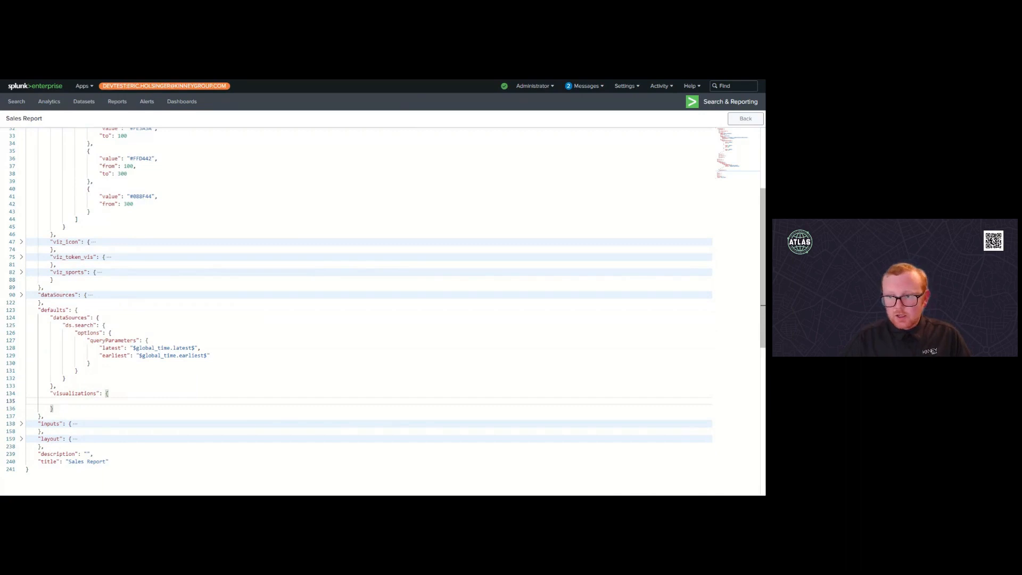
Step: Examine viz_arcade's majorColor option and the majorColorEditorConfig context that it references
scroll(367, 311, "up", 8)
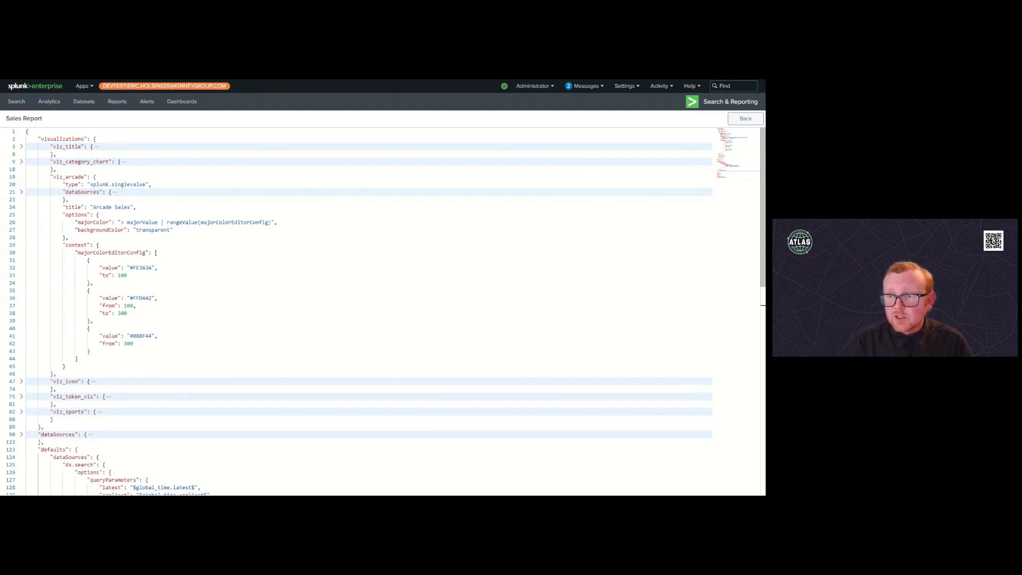
left_click_drag(75, 253, 158, 252)
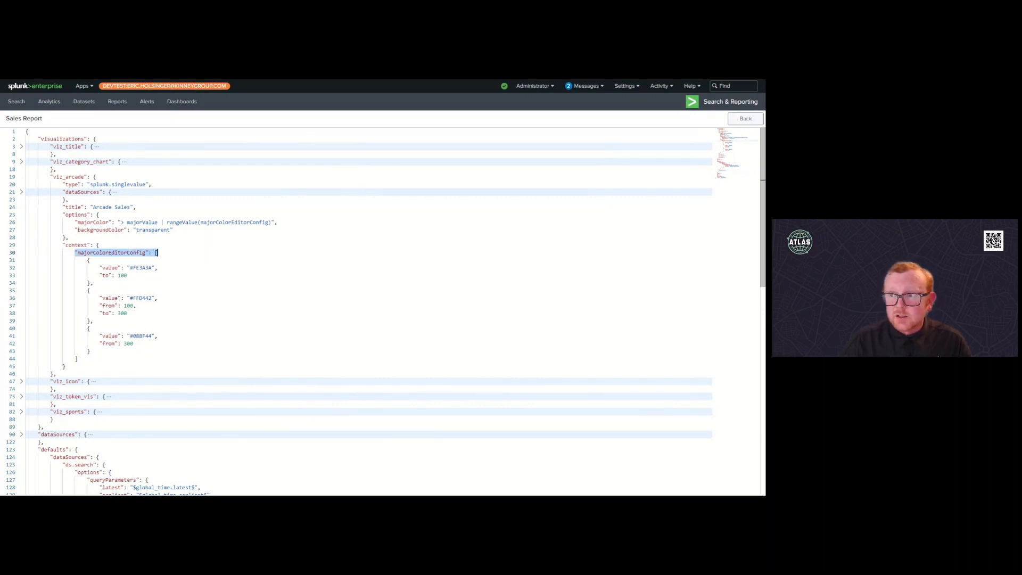
left_click_drag(77, 223, 277, 223)
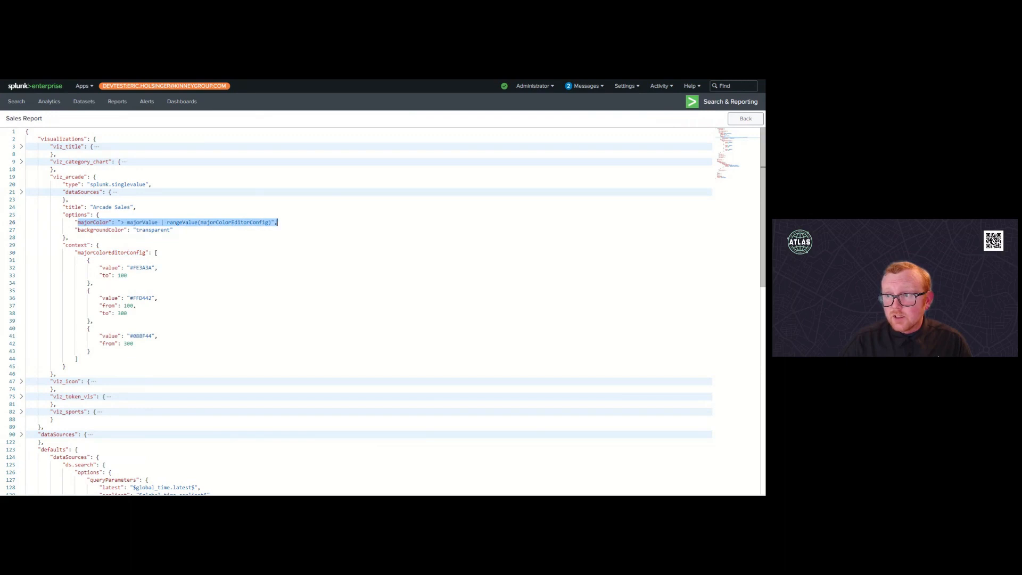
left_click_drag(27, 246, 90, 351)
left_click(93, 321)
scroll(93, 321, "down", 3)
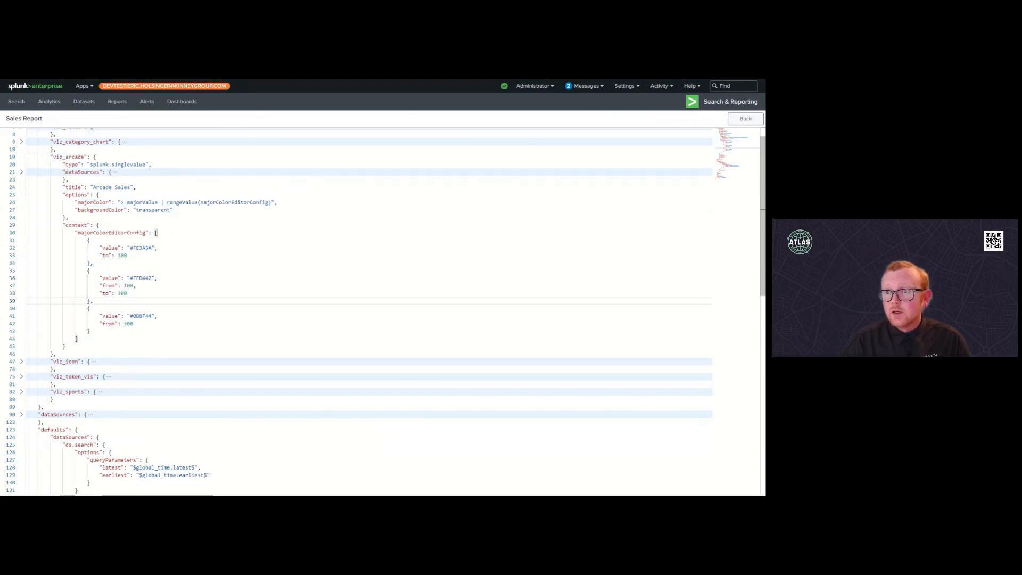
Step: Add an empty "options": { } block inside the visualizations block of defaults
left_click(109, 453)
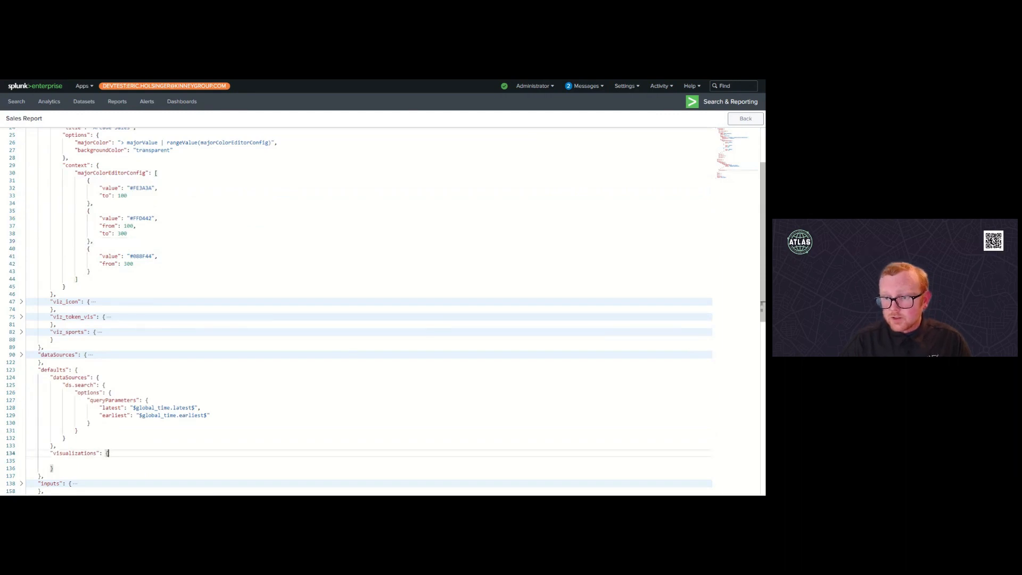
left_click(63, 461)
type("\"")
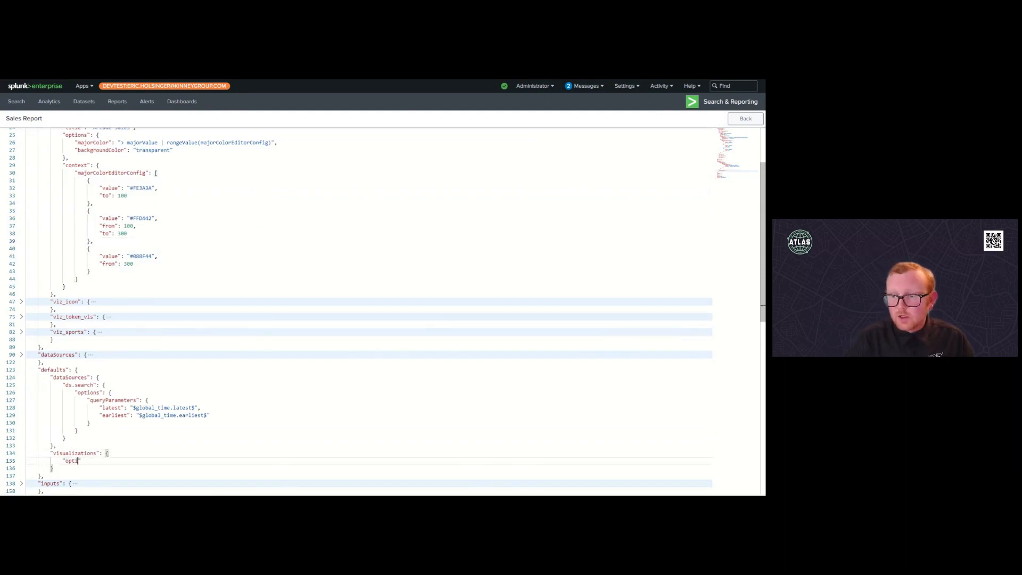
type("options\": {")
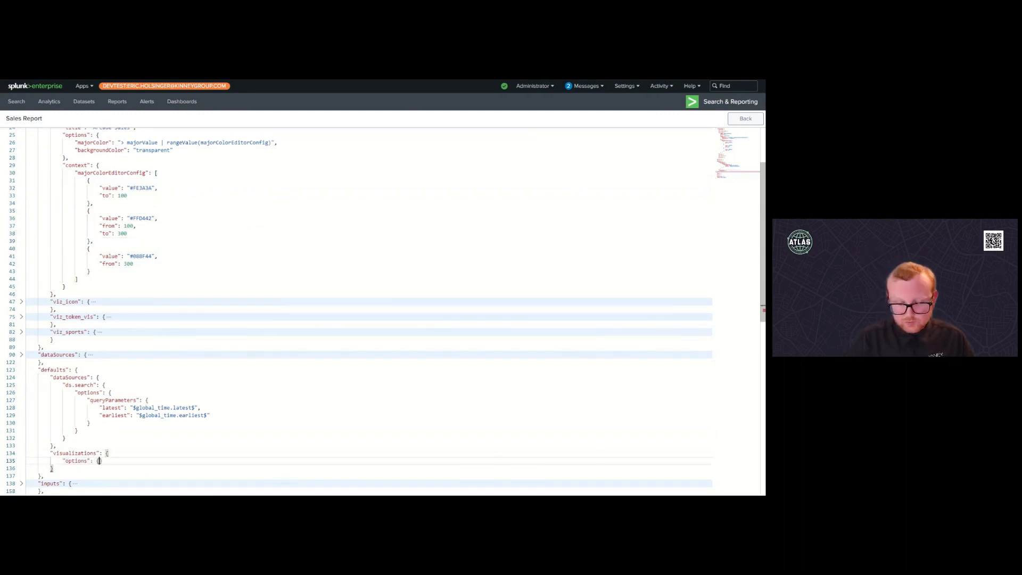
key("Return")
Step: Copy the majorColor setting "> majorValue | rangeValue(majorColorEditorConfig)" from viz_arcade's options into the options block under the defaults visualizations
scroll(386, 312, "up", 2)
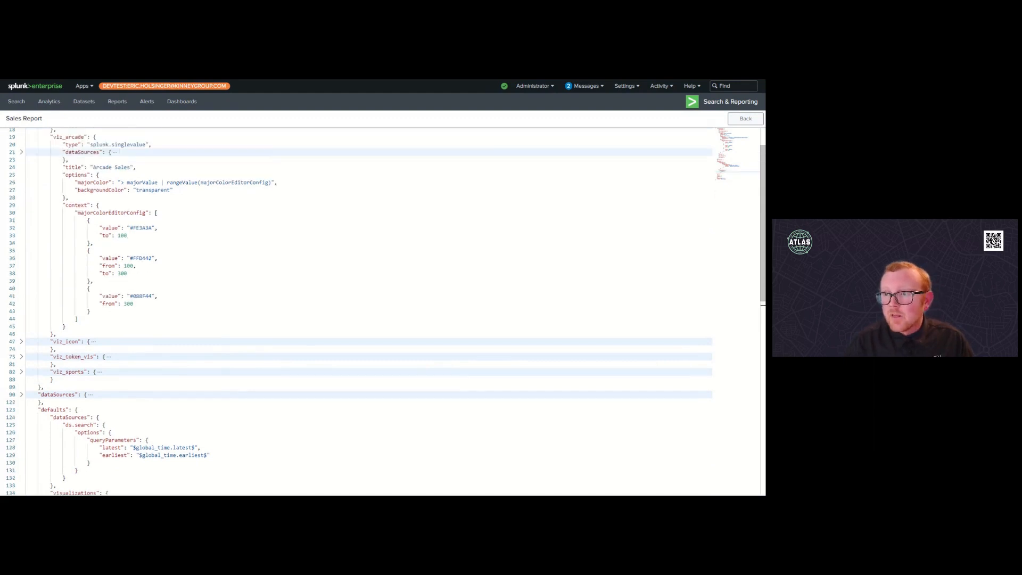
left_click_drag(74, 183, 275, 182)
key("ctrl+c")
scroll(369, 312, "down", 3)
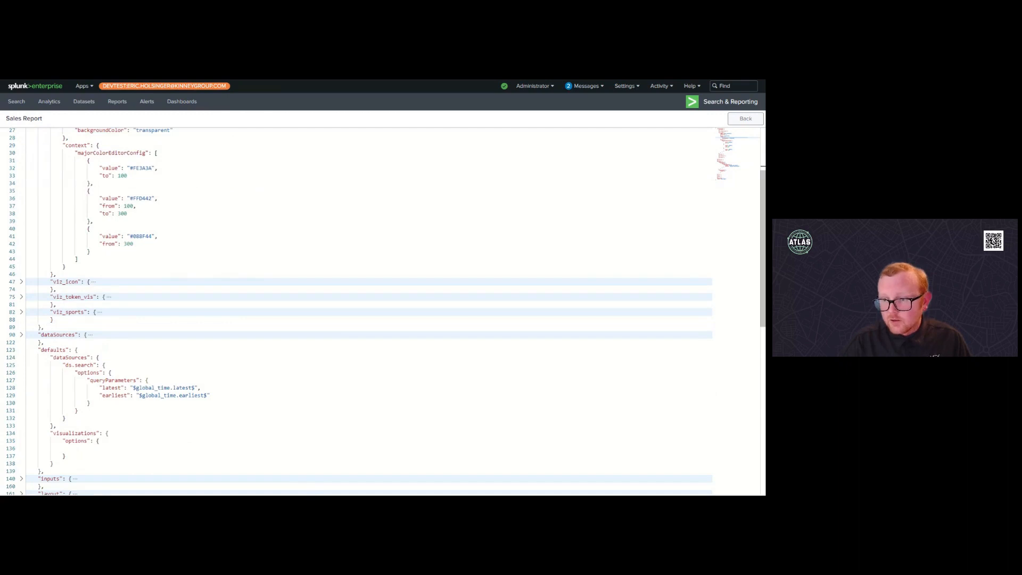
scroll(368, 311, "down", 1)
left_click(75, 428)
key("ctrl+v")
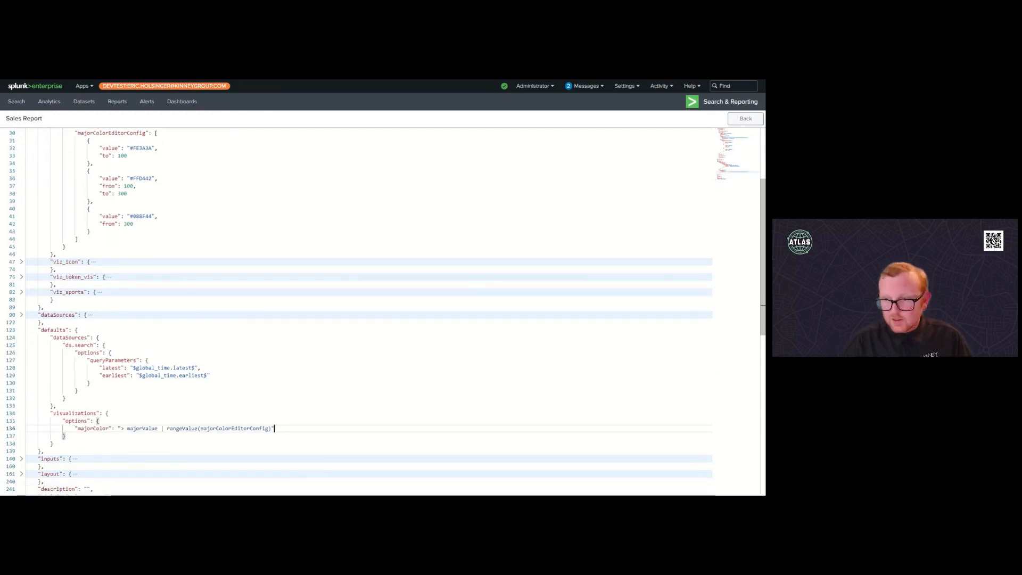
Step: Add an empty "context": { } block below the options block in the defaults visualizations
key("Down")
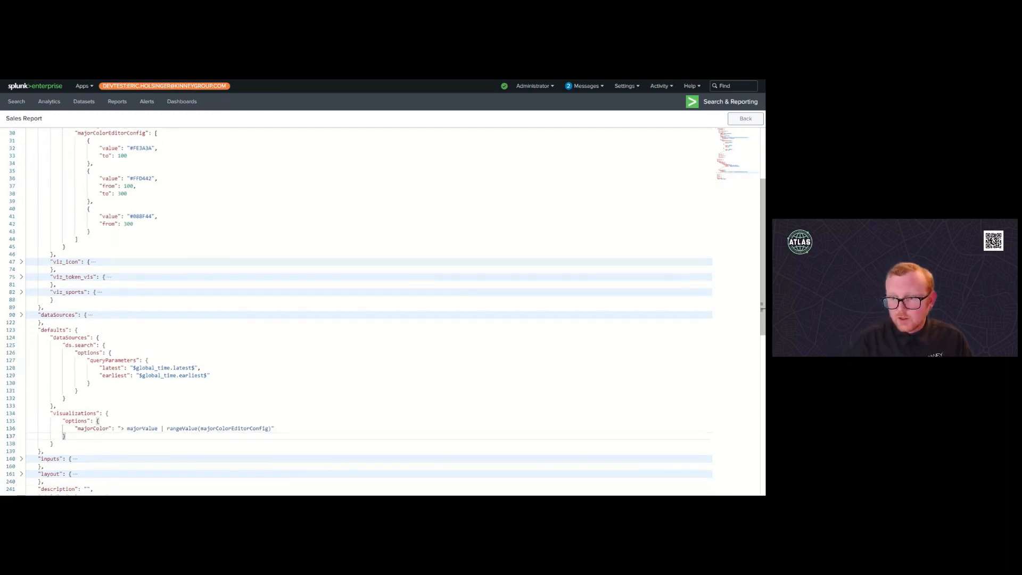
key("Return")
type("\"c")
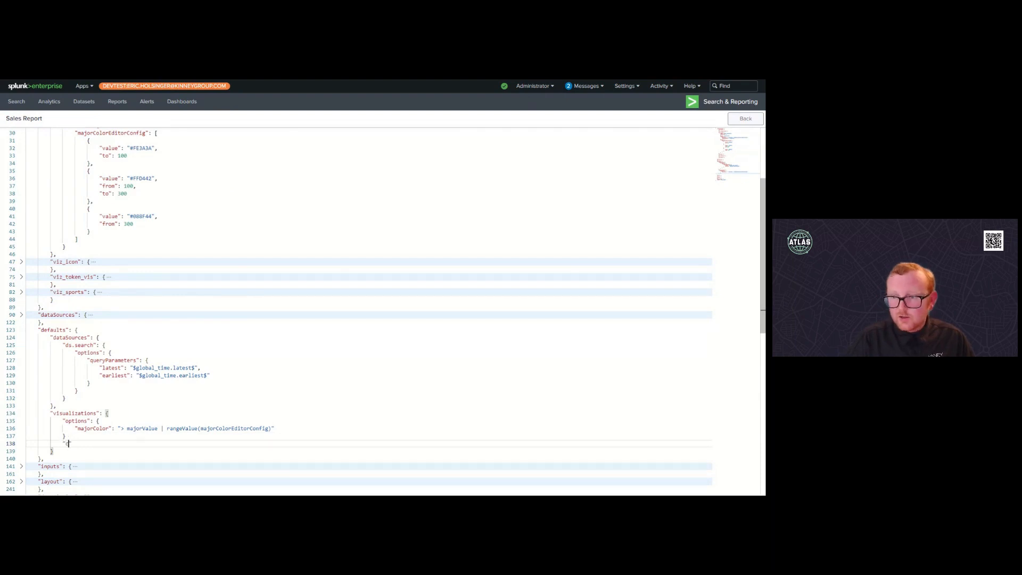
scroll(369, 311, "up", 1)
scroll(369, 311, "down", 1)
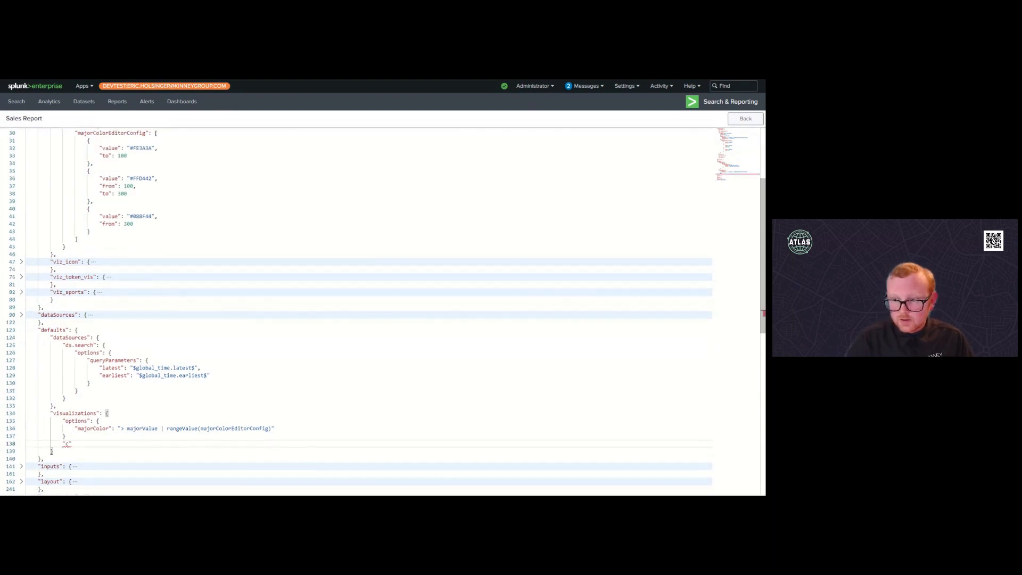
type("pm")
key("BackSpace")
key("BackSpace")
type("ontext")
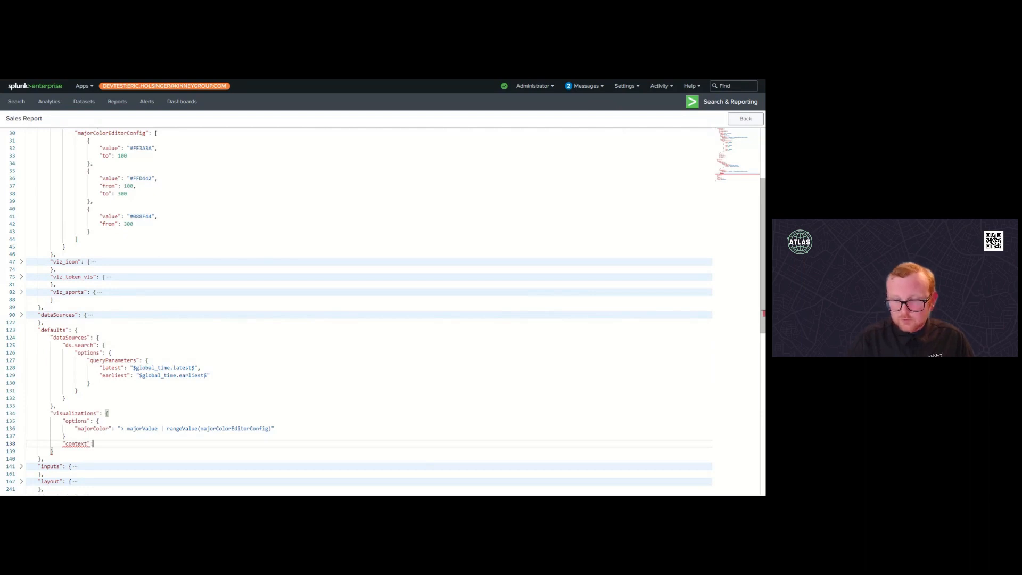
type("\": {")
key("Return")
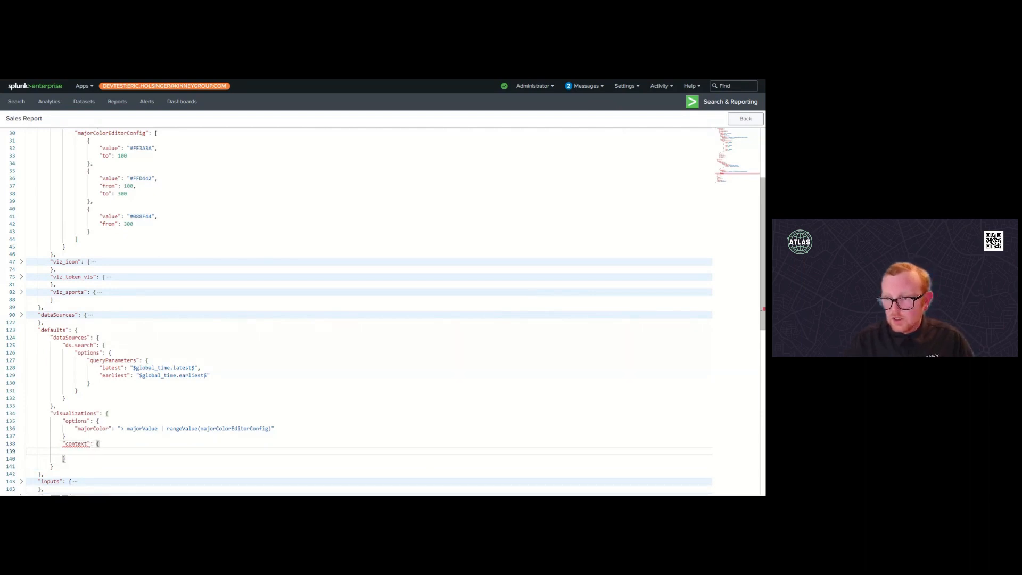
Step: Check the problem flagged on the context key and add a comma after the options block's closing brace
mouse_move(76, 444)
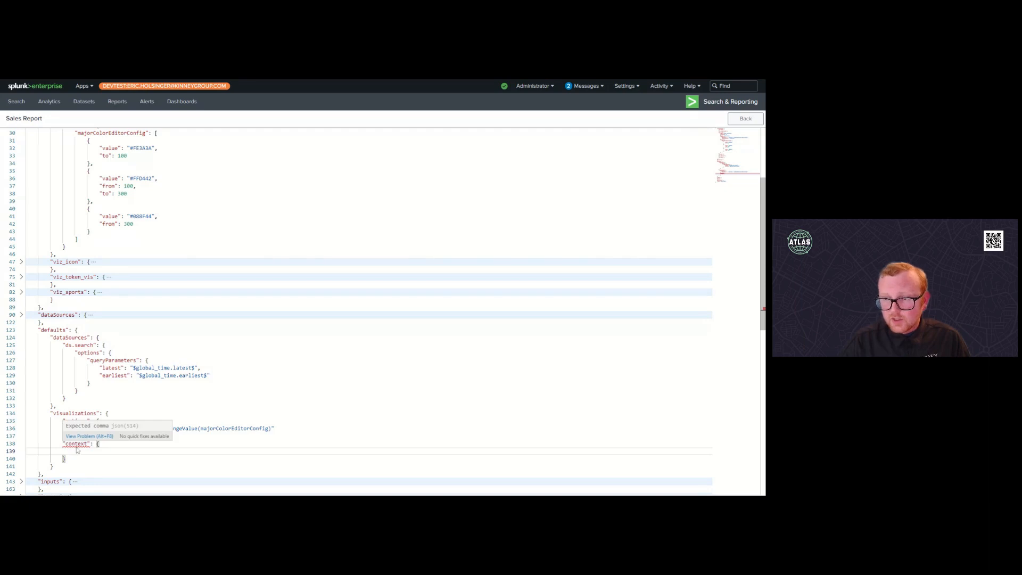
left_click(66, 436)
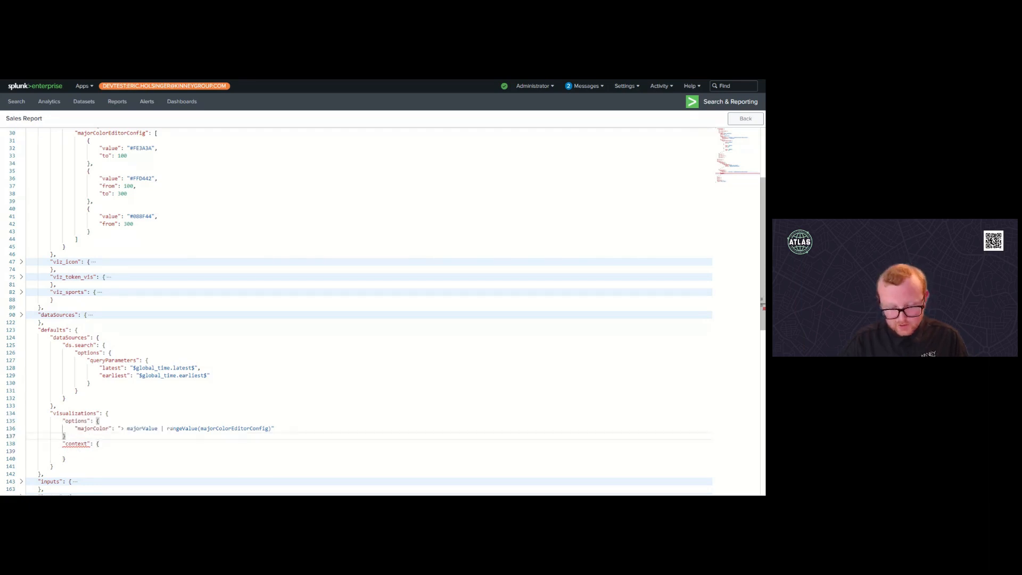
type(",")
left_click(66, 459)
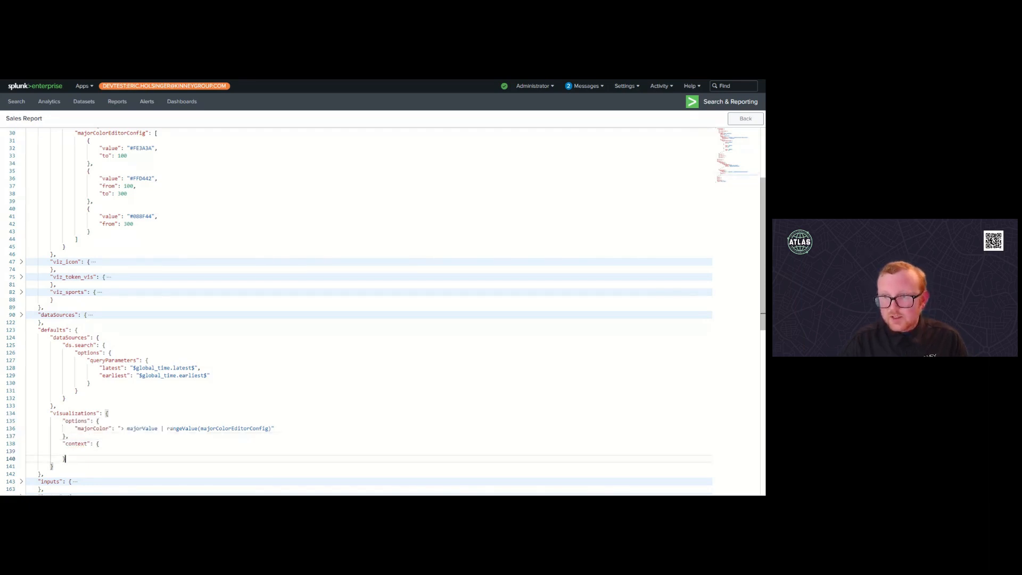
scroll(369, 311, "up", 1)
scroll(369, 311, "down", 1)
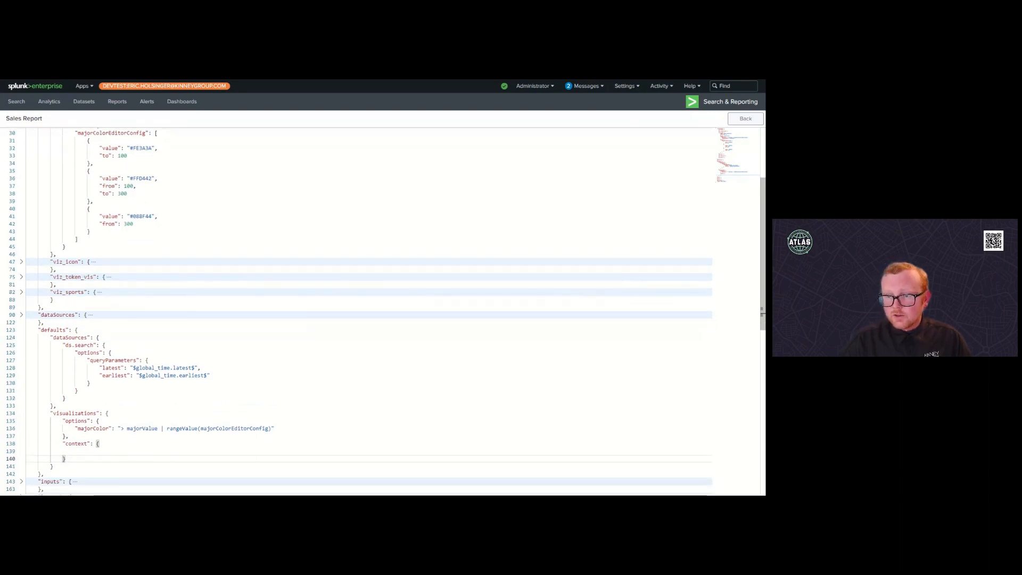
Step: Add an empty "majorColorEditorConfig": [ ] array inside the context block of the defaults visualizations
scroll(369, 311, "up", 1)
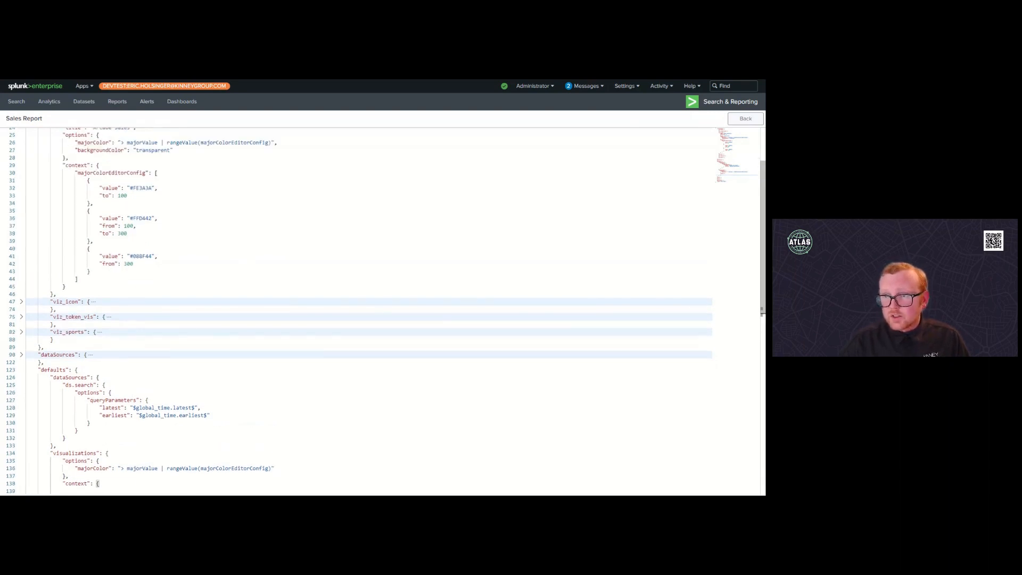
scroll(369, 311, "down", 1)
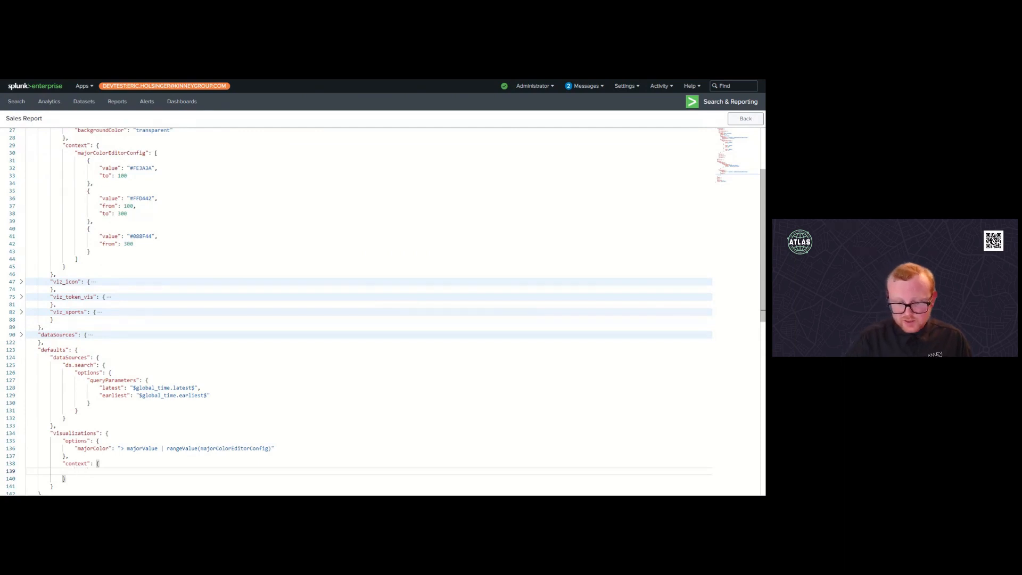
type("\"majotr")
key("BackSpace")
key("BackSpace")
key("BackSpace")
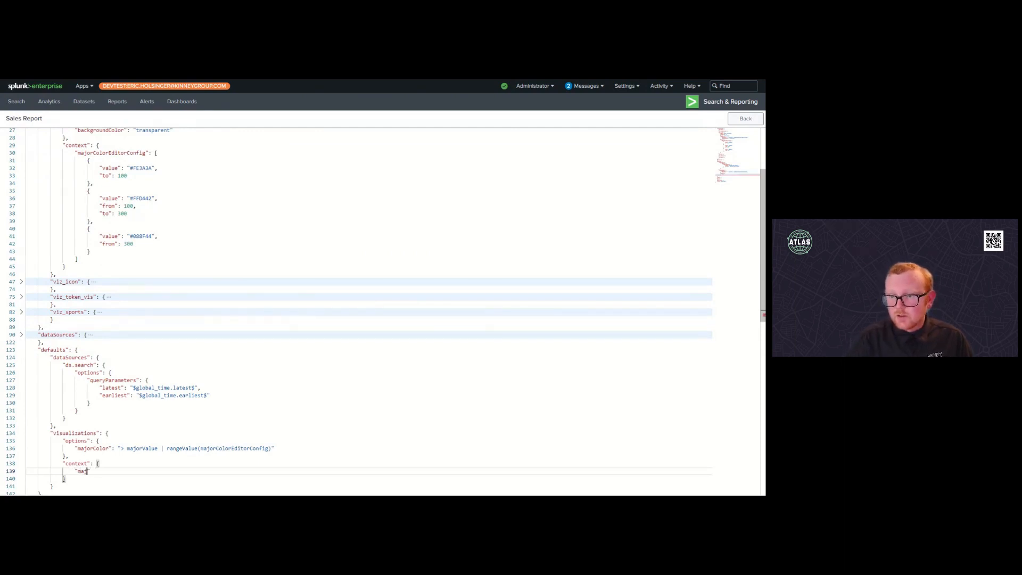
type("orC")
type("lorEditorCon")
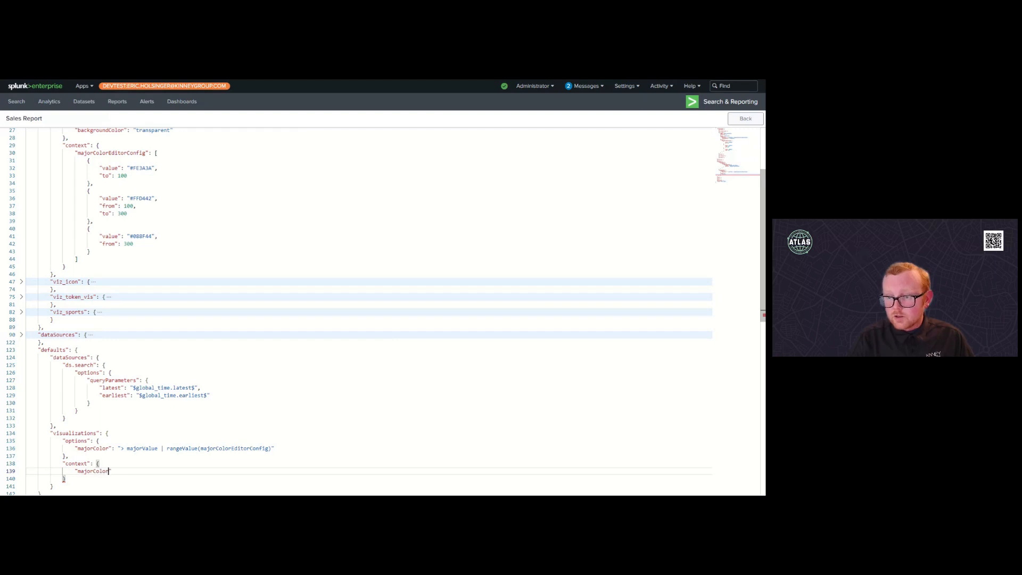
type("fig")
key("BackSpace")
key("BackSpace")
key("BackSpace")
type("ig\": ")
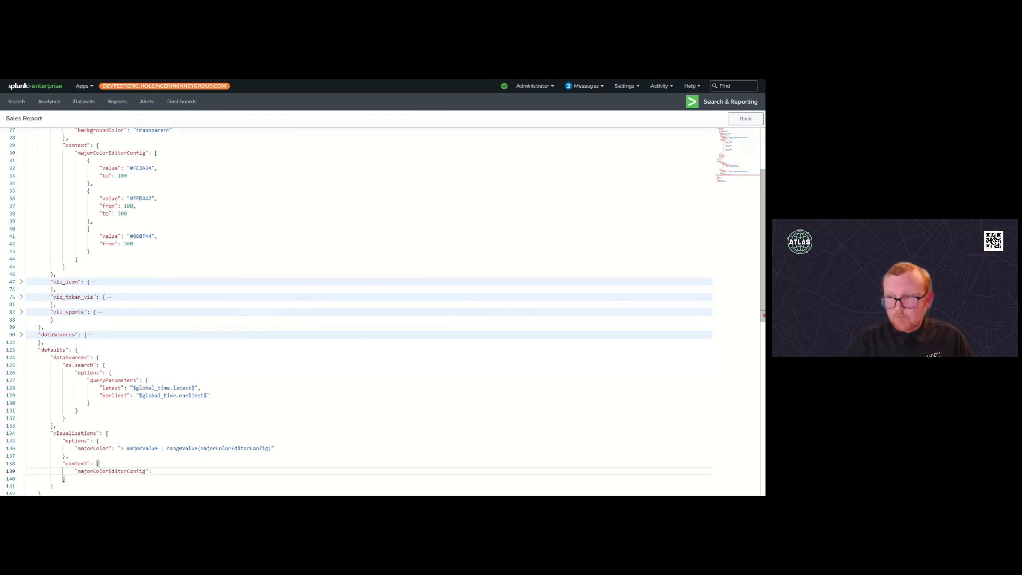
type("[")
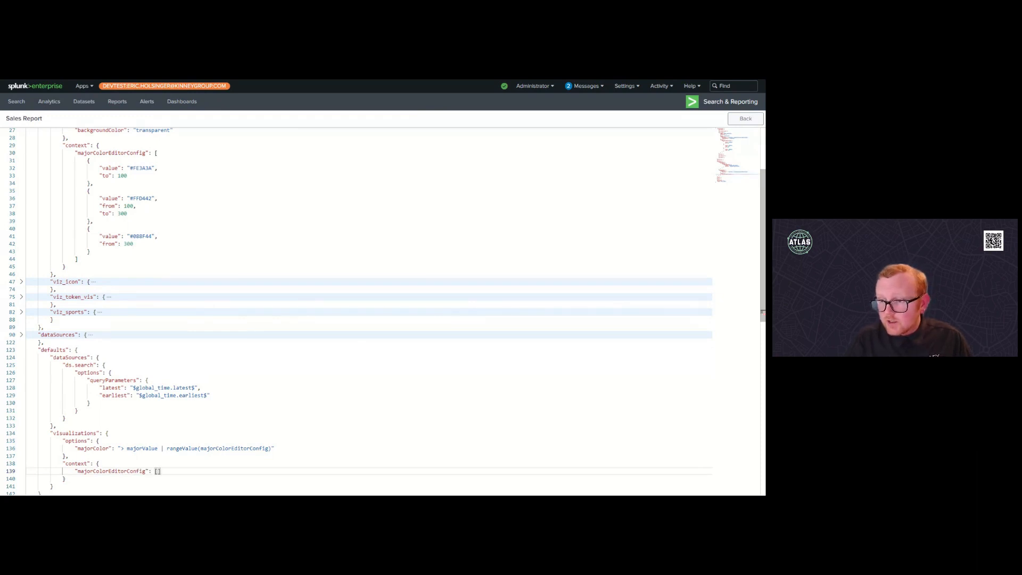
key("Return")
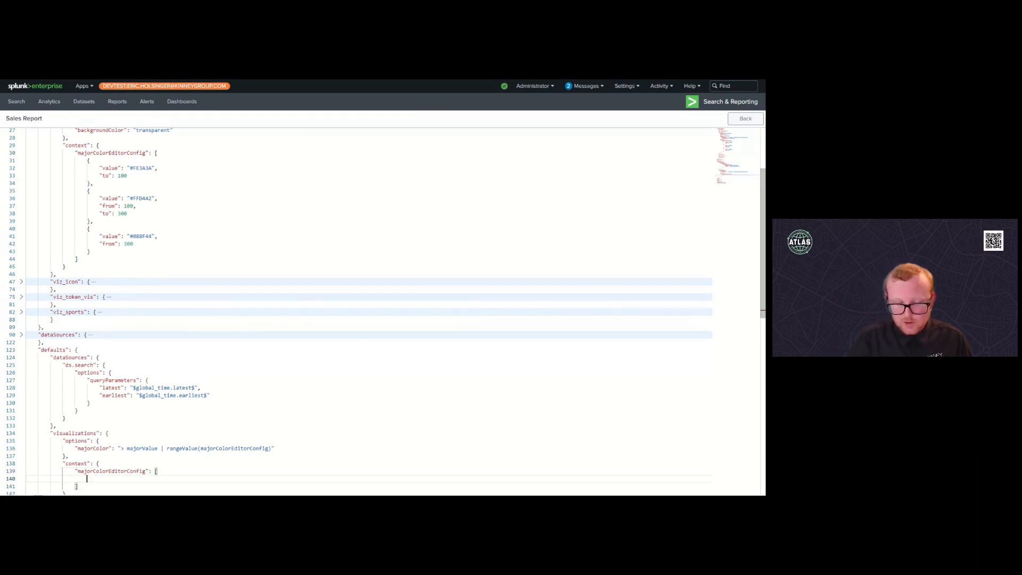
Step: Add a first object to the array with viz_arcade's copied range, value "#FE3A3A" and to 100, and align its indentation
type("{")
key("Return")
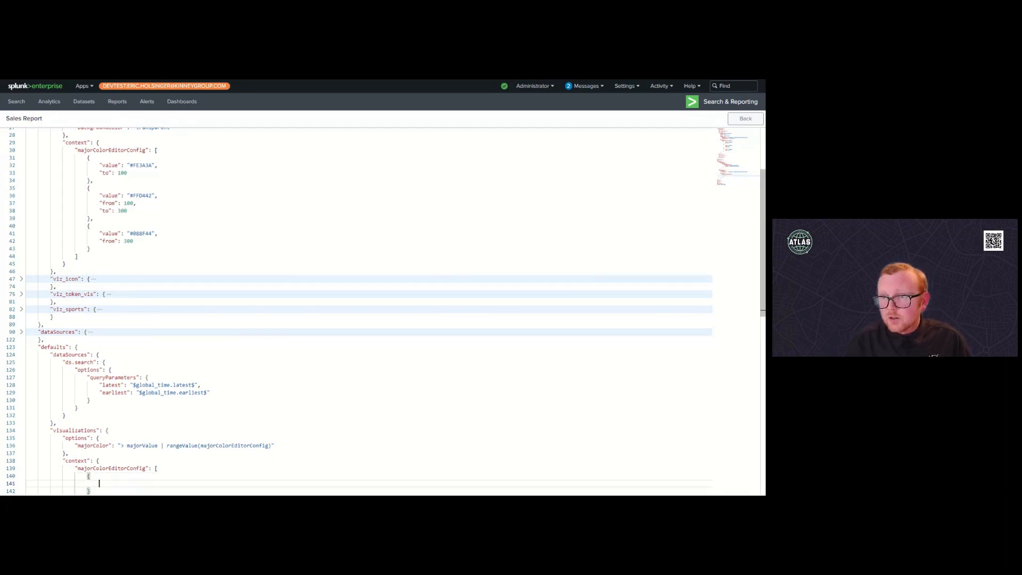
left_click_drag(128, 173, 6, 169)
key("ctrl+c")
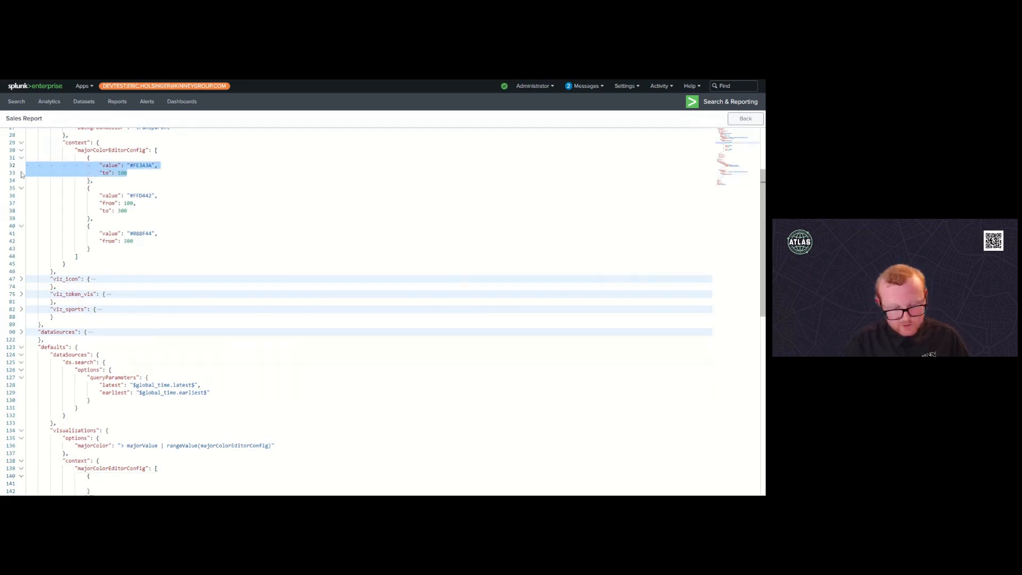
scroll(384, 309, "down", 1)
left_click(99, 464)
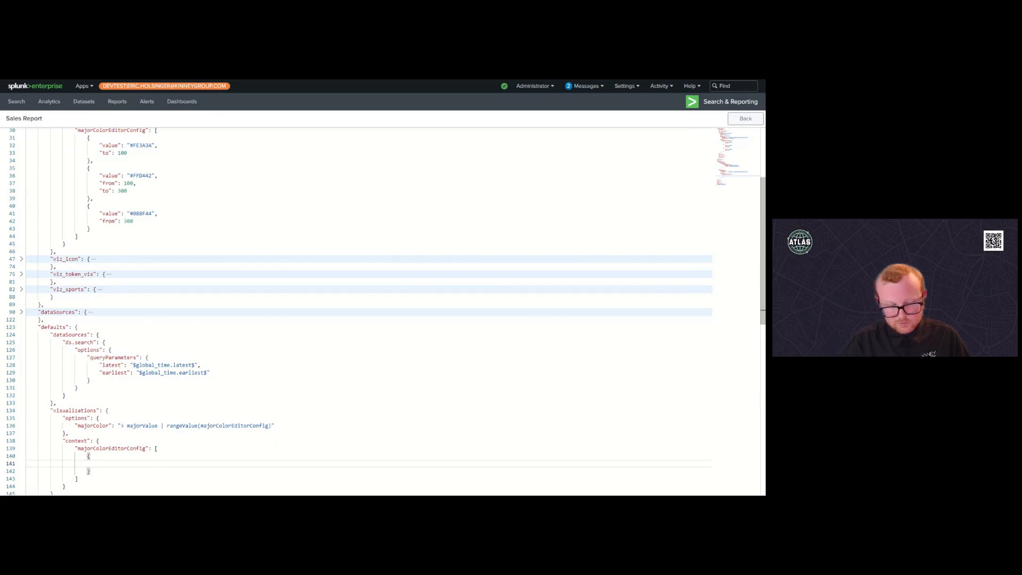
key("ctrl+v")
key("BackSpace")
key("BackSpace")
key("BackSpace")
key("BackSpace")
key("BackSpace")
key("BackSpace")
key("BackSpace")
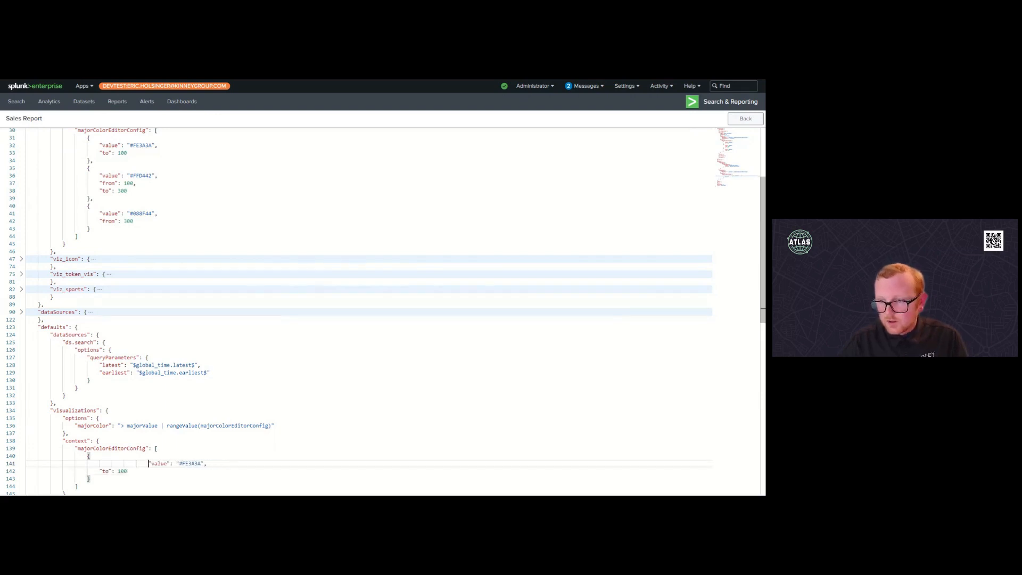
key("Tab")
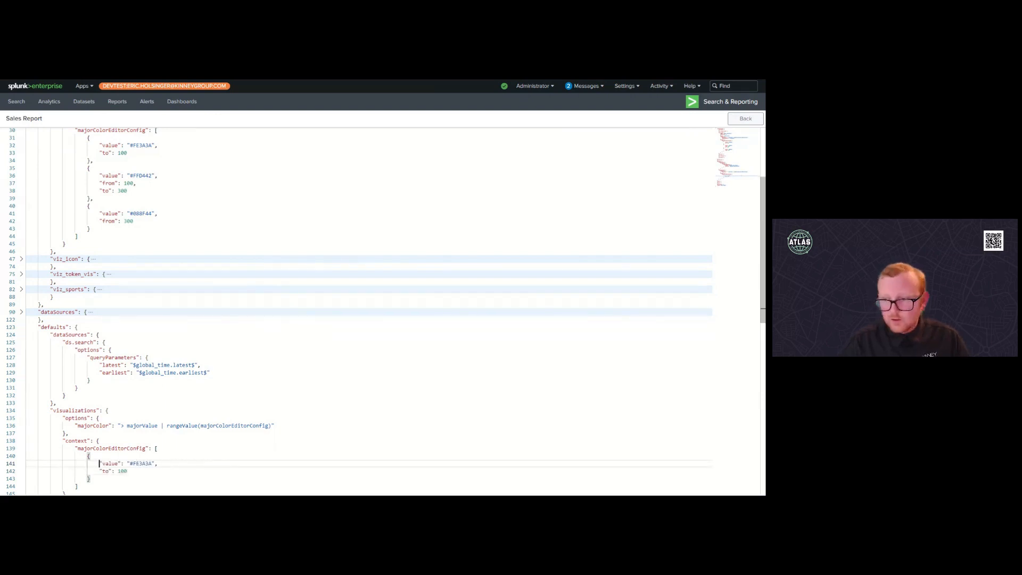
Step: Add a second, empty object to the defaults majorColorEditorConfig array and separate it from the first with a comma
scroll(369, 311, "down", 1)
left_click(91, 459)
key("Return")
type("{")
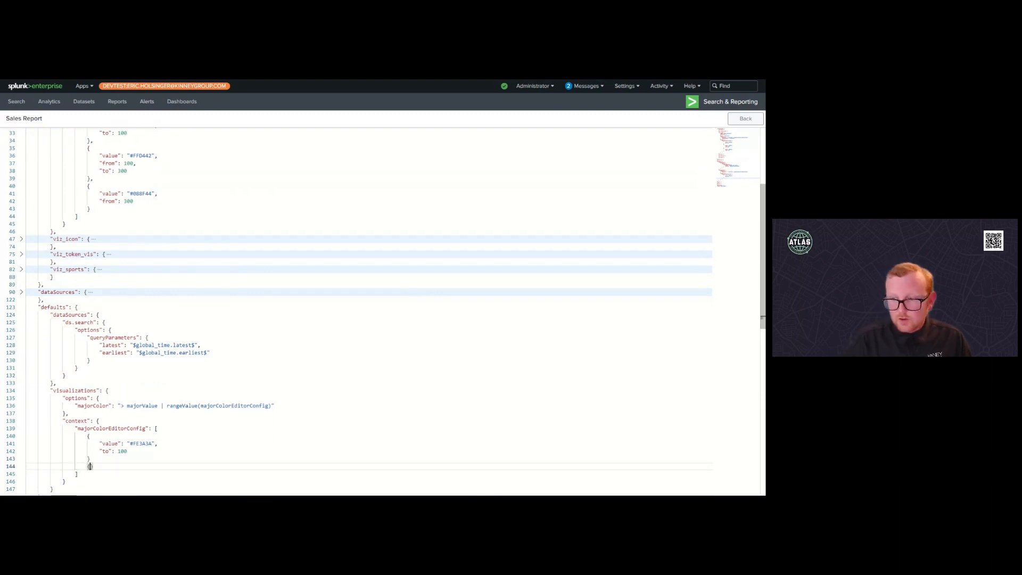
key("Return")
scroll(369, 311, "up", 1)
scroll(369, 311, "down", 2)
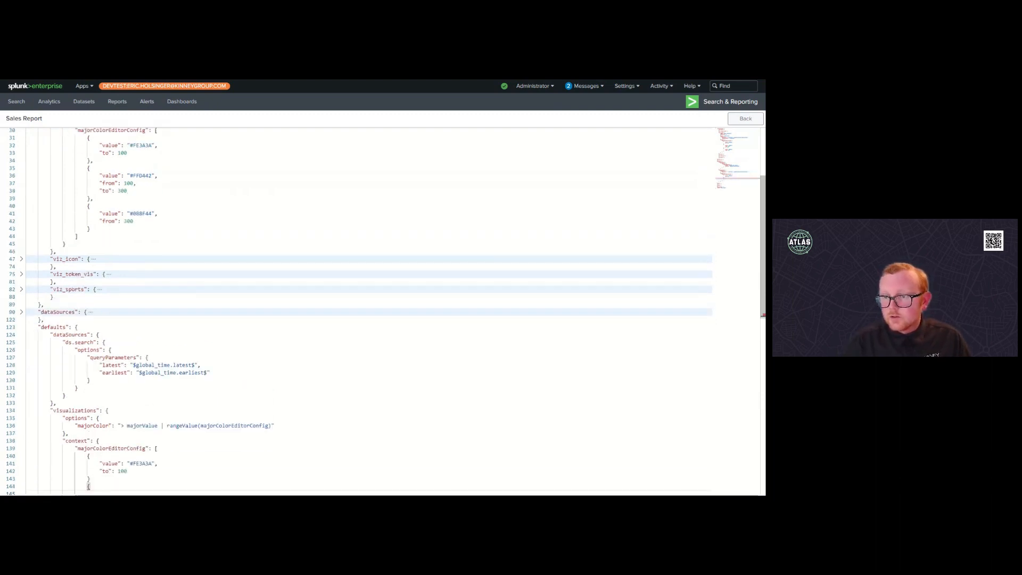
left_click(91, 439)
type(",")
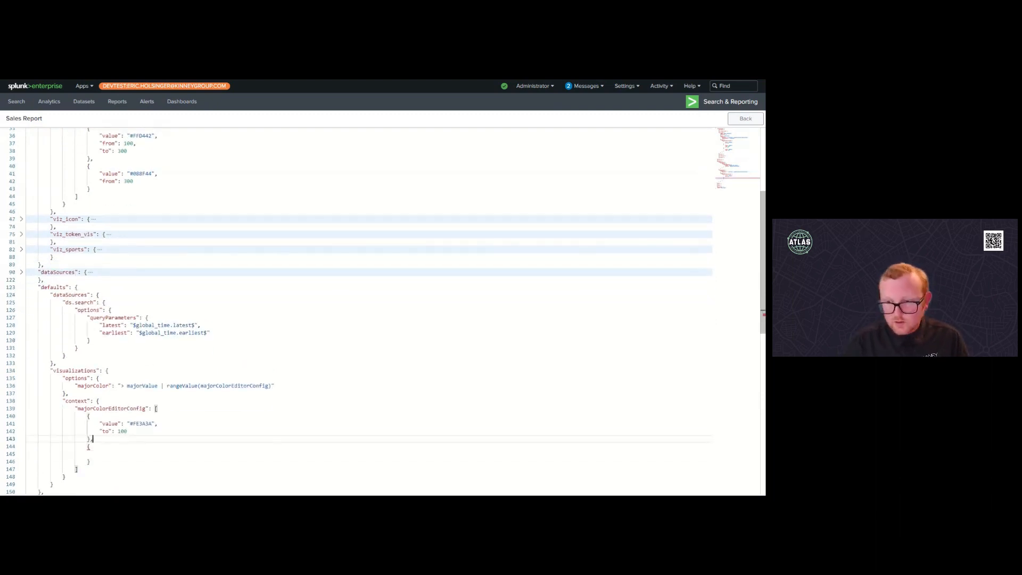
Step: Copy viz_arcade's middle range, value "#FFD442", from 100, to 300, into the second object and align its indentation
scroll(369, 311, "up", 2)
left_click_drag(127, 211, 3, 201)
key("ctrl+c")
scroll(2, 200, "down", 5)
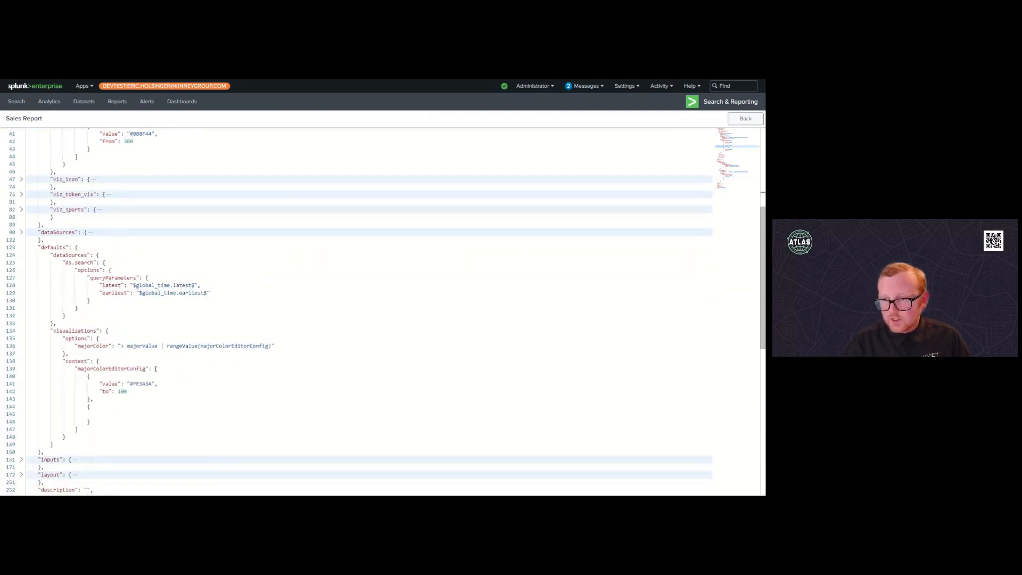
left_click(94, 414)
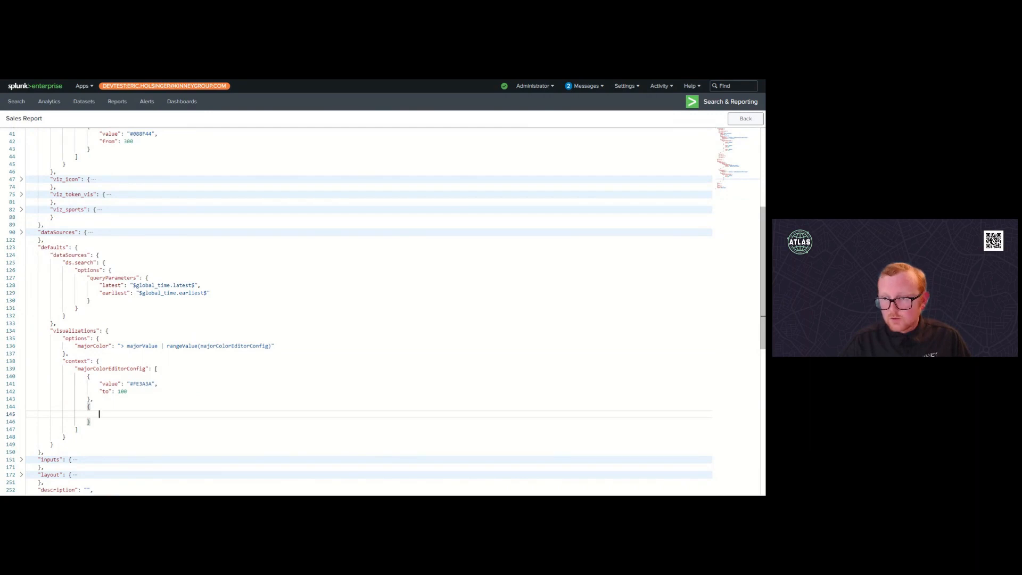
key("ctrl+v")
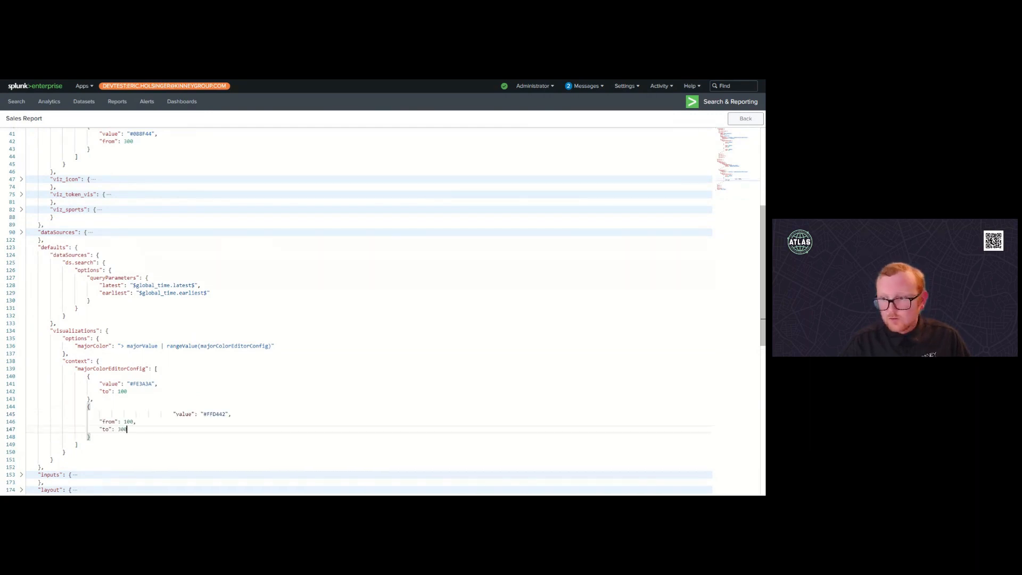
left_click(174, 414)
key("BackSpace")
key("BackSpace")
key("BackSpace")
key("BackSpace")
key("BackSpace")
key("BackSpace")
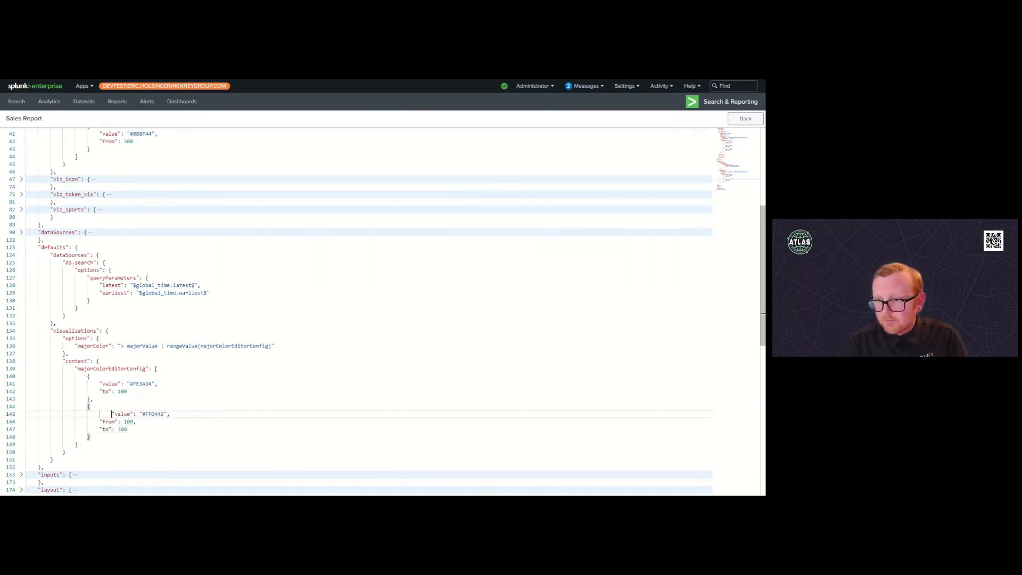
Step: Put a comma after the second range object and add a third, empty object below it
type(",")
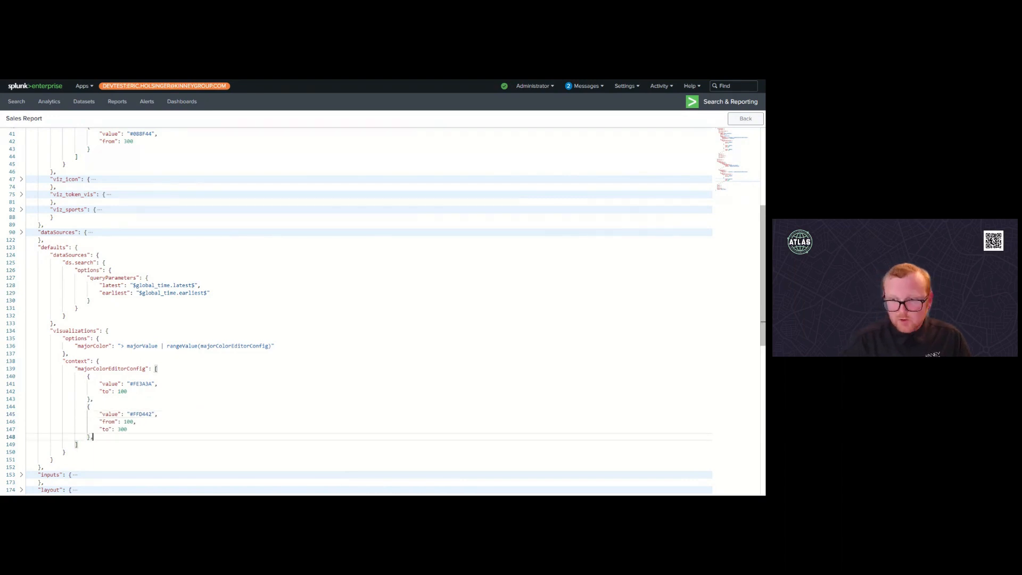
key("Return")
type("{")
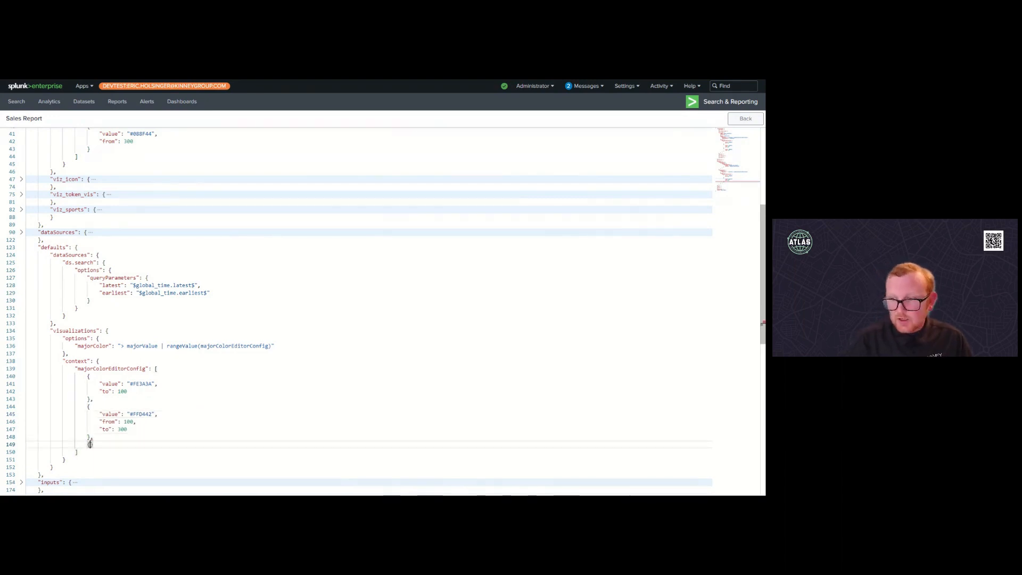
key("Return")
Step: Copy viz_arcade's last range, value "#088F44", into the third object, shorten its from value to 30 and align the indentation
scroll(367, 311, "up", 2)
left_click_drag(133, 181, 16, 179)
key("ctrl+c")
scroll(320, 312, "down", 4)
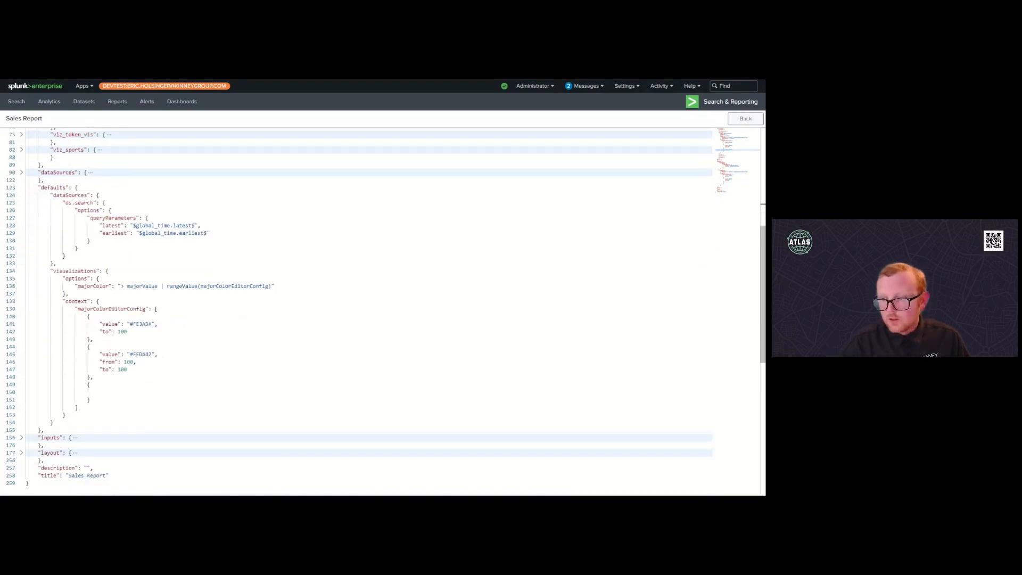
left_click(99, 392)
key("ctrl+v")
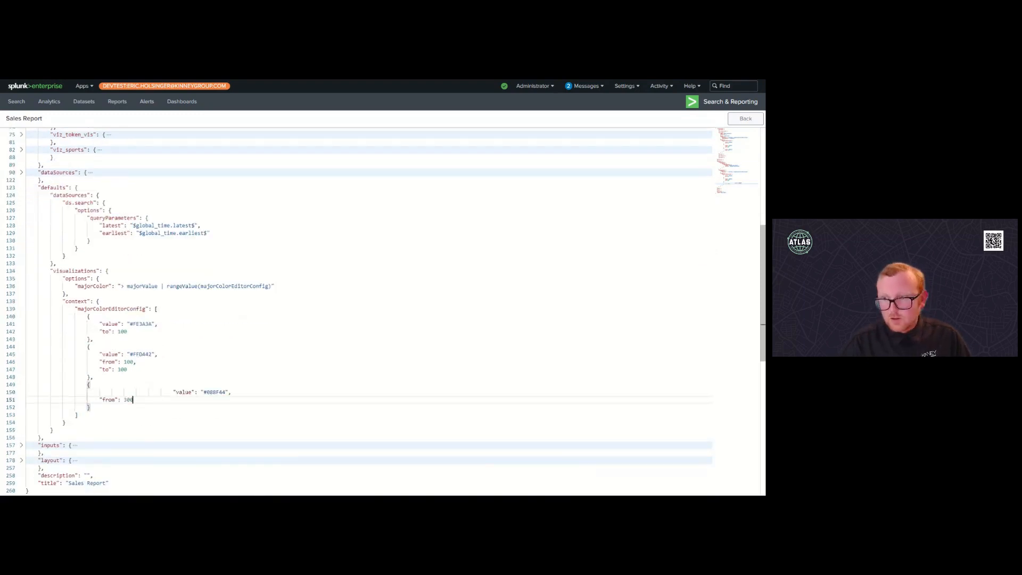
key("BackSpace")
left_click(173, 392)
key("BackSpace")
key("BackSpace")
key("BackSpace")
key("BackSpace")
key("BackSpace")
key("BackSpace")
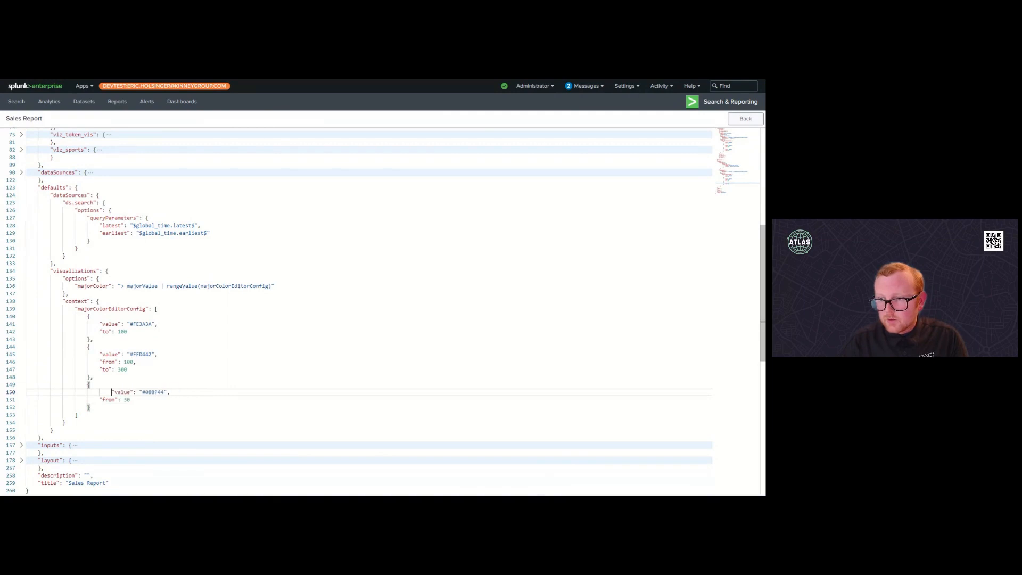
Step: Compare viz_arcade's majorColor option and majorColorEditorConfig context with the copied blocks in the defaults visualizations
left_click(90, 408)
scroll(386, 311, "up", 5)
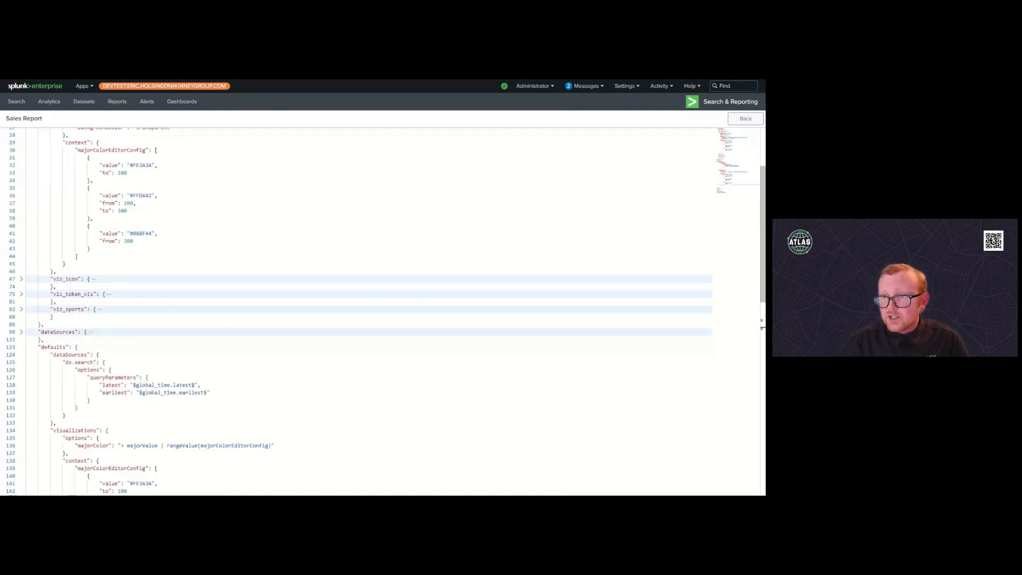
left_click_drag(75, 150, 158, 150)
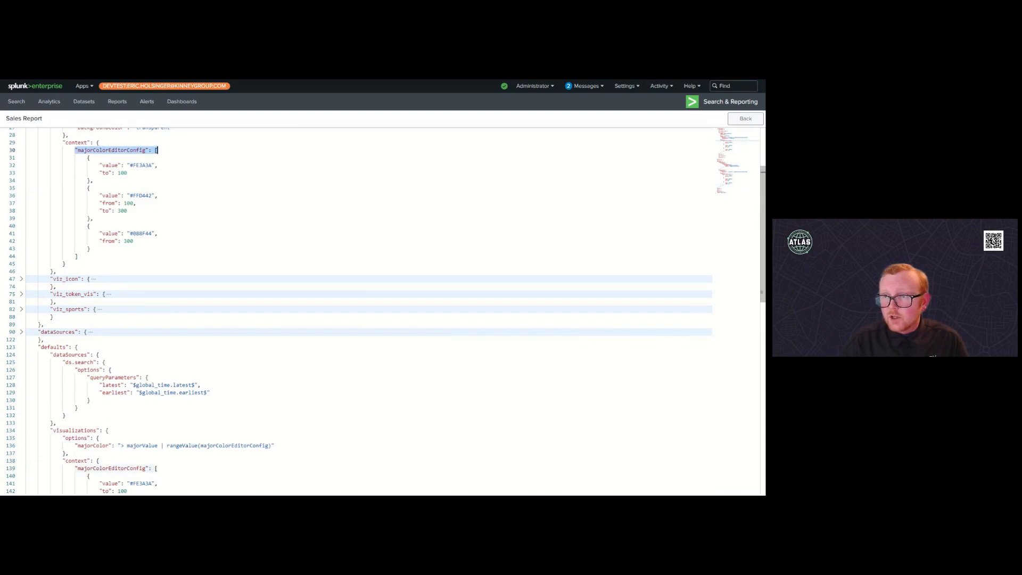
scroll(158, 150, "up", 2)
left_click_drag(28, 180, 277, 179)
scroll(370, 312, "down", 7)
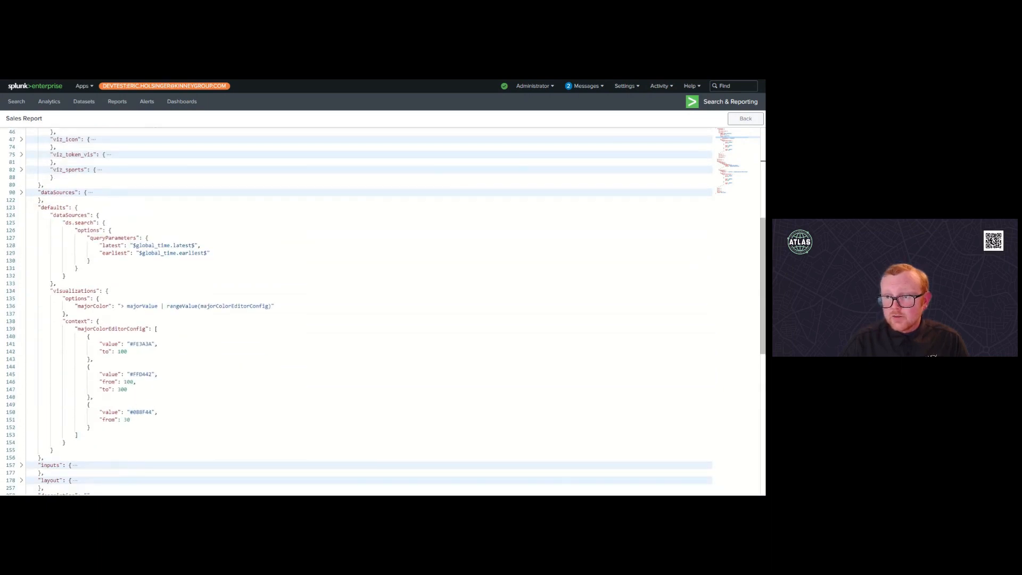
scroll(370, 311, "up", 7)
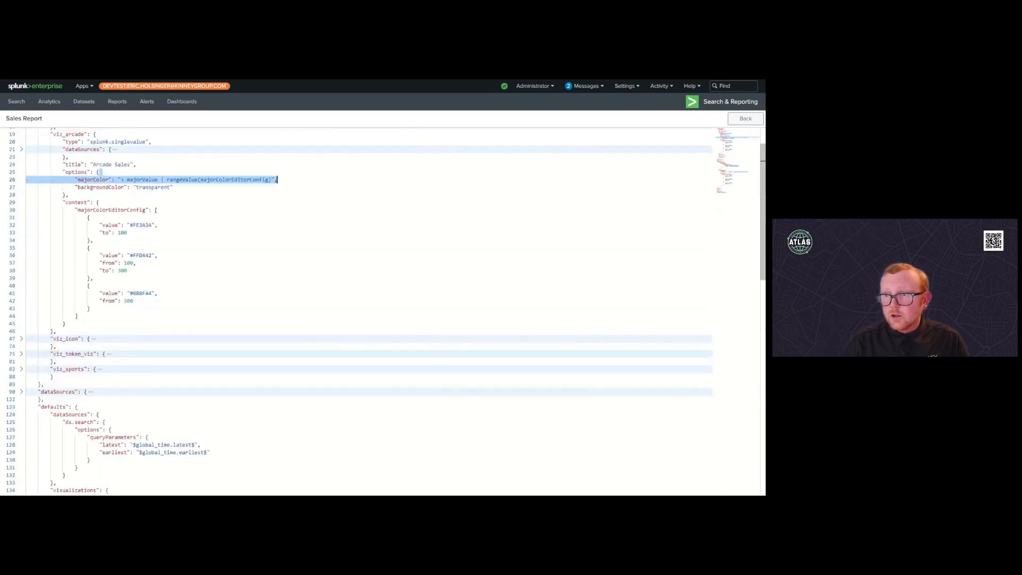
scroll(369, 312, "up", 1)
scroll(370, 311, "down", 2)
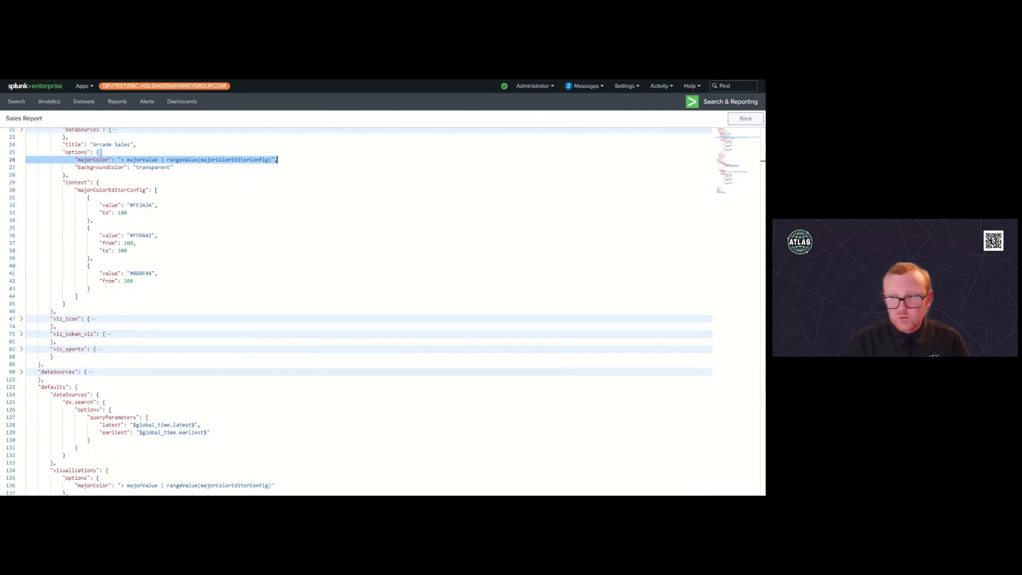
scroll(370, 312, "down", 3)
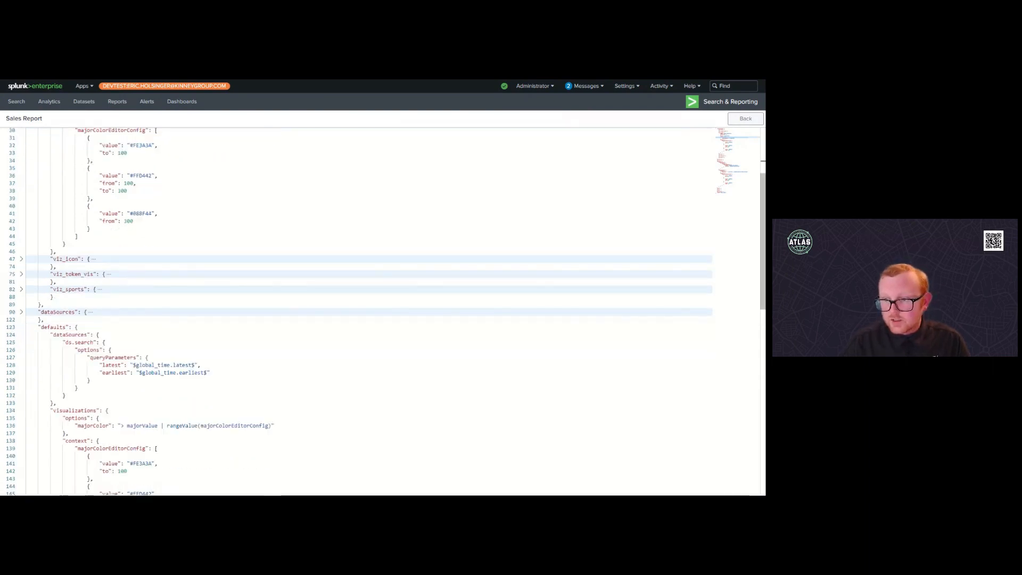
Step: Open a "splunk.singlevalue" object as the first entry inside the defaults' visualizations block
left_click(109, 410)
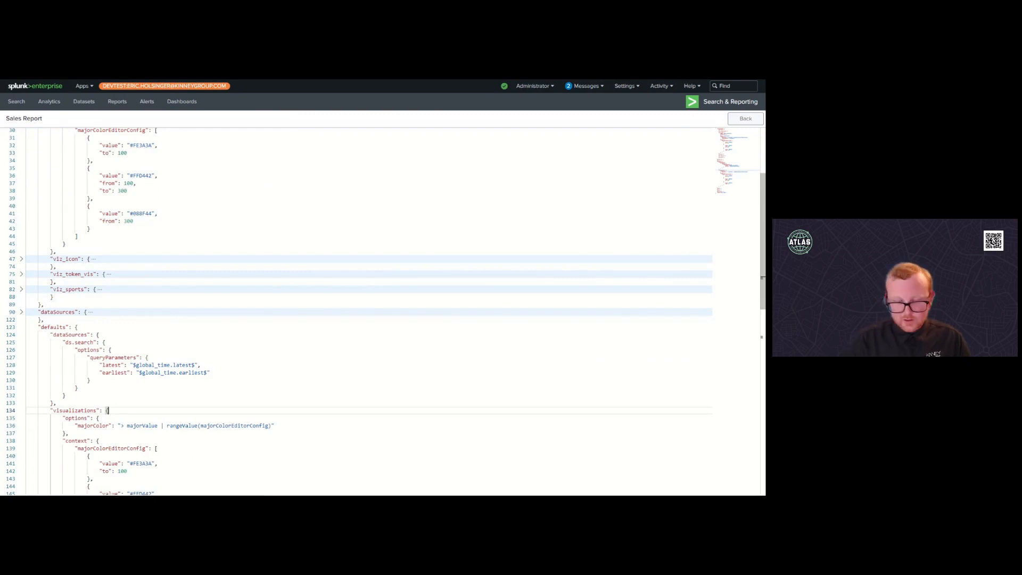
key("Return")
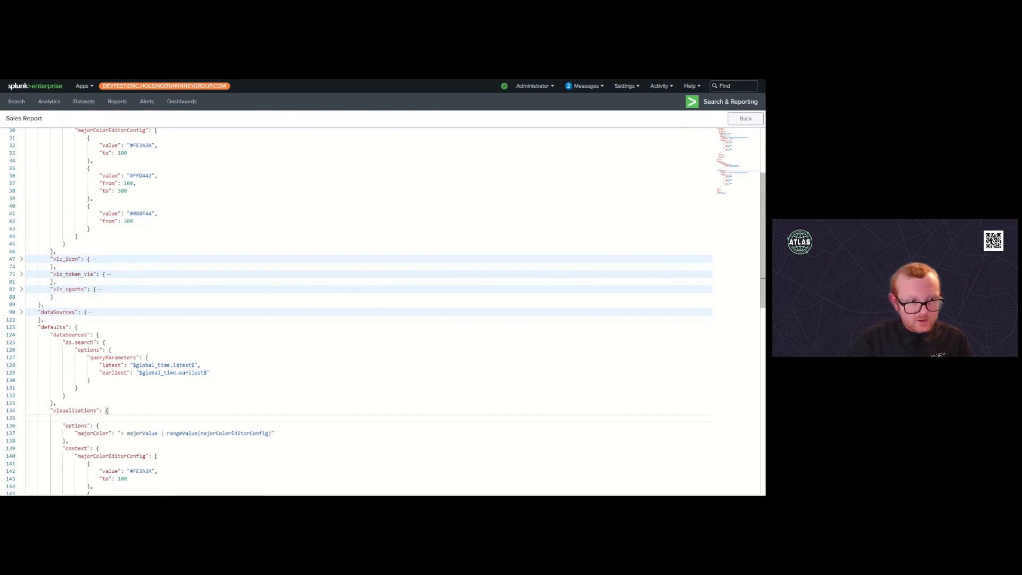
type("\"splunk")
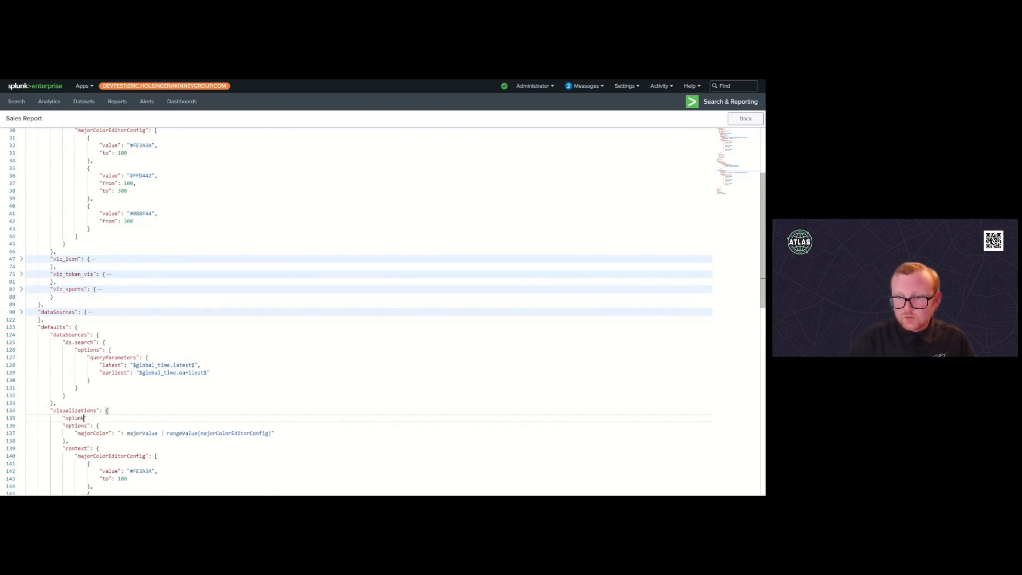
type(".singlevalue\"")
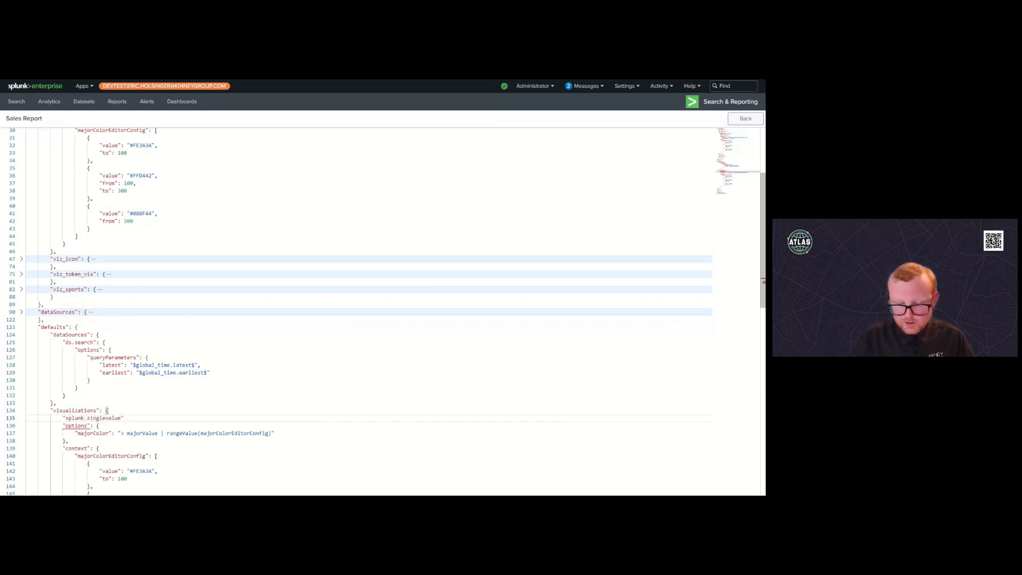
type(": {")
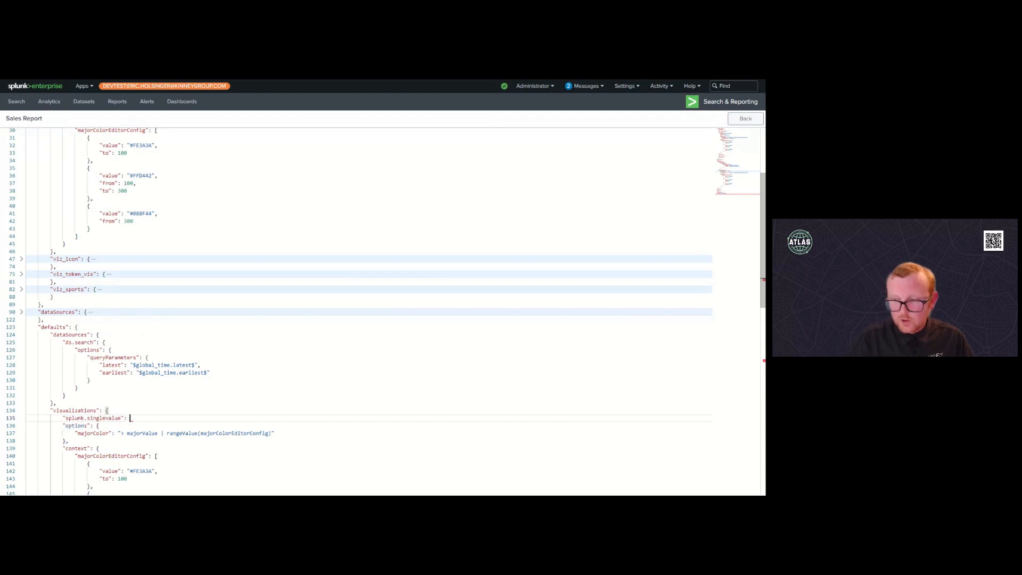
key("Return")
key("Down")
key("Down")
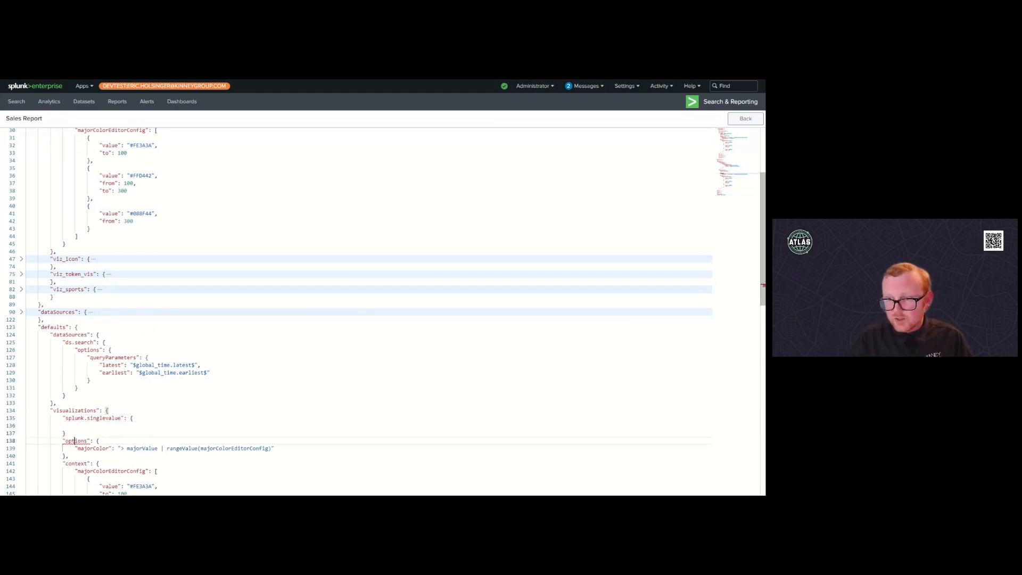
Step: Remove the closing brace between the splunk.singlevalue opening line and the options block
key("Left")
key("Left")
key("Left")
key("Tab")
key("Left")
key("BackSpace")
key("BackSpace")
key("BackSpace")
key("Up")
key("BackSpace")
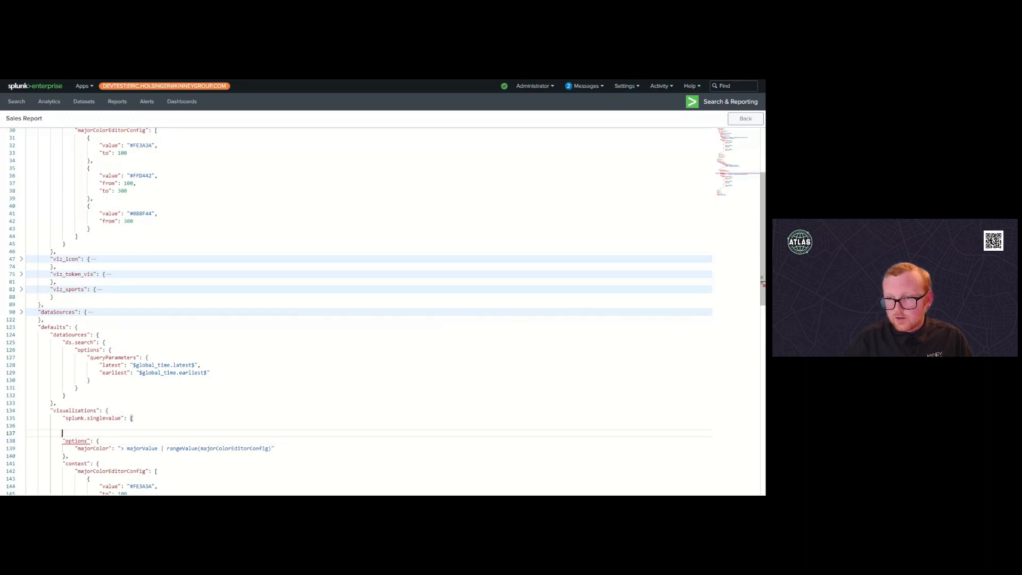
Step: Remove the blank lines above options and indent its opening line beneath splunk.singlevalue
key("Down")
key("BackSpace")
key("BackSpace")
key("BackSpace")
key("BackSpace")
key("BackSpace")
key("BackSpace")
key("BackSpace")
key("BackSpace")
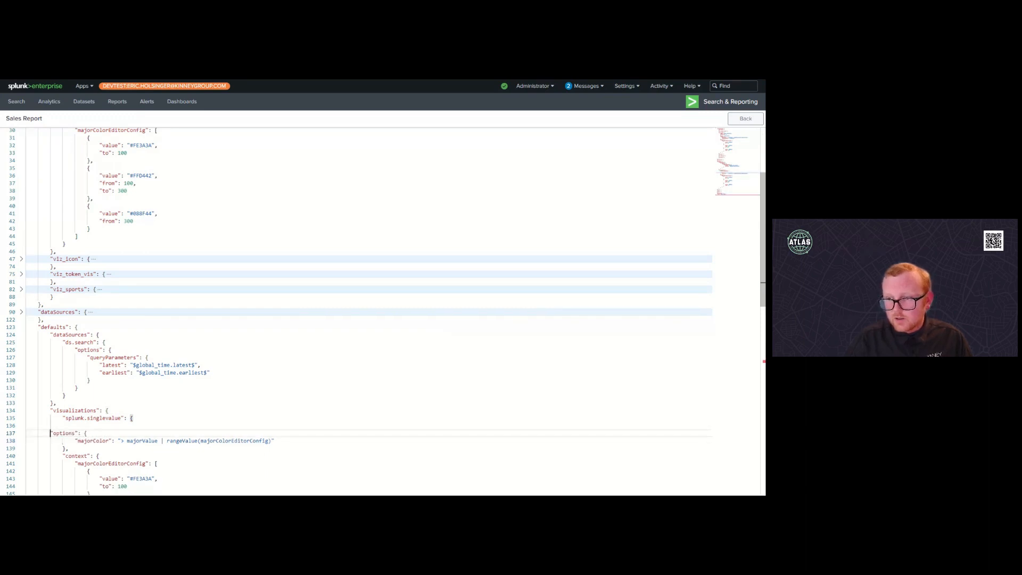
key("Tab")
key("Tab")
key("Tab")
key("Tab")
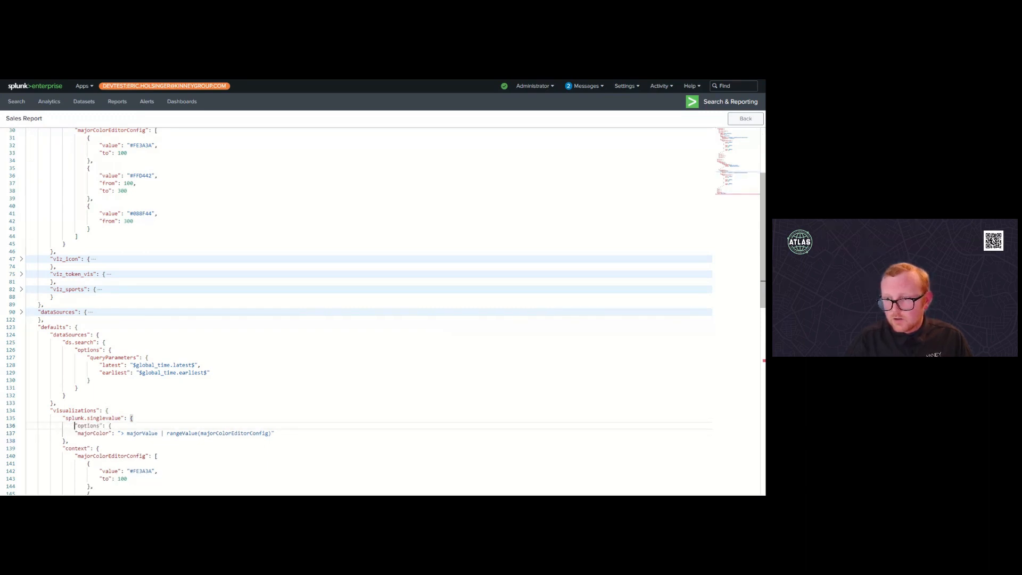
key("Tab")
Step: Indent the majorColor line and the context opening line two levels deeper within splunk.singlevalue
key("Down")
key("Home")
key("Tab")
key("Tab")
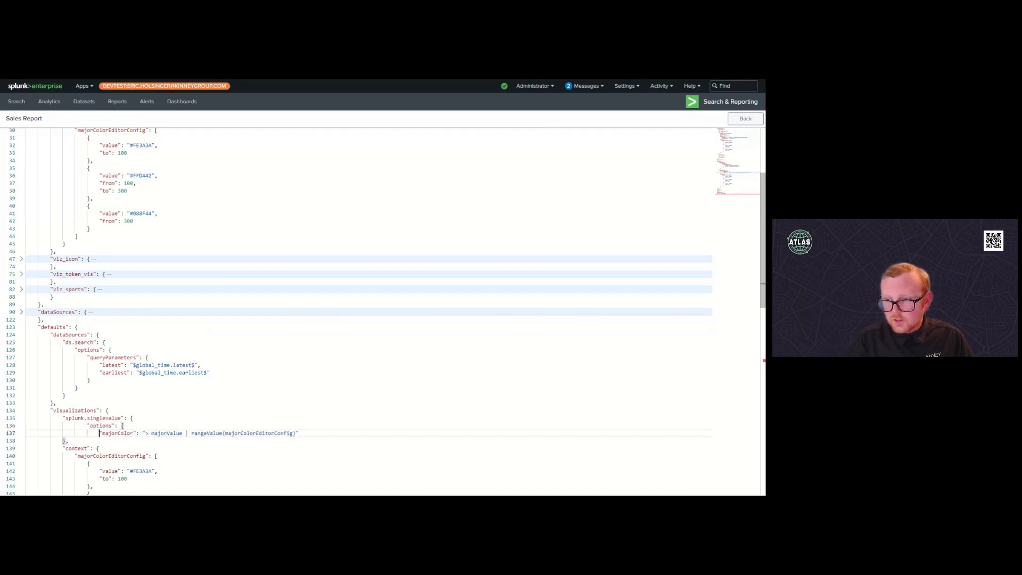
key("Down")
key("Down")
key("Left")
key("Left")
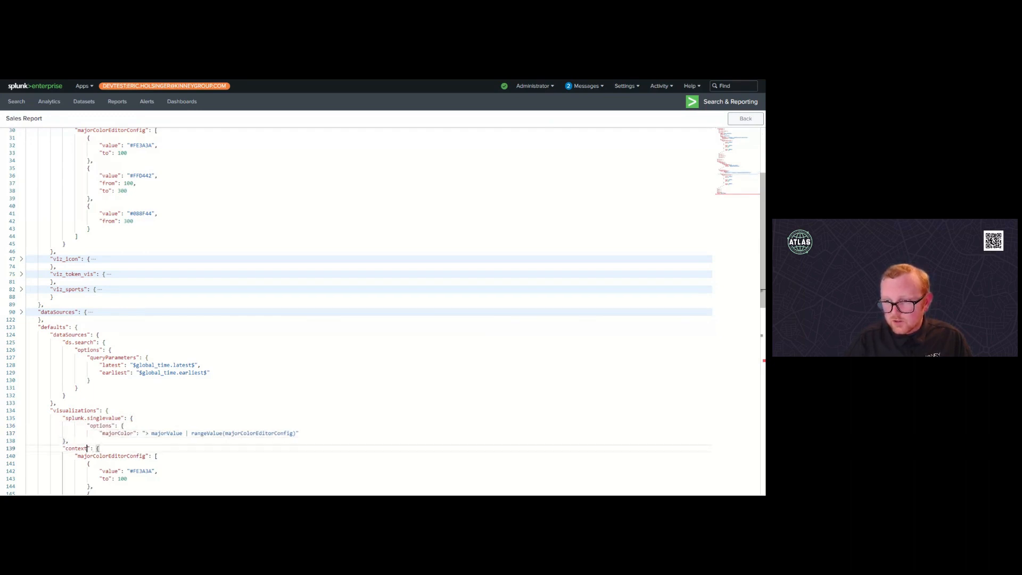
key("Home")
key("Tab")
key("Tab")
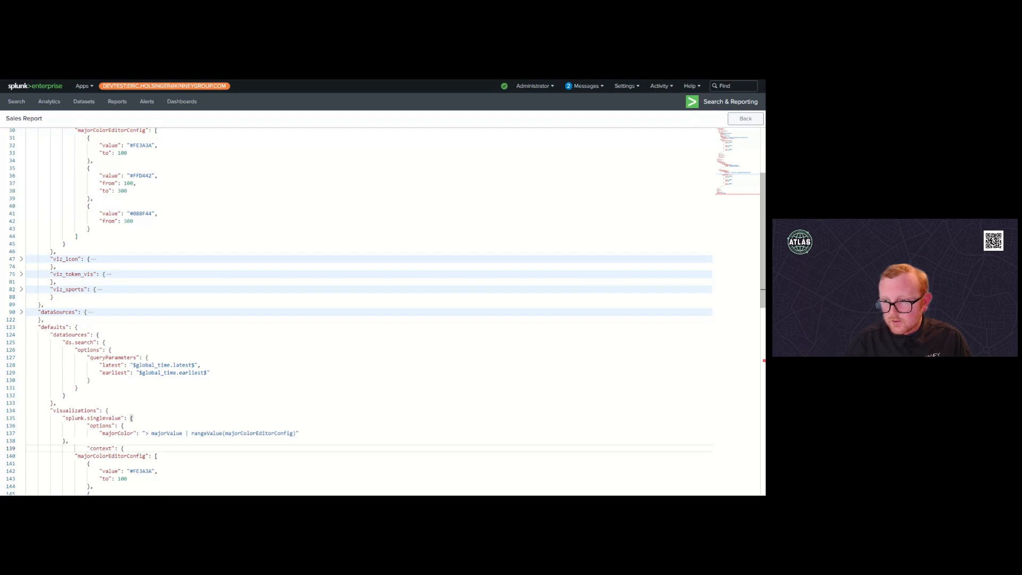
Step: Reduce the indentation of the options opening line and the majorColor line so they nest directly under splunk.singlevalue
key("Down")
key("Up")
key("Up")
key("Up")
key("Up")
key("BackSpace")
key("Down")
key("Down")
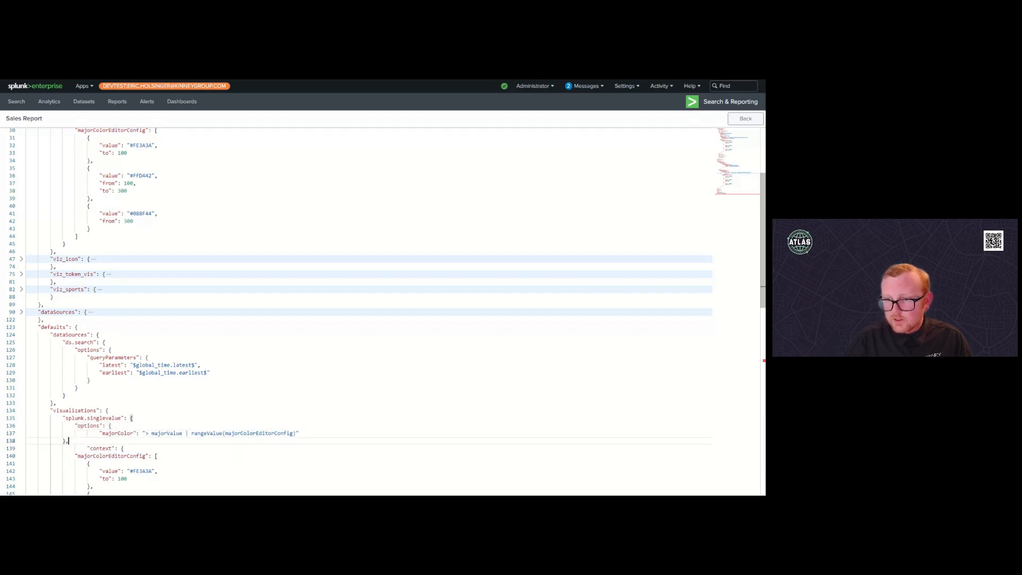
key("Up")
key("BackSpace")
key("BackSpace")
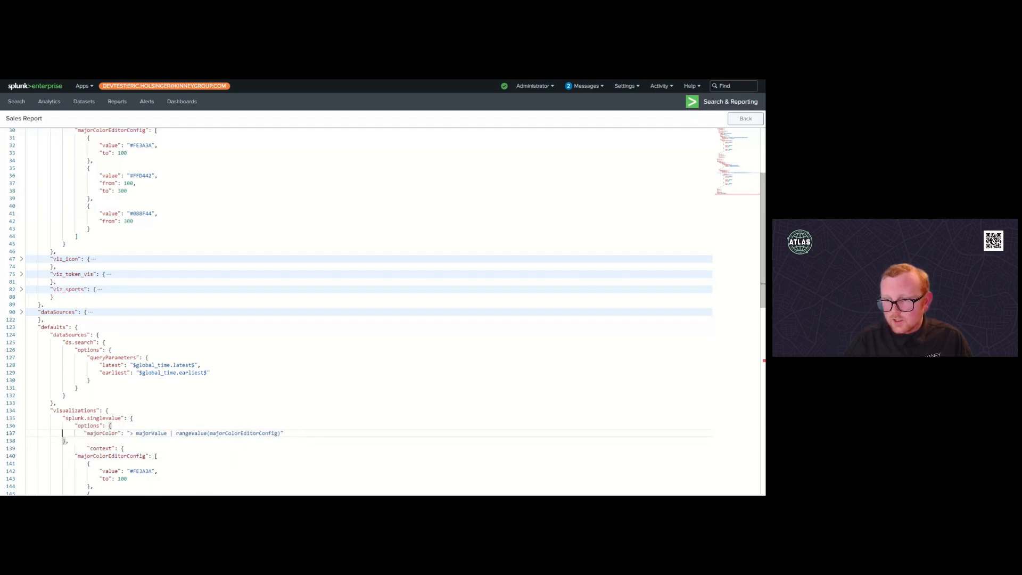
Step: Move the context opening line back one level to match options and indent majorColorEditorConfig beneath it
key("Down")
key("Down")
key("BackSpace")
key("Down")
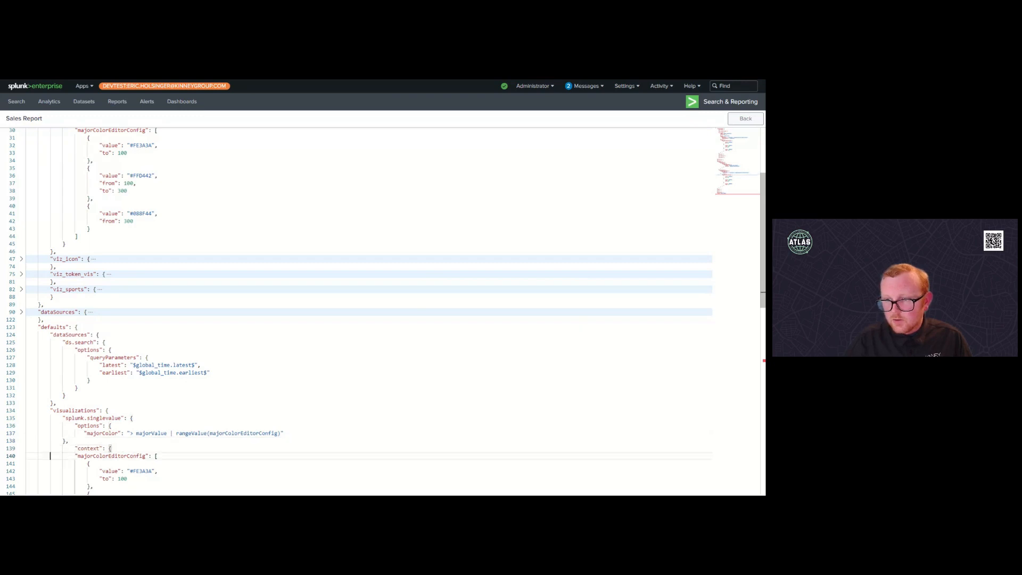
key("Tab")
Step: Indent the value and to lines of the first range object, "#FE3A3A", one level deeper
scroll(369, 311, "down", 1)
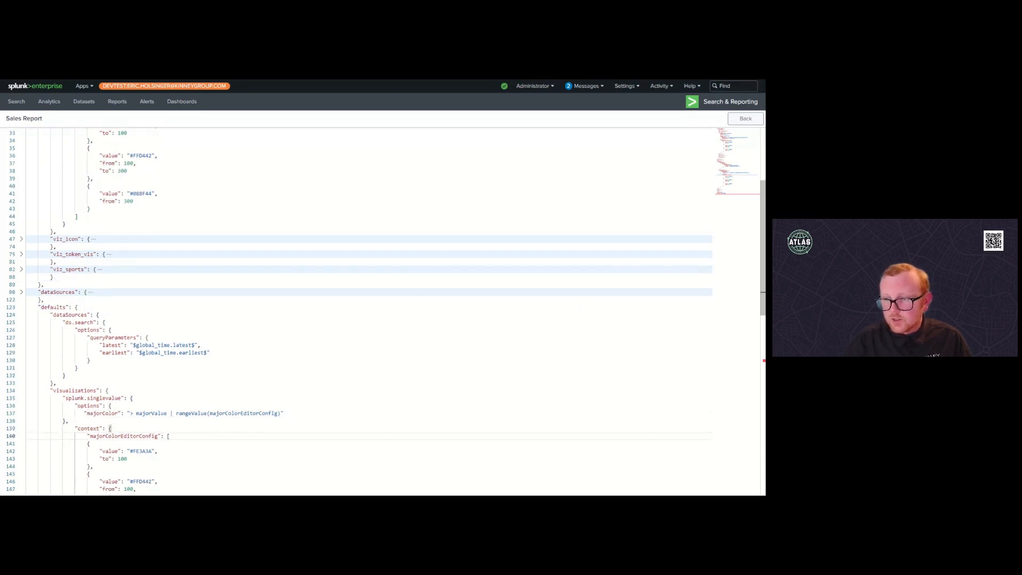
scroll(369, 312, "down", 1)
left_click(83, 423)
key("Down")
key("Tab")
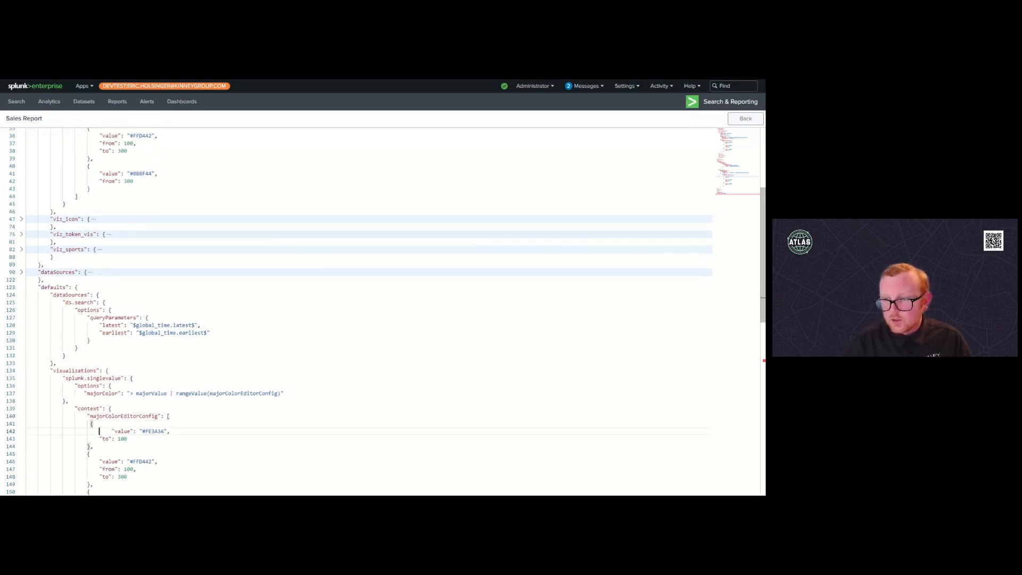
key("Down")
key("Tab")
key("Down")
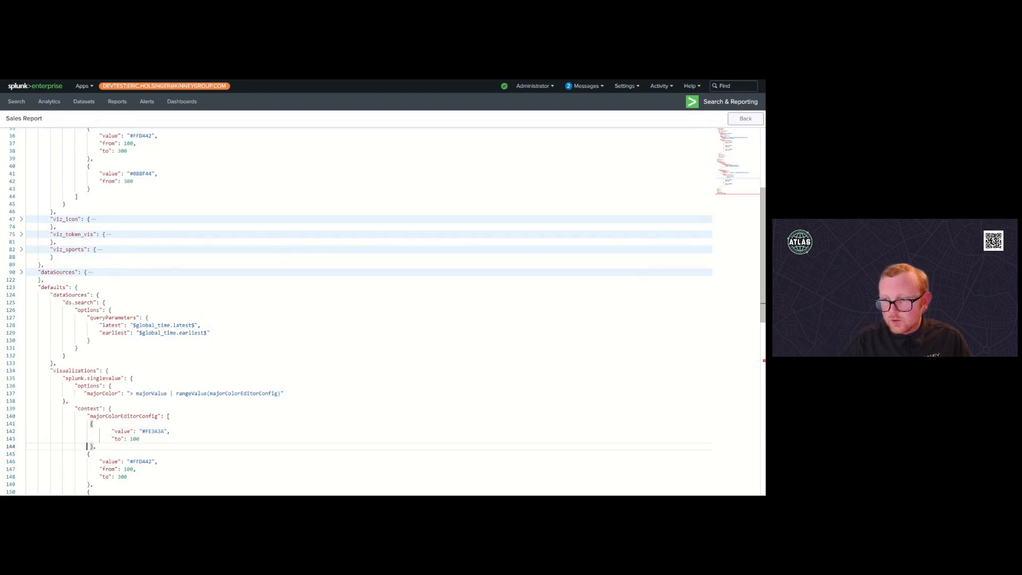
Step: Indent the second range object's value "#FFD442" and from lines to match the first object's properties
scroll(369, 311, "down", 1)
key("Down")
key("Tab")
key("Down")
key("Tab")
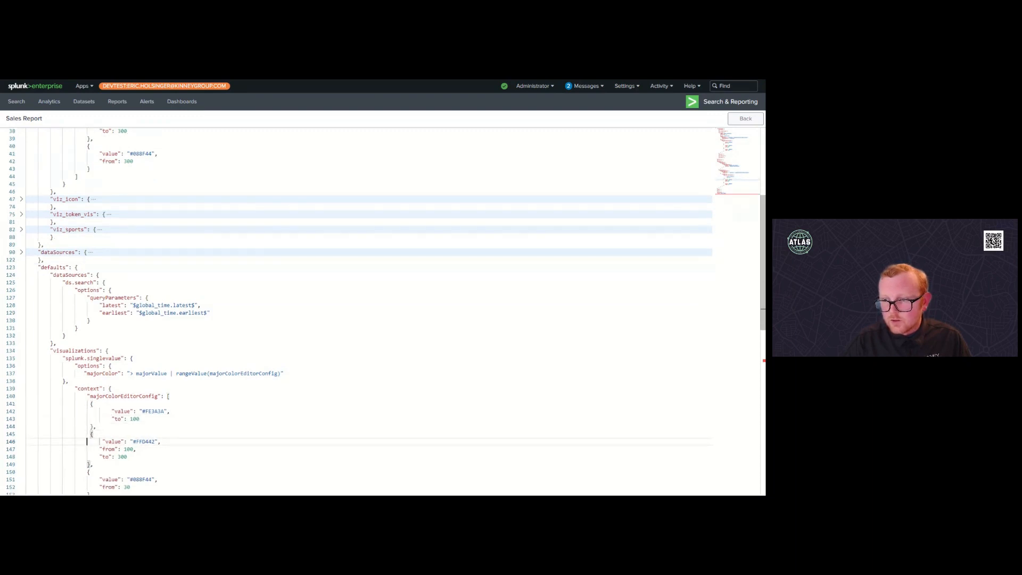
key("Down")
key("Tab")
key("Up")
key("Tab")
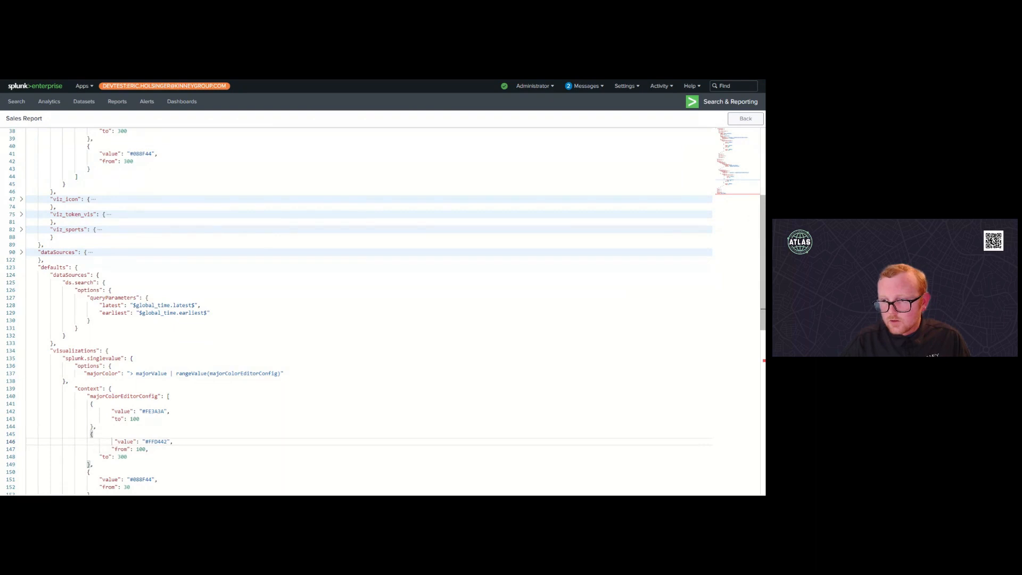
key("BackSpace")
key("Right")
key("Right")
key("Right")
key("Right")
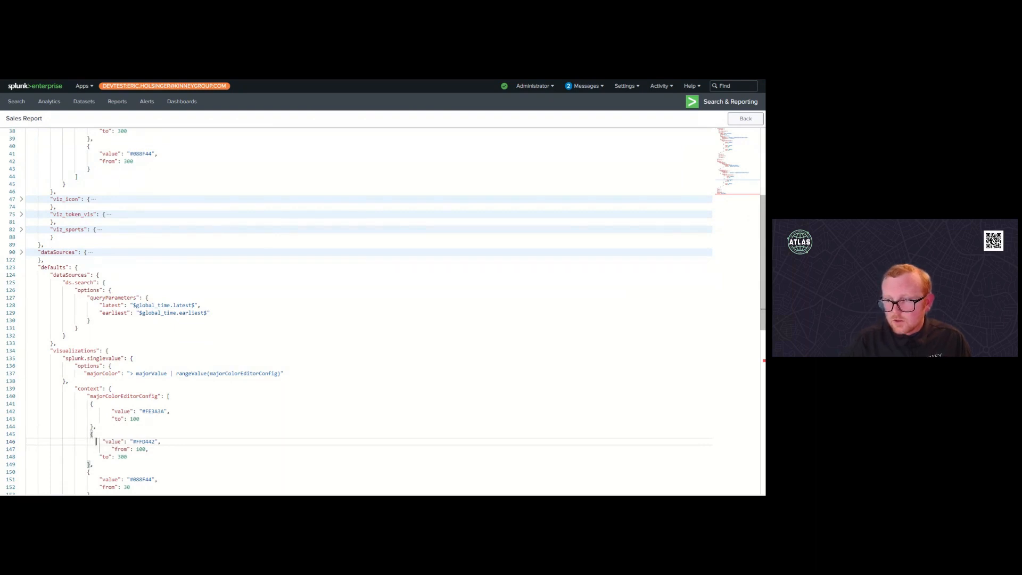
key("Tab")
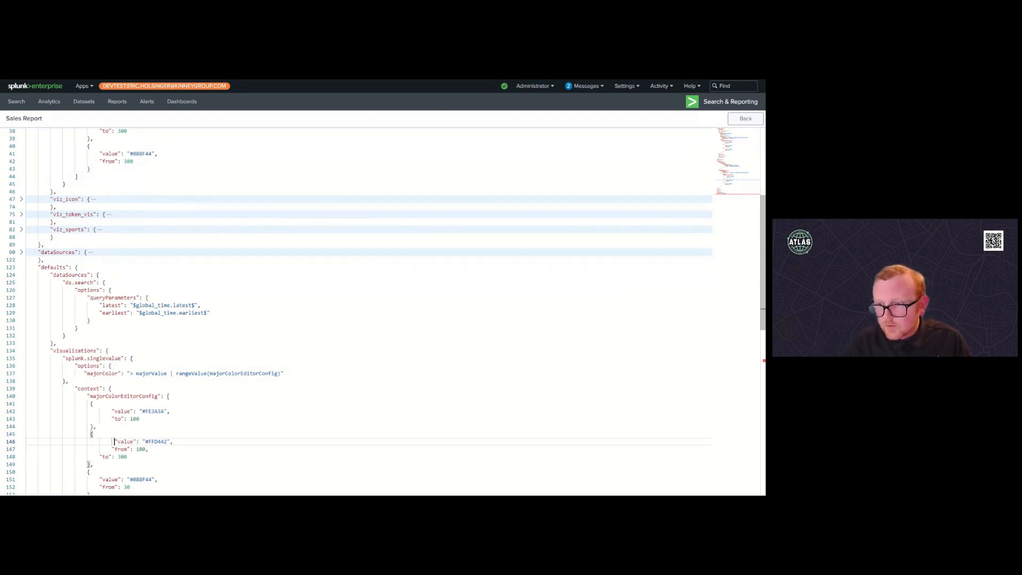
key("Delete")
Step: Indent the third range object's opening brace one level deeper inside majorColorEditorConfig
left_click(87, 464)
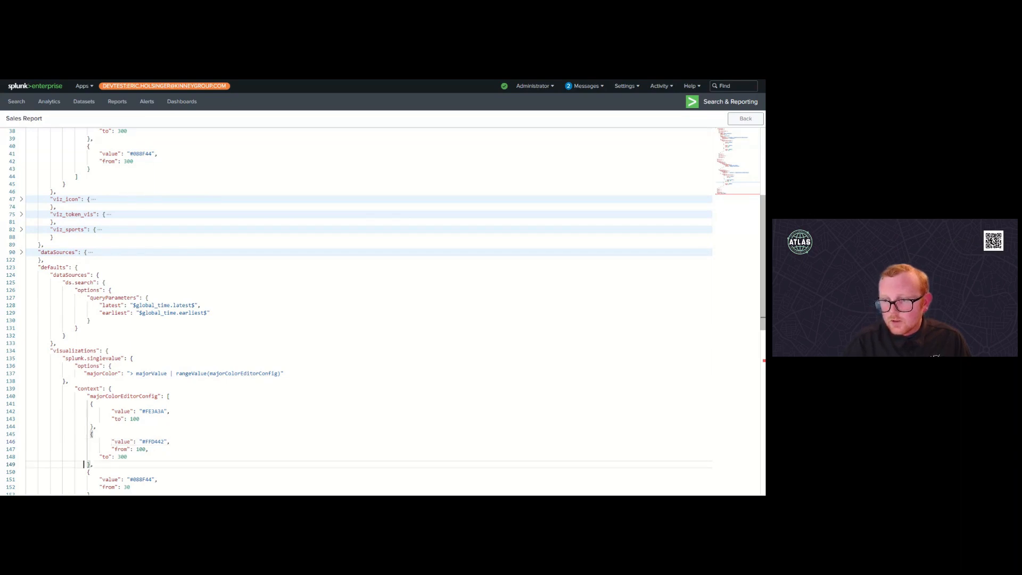
scroll(87, 465, "down", 1)
left_click(88, 452)
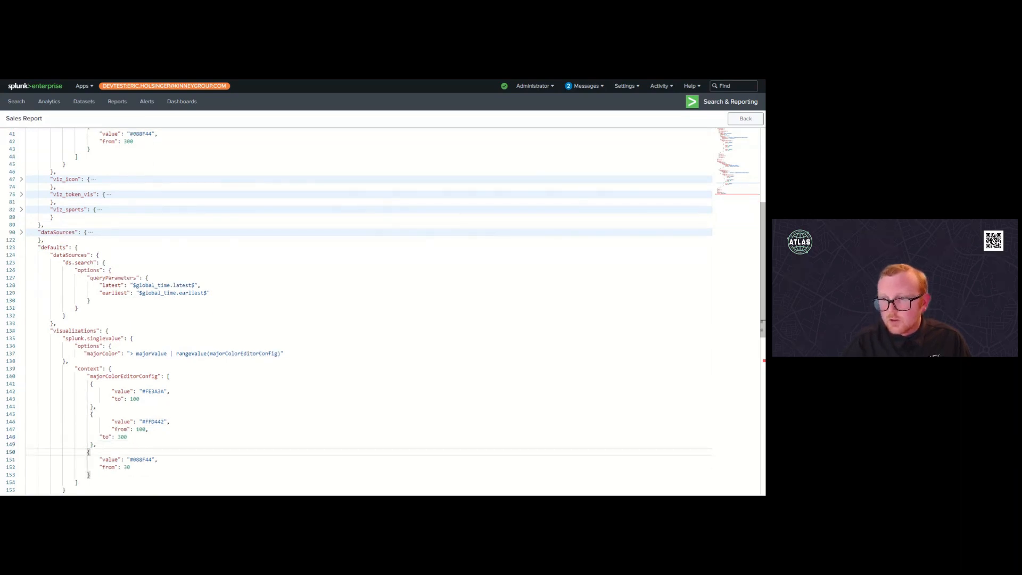
key("Tab")
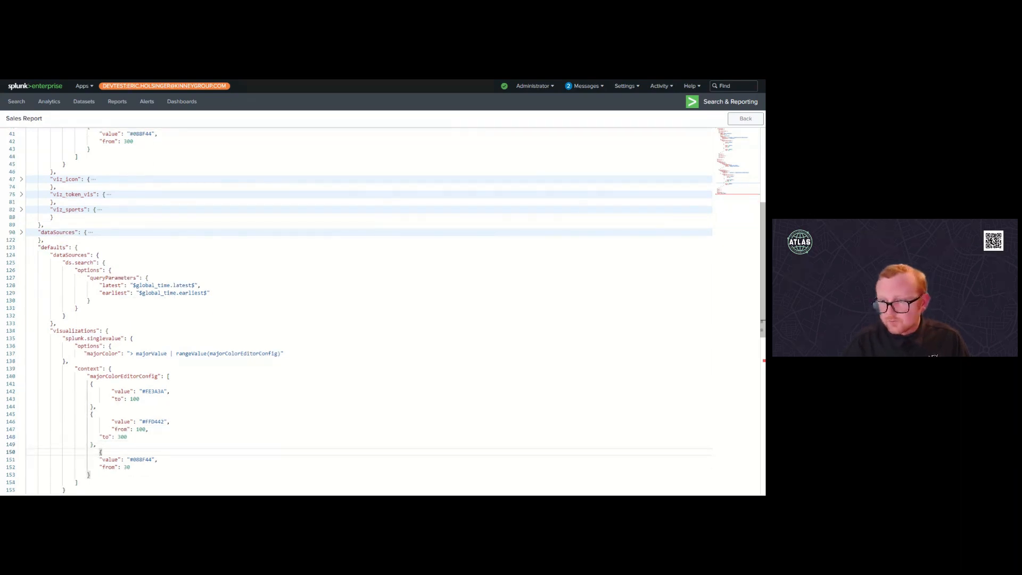
Step: Indent the second range object's to line and closing brace to line up with the rest of its block
key("Up")
key("Left")
key("Left")
key("Up")
key("Right")
key("Right")
key("Right")
key("Right")
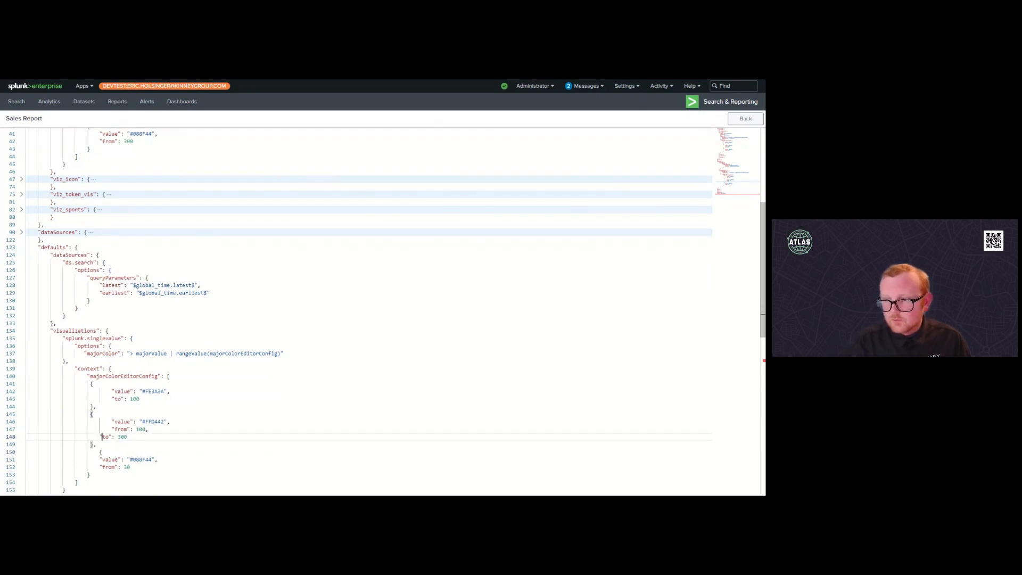
key("Tab")
key("Down")
key("Left")
key("Left")
key("Tab")
Step: Align the second range object's opening brace and both braces of the first object within majorColorEditorConfig
key("Up")
key("Up")
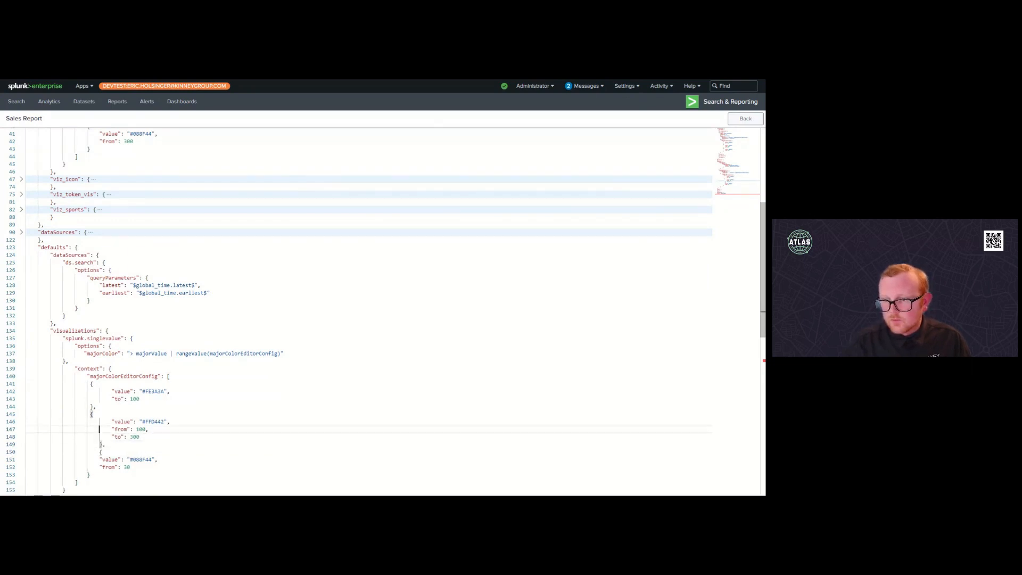
key("Up")
key("Up")
key("Left")
key("Tab")
key("Up")
key("Left")
key("Left")
key("Tab")
key("Up")
key("Up")
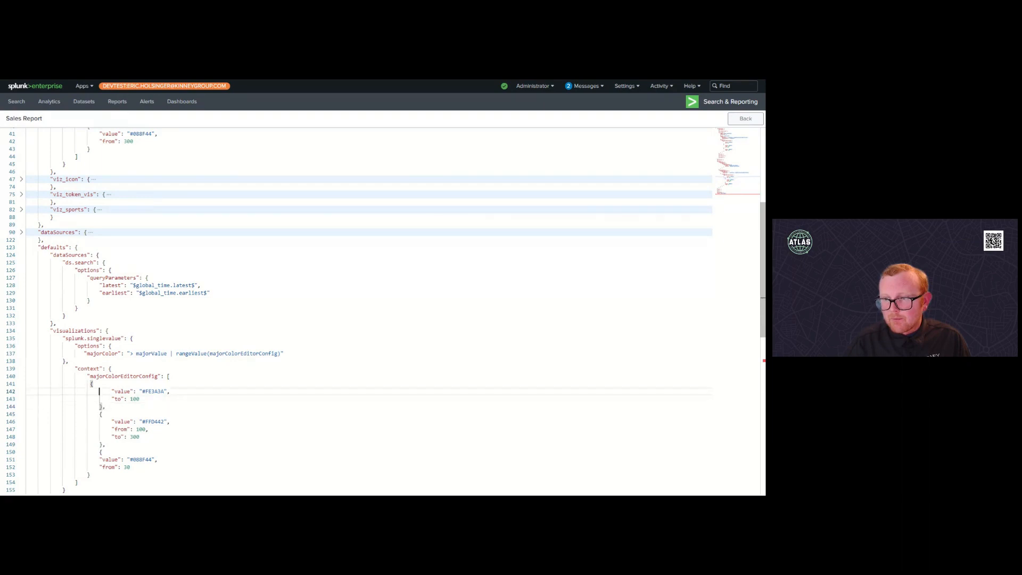
key("Up")
key("Left")
key("Tab")
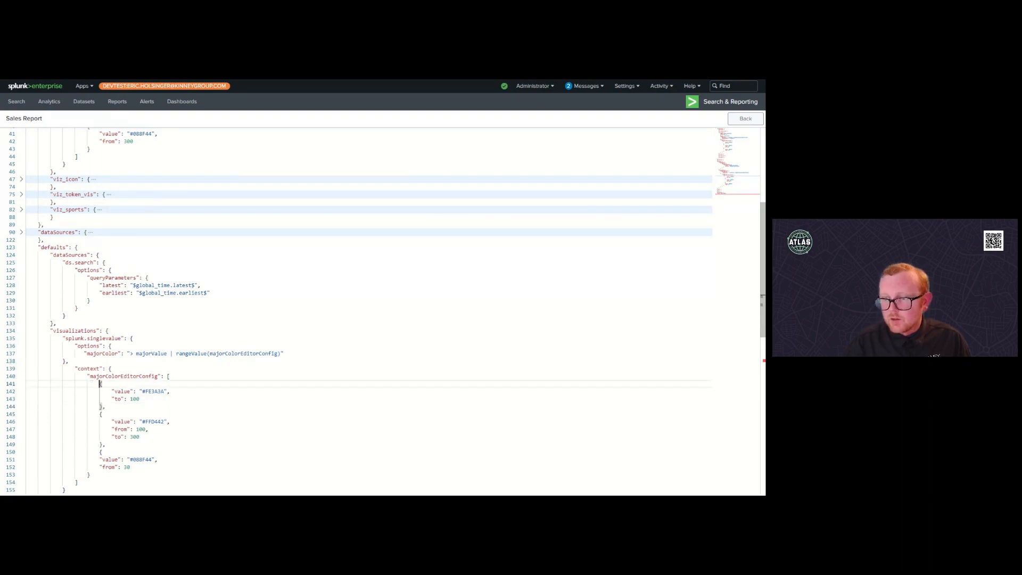
Step: Indent the third range object's value "#088F44" line, from line and closing brace to match the other range objects
scroll(369, 312, "down", 2)
key("Down")
key("Down")
key("Down")
key("Down")
key("Down")
key("Down")
key("Down")
key("Down")
key("Down")
key("Down")
key("Tab")
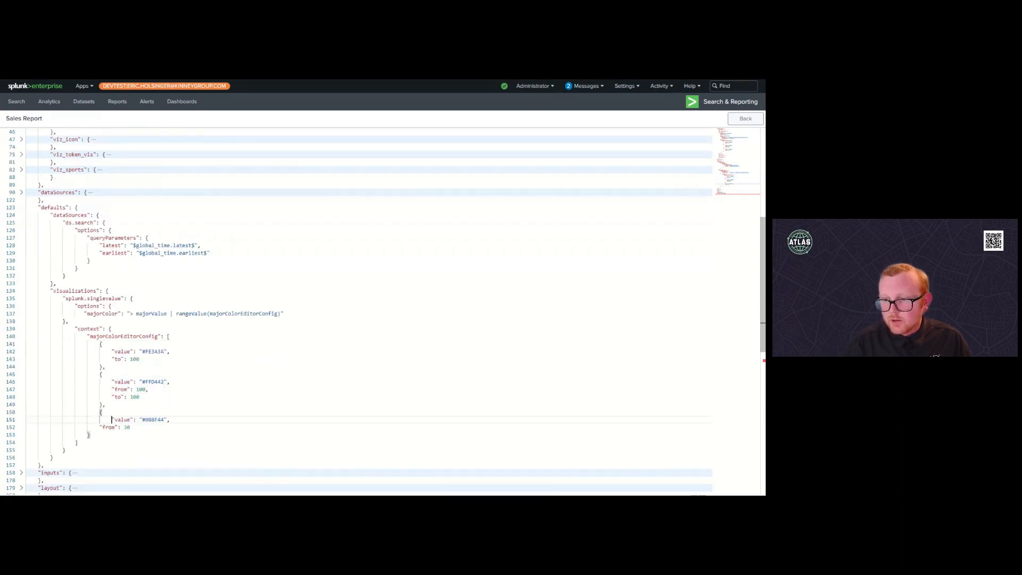
key("Down")
key("Left")
key("Tab")
key("Down")
key("Left")
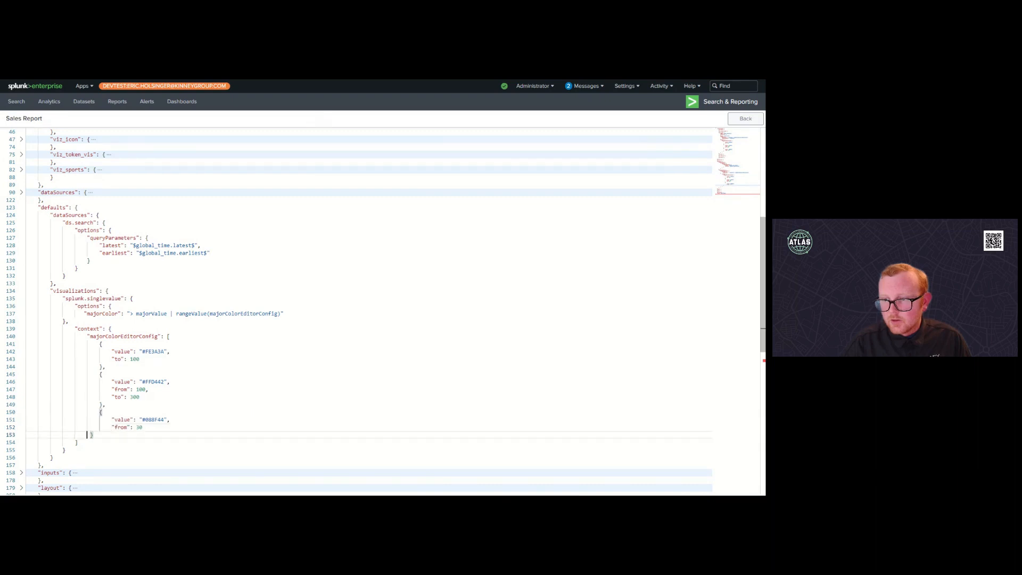
key("shift+Tab")
key("Tab")
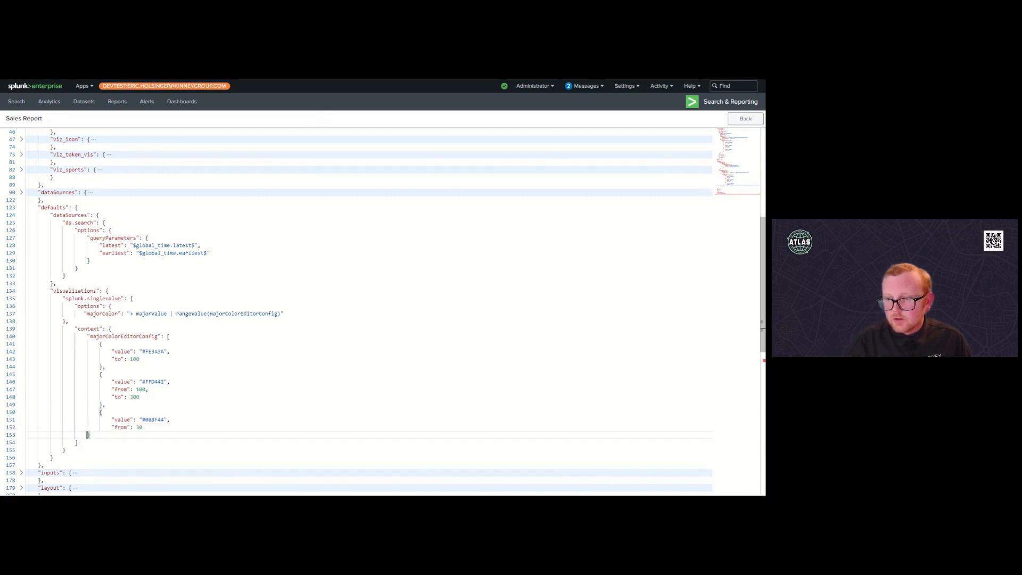
key("Tab")
key("Up")
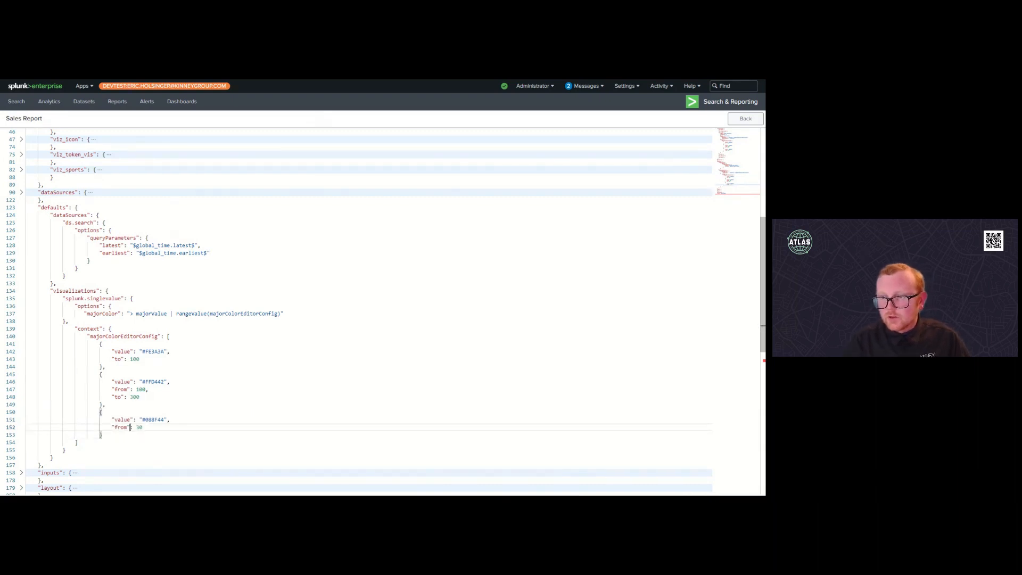
Step: Review the start of the defaults' visualizations block and leave the source editor for the dashboard
scroll(387, 312, "up", 2)
scroll(367, 312, "up", 2)
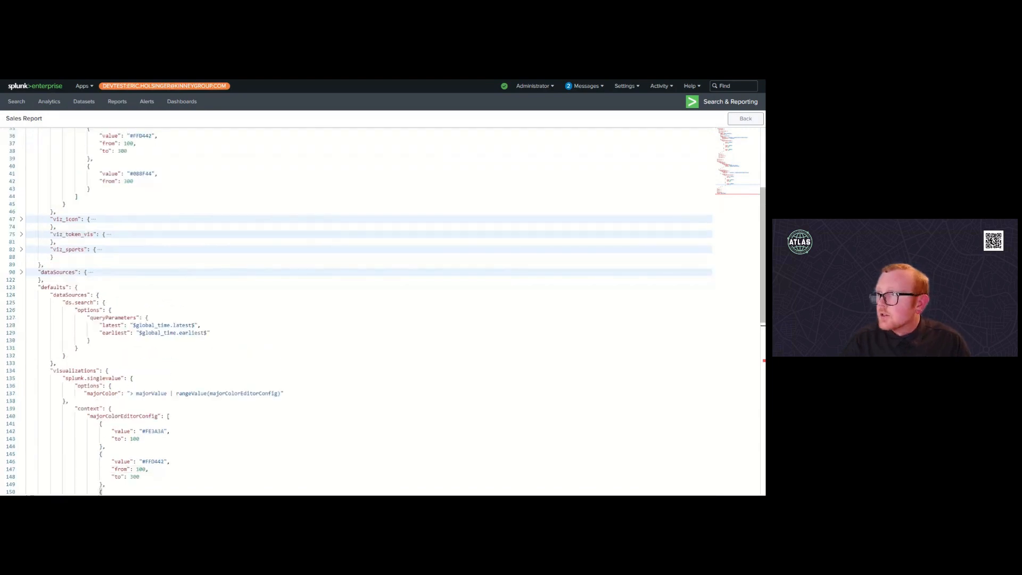
left_click(746, 119)
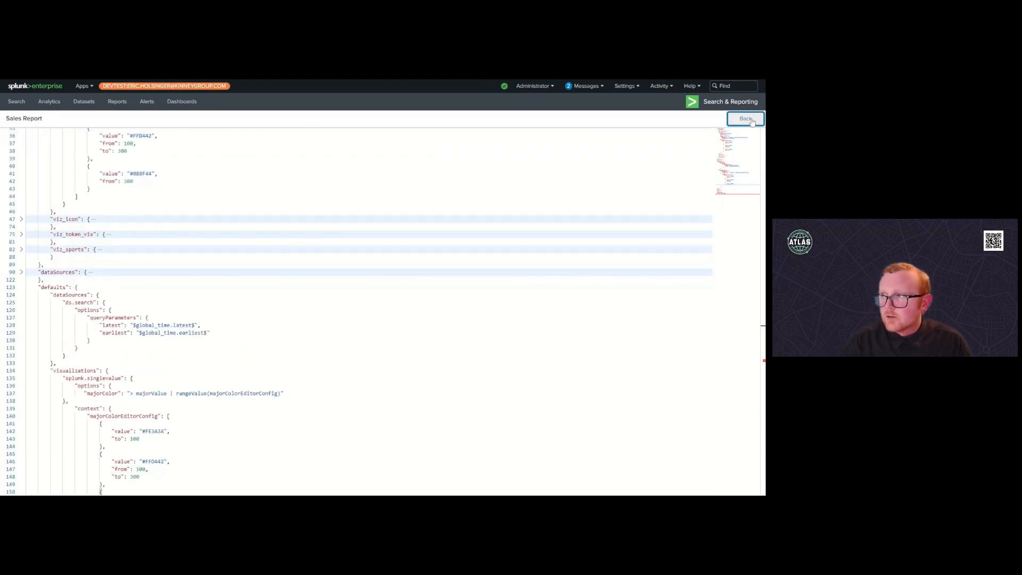
Step: Examine the source from the viz_arcade block through the defaults block down to the file's final closing brace
scroll(727, 160, "down", 5)
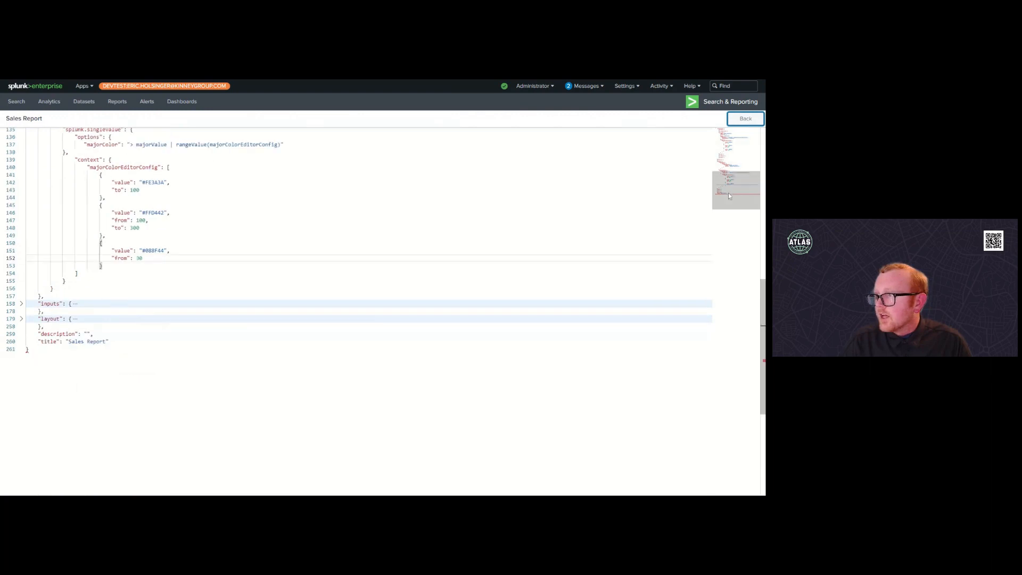
left_click(28, 349)
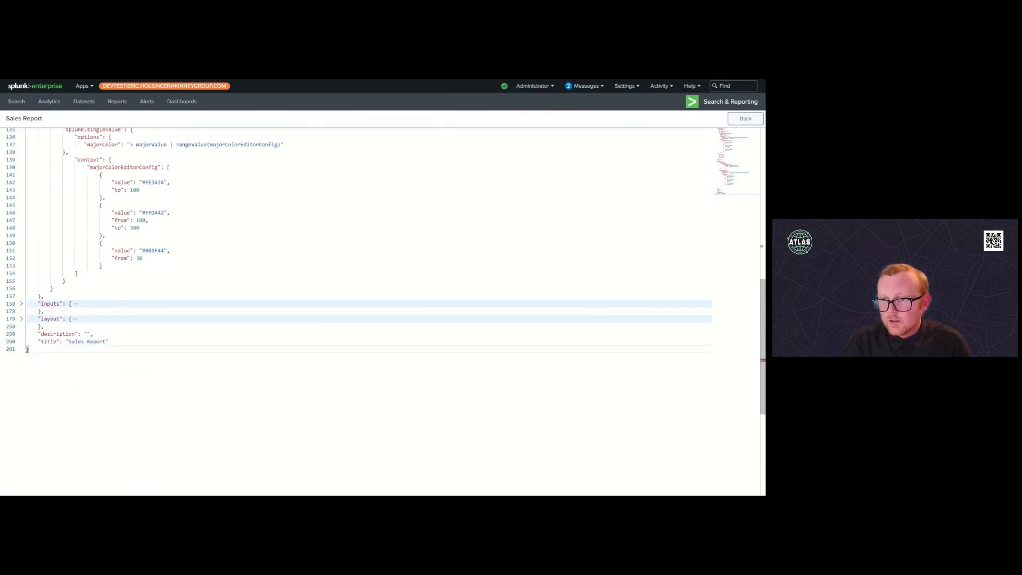
scroll(27, 350, "up", 5)
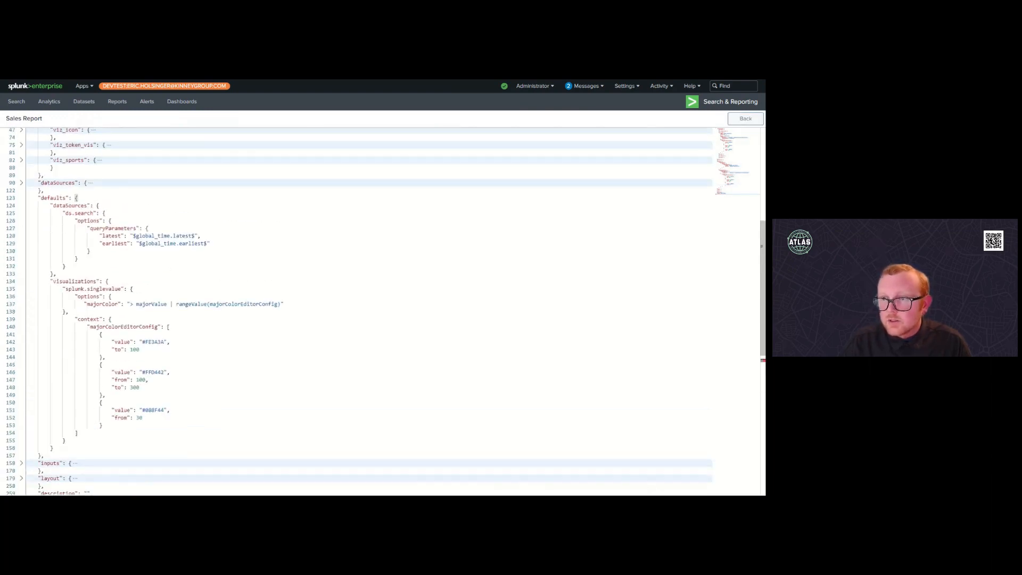
scroll(367, 312, "up", 5)
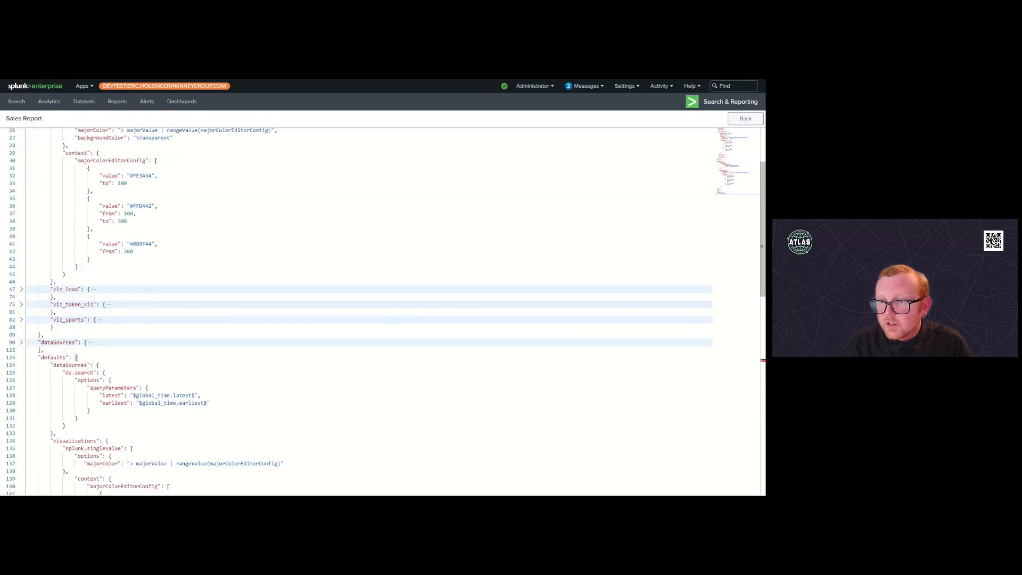
scroll(368, 312, "up", 1)
scroll(367, 312, "down", 8)
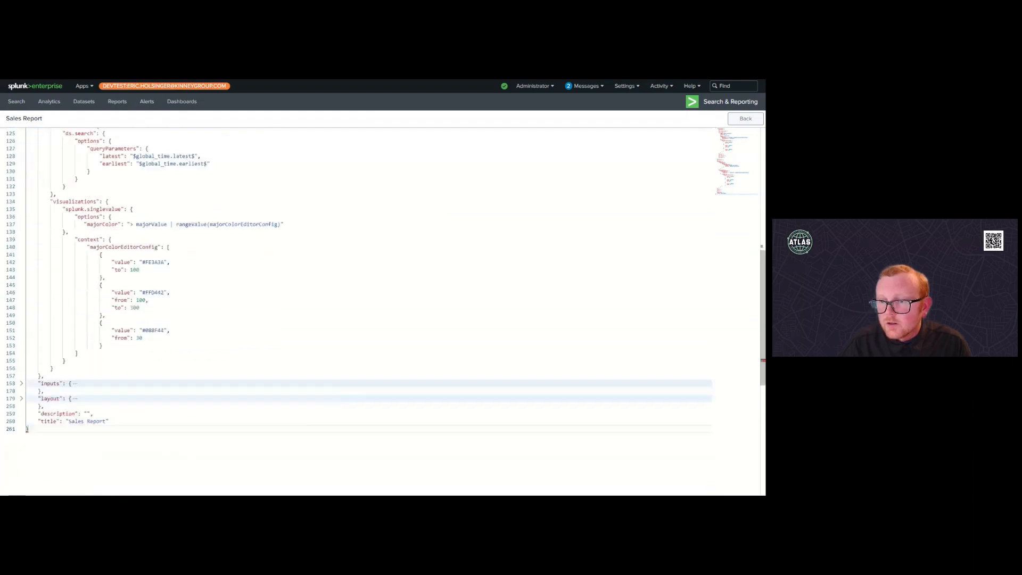
mouse_move(27, 409)
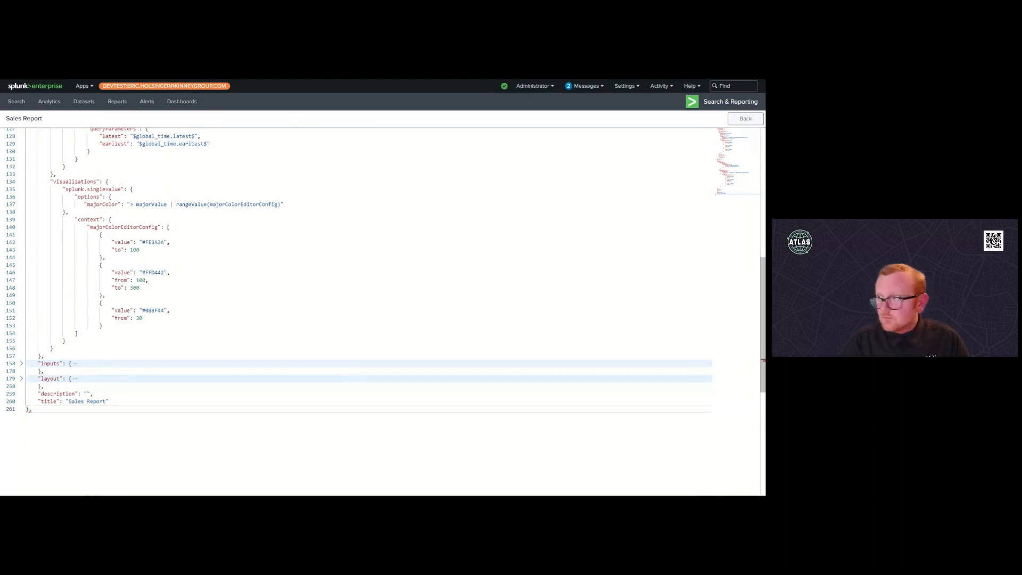
scroll(31, 410, "up", 5)
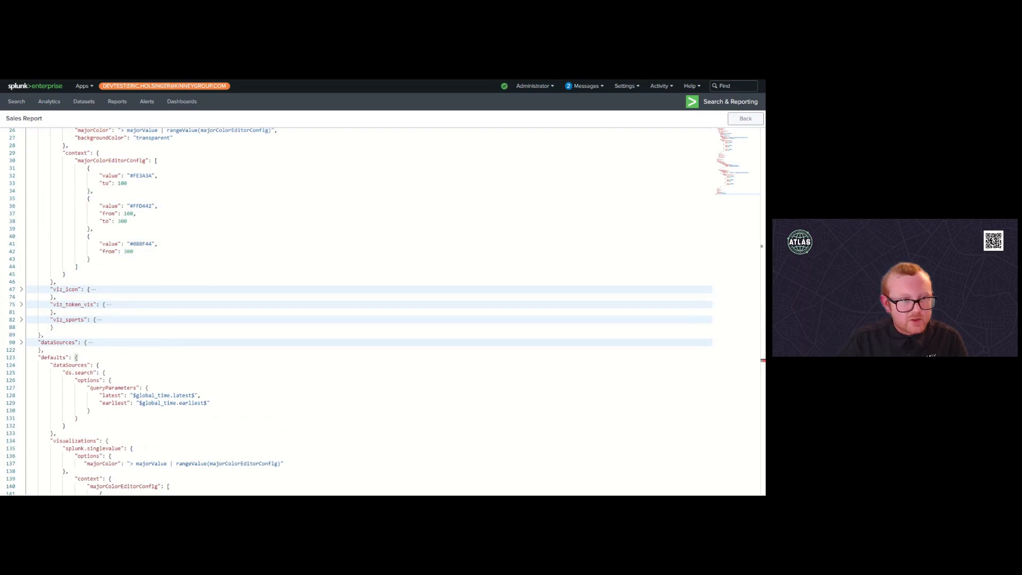
scroll(385, 312, "up", 2)
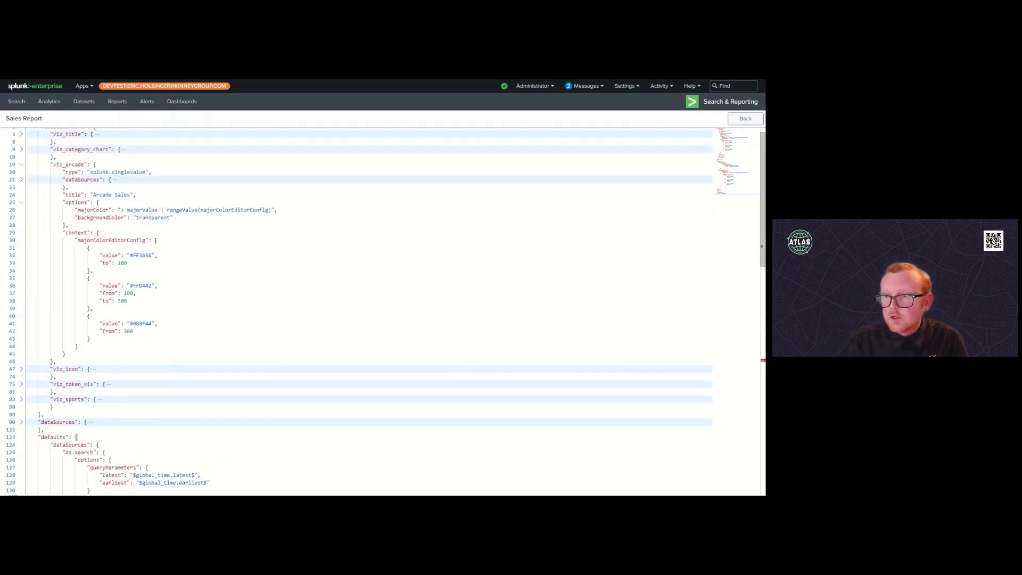
key("ctrl+End")
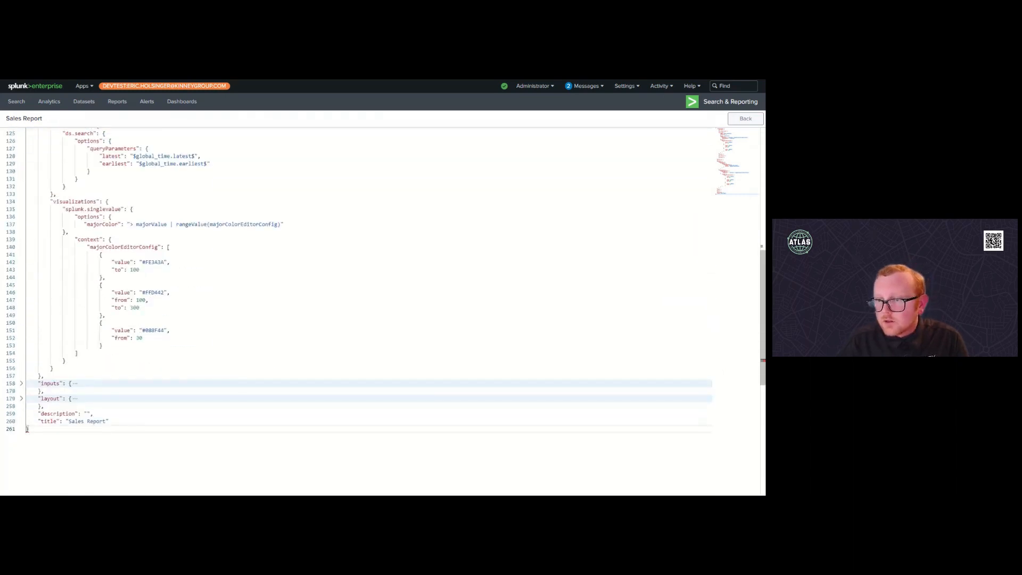
scroll(386, 290, "up", 1)
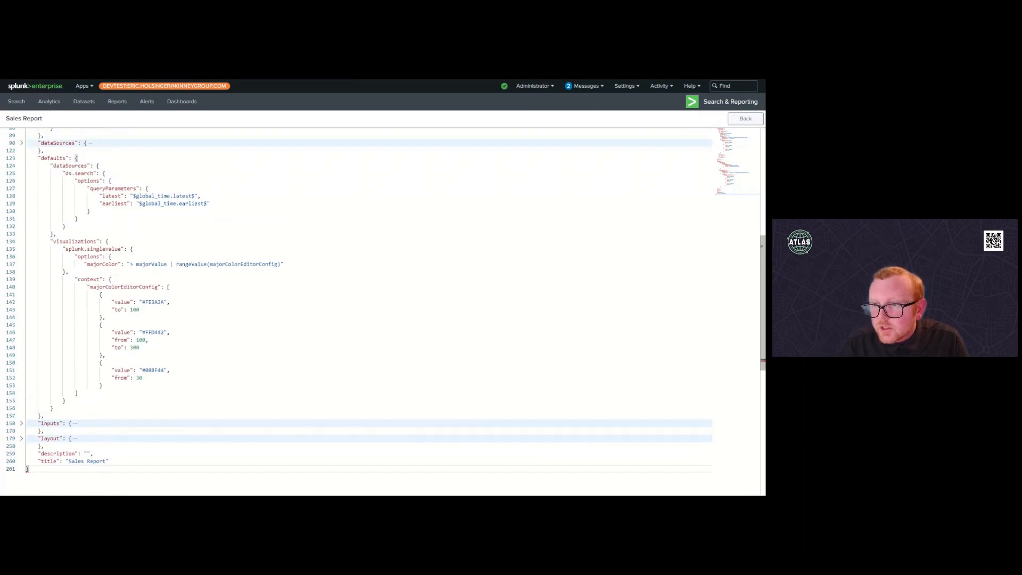
Step: Check which opening braces the closing braces on lines 138, 156 and 157 match within the defaults block
left_click(66, 272)
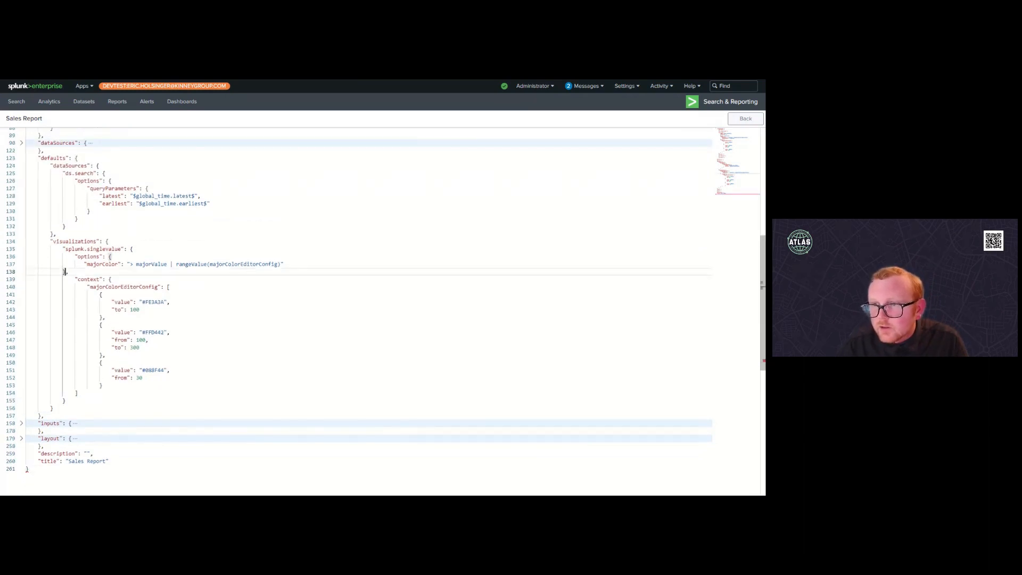
key("Right")
key("Right")
key("Left")
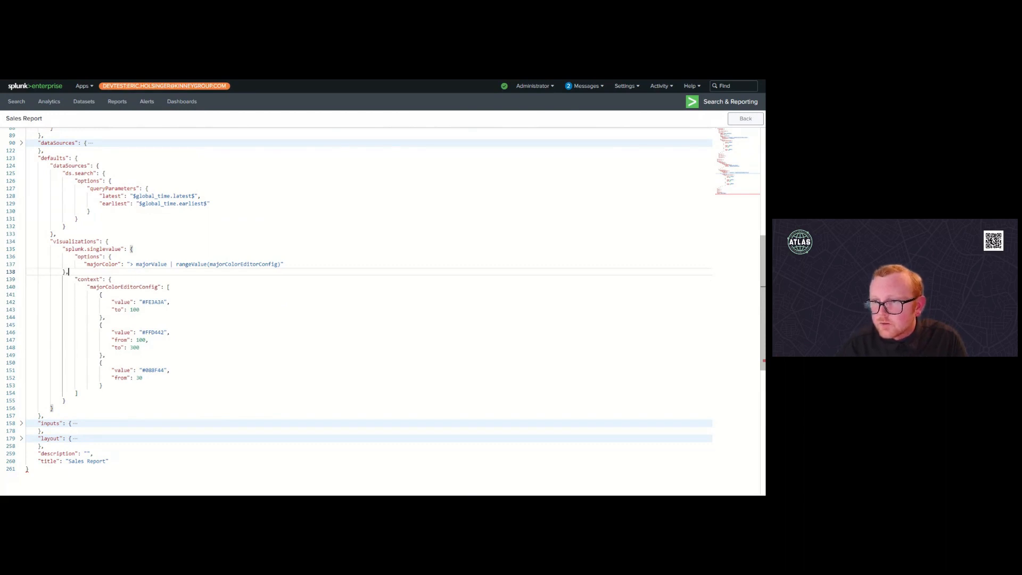
left_click(60, 272)
scroll(59, 272, "up", 1)
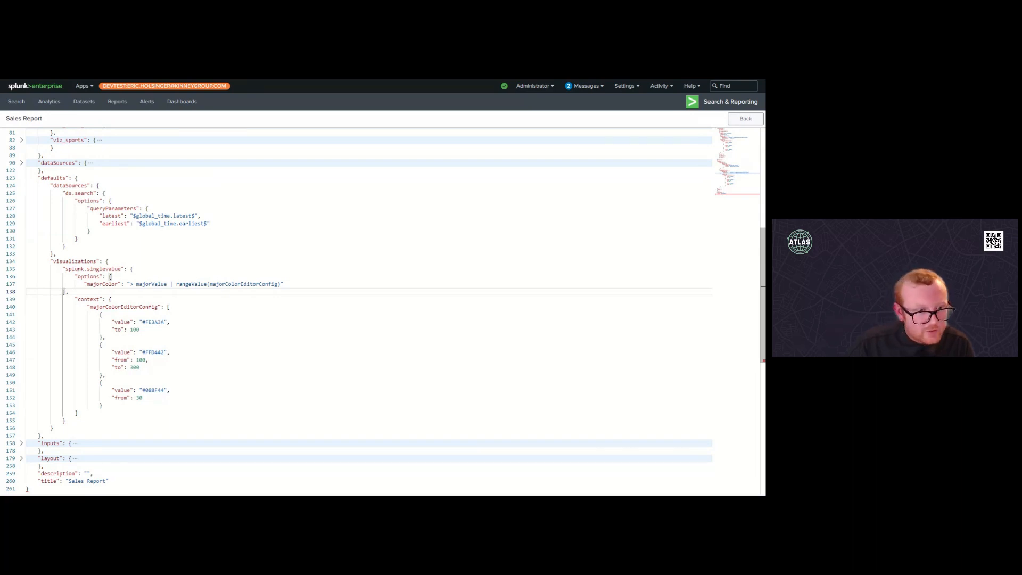
left_click(53, 428)
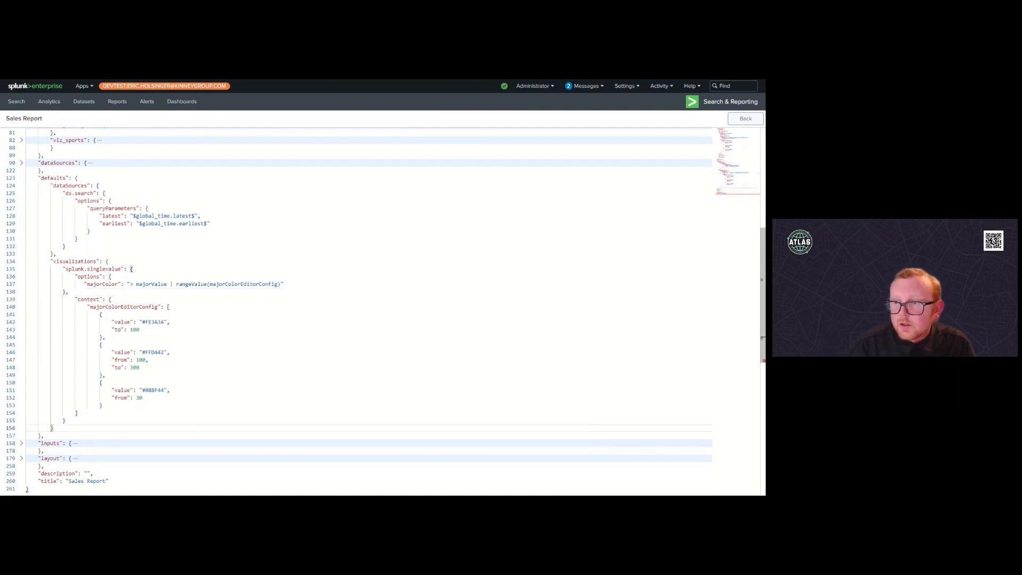
left_click(40, 435)
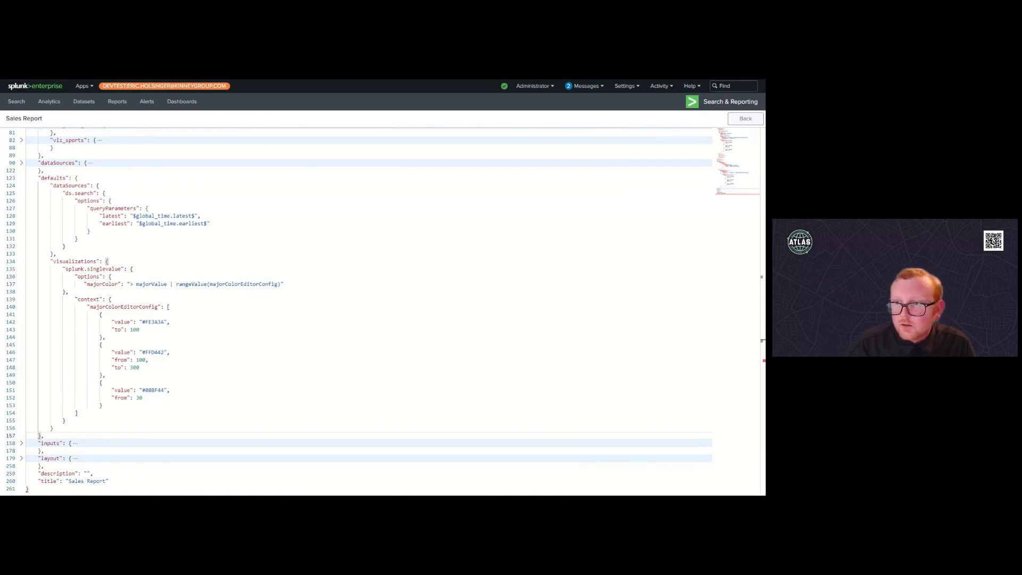
Step: Indent the closing brackets of majorColorEditorConfig, context and splunk.singlevalue one level, leaving a new line below them
left_click(53, 428)
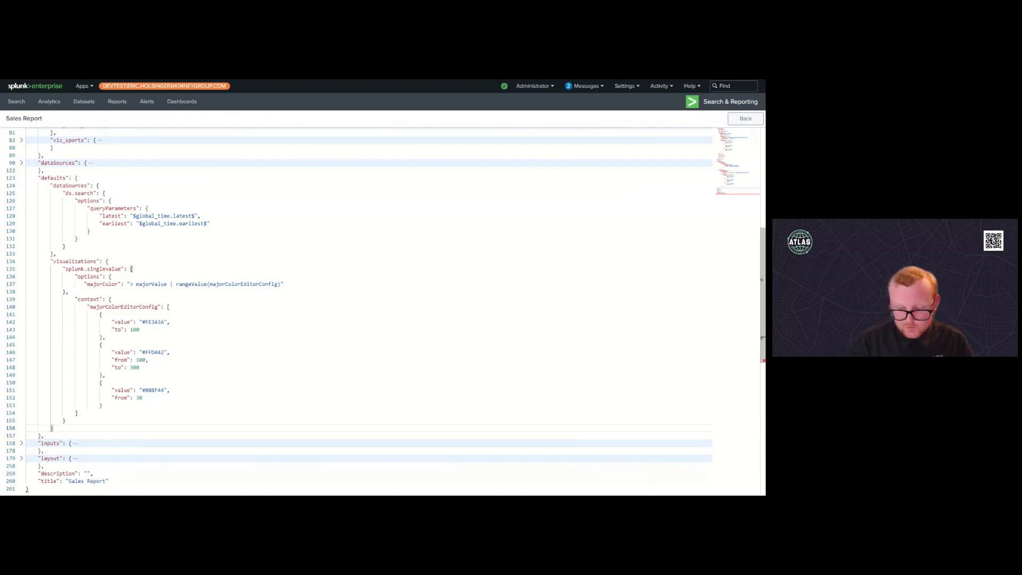
key("Return")
key("Up")
key("Tab")
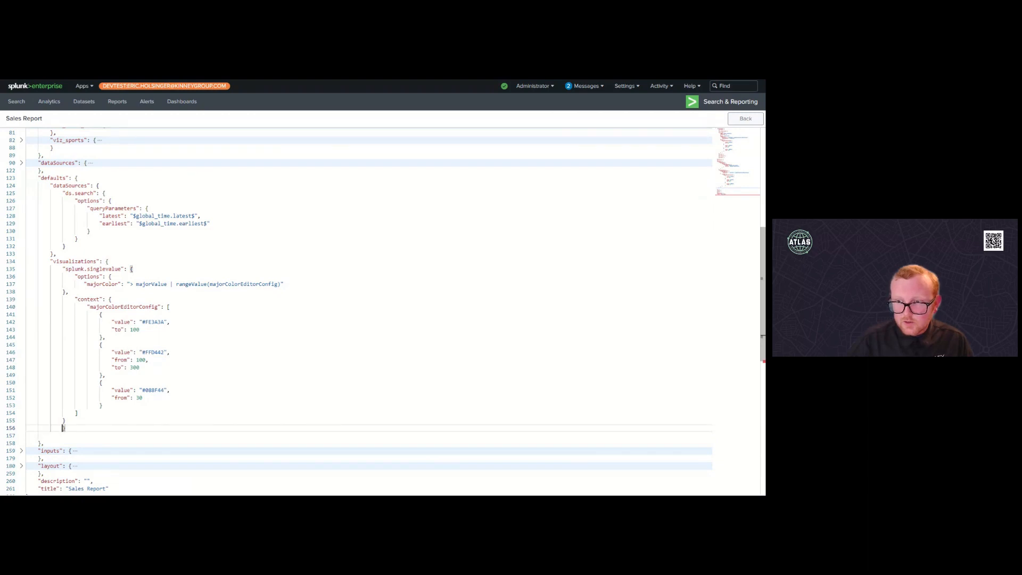
key("Up")
key("Tab")
key("Up")
key("Tab")
Step: Add the missing closing brace for the defaults' visualizations block on the new line 157
key("Down")
key("Down")
key("Down")
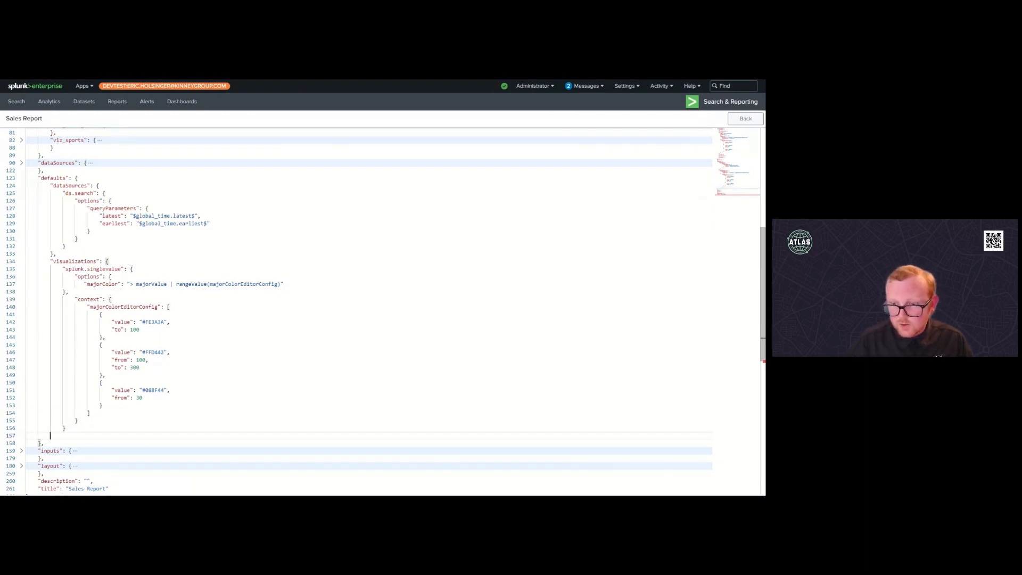
type("}")
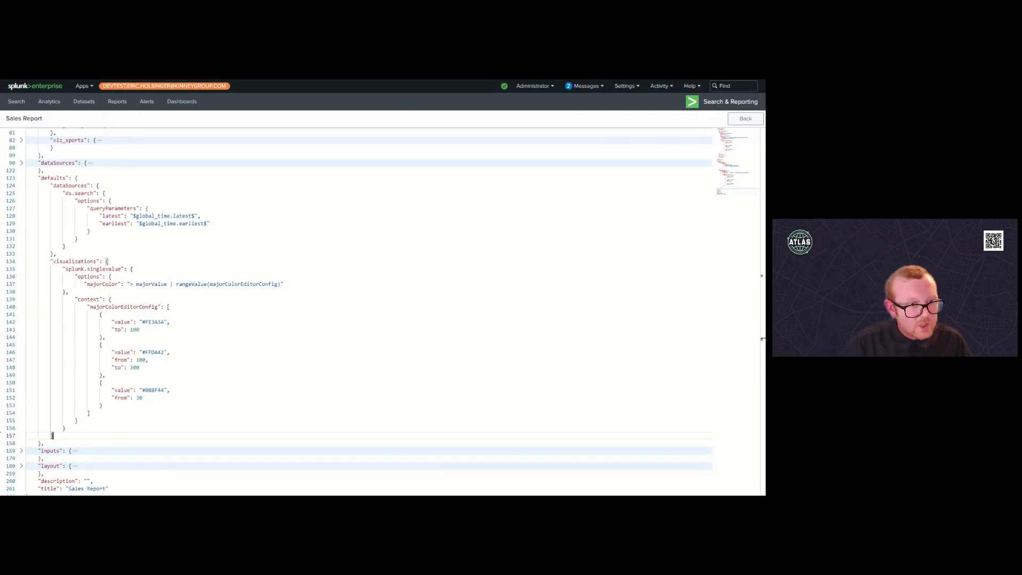
Step: Review the completed defaults code and return from the source editor to the dashboard
left_click(12, 390)
scroll(12, 390, "down", 5)
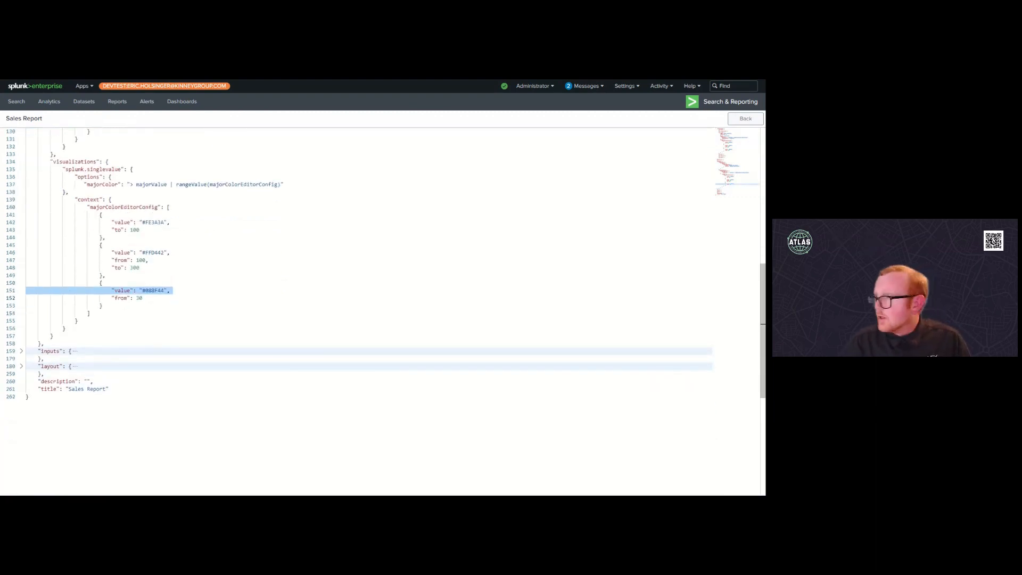
scroll(367, 312, "down", 1)
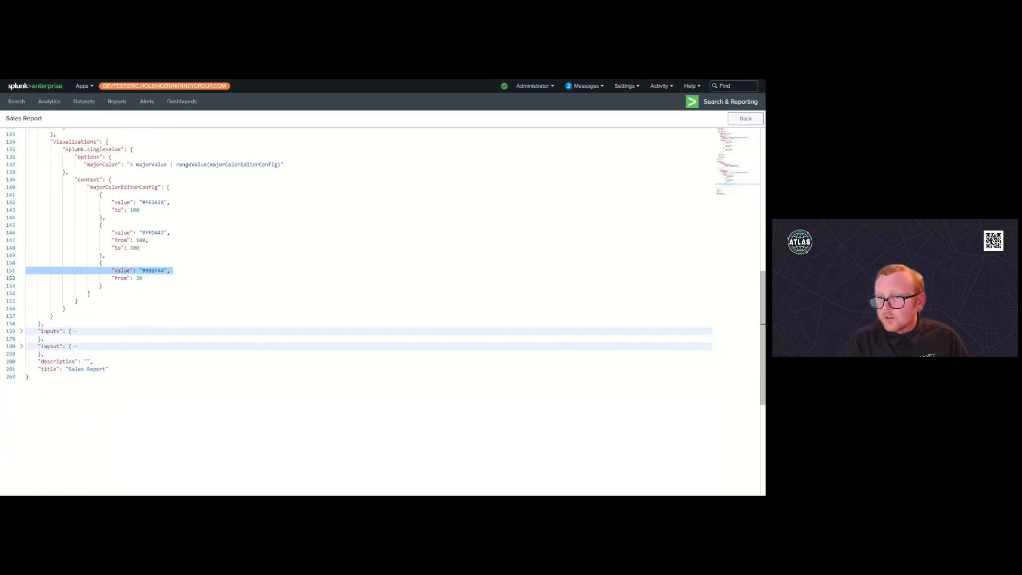
scroll(368, 311, "up", 9)
scroll(368, 311, "up", 10)
left_click(745, 118)
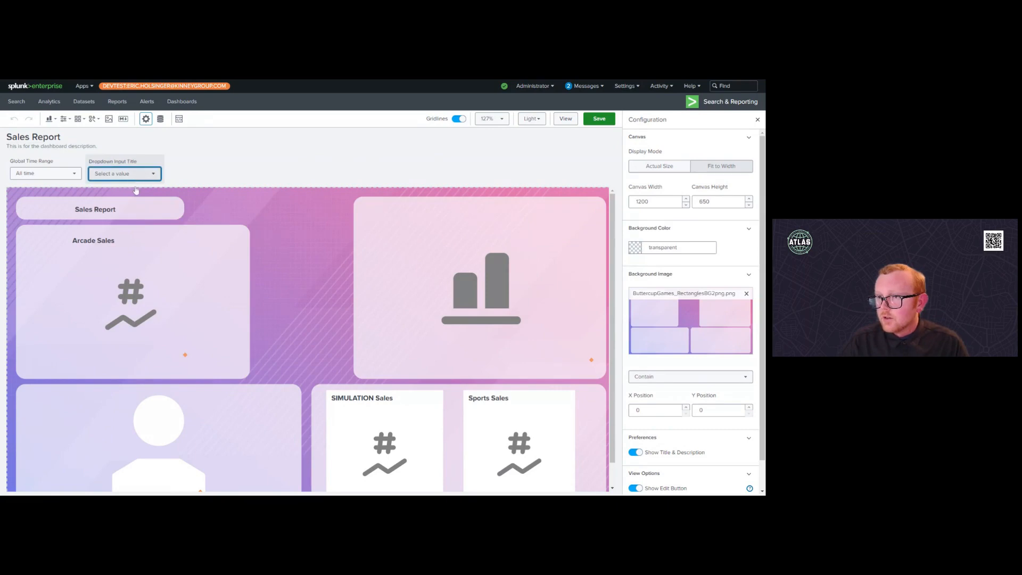
Step: Set the dashboard's dropdown input to SIMULATION and bring the lower single value charts into view
left_click(135, 178)
left_click(210, 159)
scroll(591, 255, "down", 1)
scroll(624, 261, "down", 1)
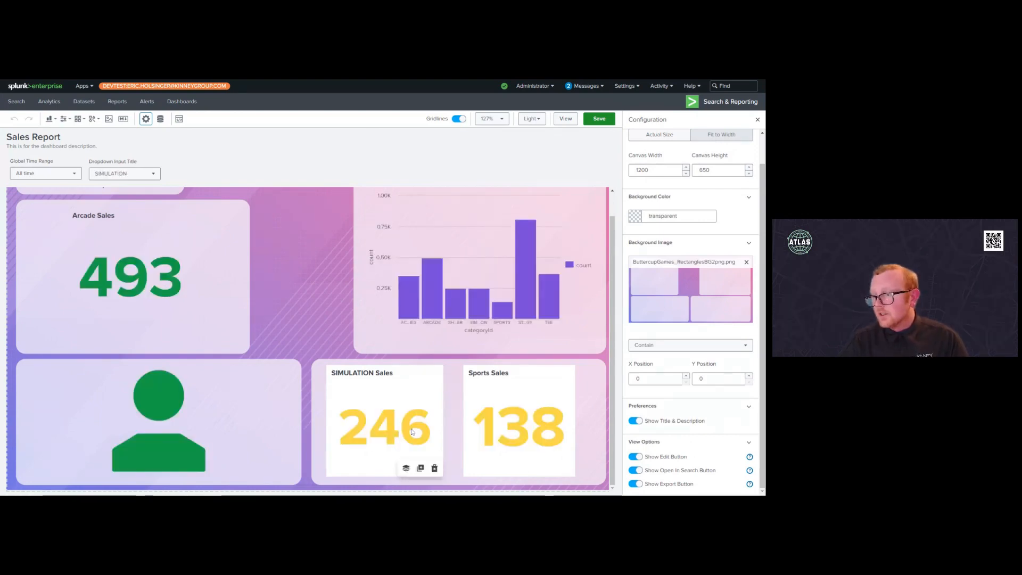
Step: Examine the Arcade Sales and Sports Sales configurations, including the coloring settings and code of viz_sports
left_click(130, 277)
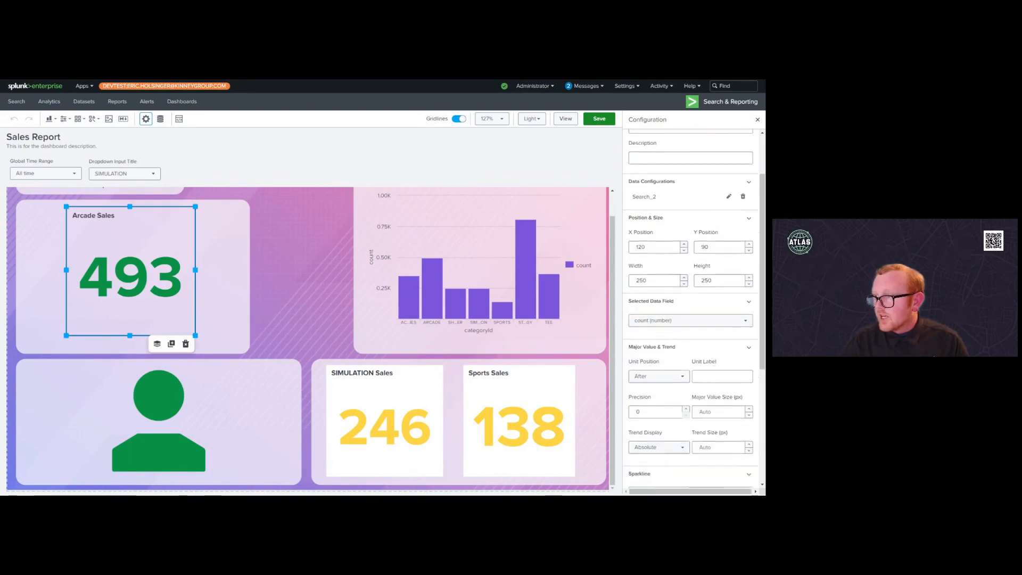
left_click(503, 398)
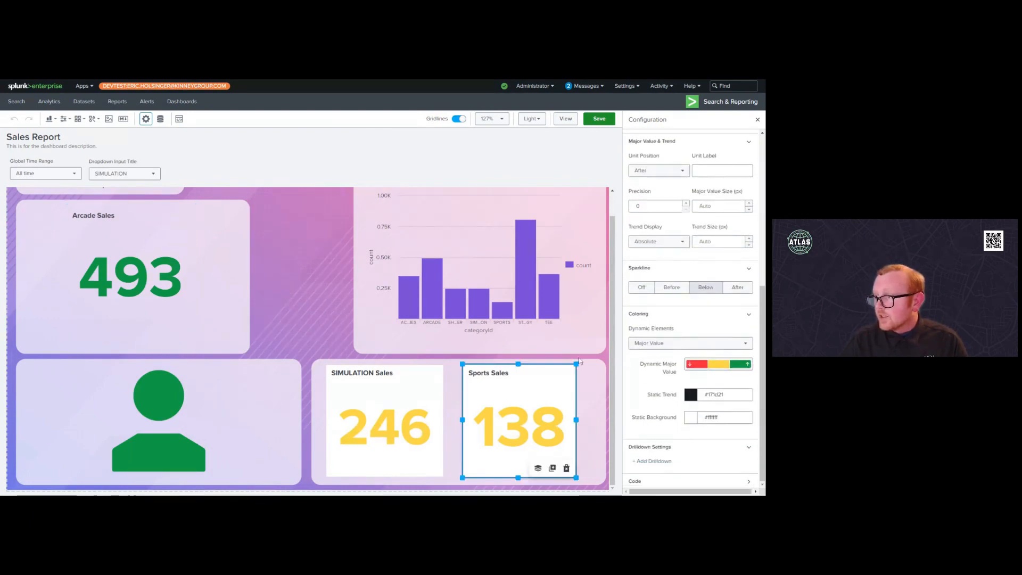
scroll(680, 459, "down", 4)
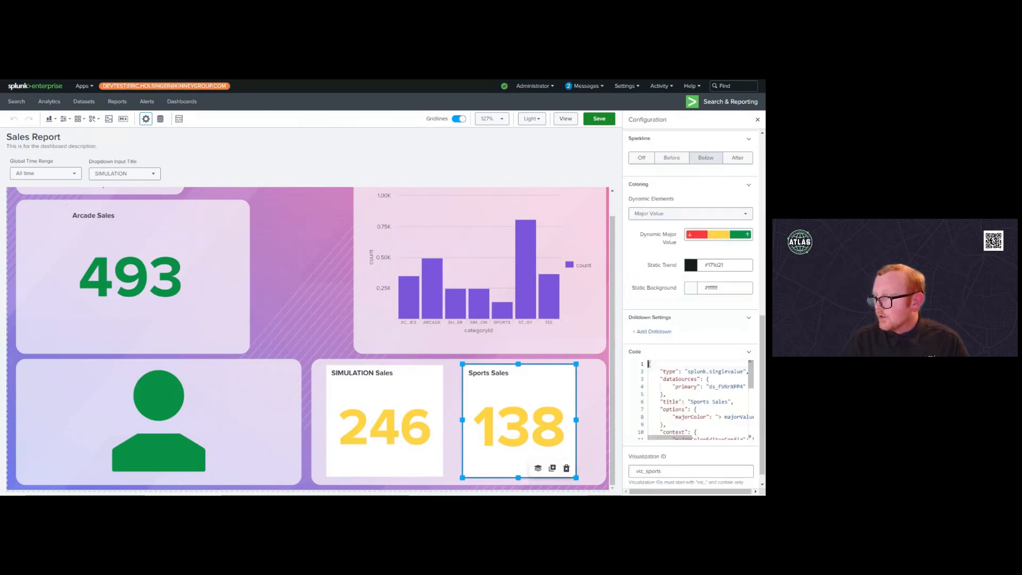
left_click_drag(752, 374, 752, 384)
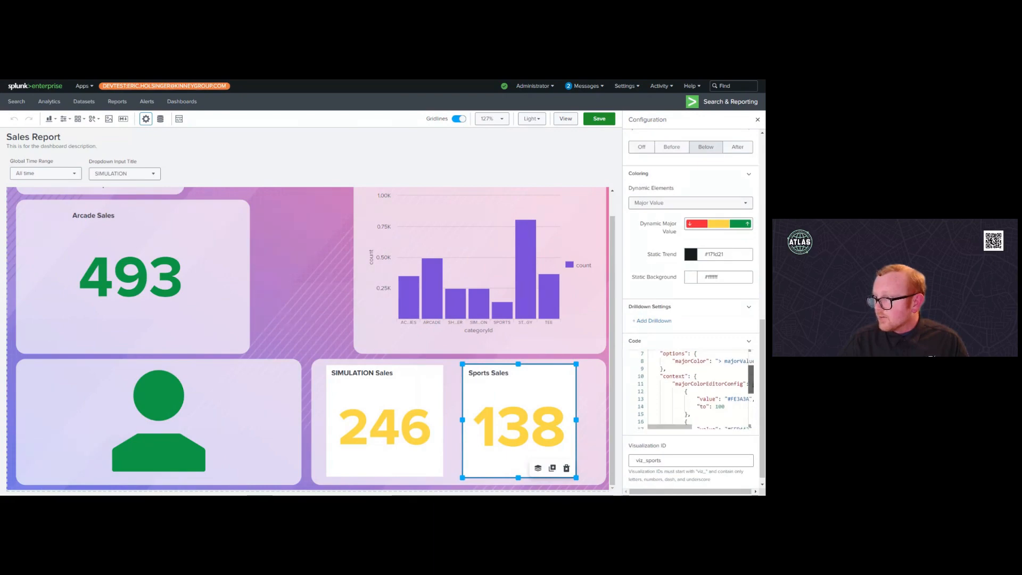
mouse_move(687, 426)
left_mouse_down()
mouse_move(709, 428)
mouse_move(670, 428)
left_mouse_up()
mouse_move(751, 384)
left_mouse_down()
mouse_move(751, 420)
mouse_move(751, 368)
left_mouse_up()
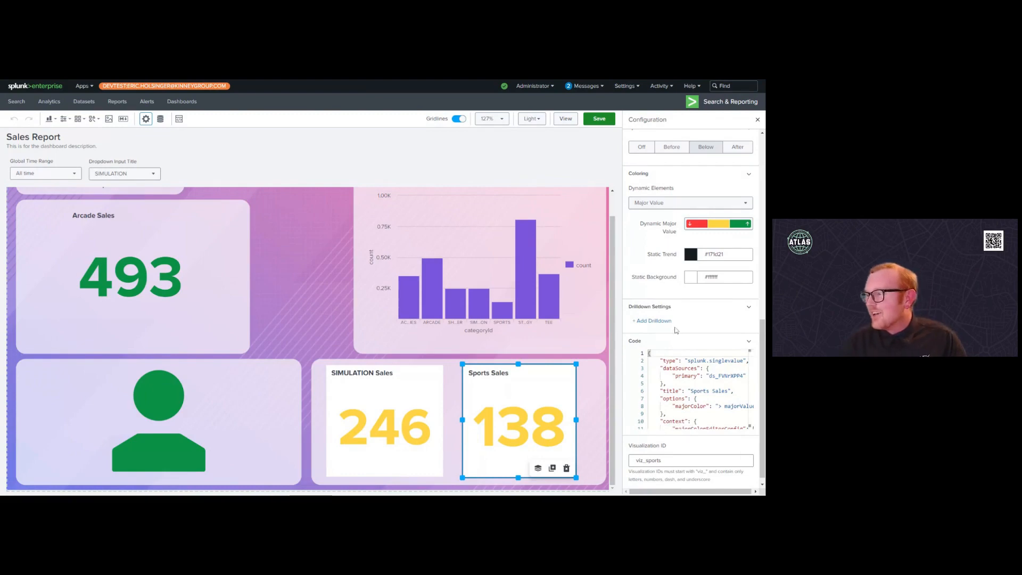
Step: Close the Sports Sales configuration, look over the full-width dashboard and save it
left_click(757, 121)
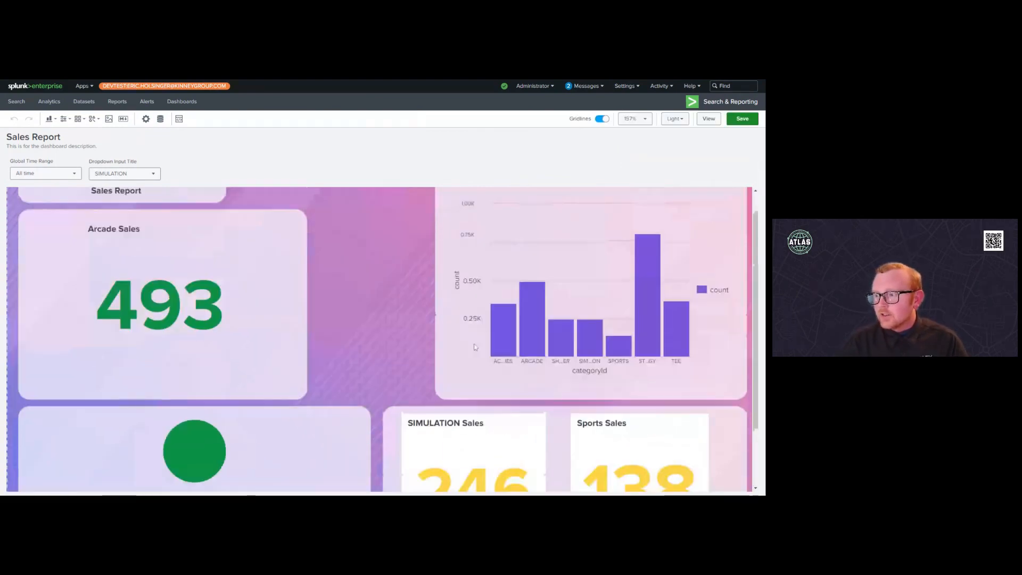
scroll(373, 298, "down", 1)
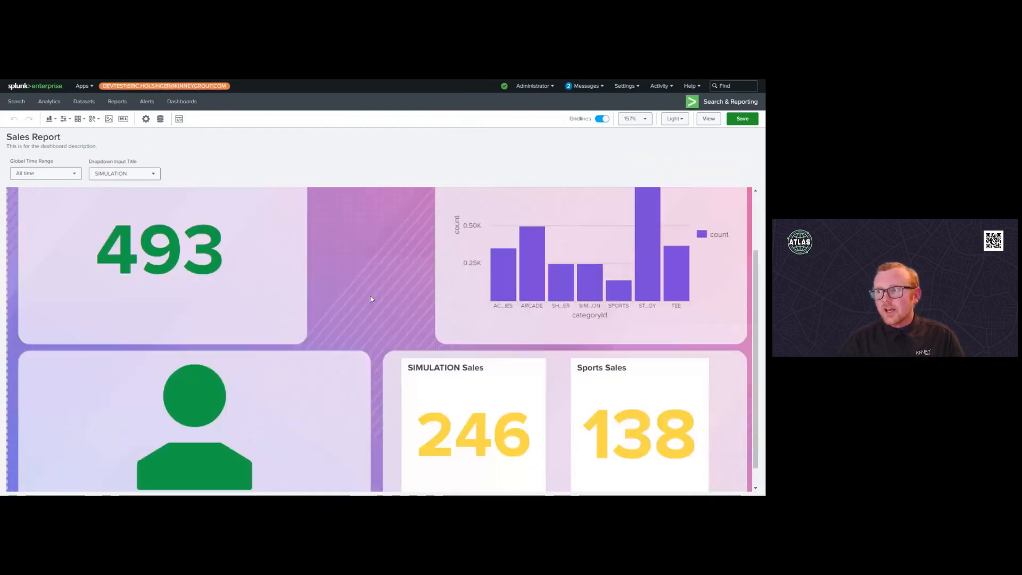
scroll(380, 297, "up", 2)
scroll(380, 297, "down", 2)
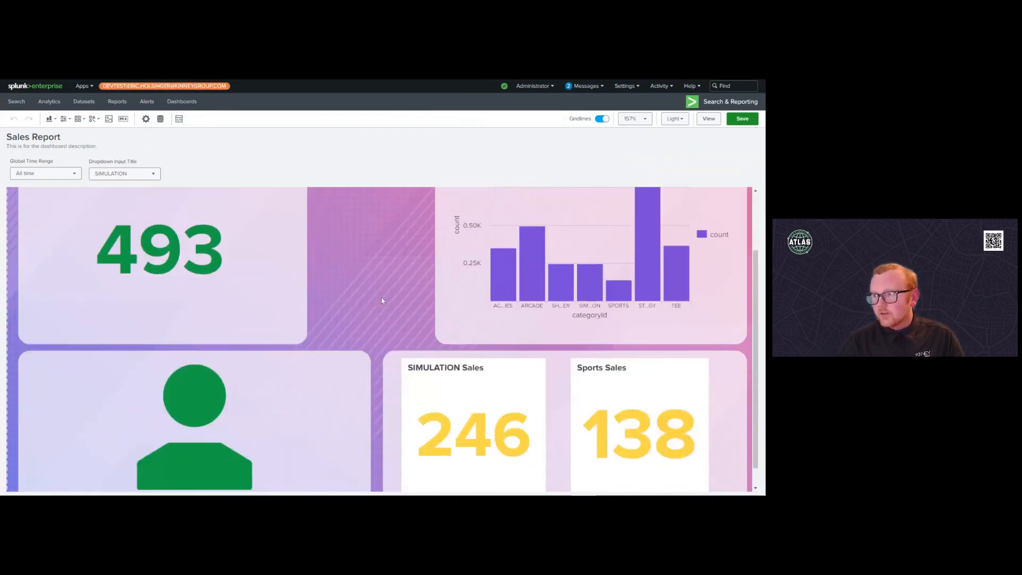
left_click(732, 119)
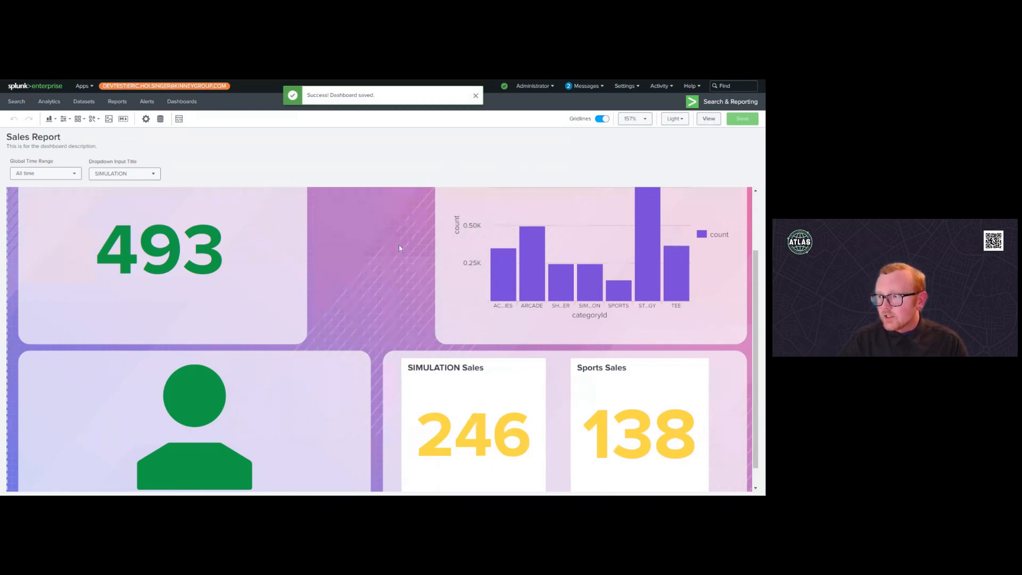
Step: Preview the saved dashboard in view mode and return to edit mode
left_click(709, 119)
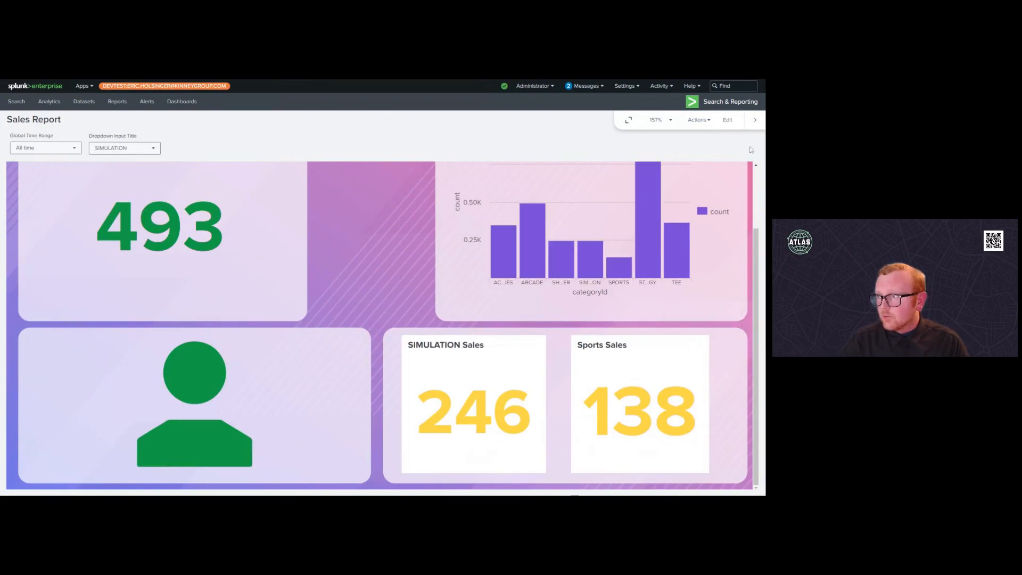
left_click(733, 122)
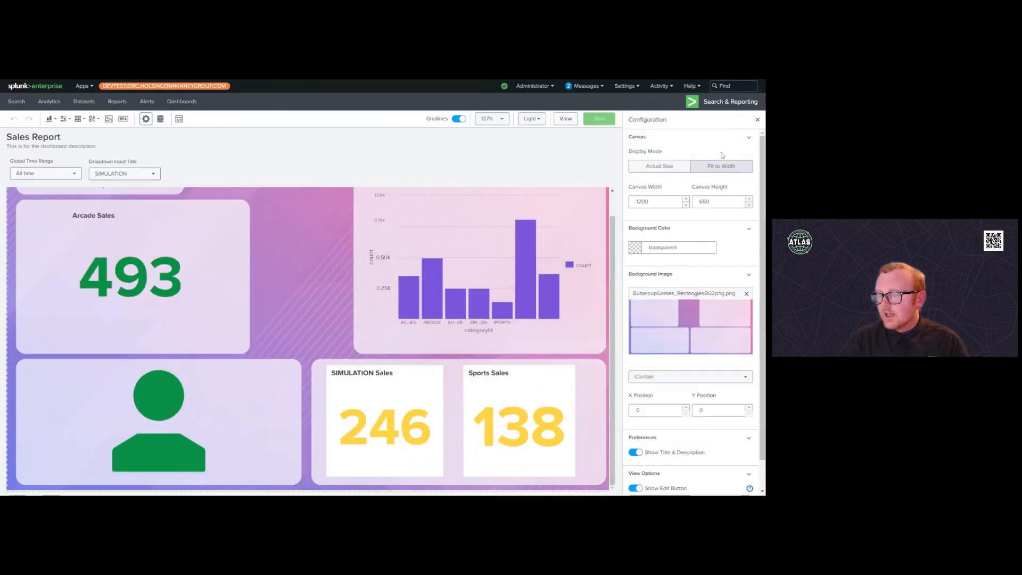
scroll(312, 279, "up", 2)
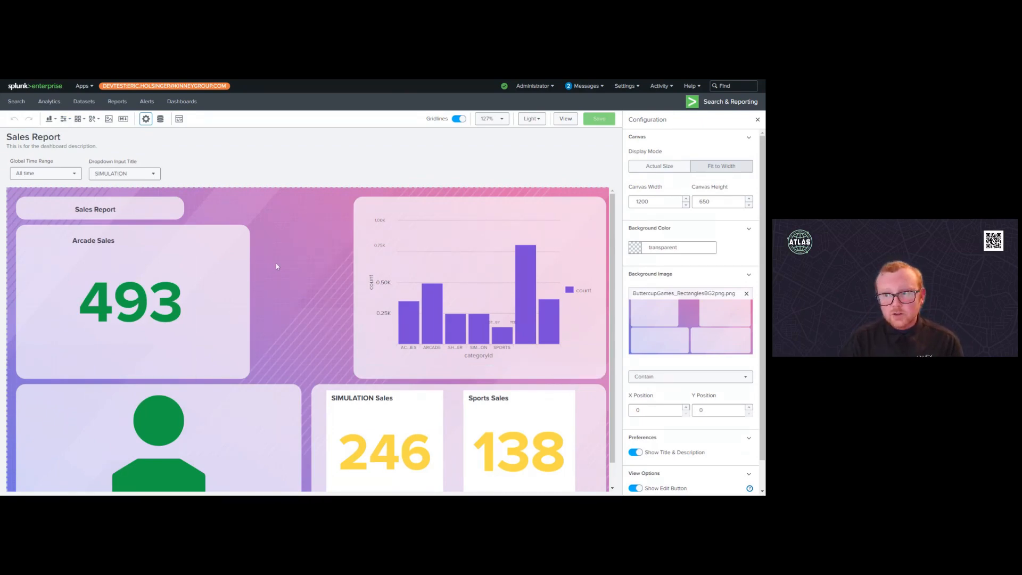
Step: Review the single value charts and icon on the dashboard canvas, view the dashboard's source code and return to the canvas
scroll(275, 263, "down", 1)
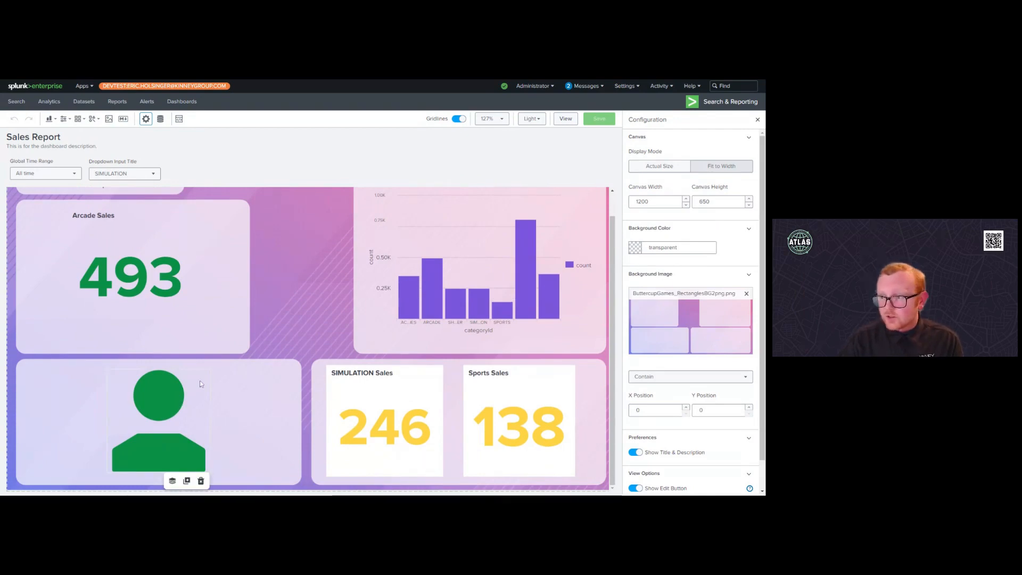
mouse_move(155, 280)
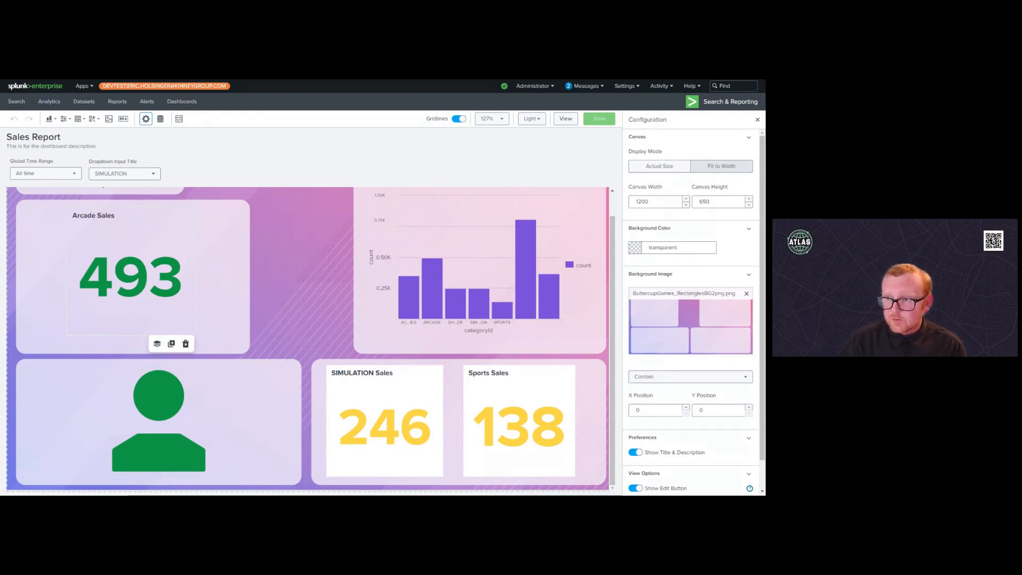
mouse_move(371, 389)
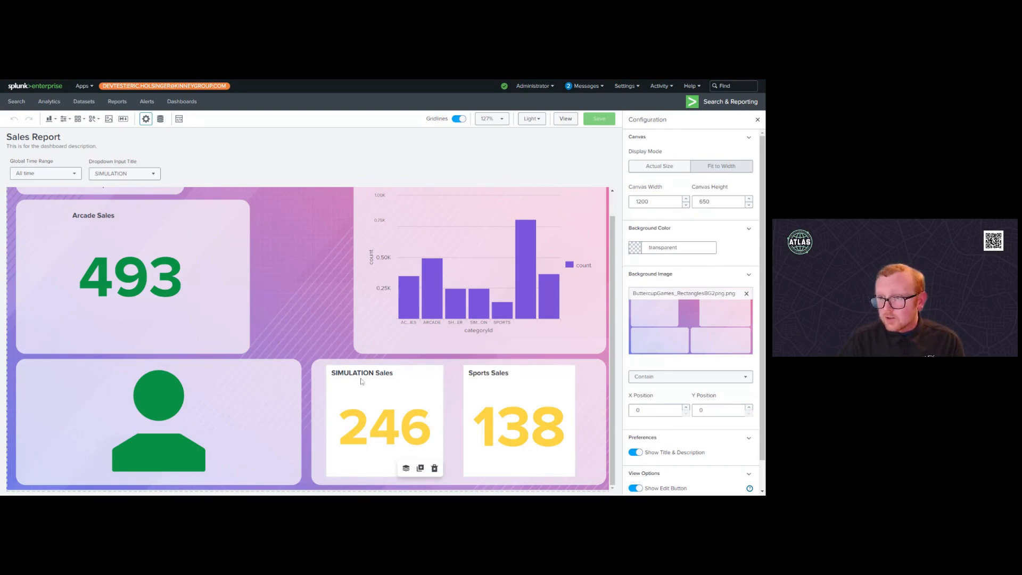
left_click(182, 122)
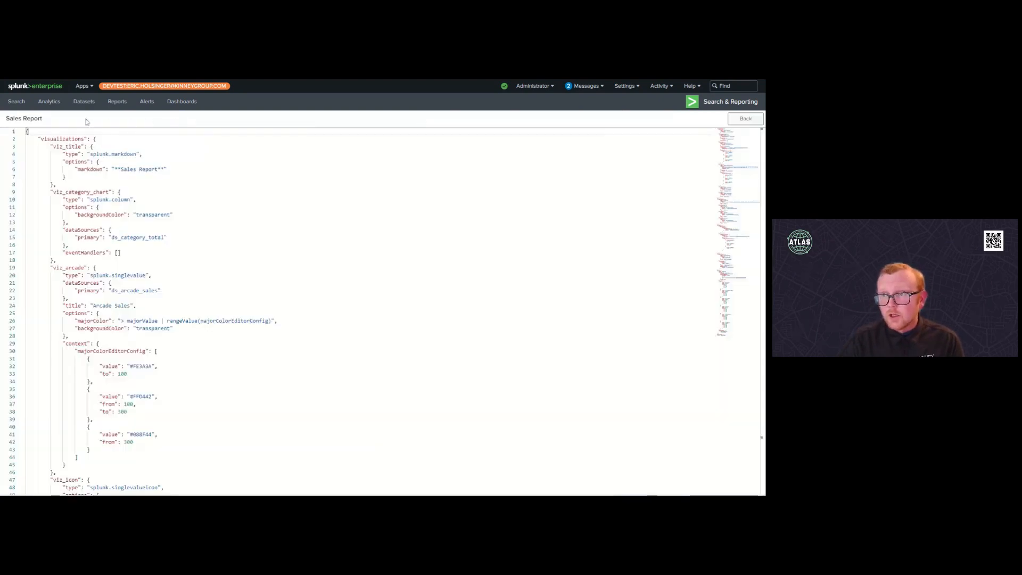
left_click(752, 118)
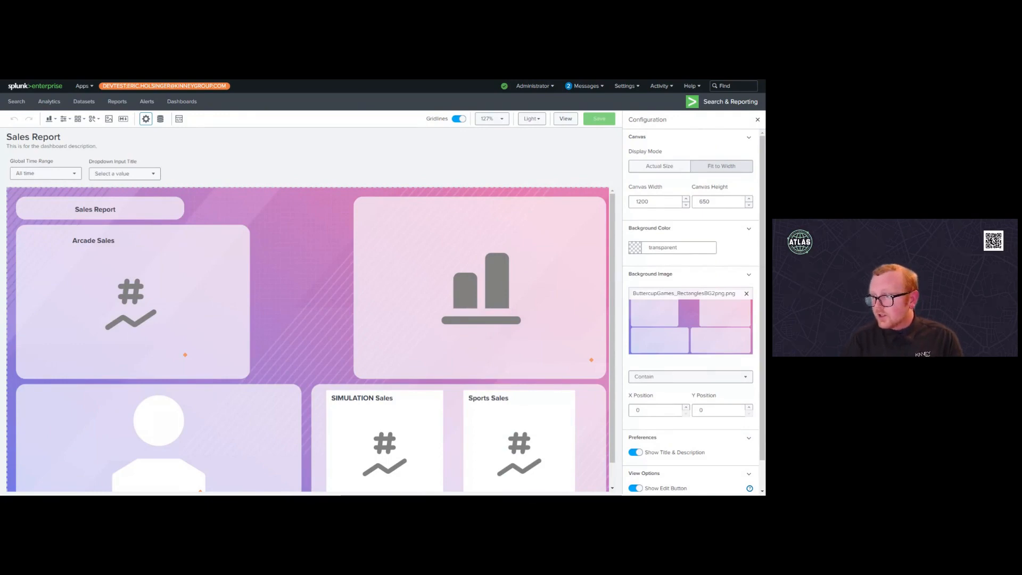
scroll(308, 264, "down", 1)
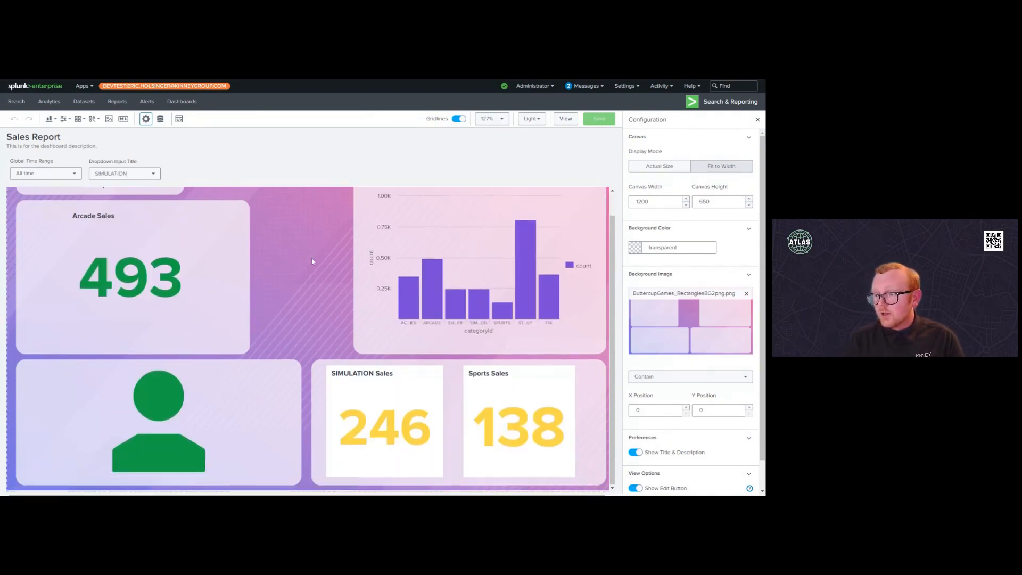
scroll(309, 265, "up", 1)
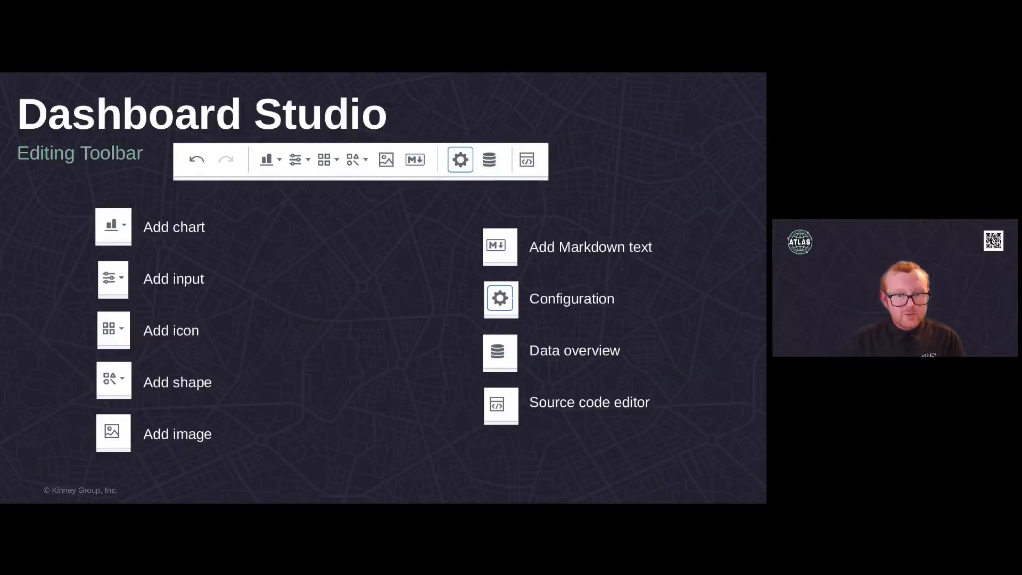
key("Right")
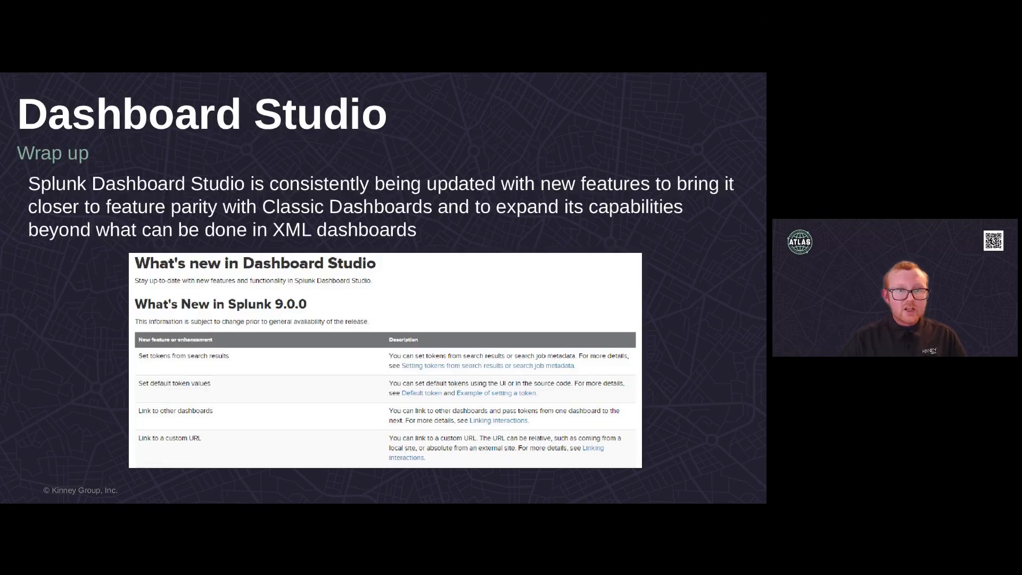